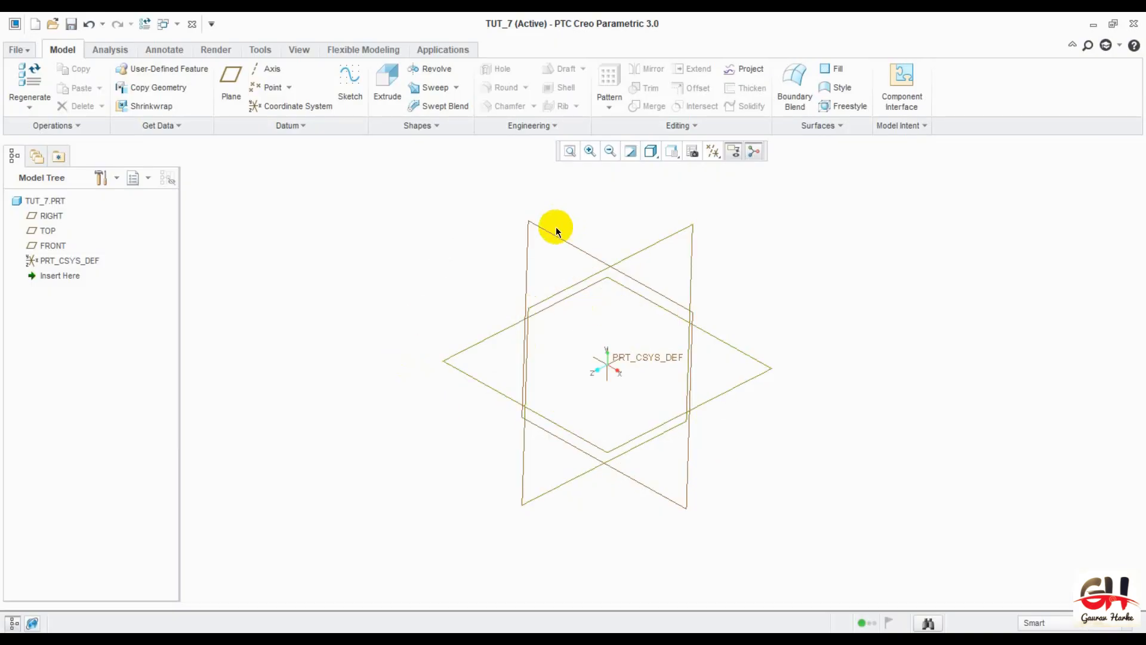
- Start a new sketch on the FRONT datum plane
click(533, 227)
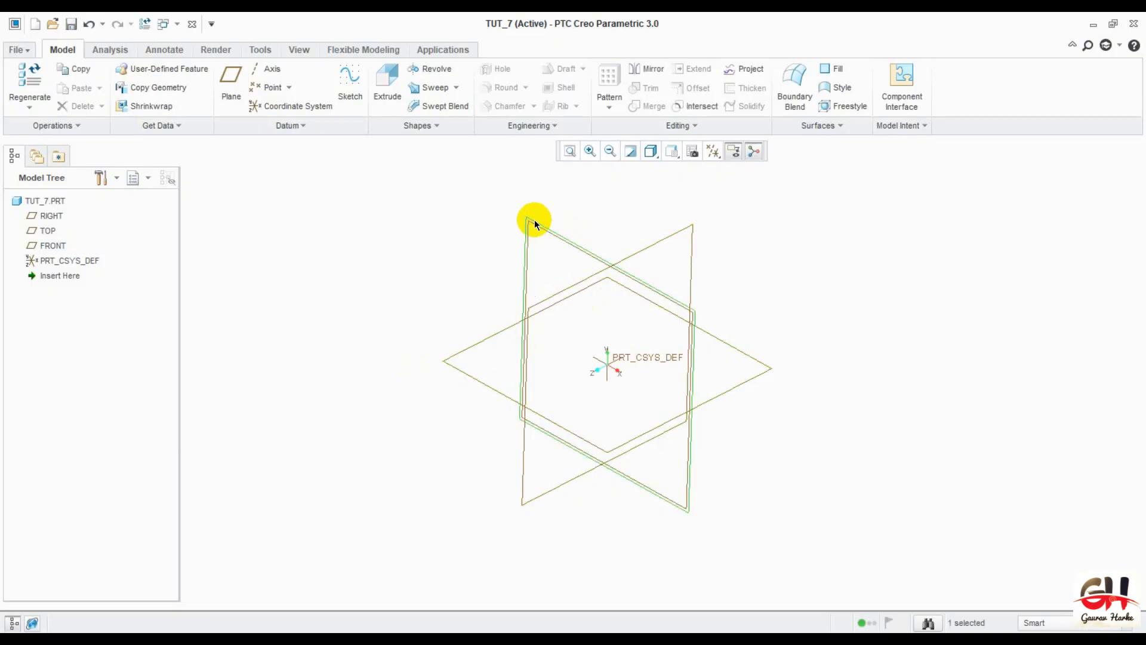
click(350, 84)
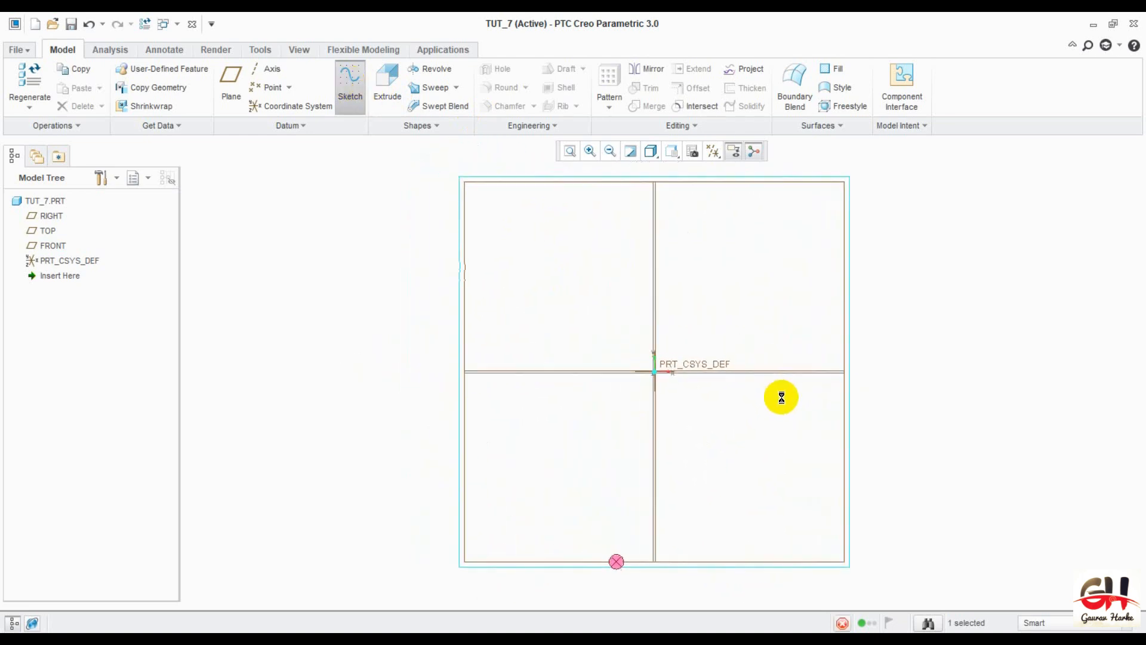
click(350, 84)
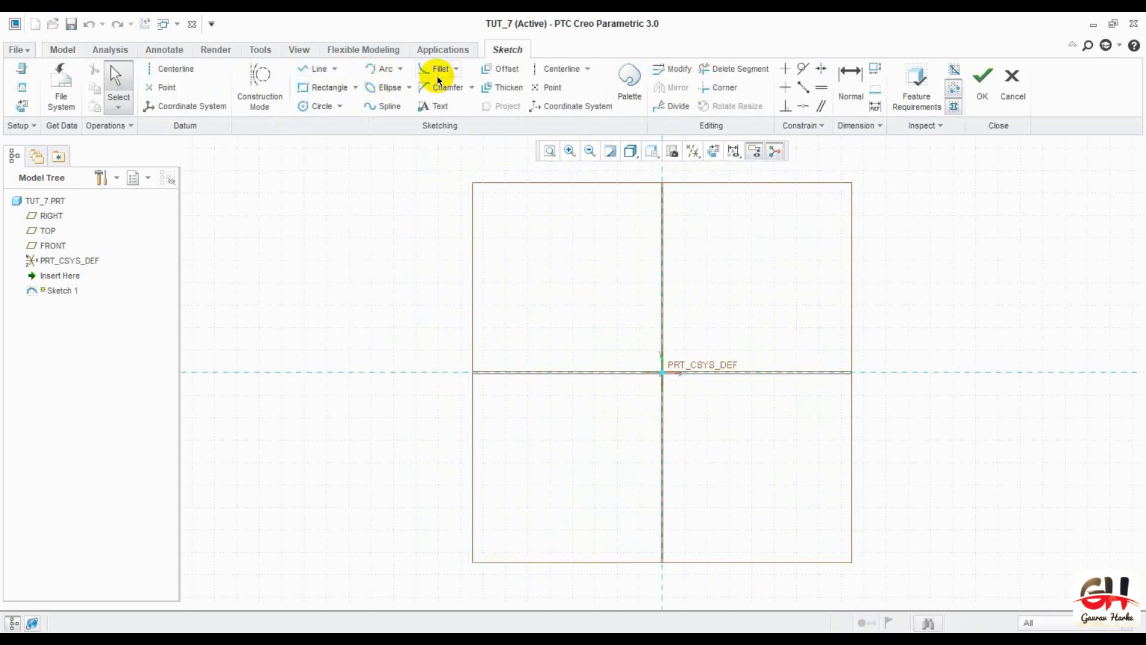
- Draw a vertical and a horizontal centerline through the sketch origin
click(558, 67)
click(666, 210)
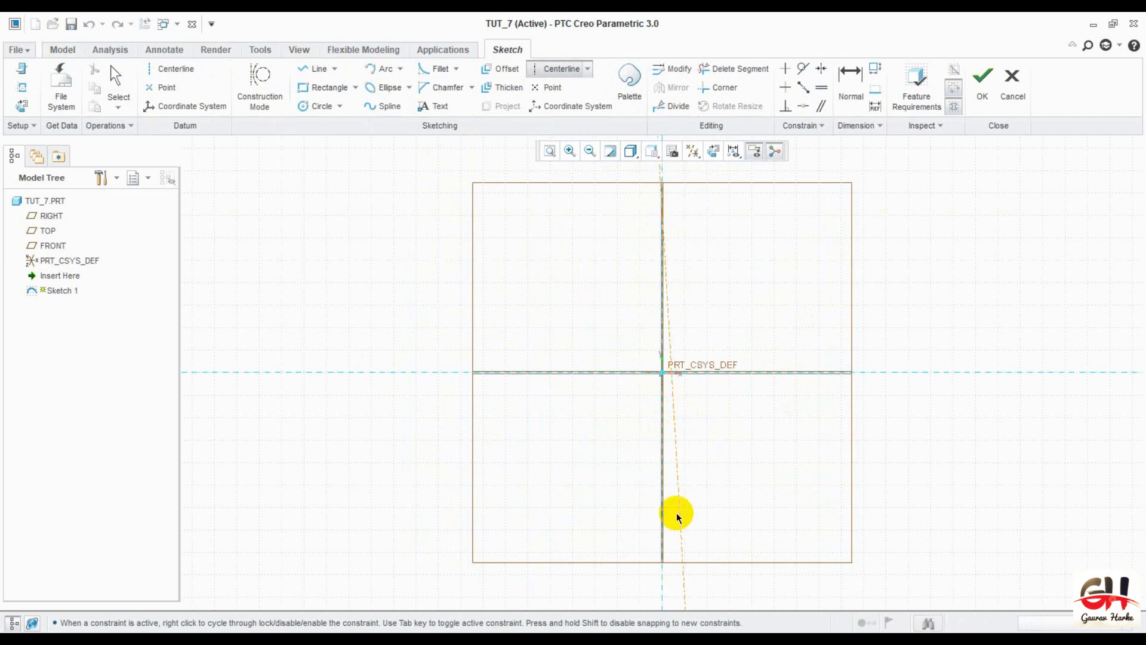
click(667, 525)
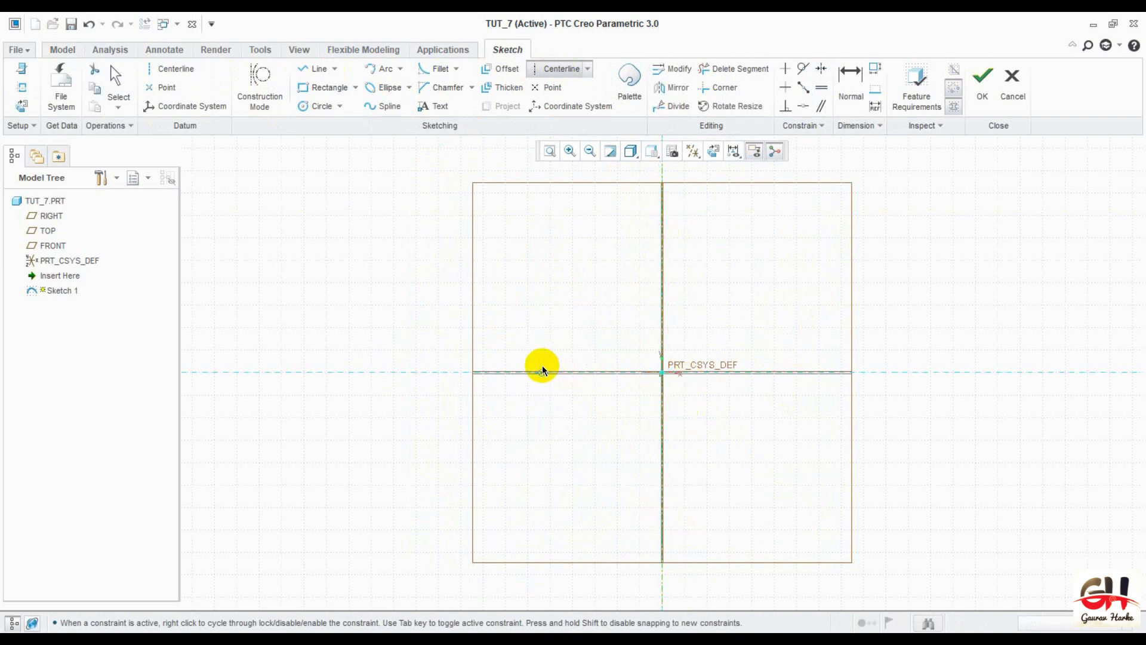
click(622, 371)
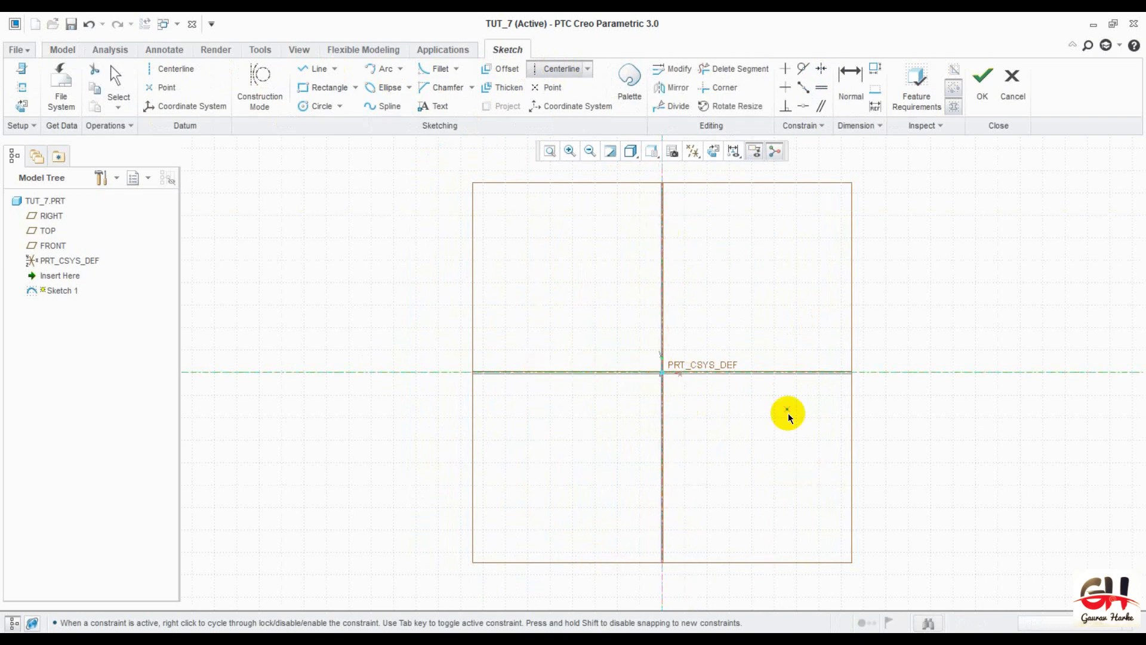
middle_click(797, 427)
- After consulting the reference drawing, draw a line about 614 long on the horizontal centerline across the origin and place its length dimension below it
key(alt+Tab)
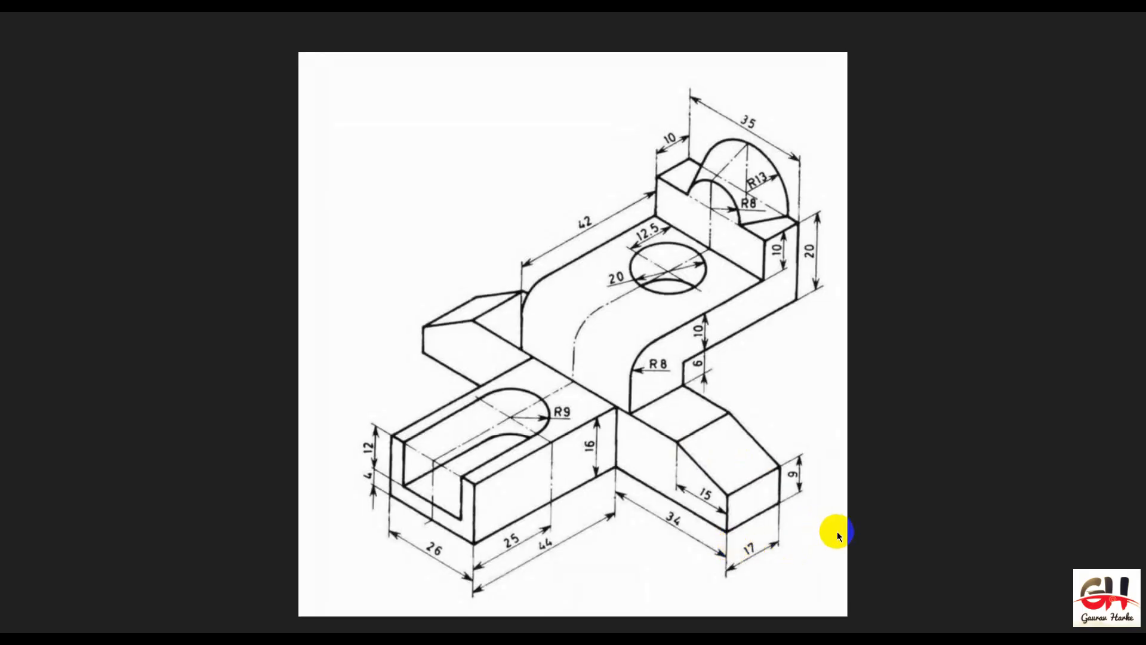
key(alt+Tab)
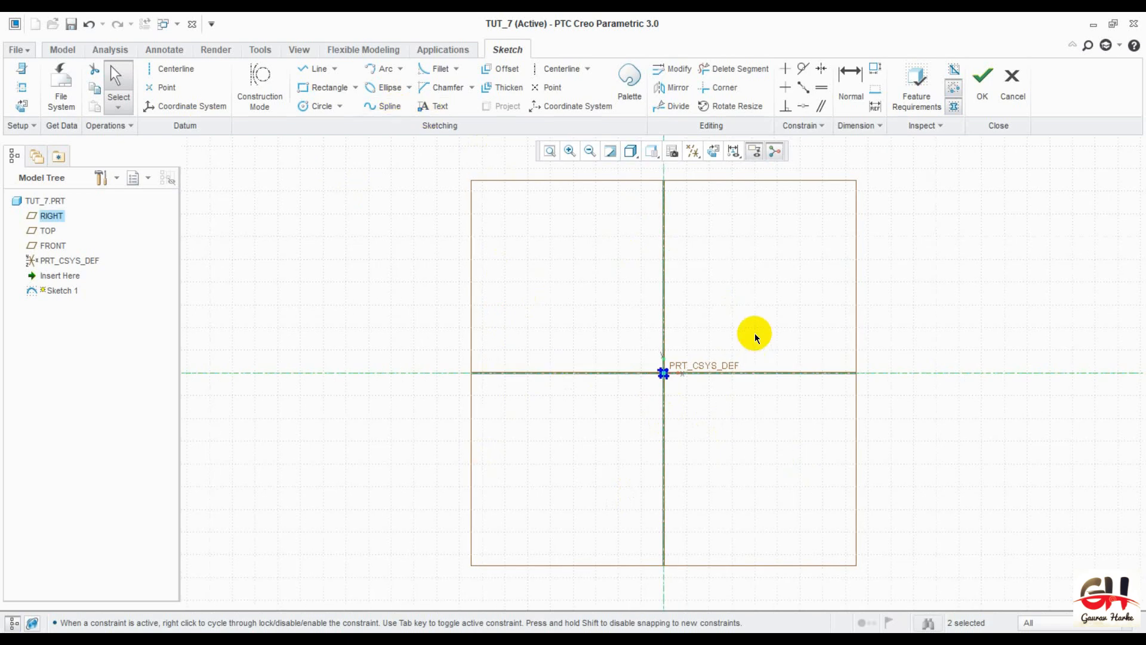
click(316, 70)
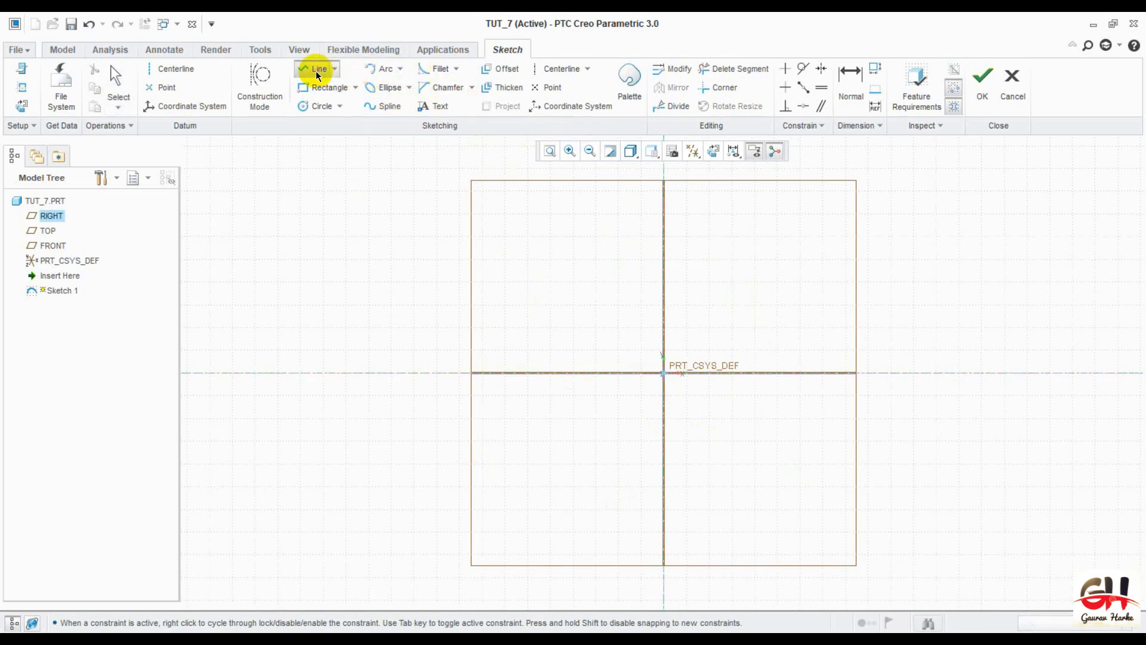
click(446, 369)
click(909, 374)
middle_click(943, 469)
middle_click(955, 456)
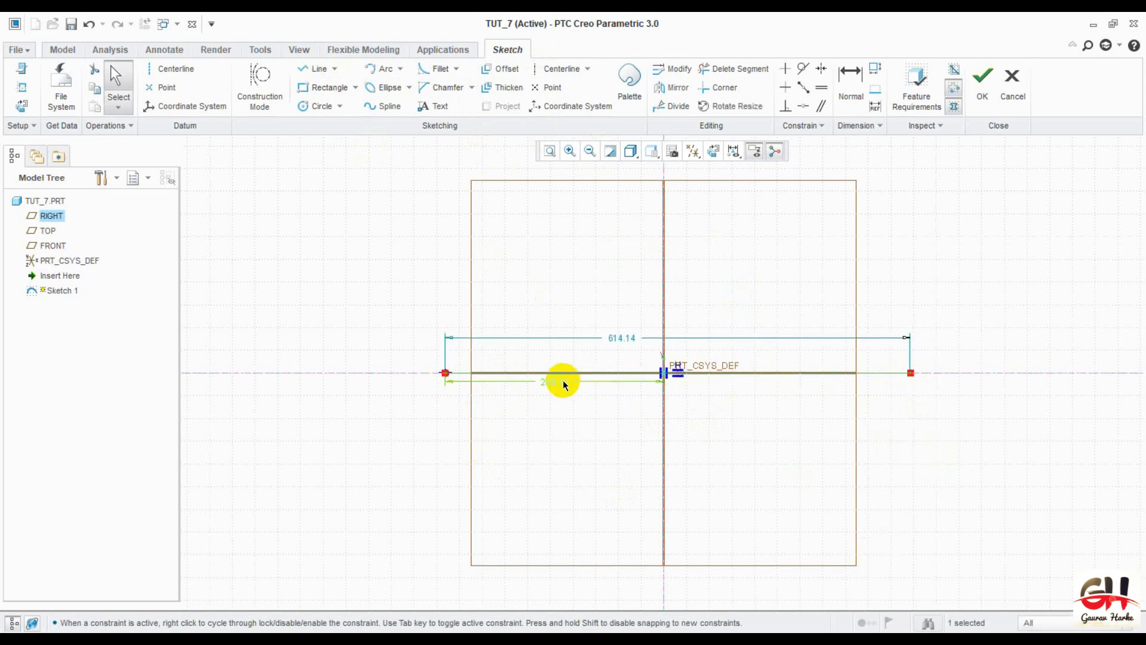
mouse_move(621, 336)
mouse_down()
mouse_move(643, 451)
mouse_move(657, 436)
mouse_move(642, 435)
mouse_up()
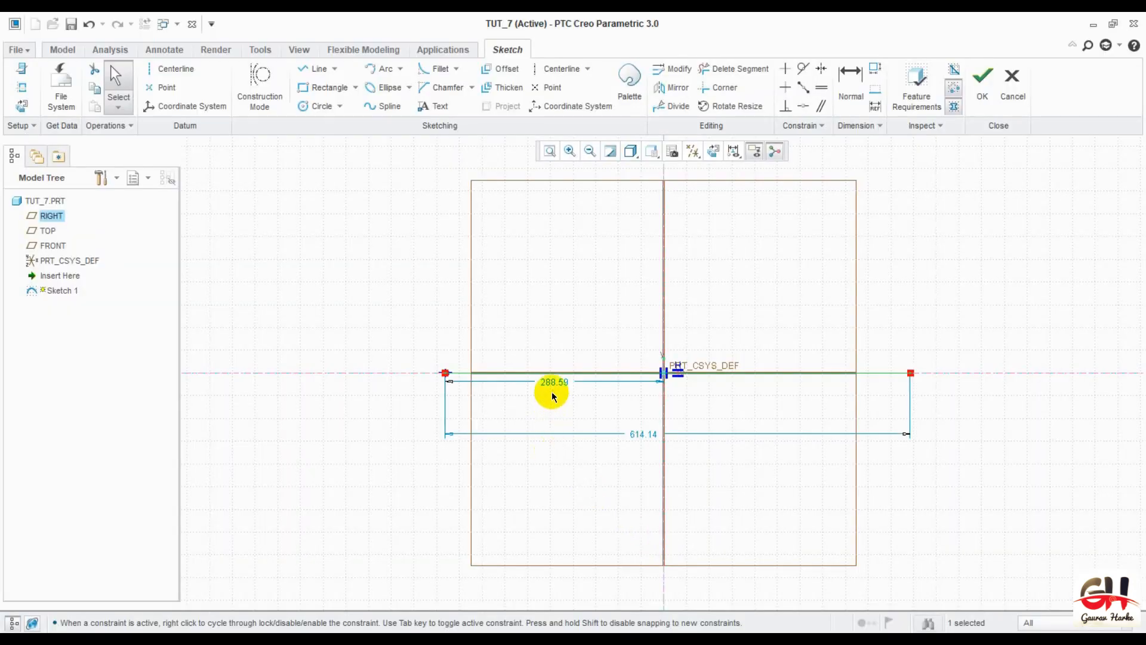
- Set the distance from the line's left endpoint to the vertical centerline to 13+34
double_click(555, 383)
text(13+34)
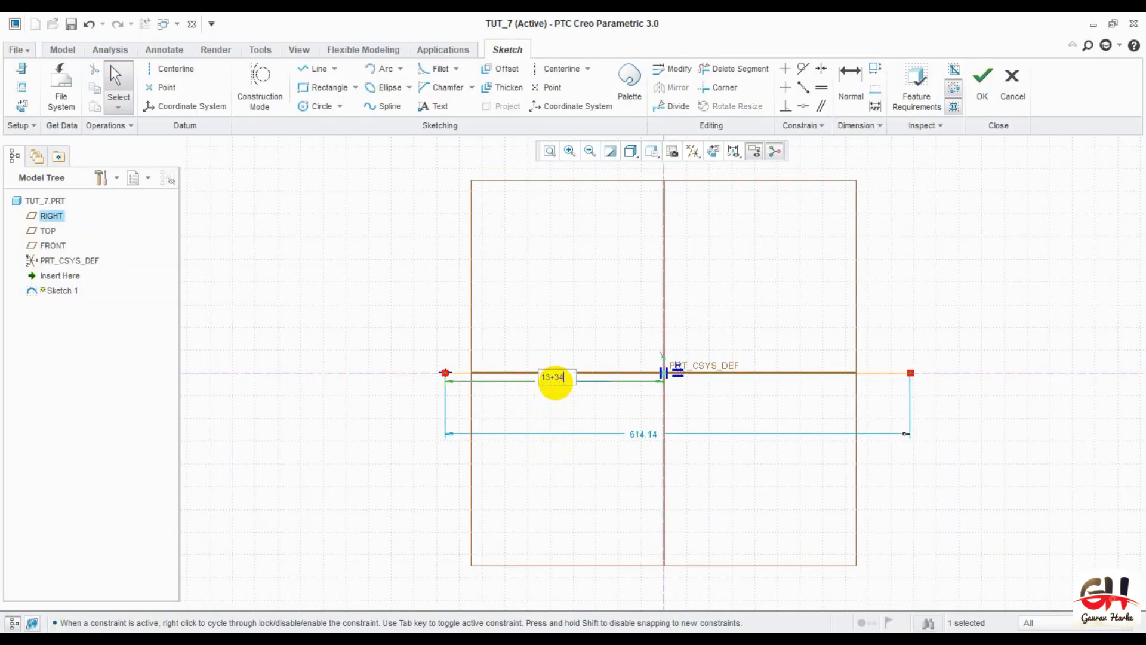
key(Return)
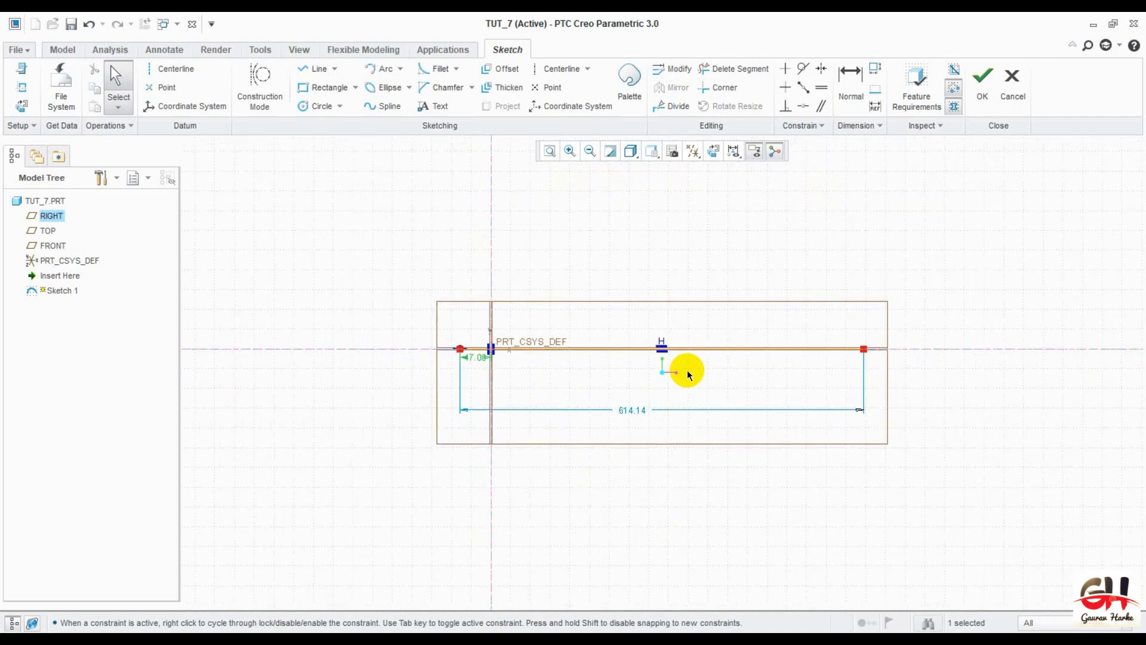
- Make the horizontal line's two endpoints symmetric about the vertical centerline
scroll(606, 373, up, 3)
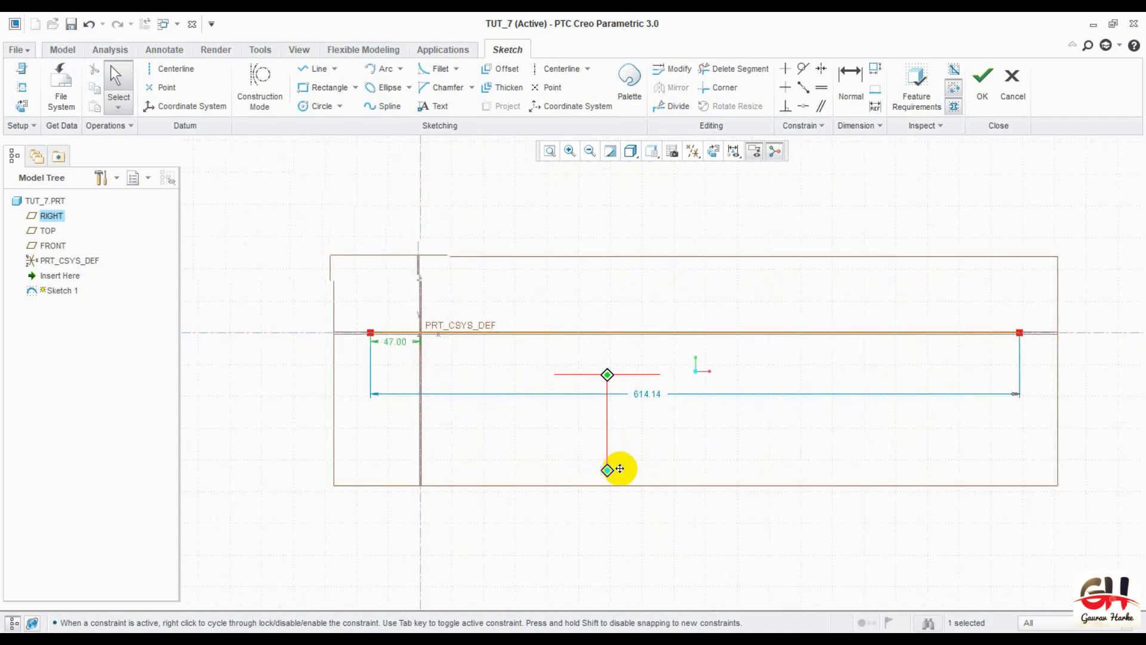
middle_drag(635, 435, 700, 452)
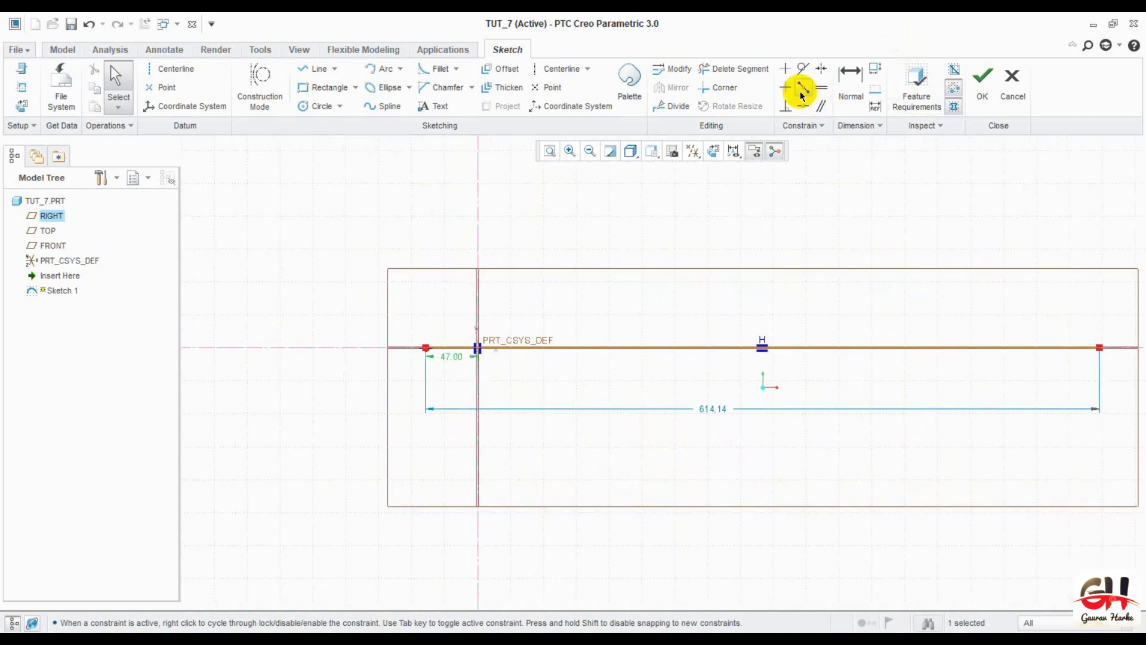
click(821, 68)
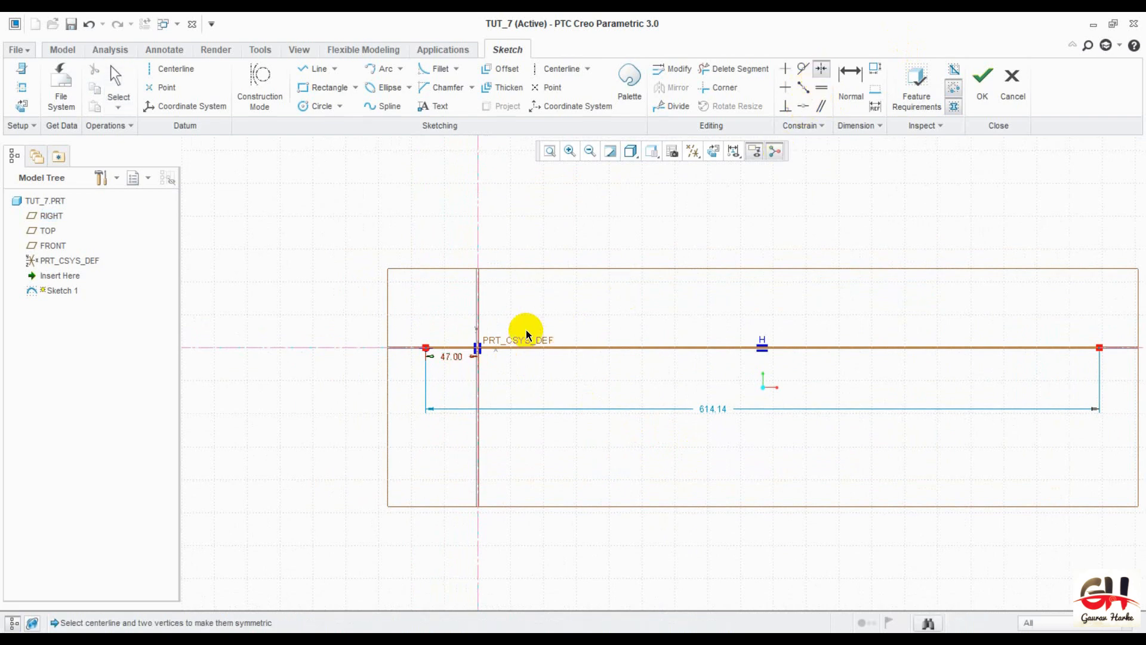
click(426, 348)
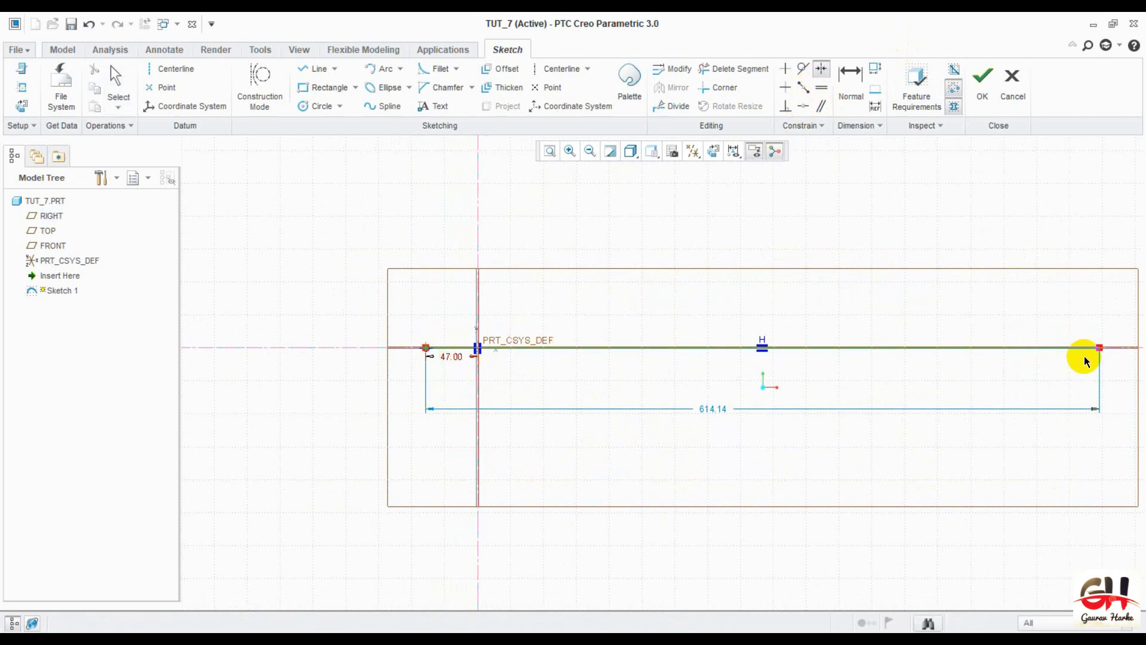
click(1099, 347)
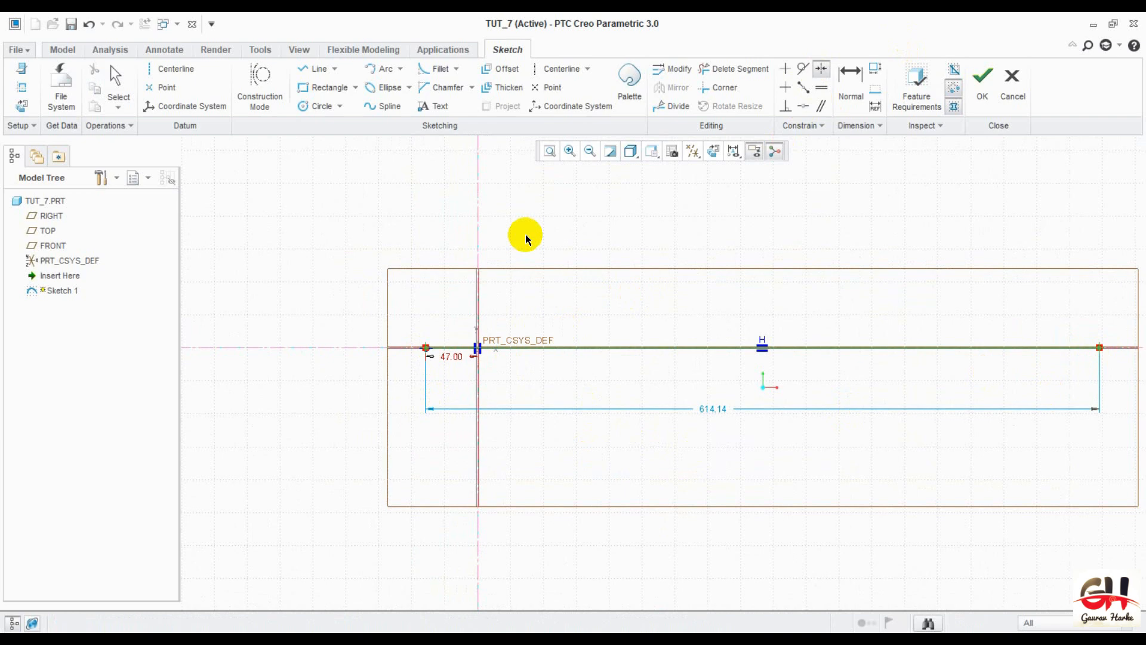
click(478, 220)
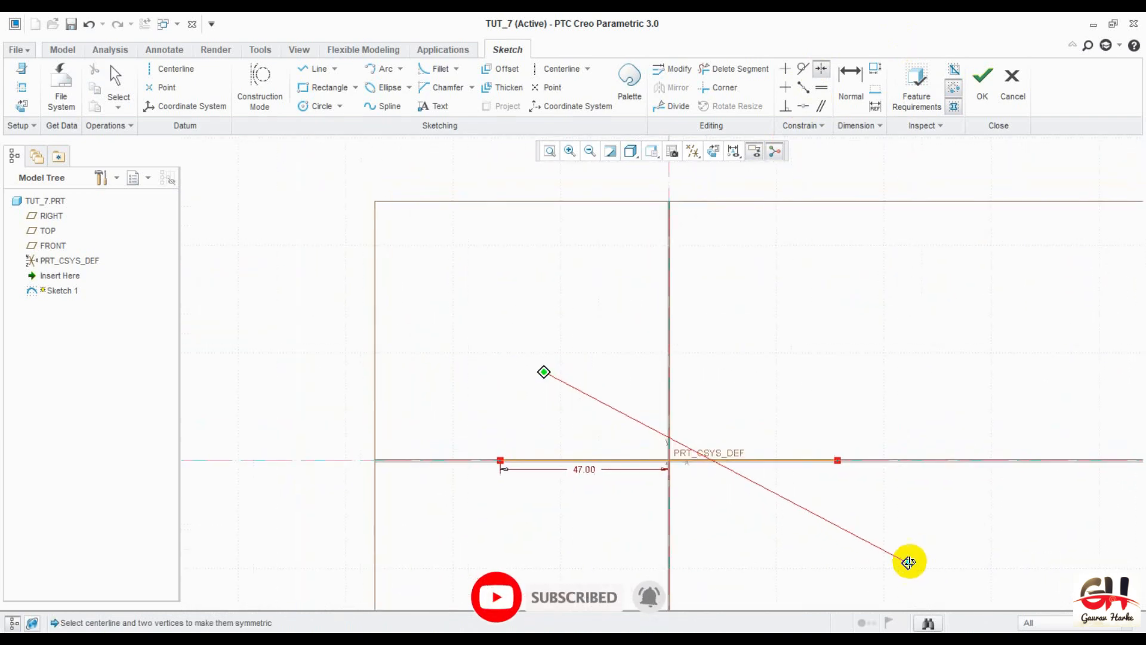
- Try to dimension the full length of the horizontal line
click(850, 83)
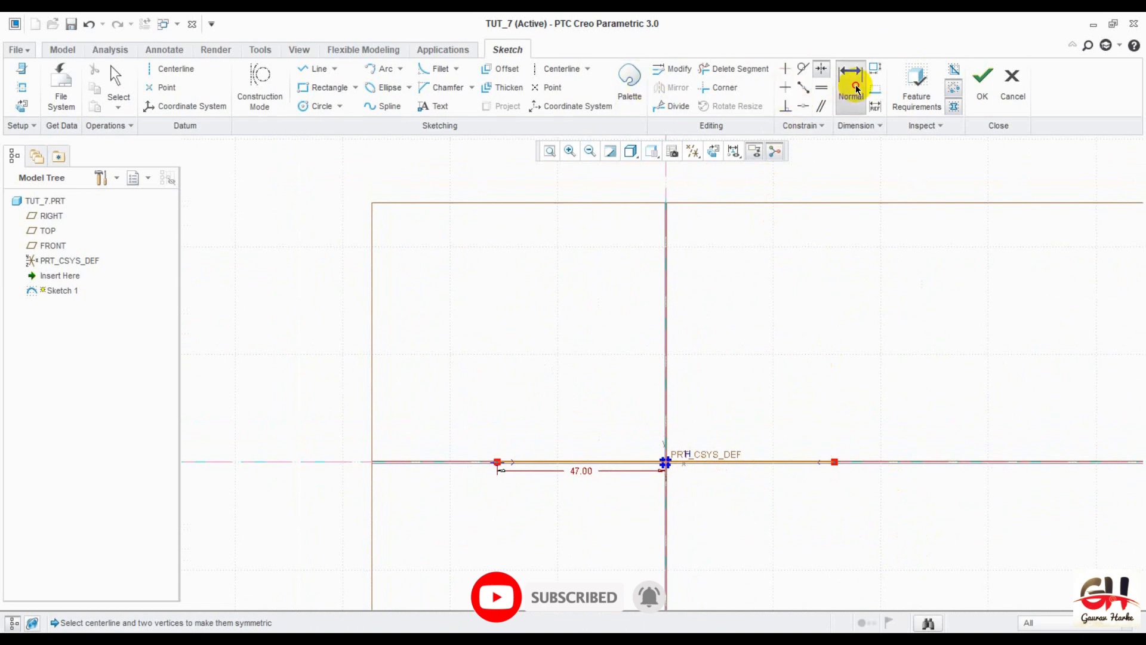
click(768, 463)
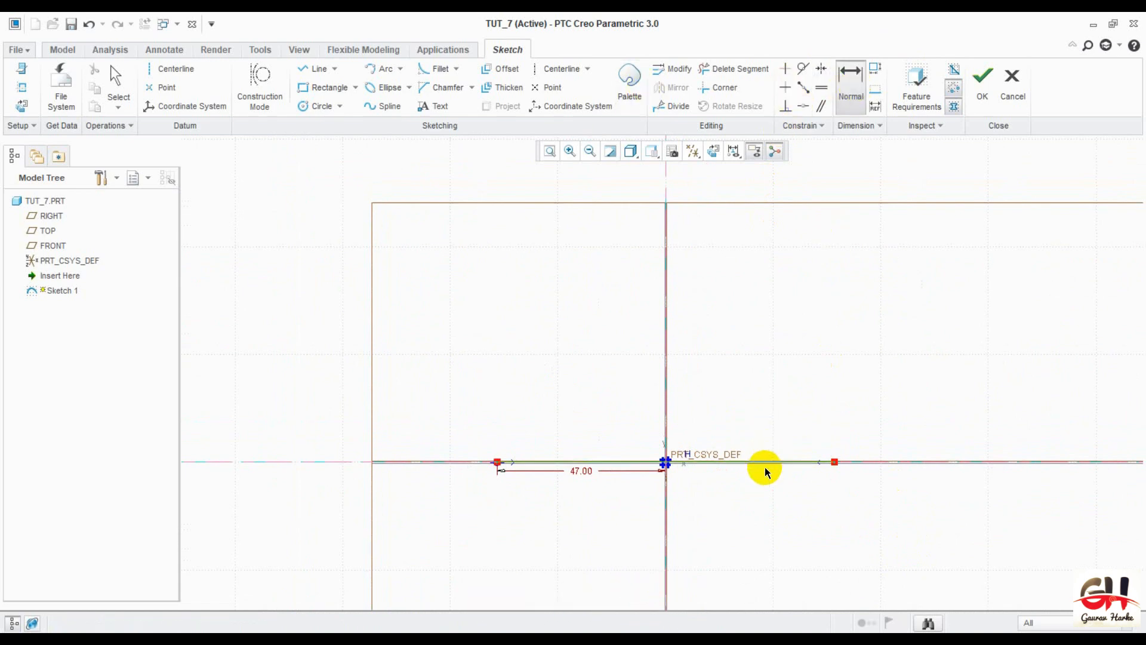
middle_click(704, 539)
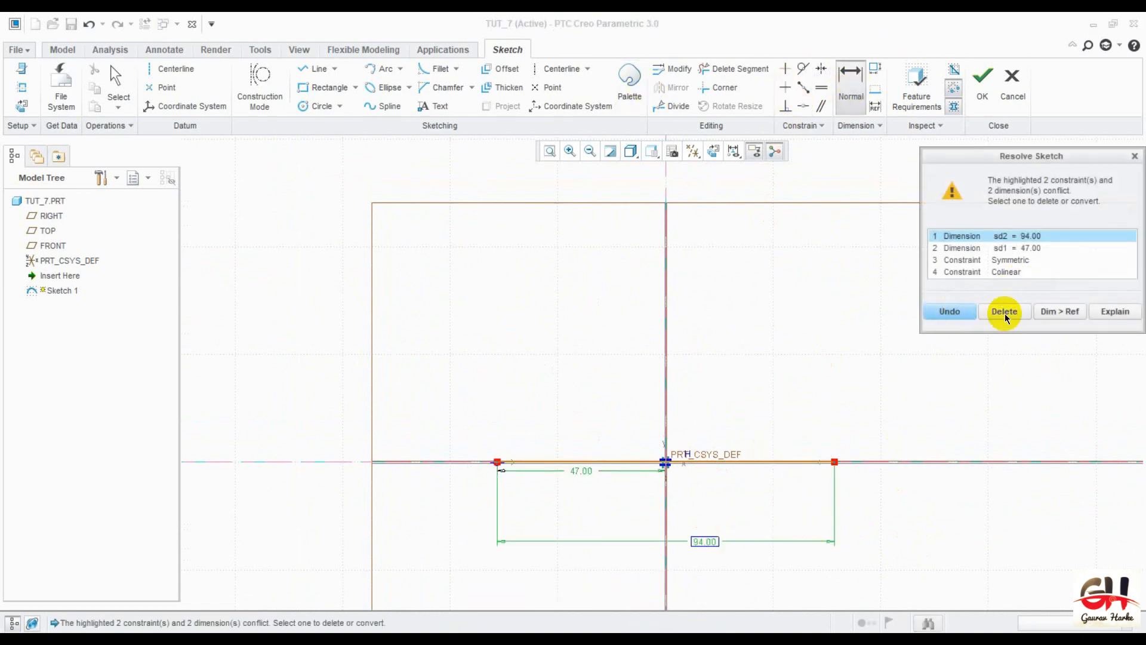
click(1135, 156)
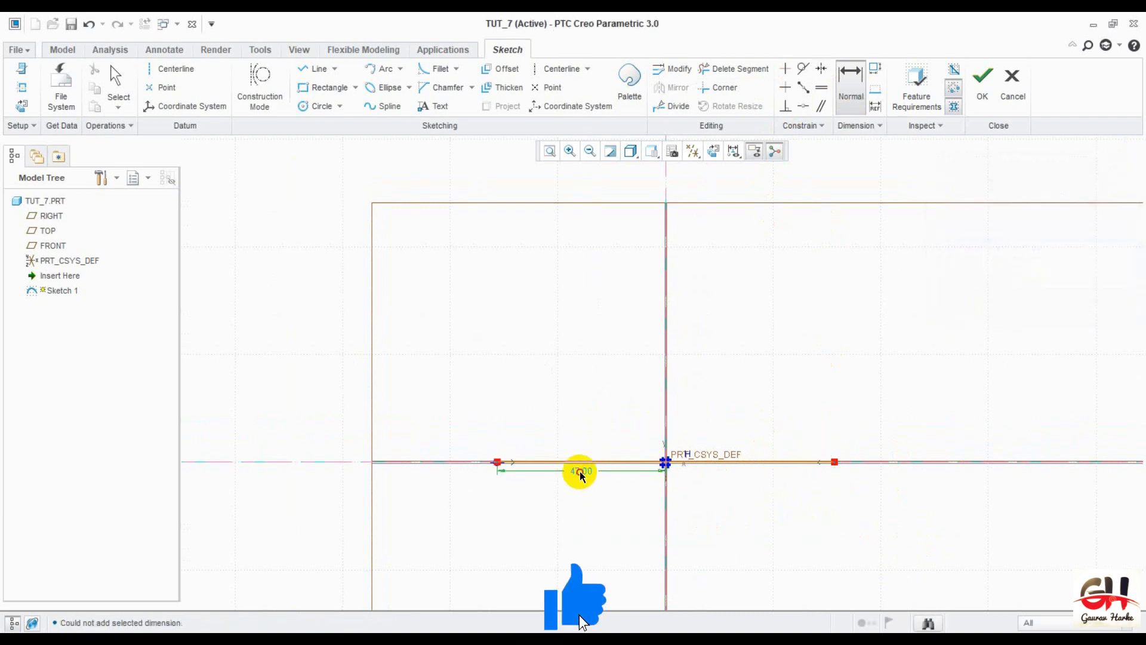
key(Escape)
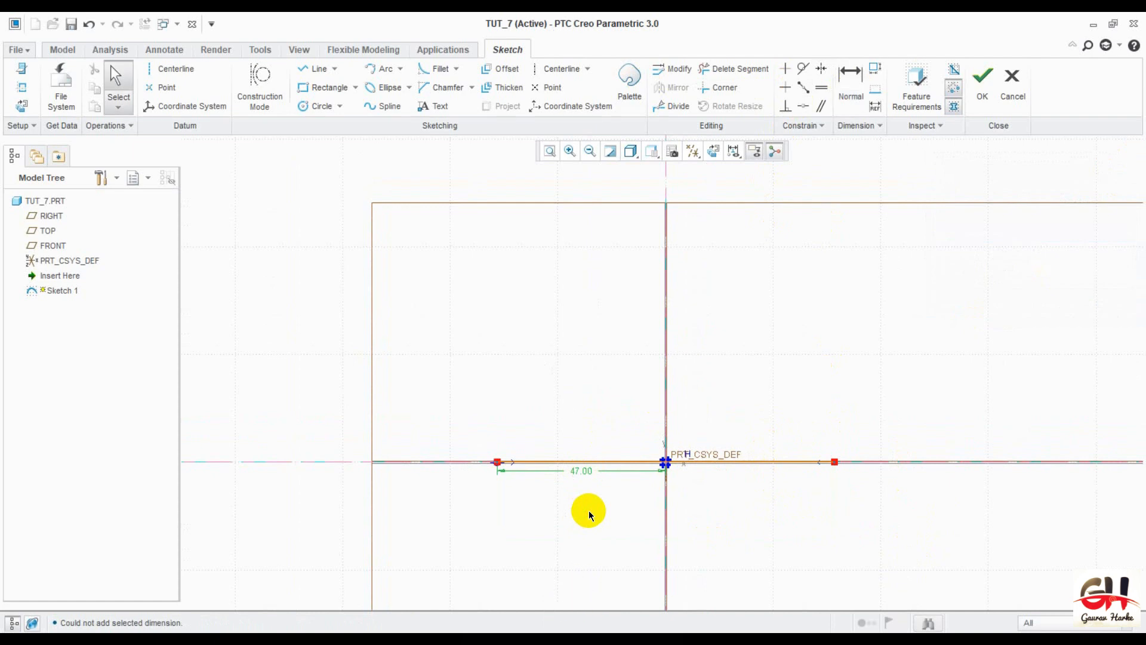
key(Escape)
click(685, 353)
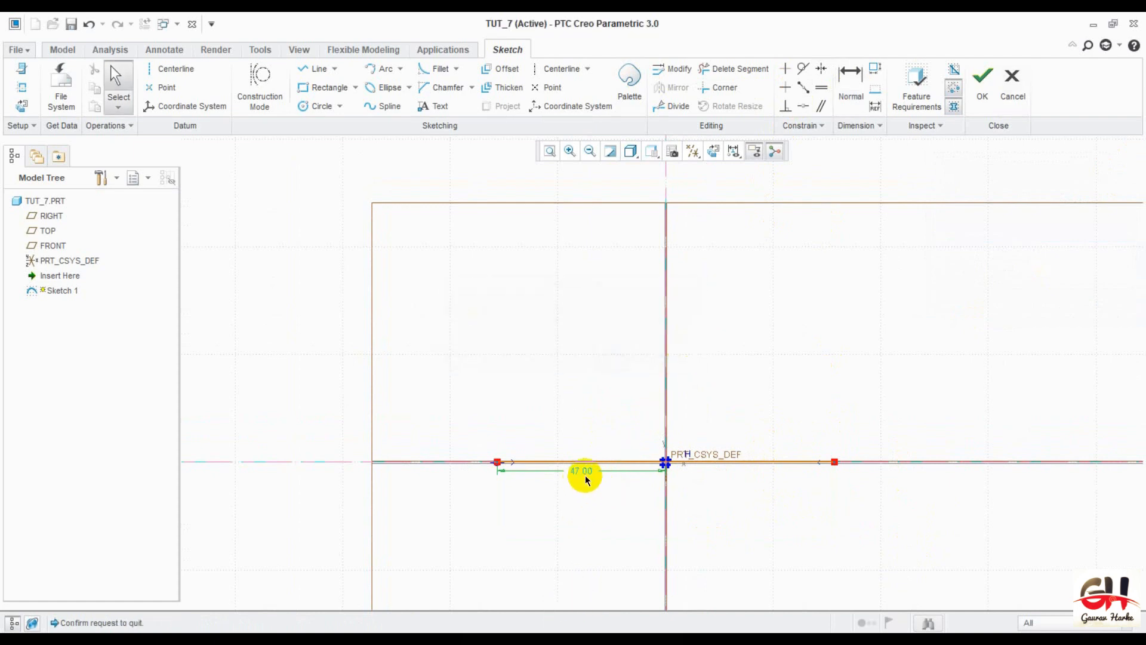
- Move the 47 dimension farther below the base line and draw a vertical line about 21.6 high from the left endpoint
drag(586, 470, 583, 517)
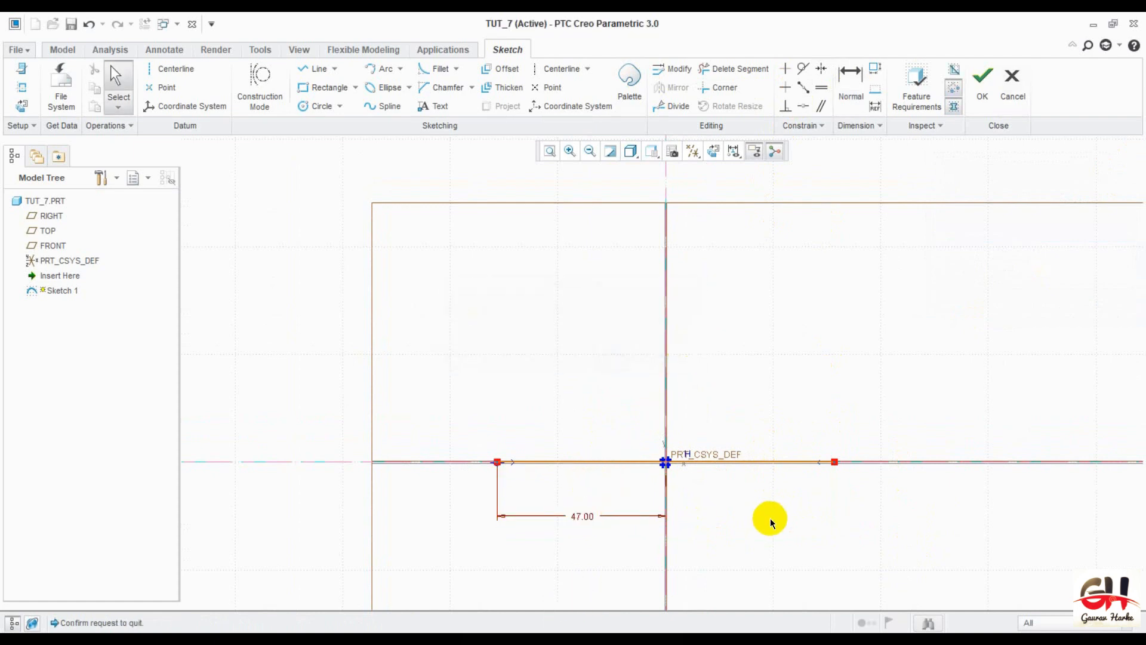
key(alt+Tab)
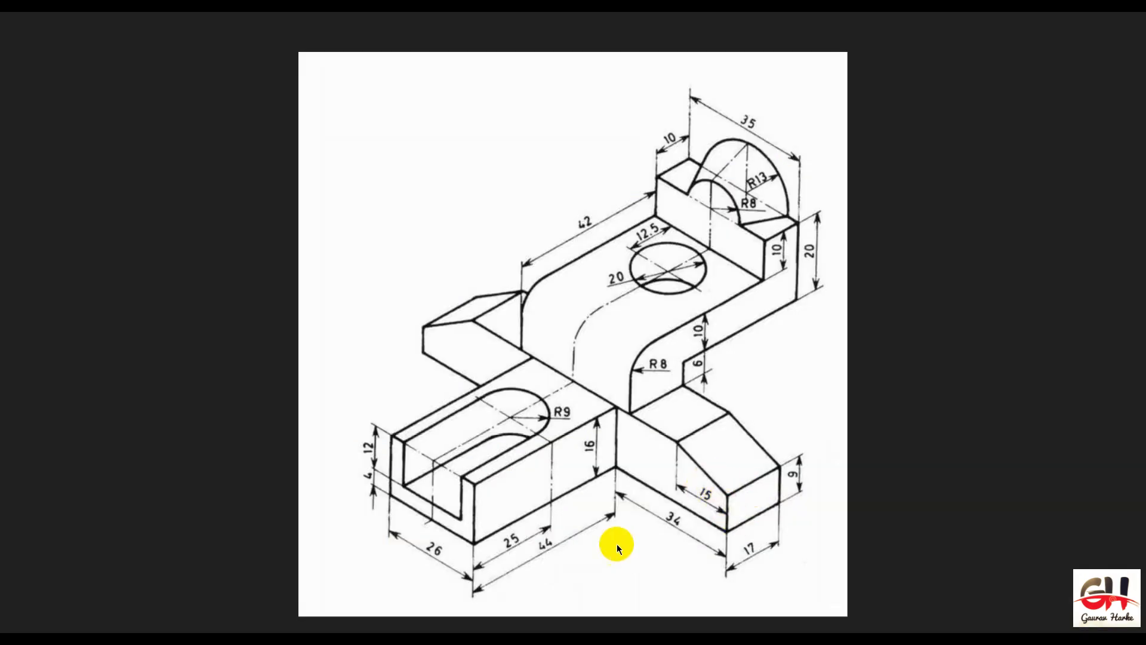
key(alt+Tab)
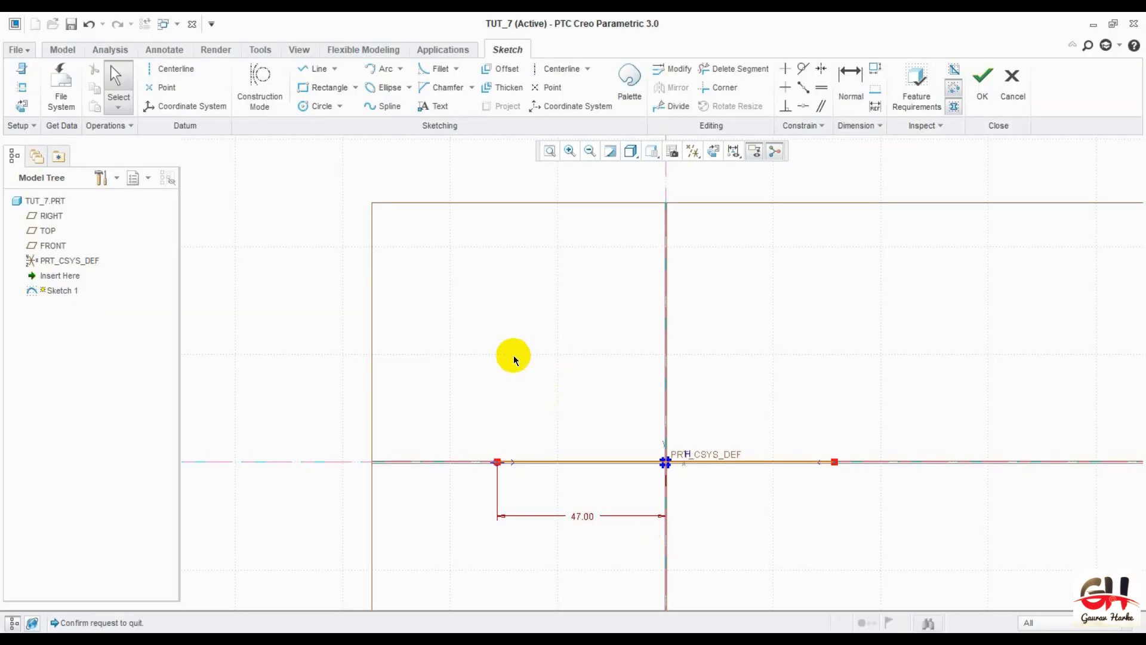
click(302, 70)
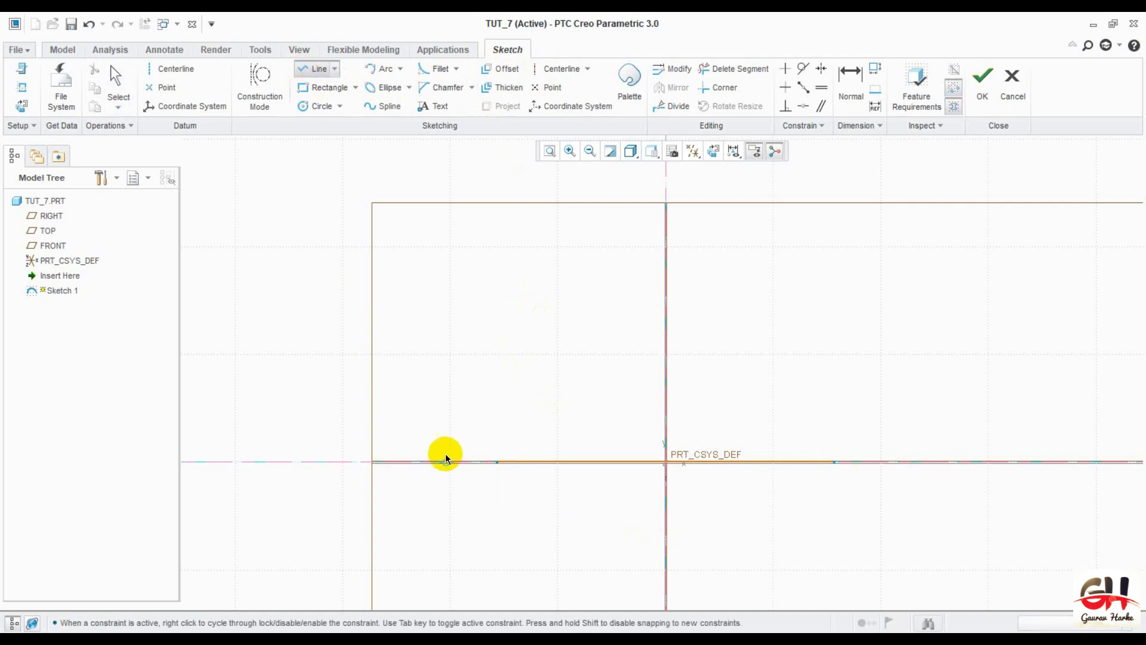
click(497, 462)
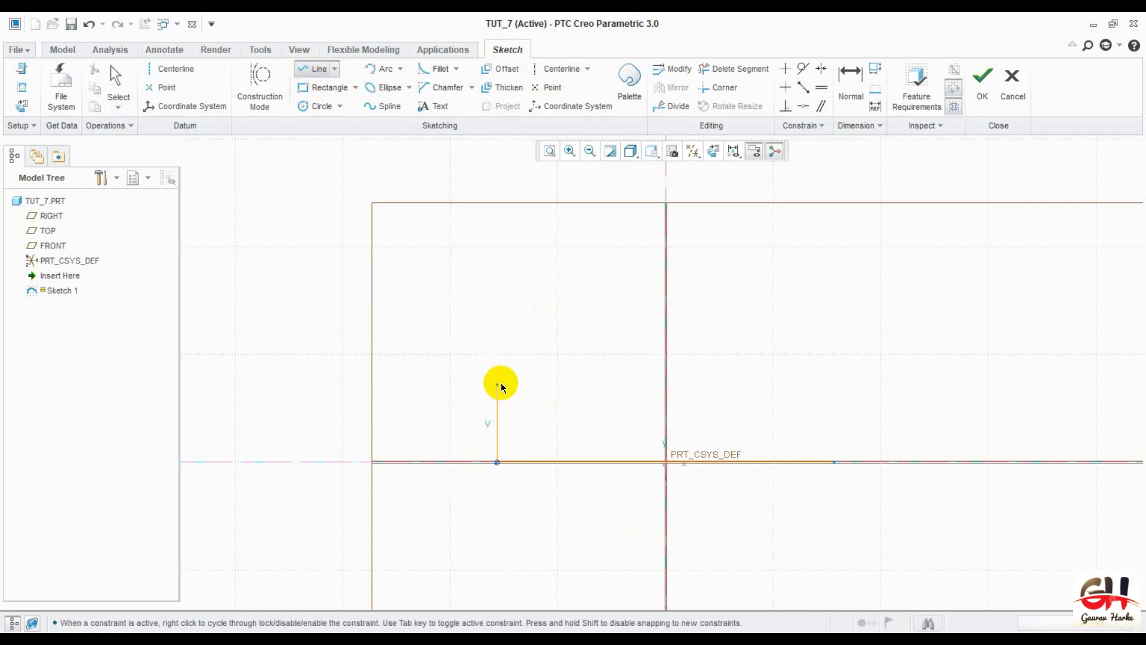
click(497, 385)
middle_click(436, 388)
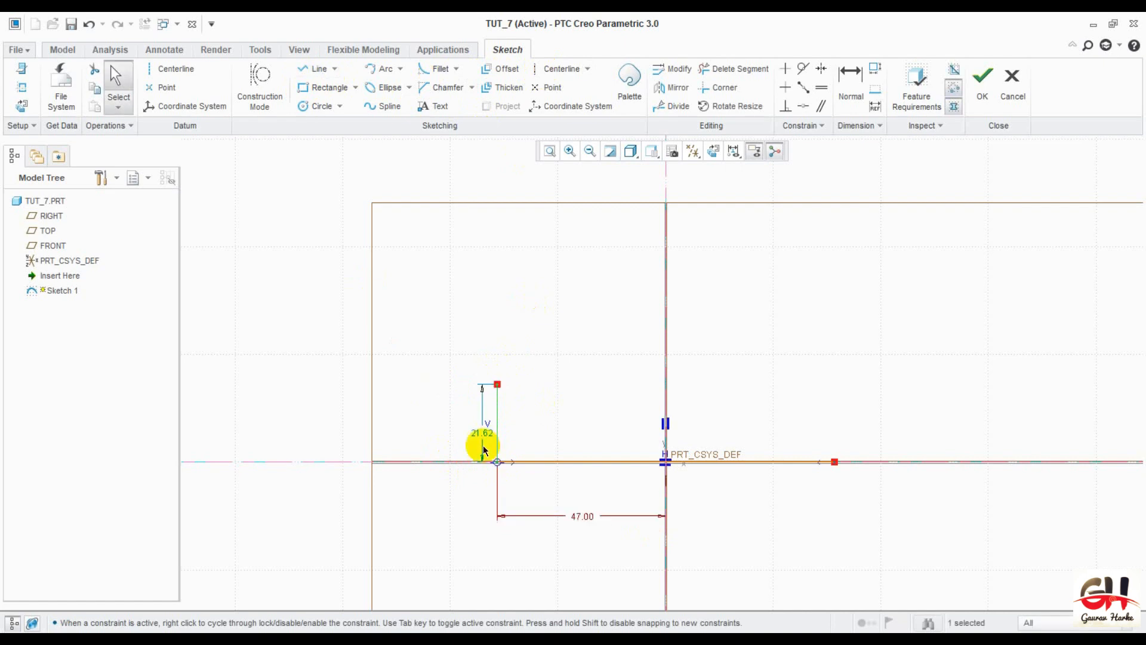
- Move the vertical line's dimension away from the sketch and set the line's height to 9
drag(479, 431, 450, 422)
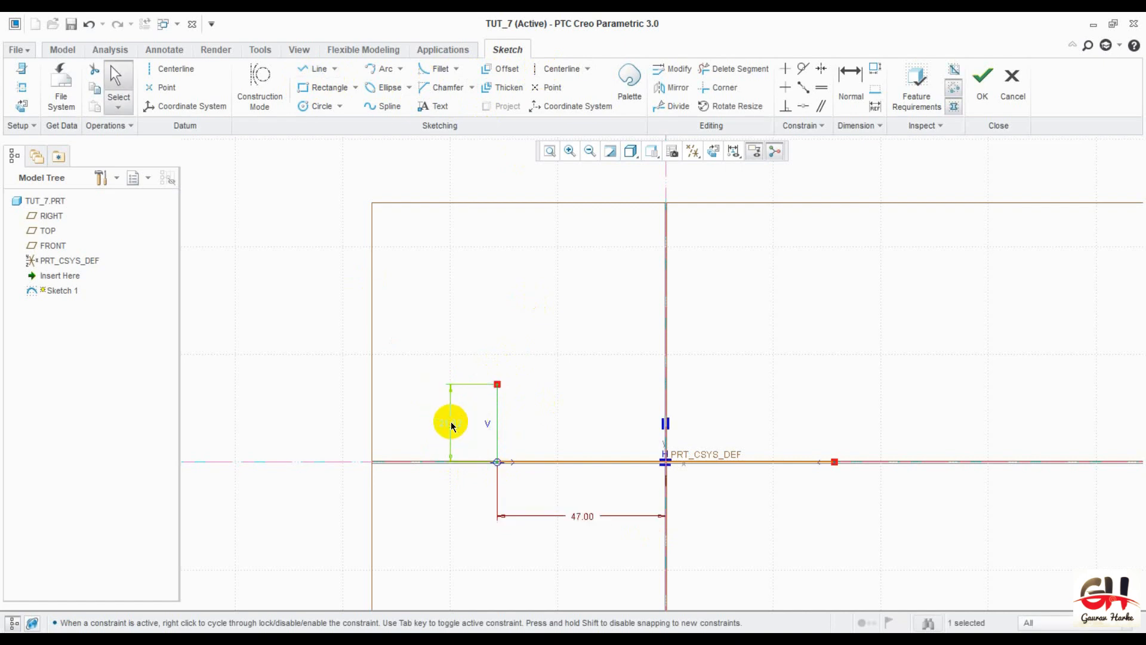
double_click(450, 421)
text(9)
key(Return)
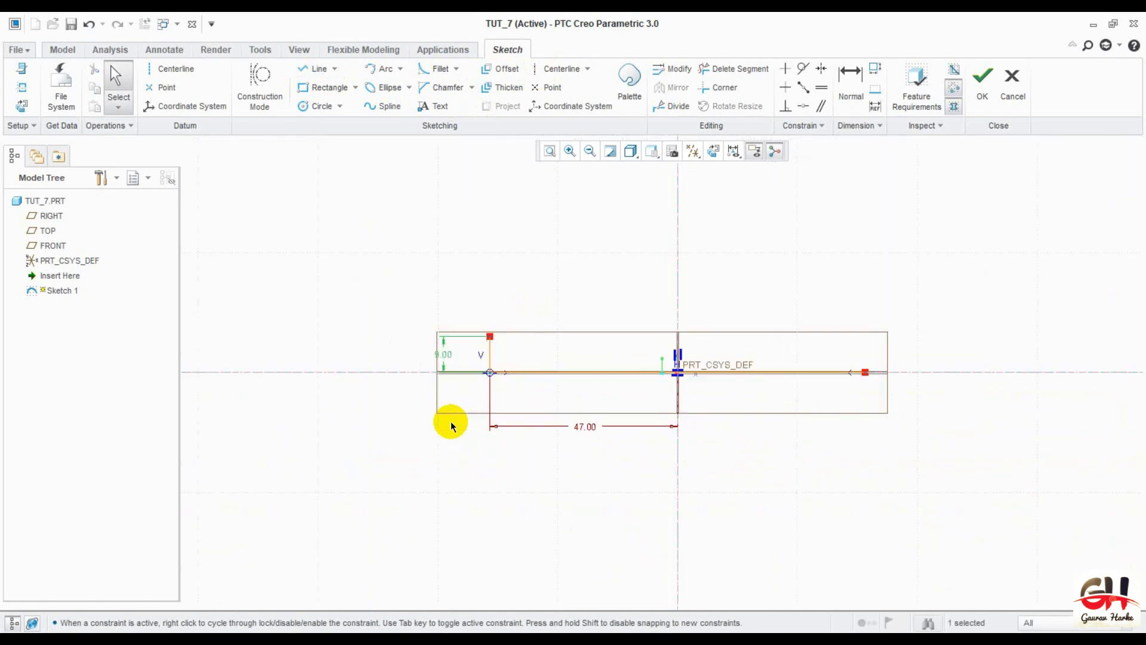
click(593, 485)
- Check the reference drawing for the next dimensions of the side wing profile
key(alt+Tab)
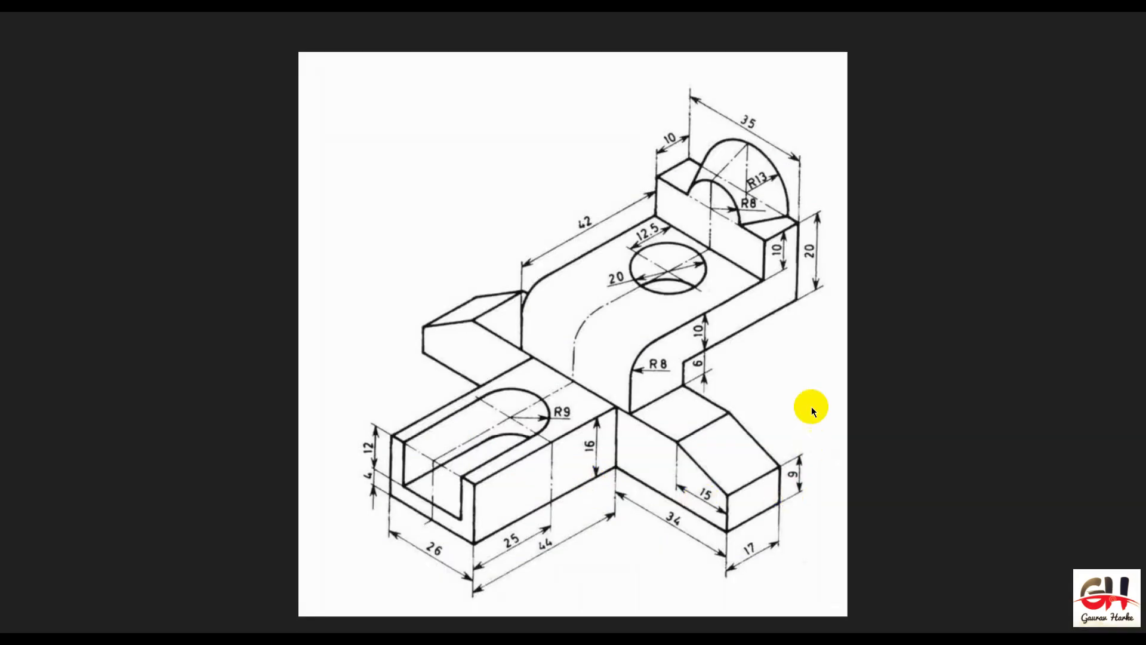
key(alt+Tab)
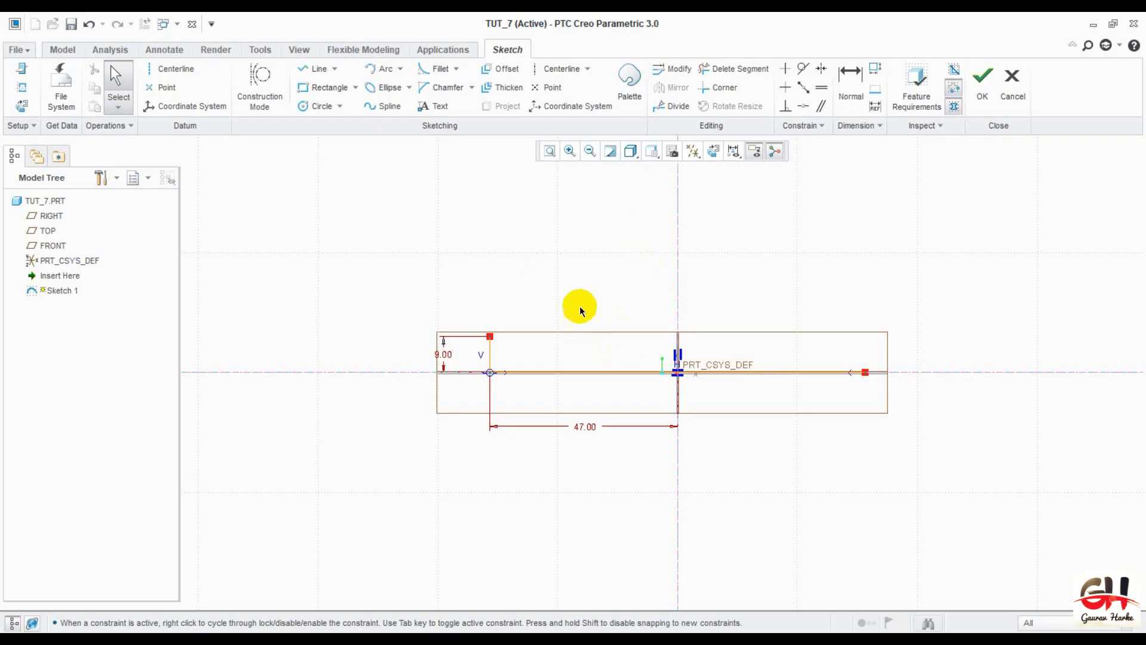
- Draw a horizontal line about 35.6 long above the base line, from the vertical centerline towards the profile's left side
key(alt+Tab)
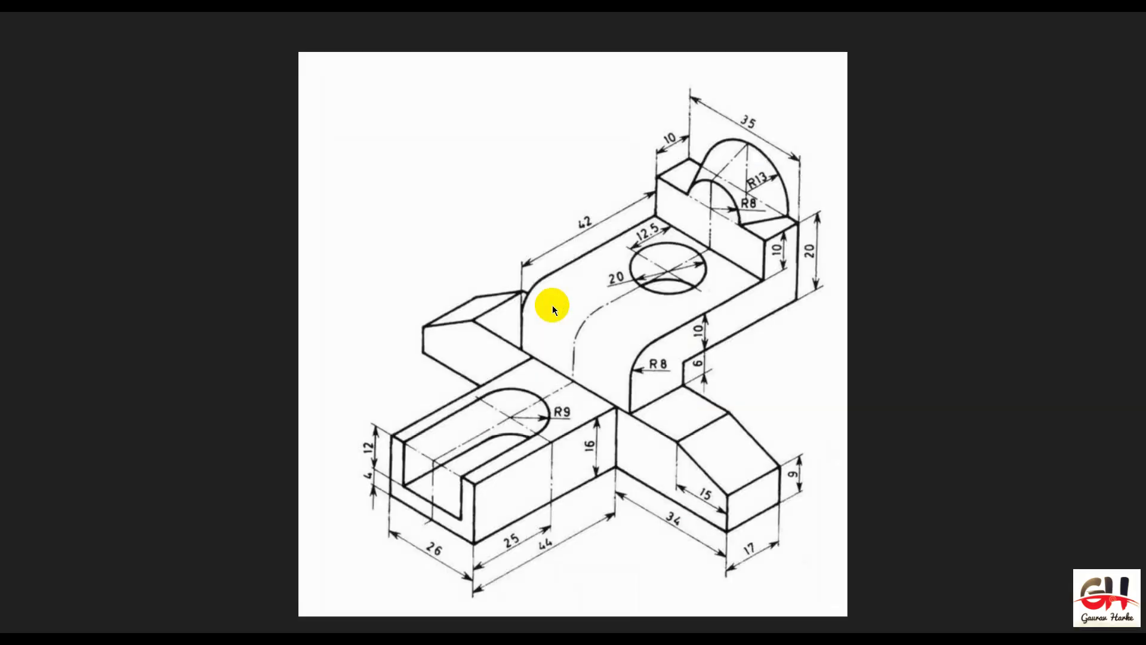
key(alt+Tab)
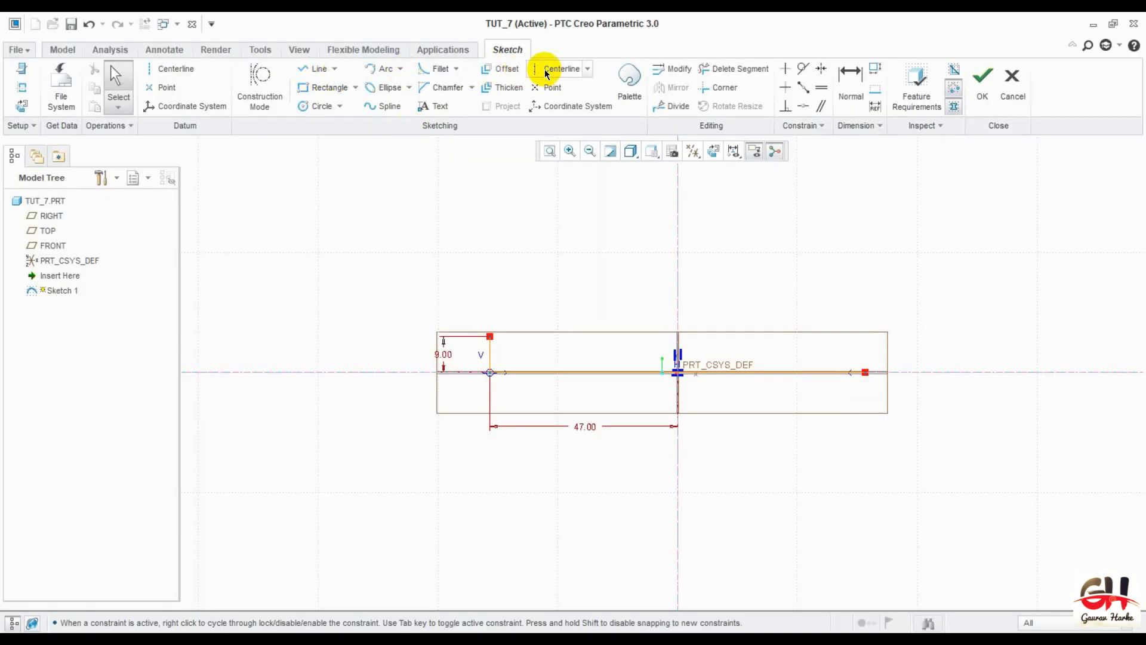
click(308, 70)
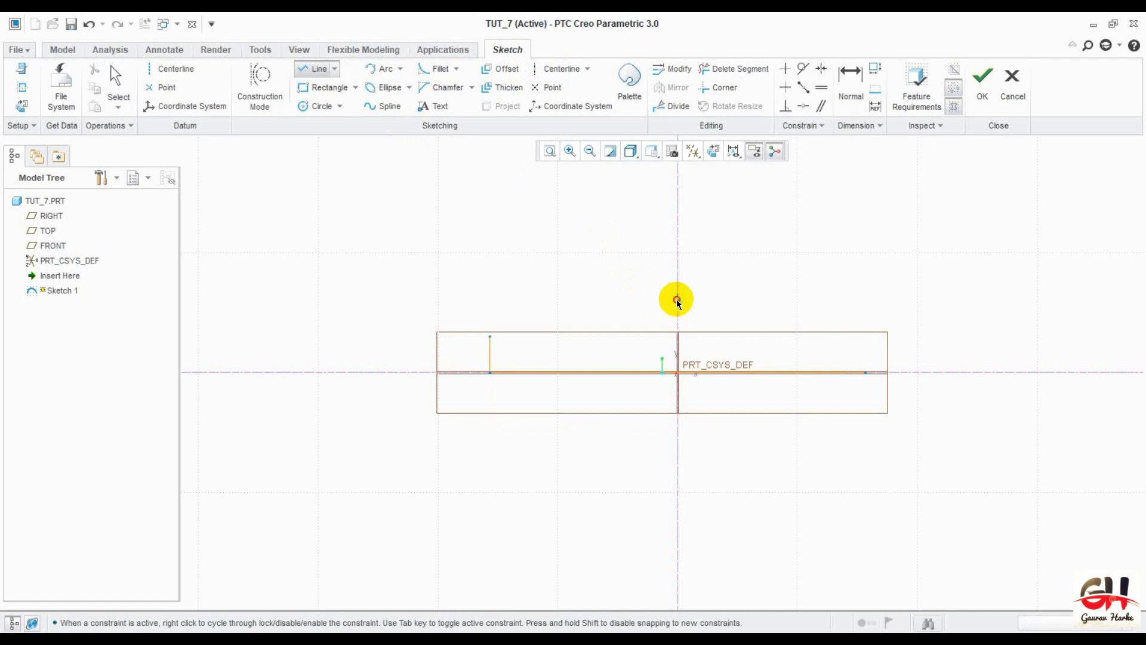
click(678, 300)
click(535, 300)
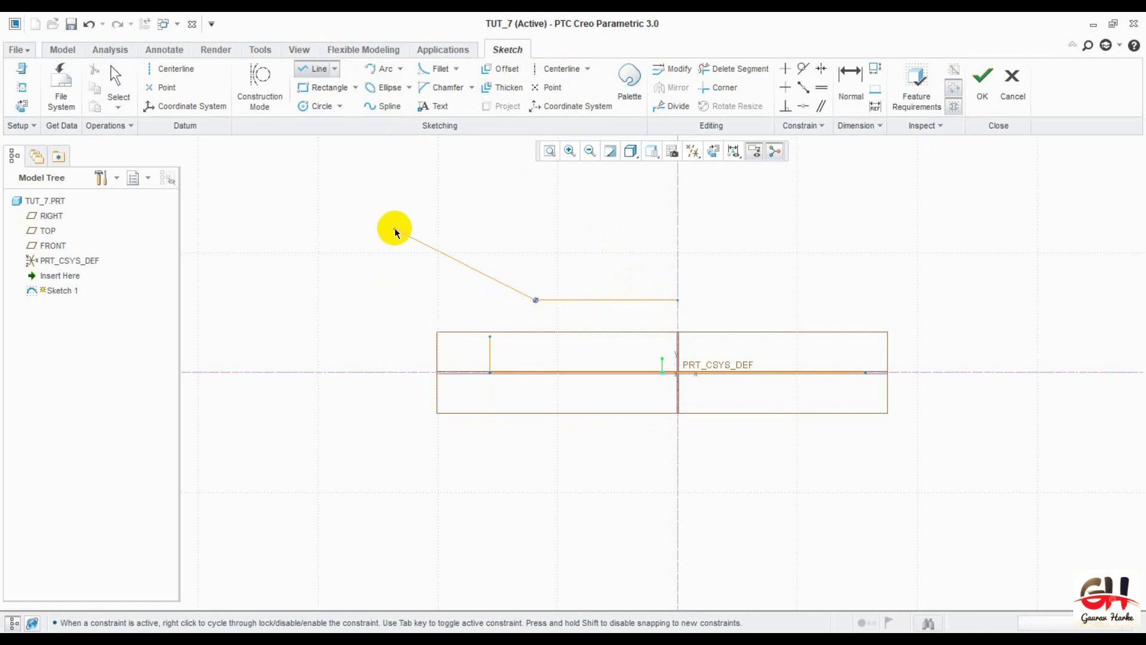
middle_click(395, 228)
middle_click(395, 228)
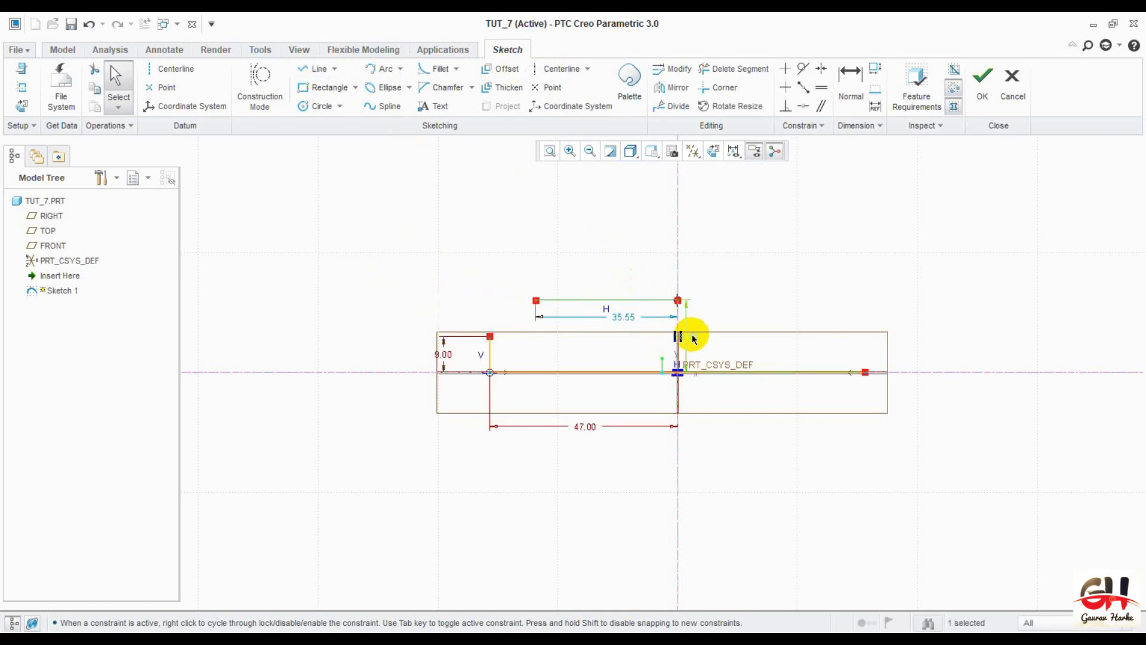
- Move the upper line's height dimension to the left of the profile and set the height to 16
drag(694, 339, 394, 348)
double_click(381, 341)
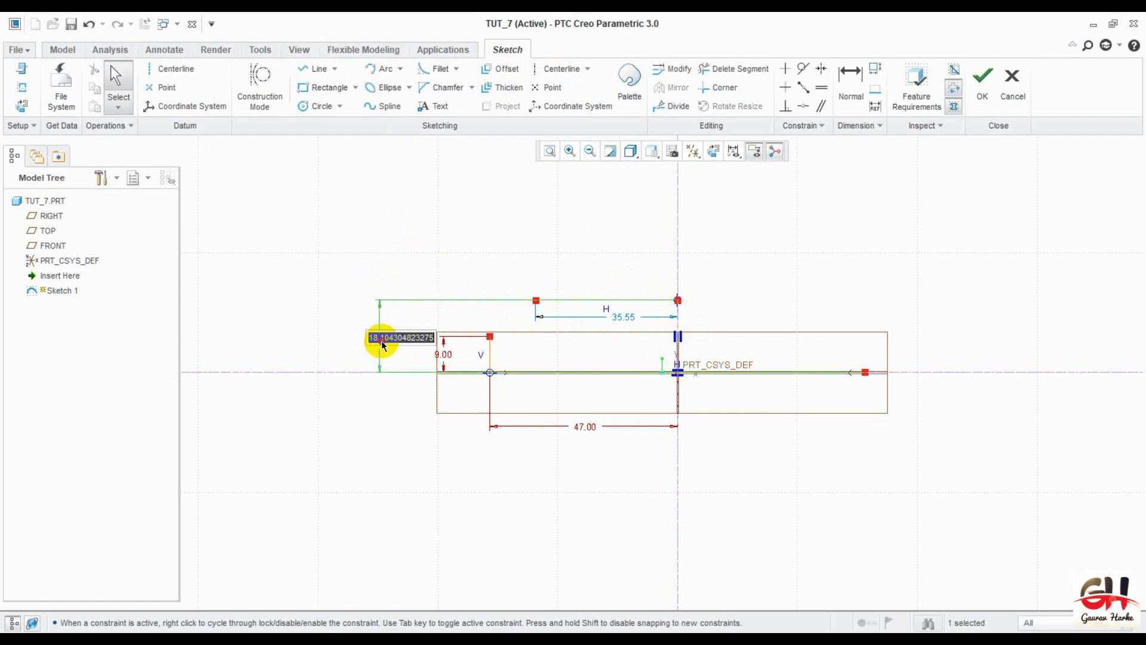
text(16)
key(Return)
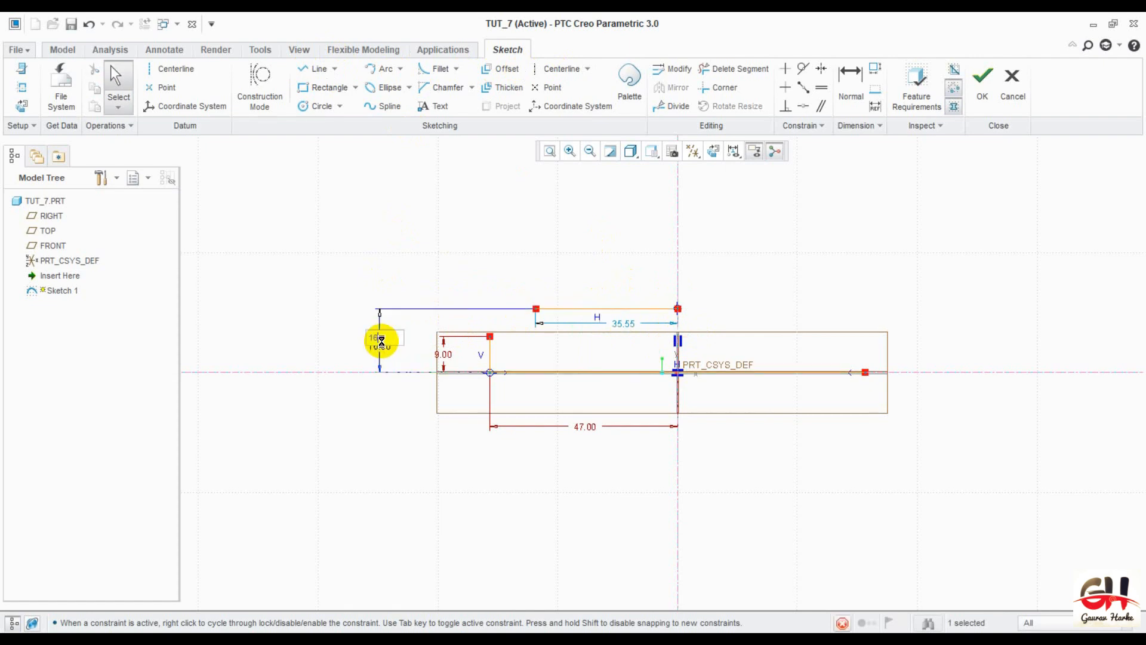
click(574, 489)
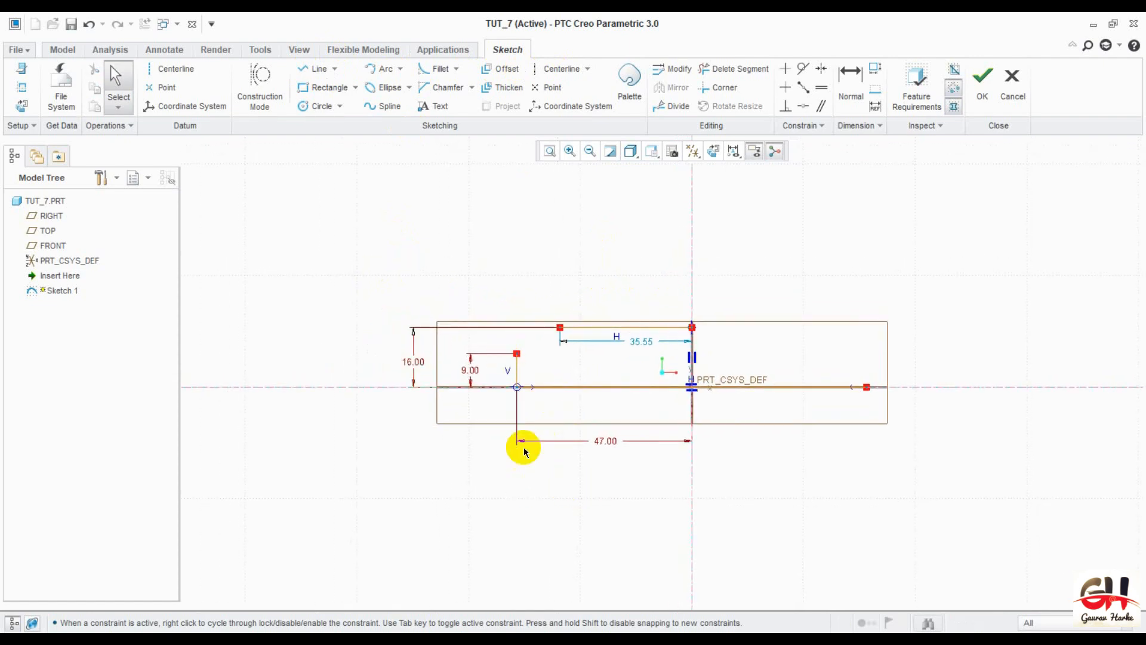
- Draw a sloped line joining the upper end of the vertical line to the left end of the upper horizontal line
click(311, 68)
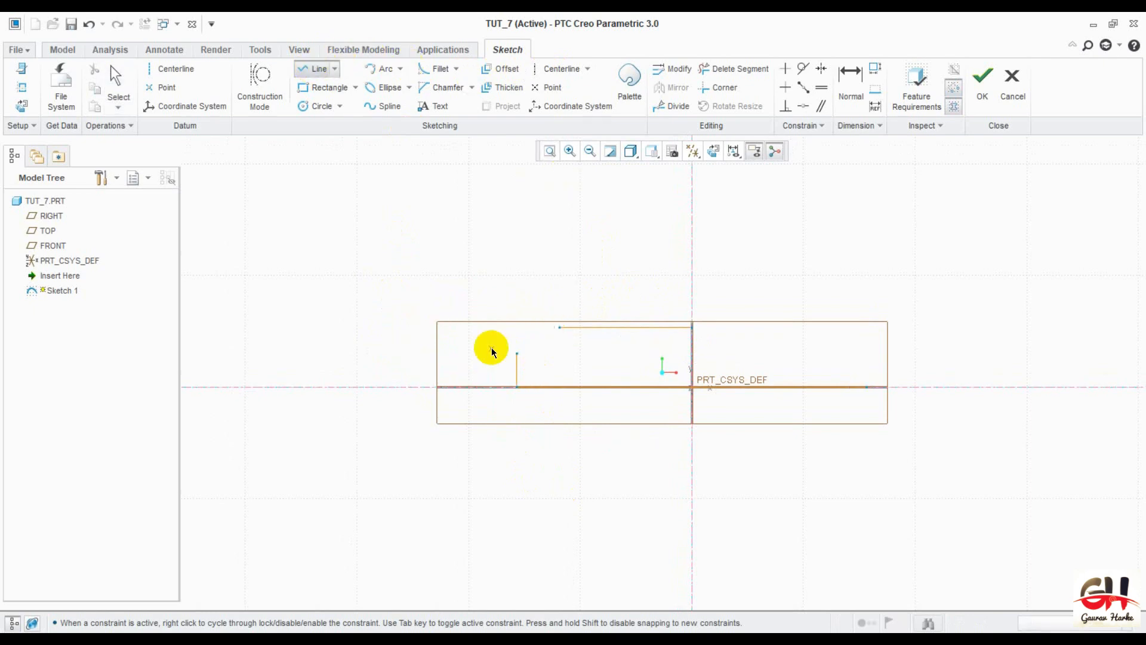
click(518, 353)
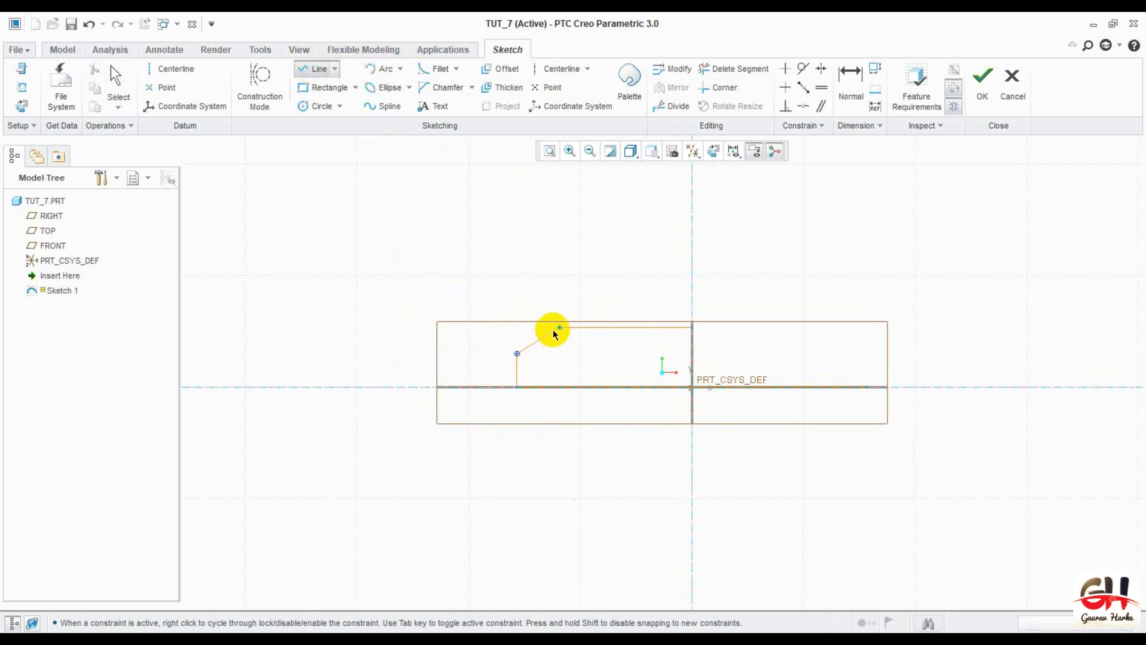
click(554, 329)
middle_click(564, 501)
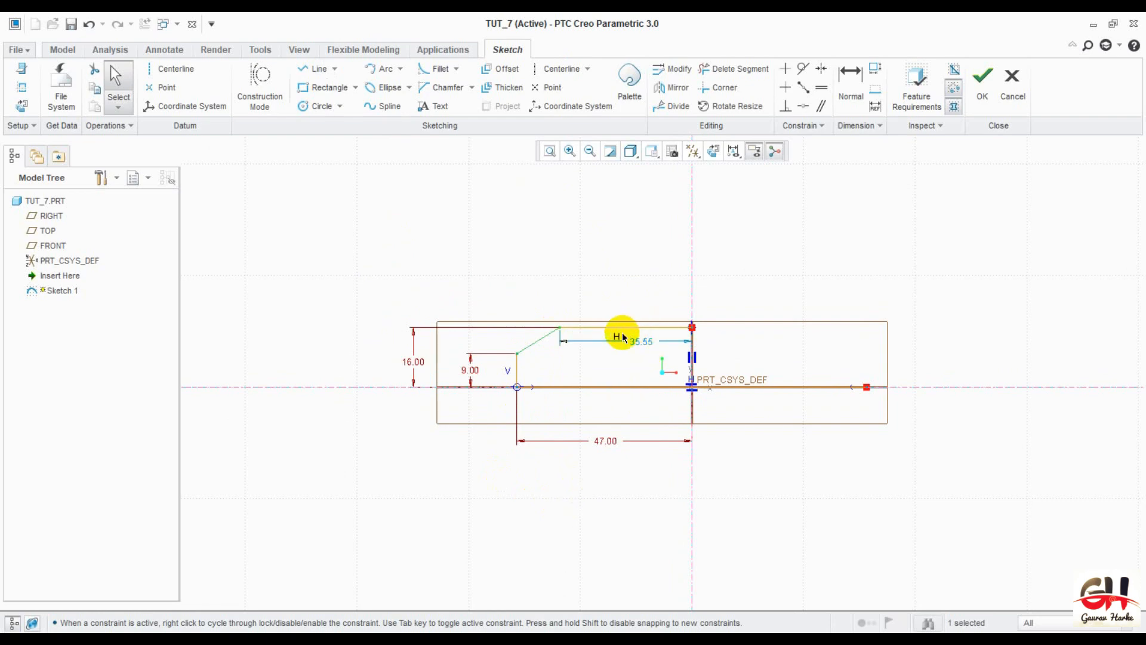
- Try to dimension the horizontal distance between the vertical line and the sloped line's upper end
click(850, 80)
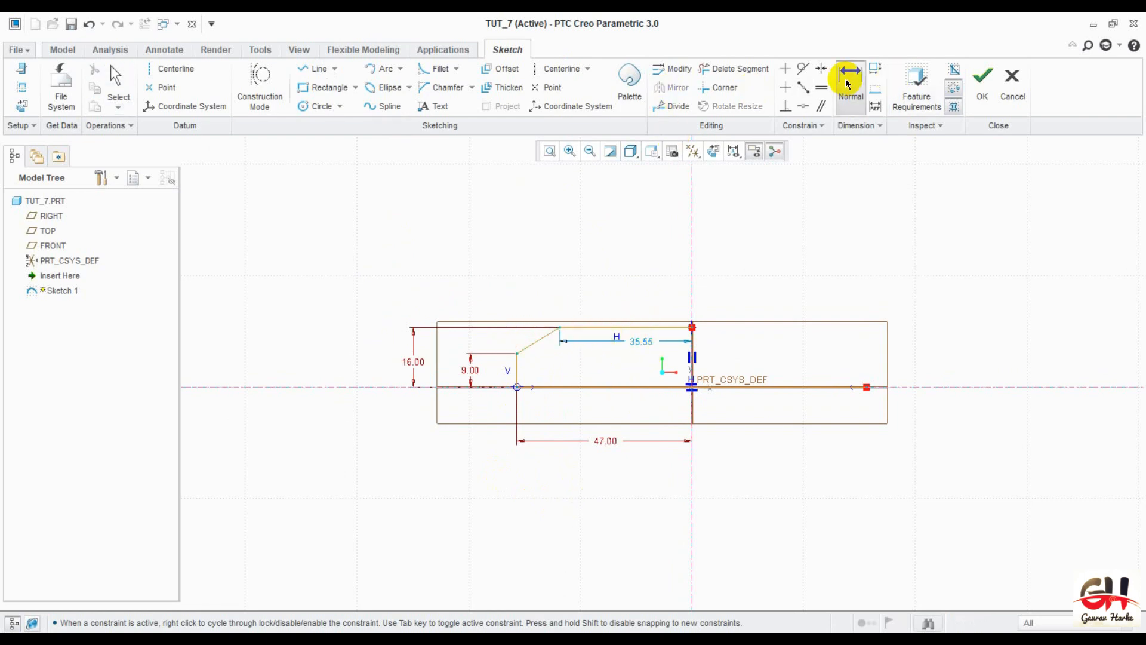
click(517, 370)
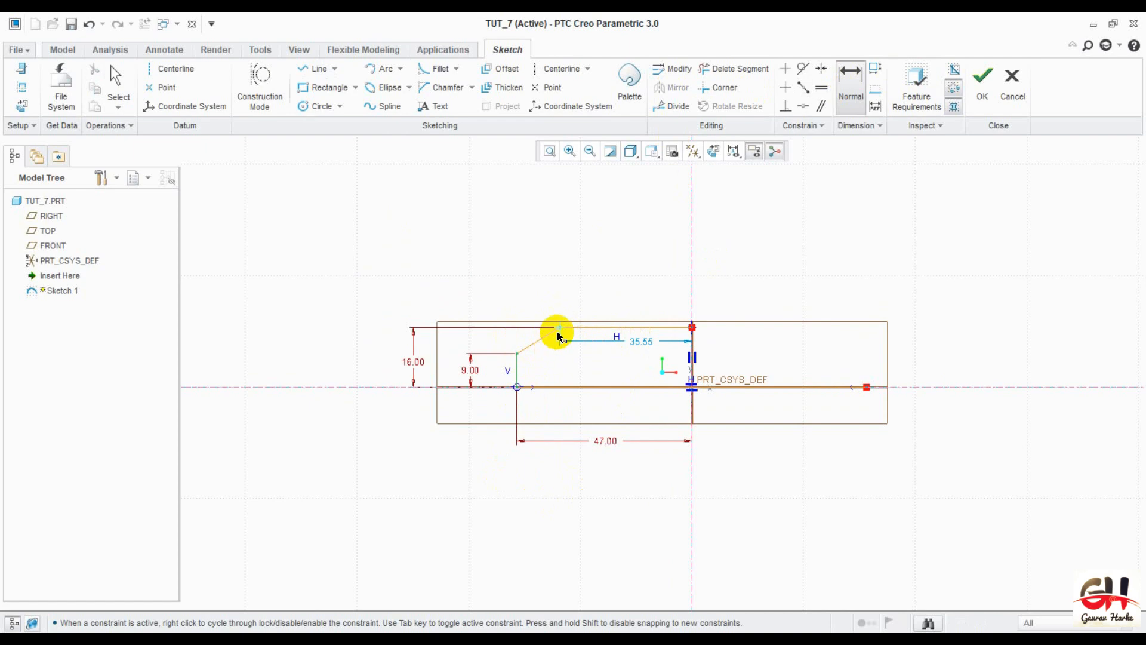
middle_click(540, 302)
middle_click(537, 298)
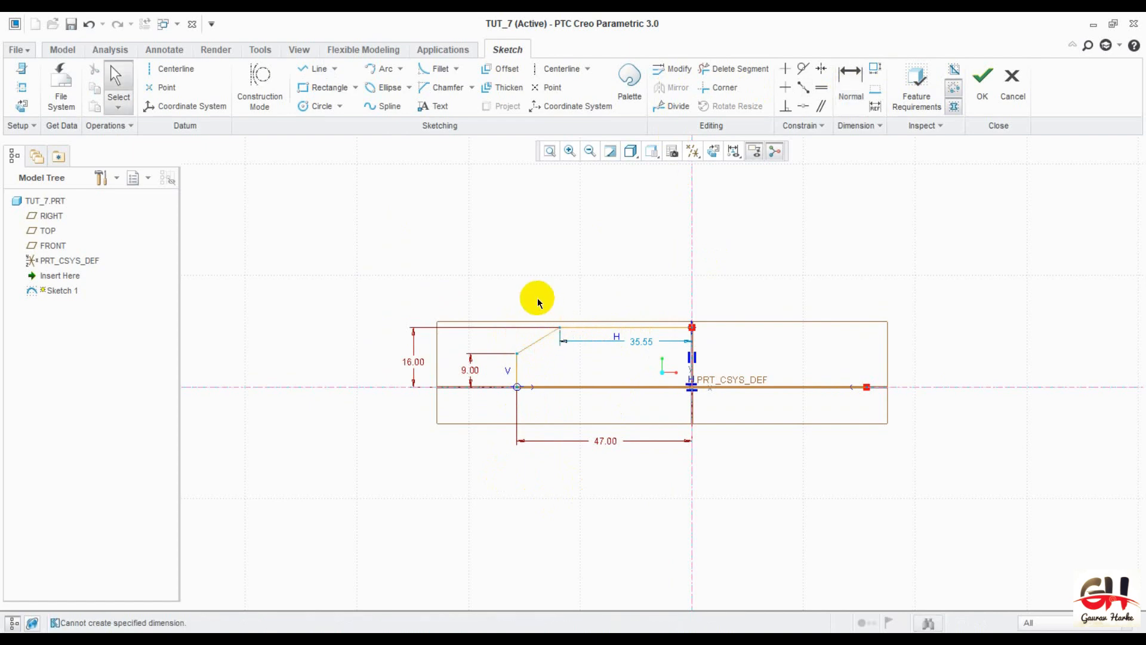
middle_click(537, 300)
click(667, 353)
- Dimension the sloped line's horizontal run between its endpoints as 15, and place the dimension close above the profile
scroll(563, 378, up, 1)
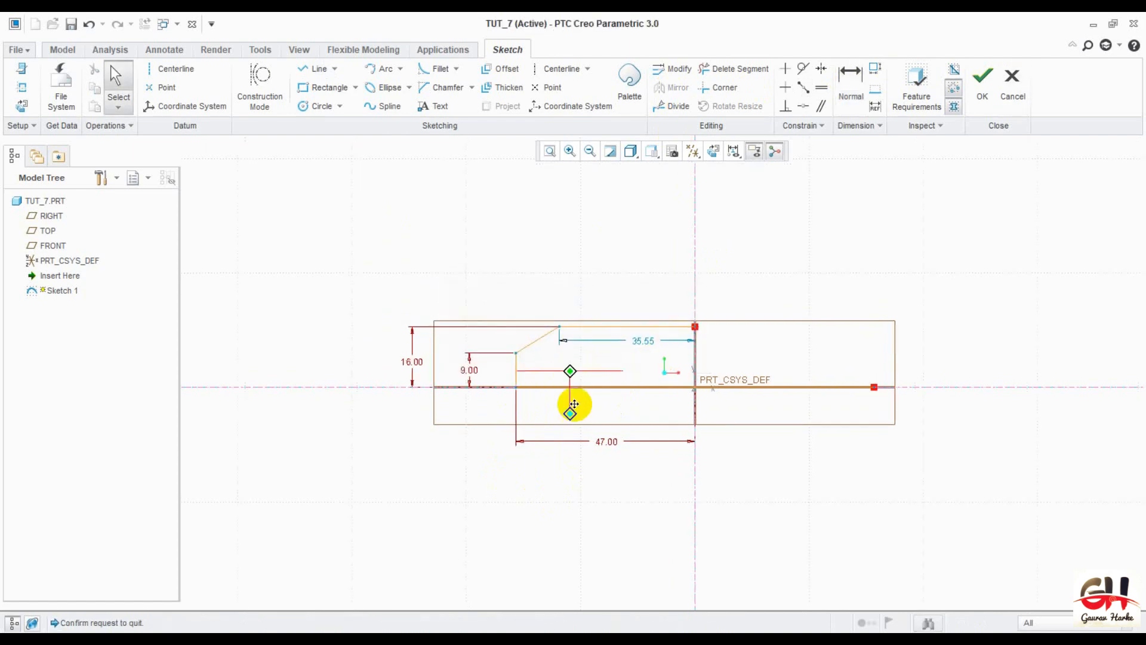
ctrl+middle_drag(574, 404, 578, 484)
shift+middle_drag(626, 410, 653, 482)
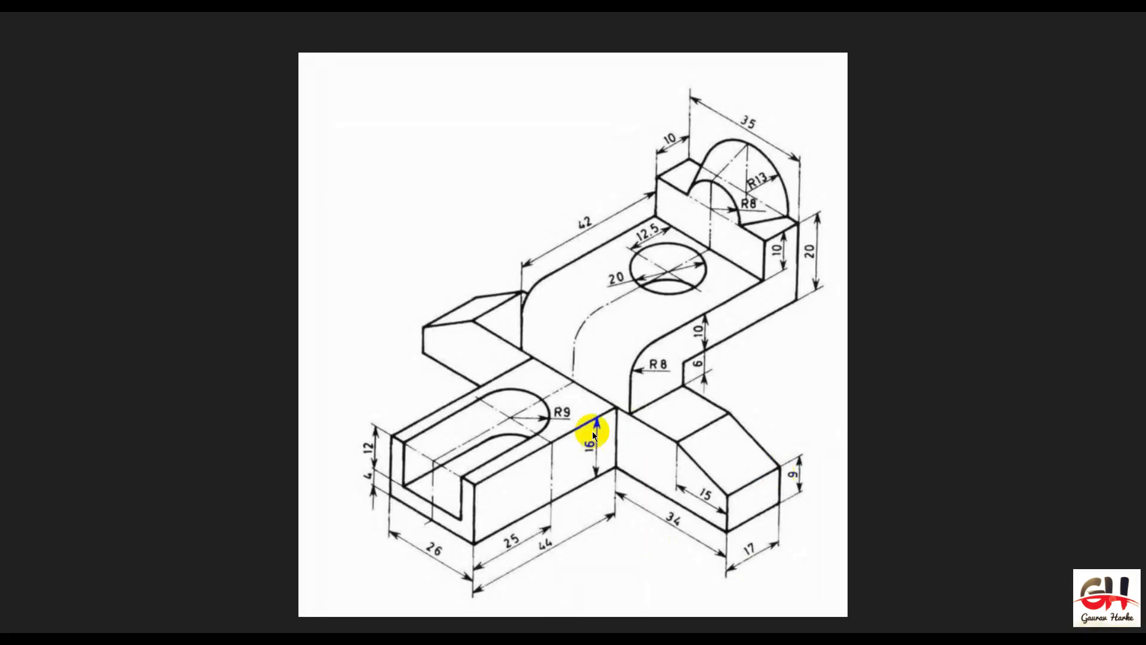
key(alt+Tab)
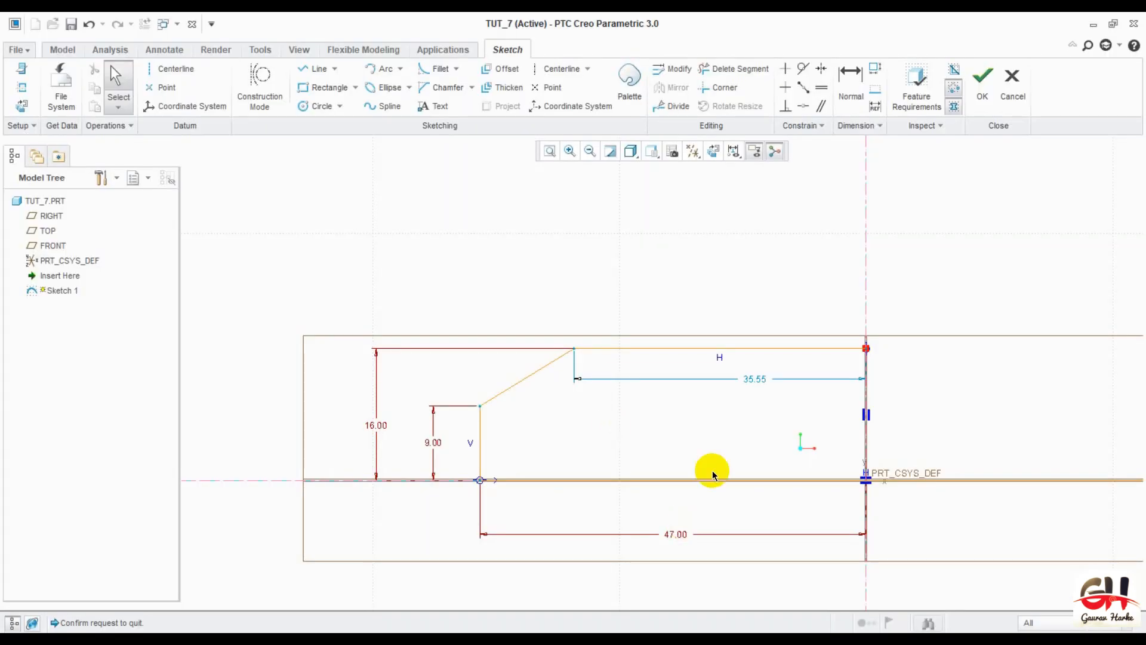
key(alt+Tab)
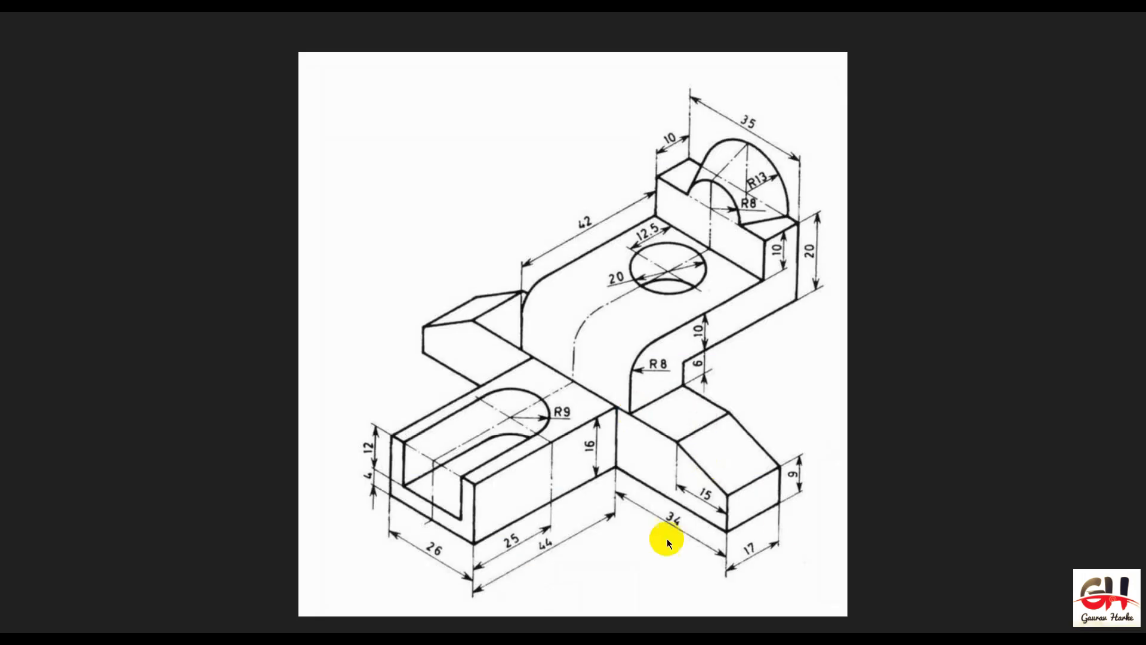
key(alt+Tab)
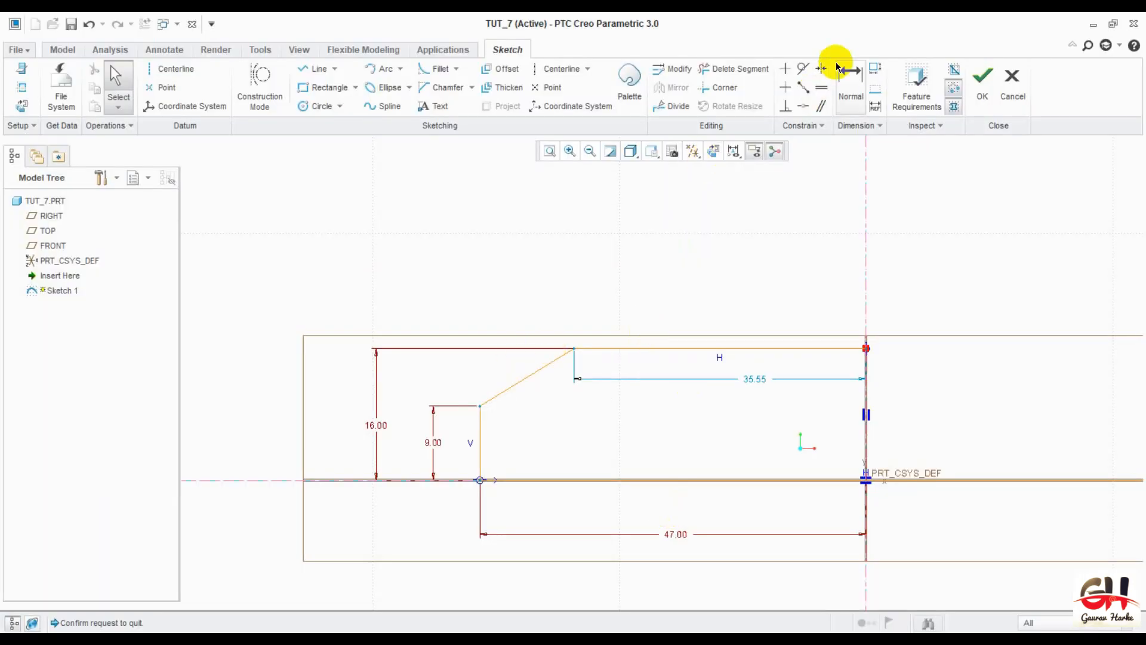
click(854, 76)
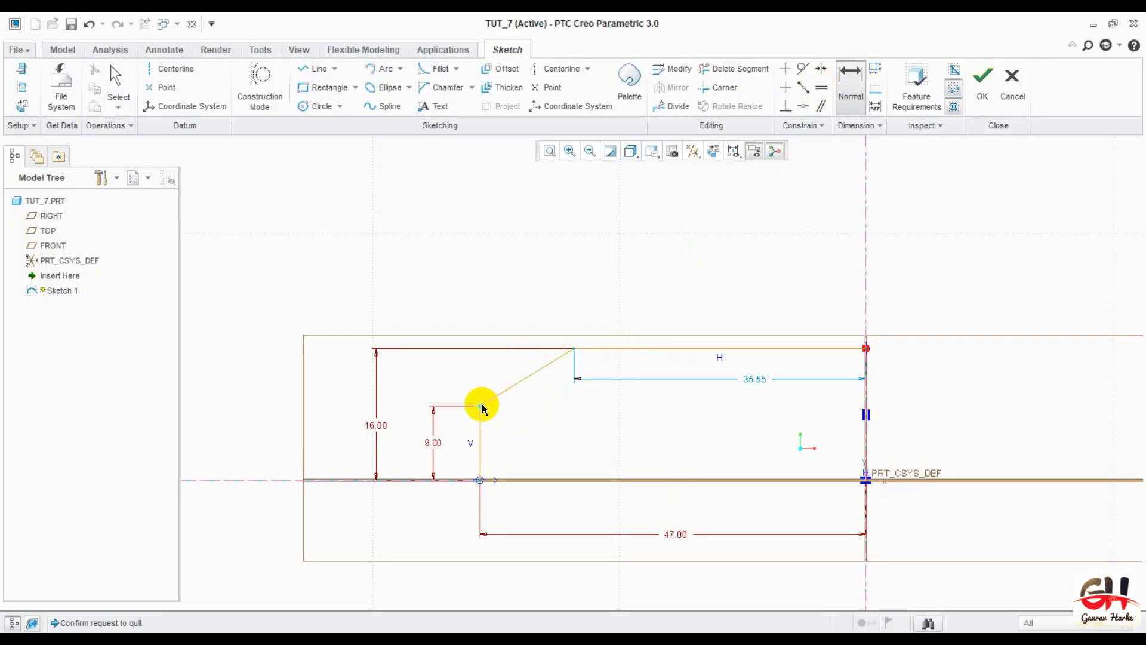
click(574, 349)
middle_click(512, 260)
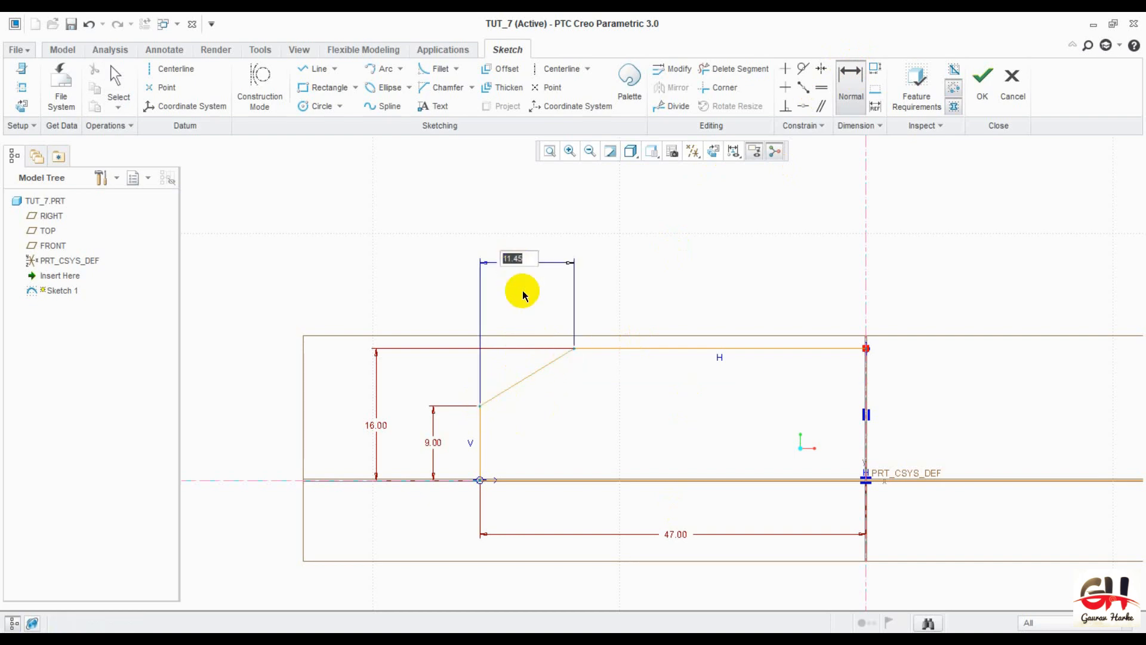
key(Return)
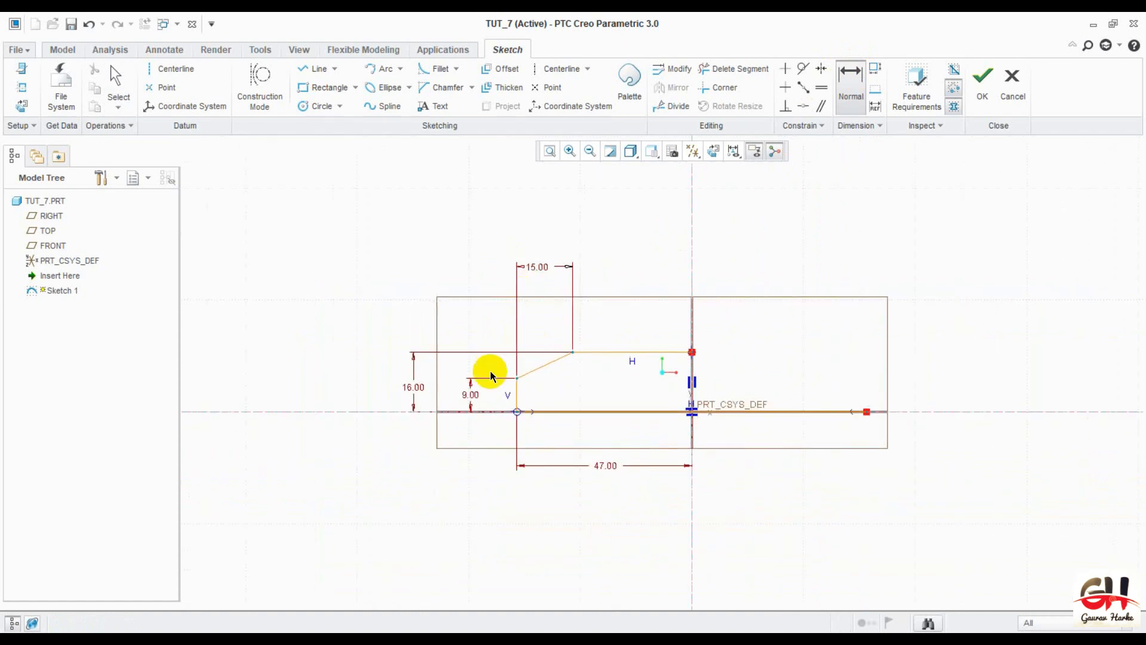
middle_click(489, 433)
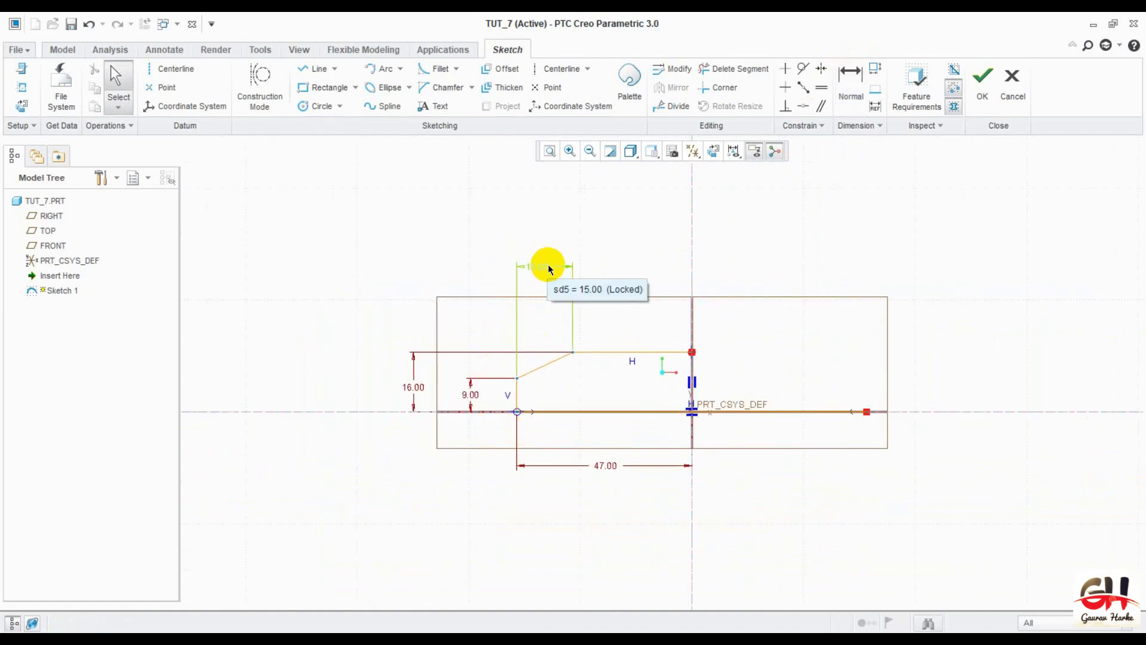
drag(546, 266, 542, 317)
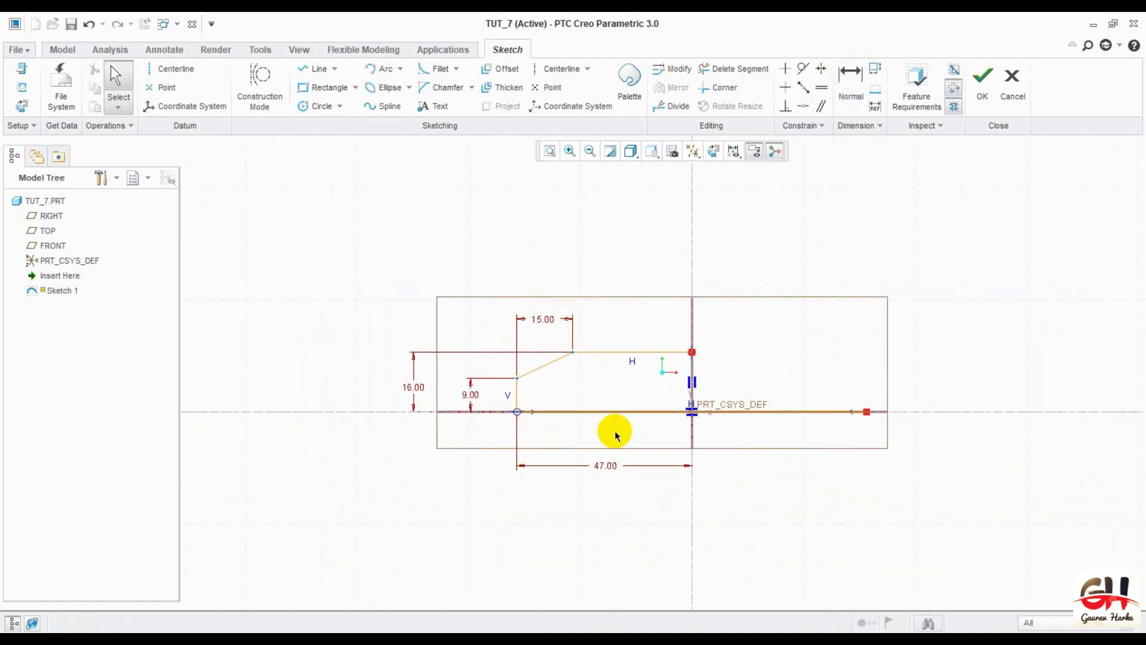
- Mirror the left half of the profile about the vertical centerline
scroll(642, 429, up, 4)
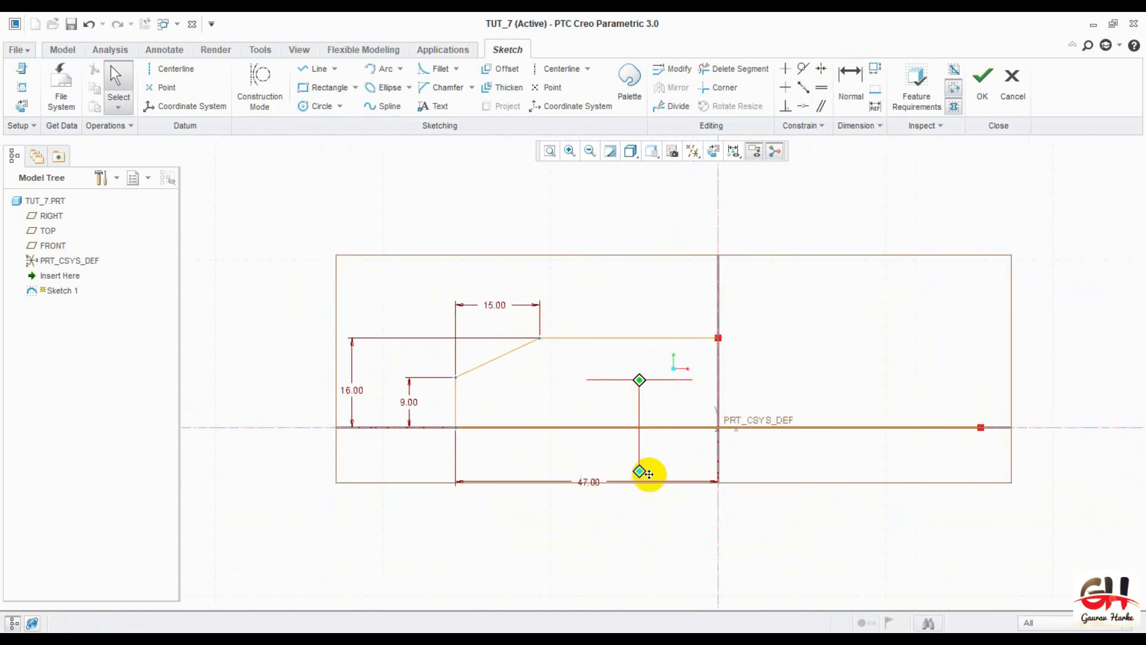
scroll(647, 473, down, 1)
shift+middle_drag(836, 503, 747, 513)
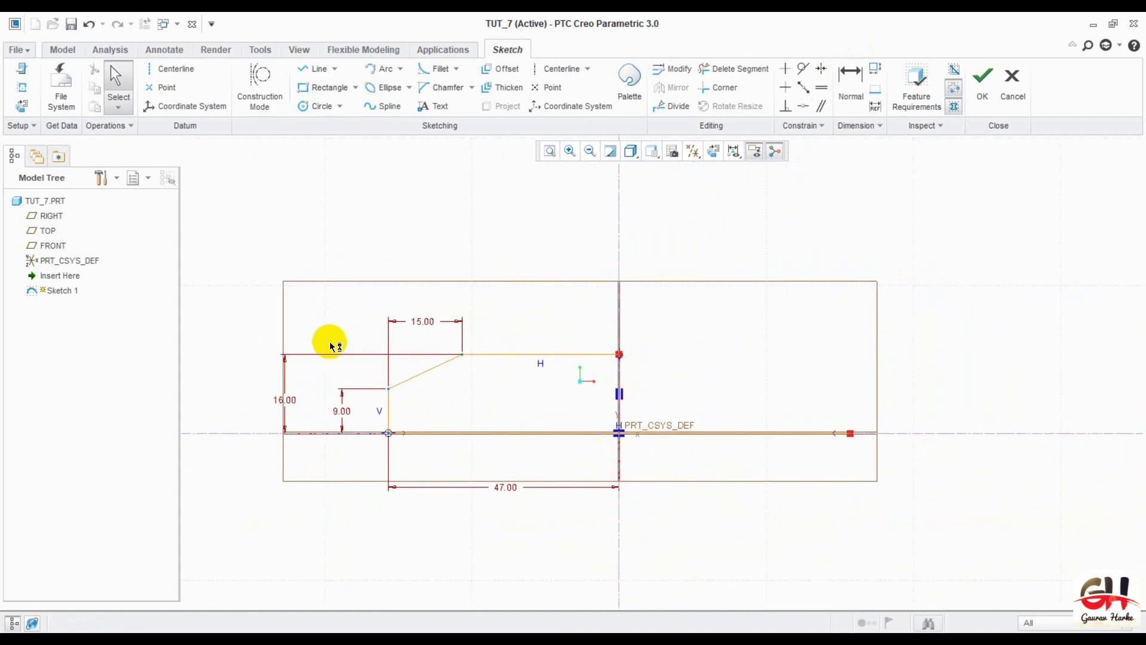
drag(249, 262, 607, 521)
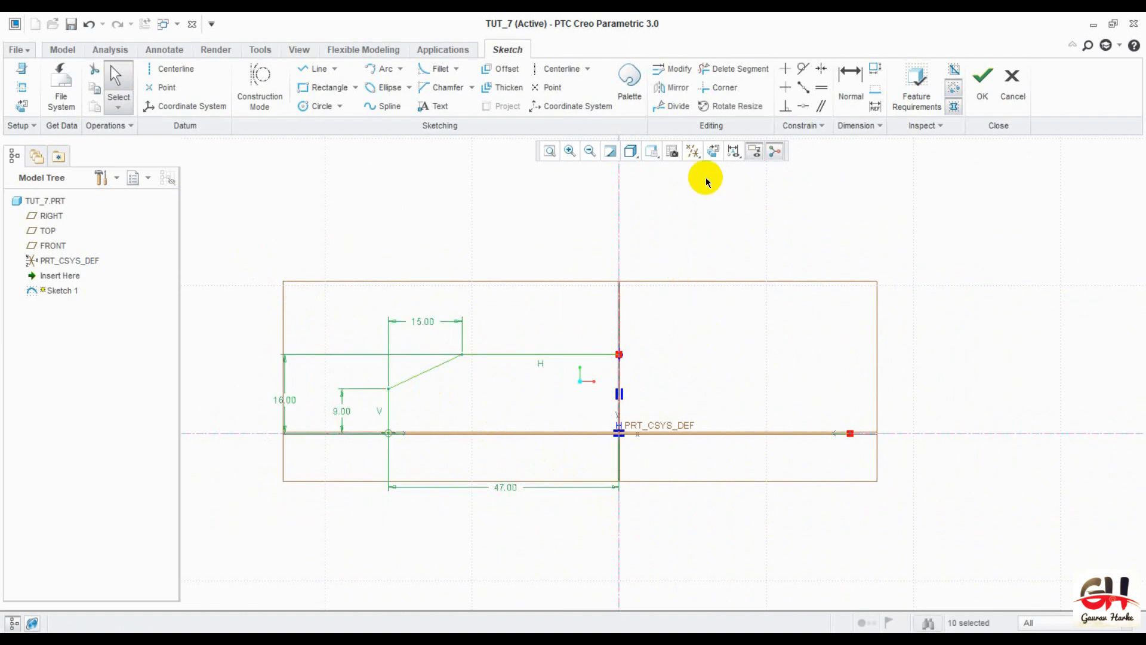
click(672, 88)
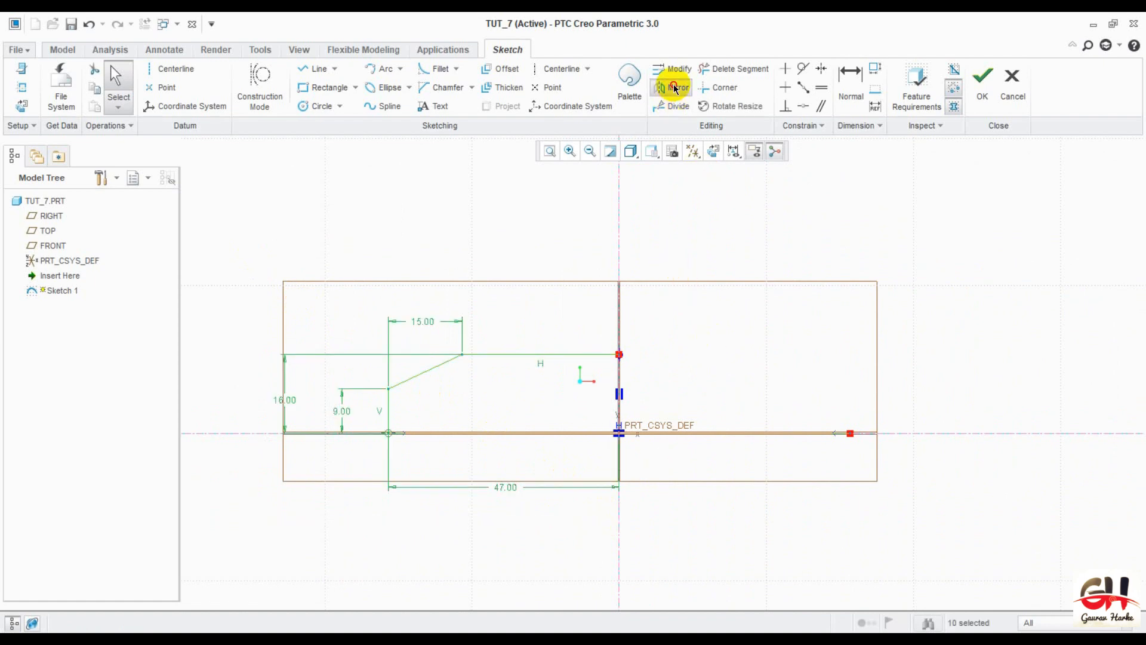
click(619, 263)
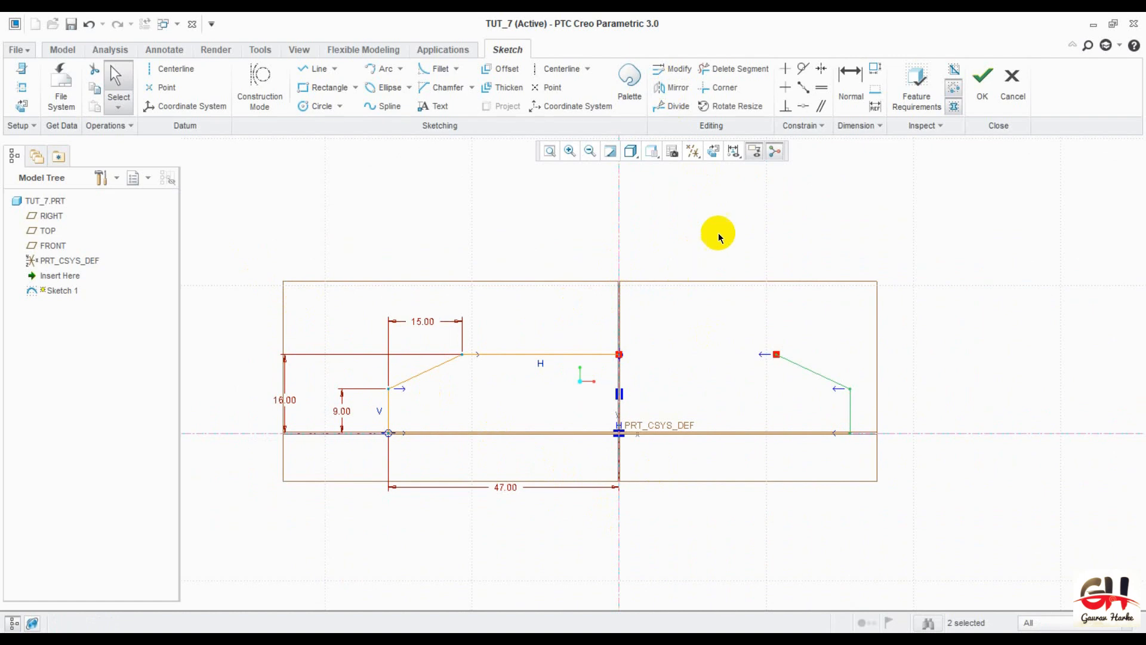
- Delete the half-width upper line and draw one horizontal line joining the upper ends of both sloped lines
click(561, 354)
key(Delete)
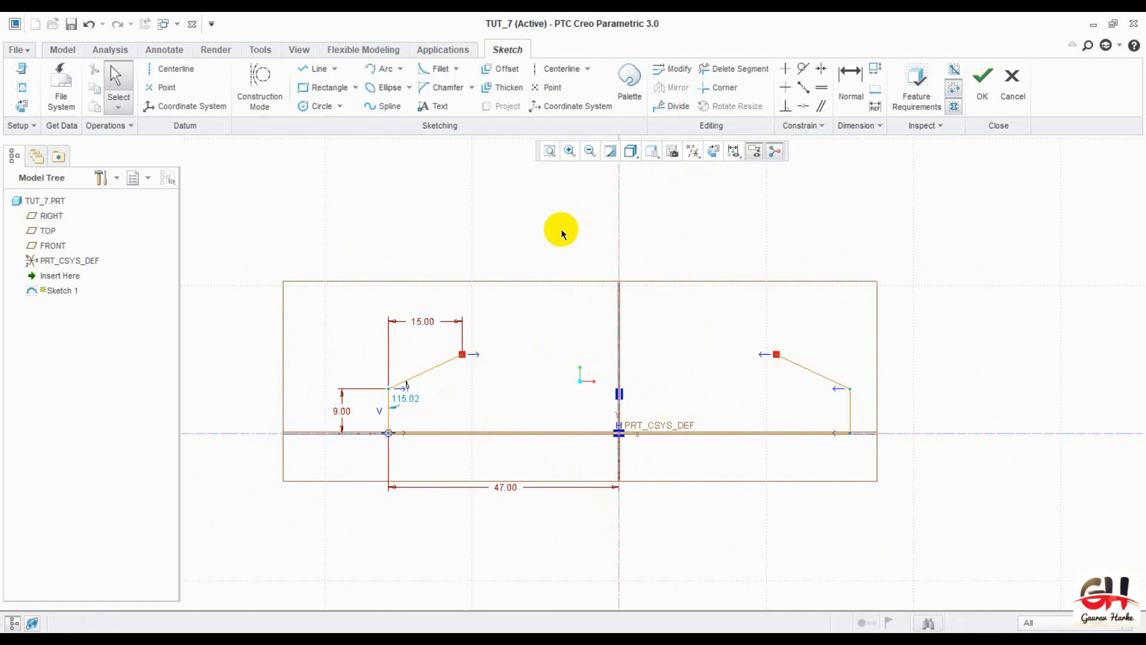
click(318, 71)
click(462, 354)
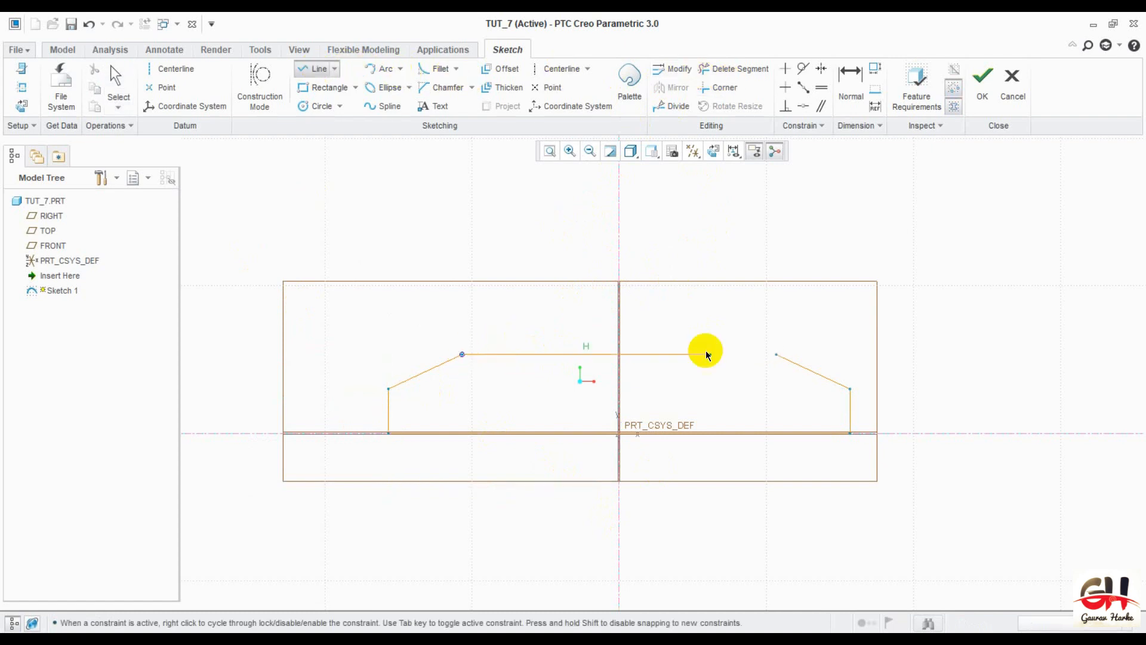
click(774, 354)
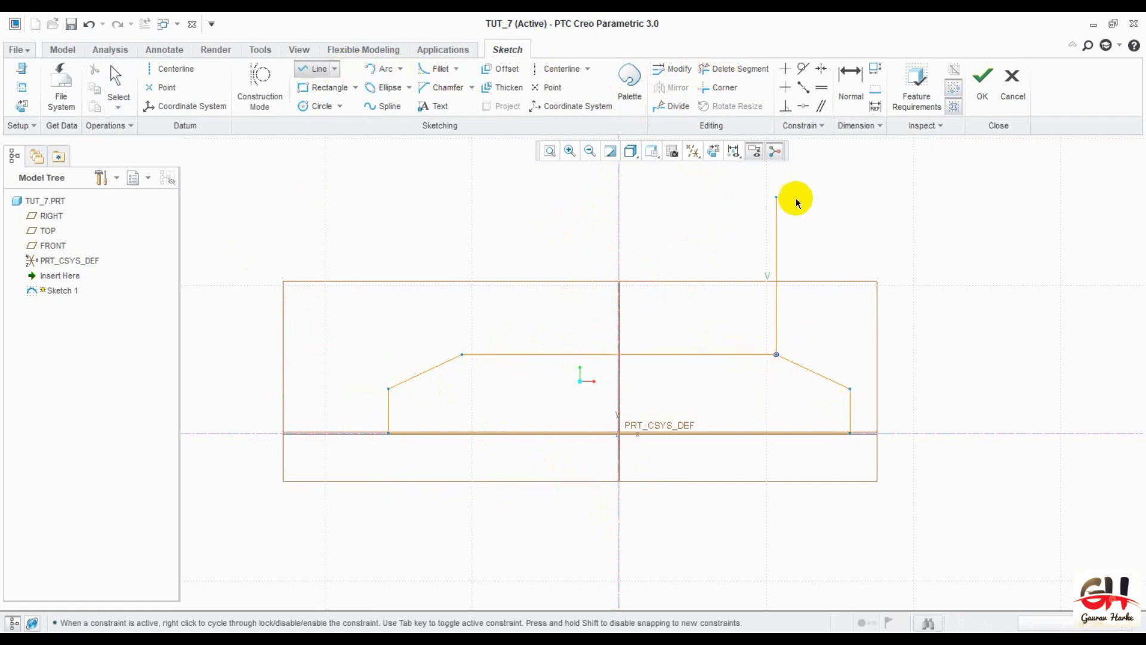
middle_click(711, 223)
middle_click(713, 224)
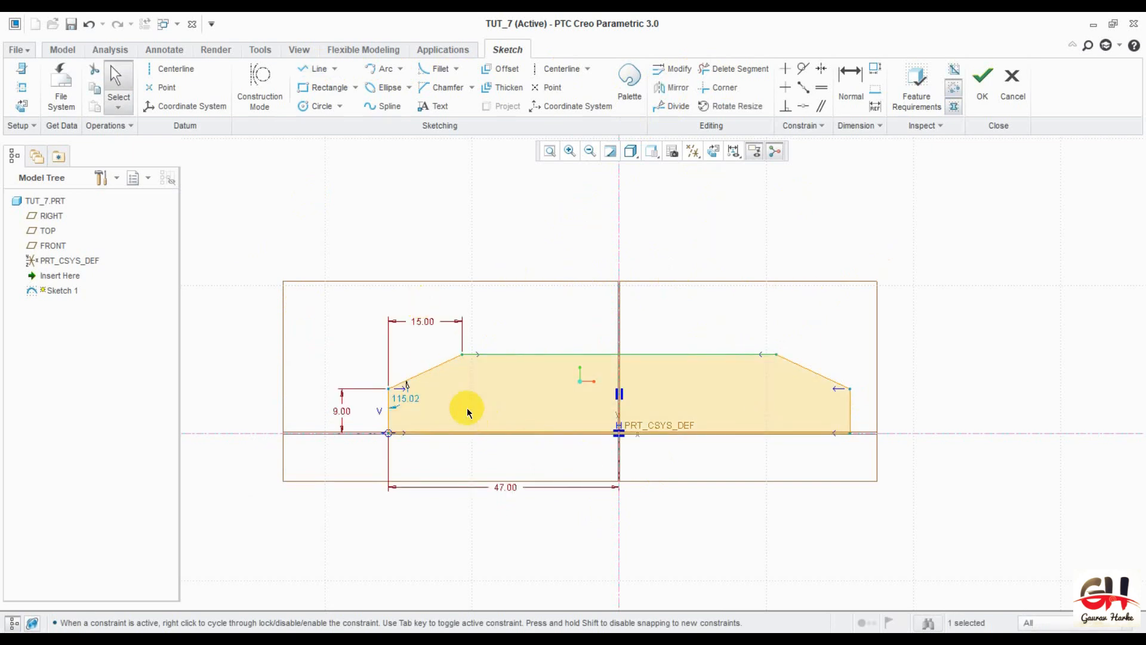
- Move the angle dimension inside the profile, and try to dimension the height of the right vertical side
drag(405, 398, 431, 401)
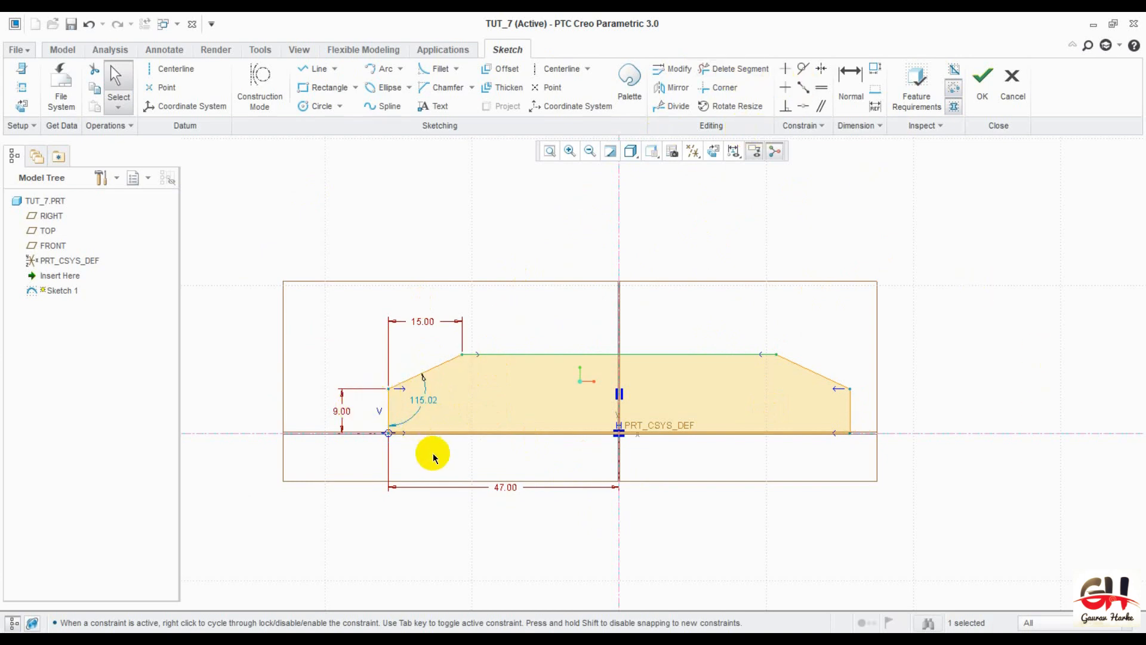
click(853, 83)
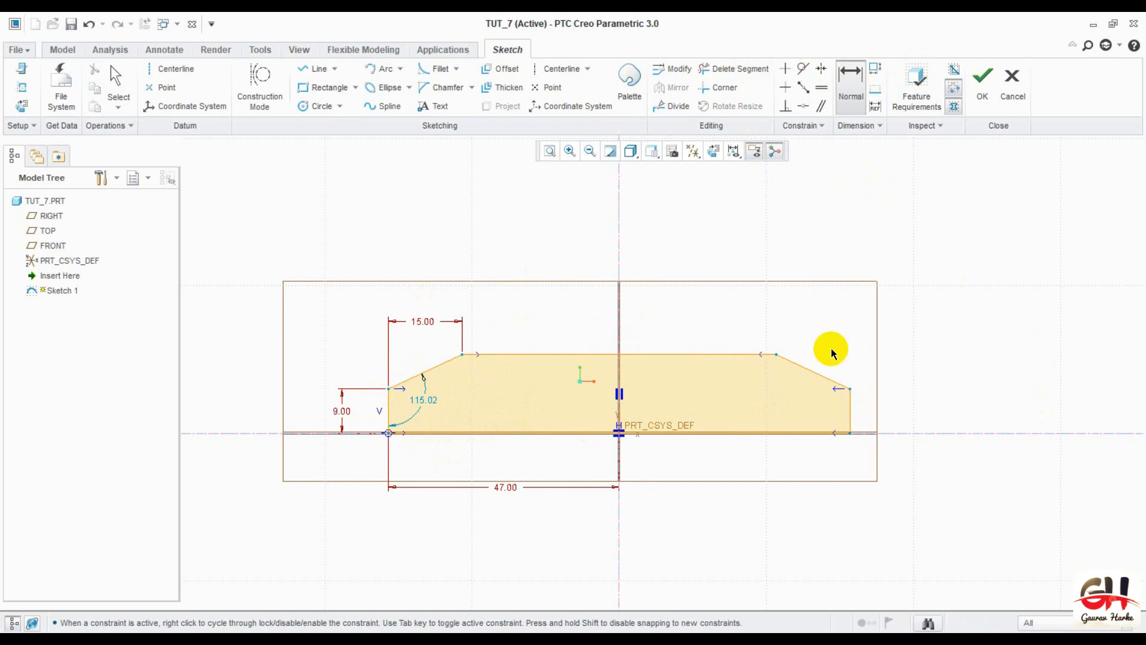
click(850, 417)
middle_click(899, 412)
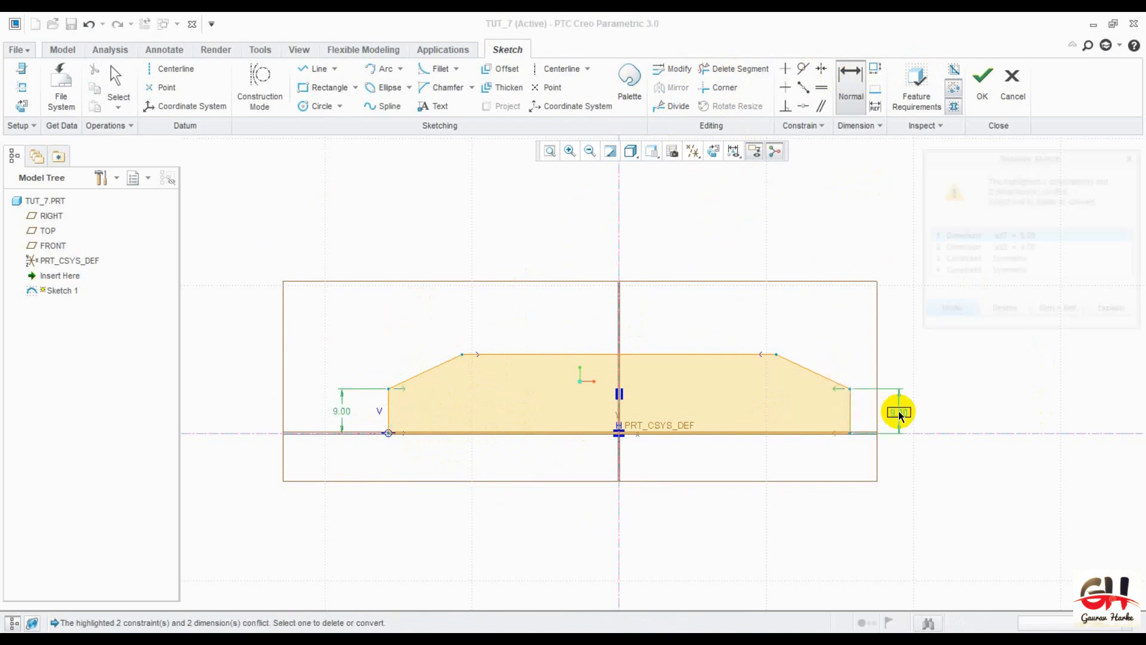
click(1004, 311)
- Place the overall height dimension left of the profile, lock it at 16, and finish the sketch
drag(468, 393, 292, 394)
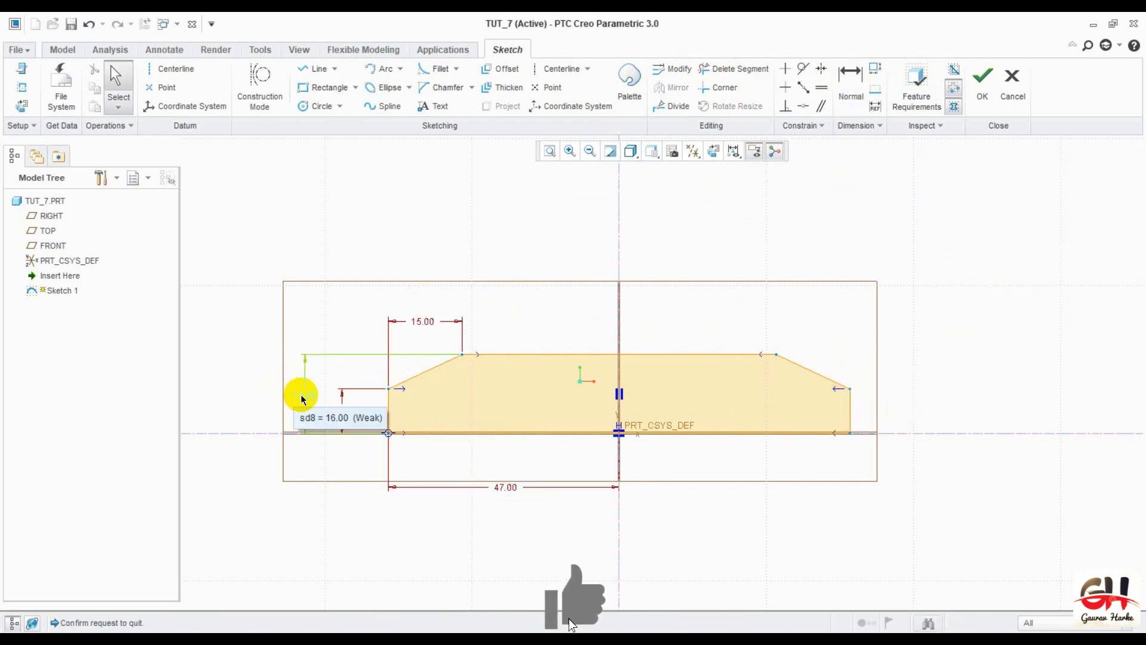
right_click(302, 395)
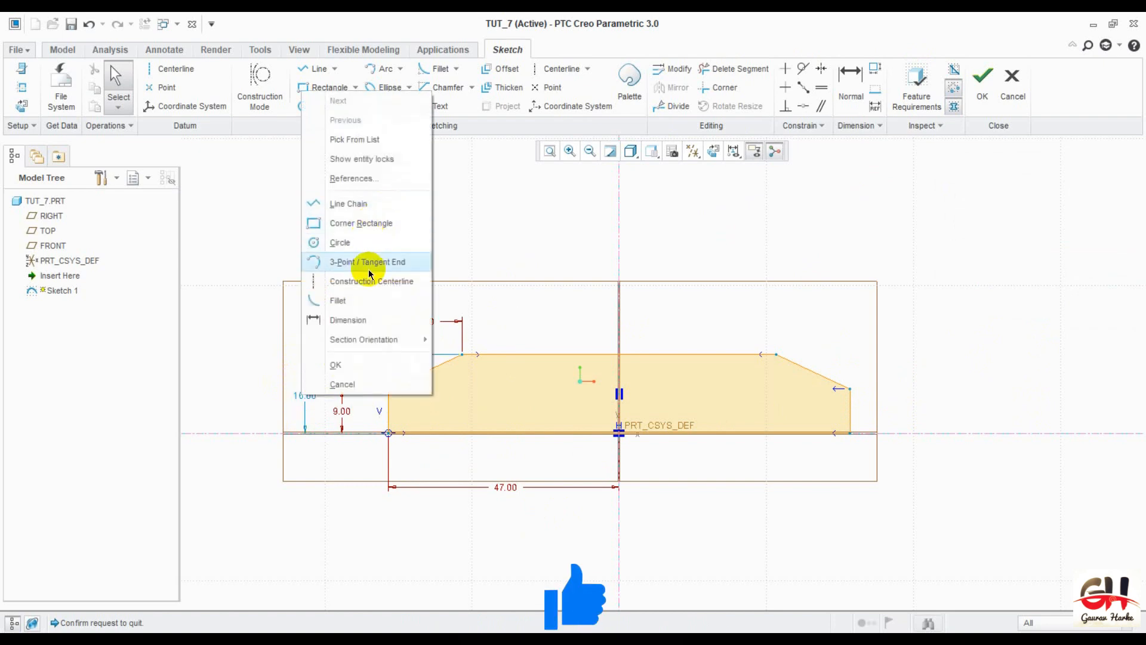
click(510, 214)
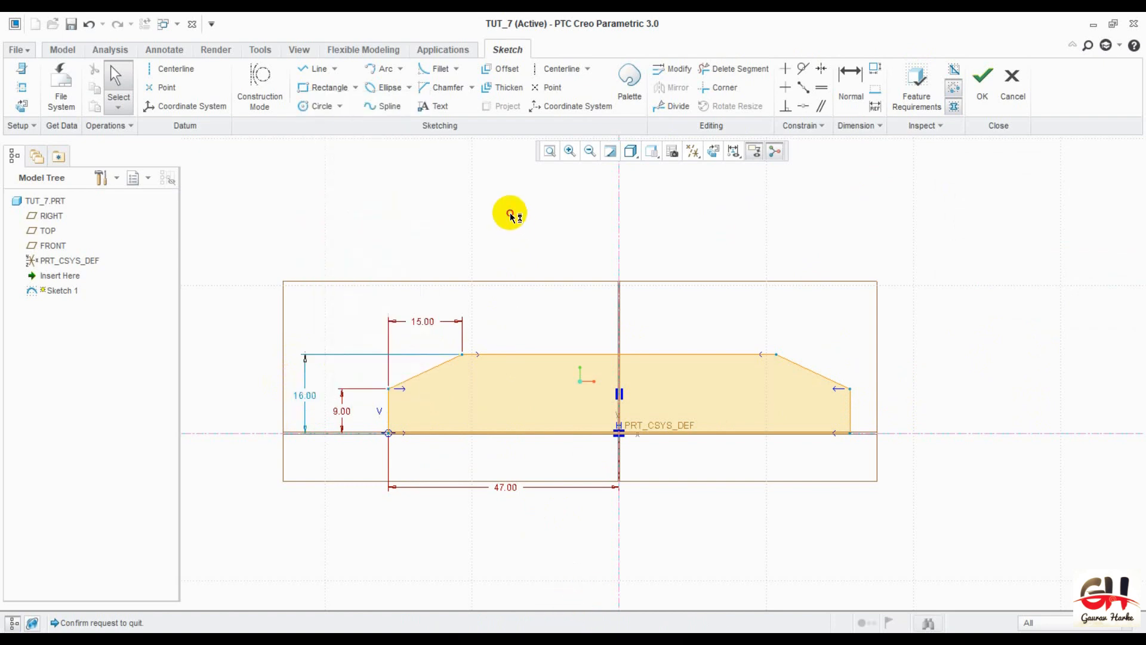
click(310, 397)
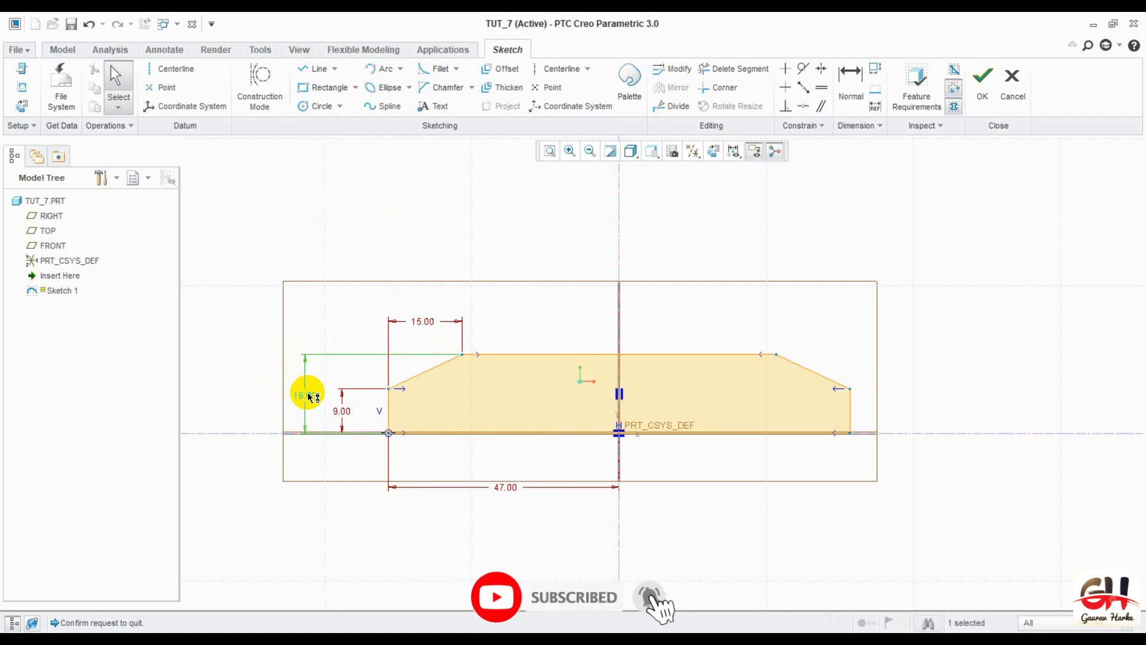
right_click(310, 396)
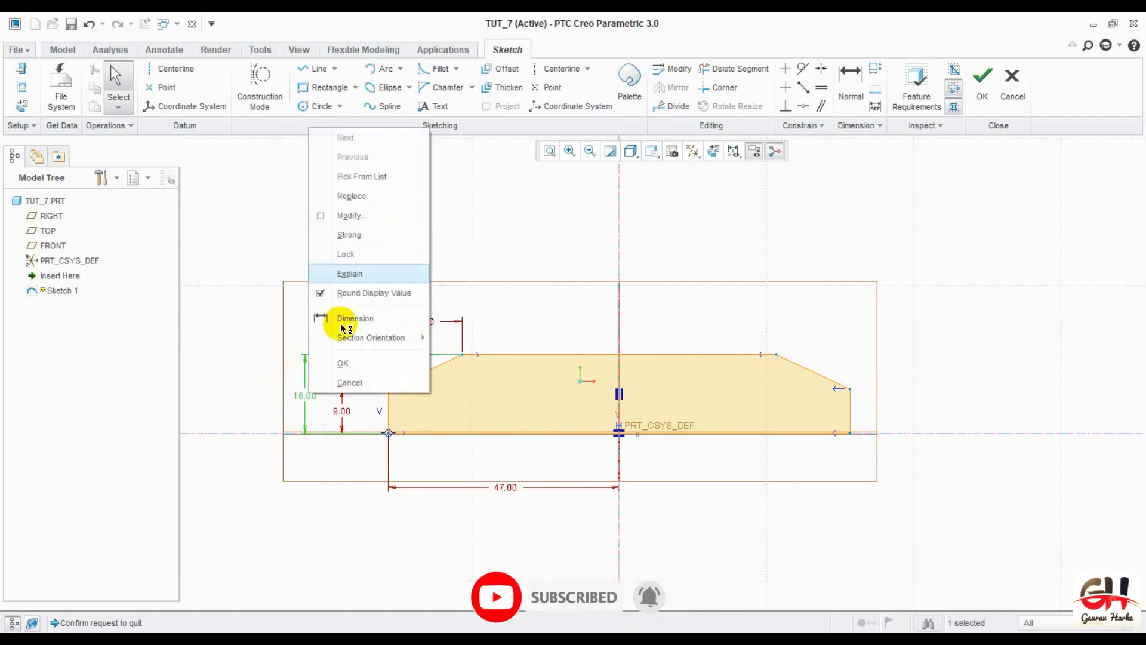
click(364, 255)
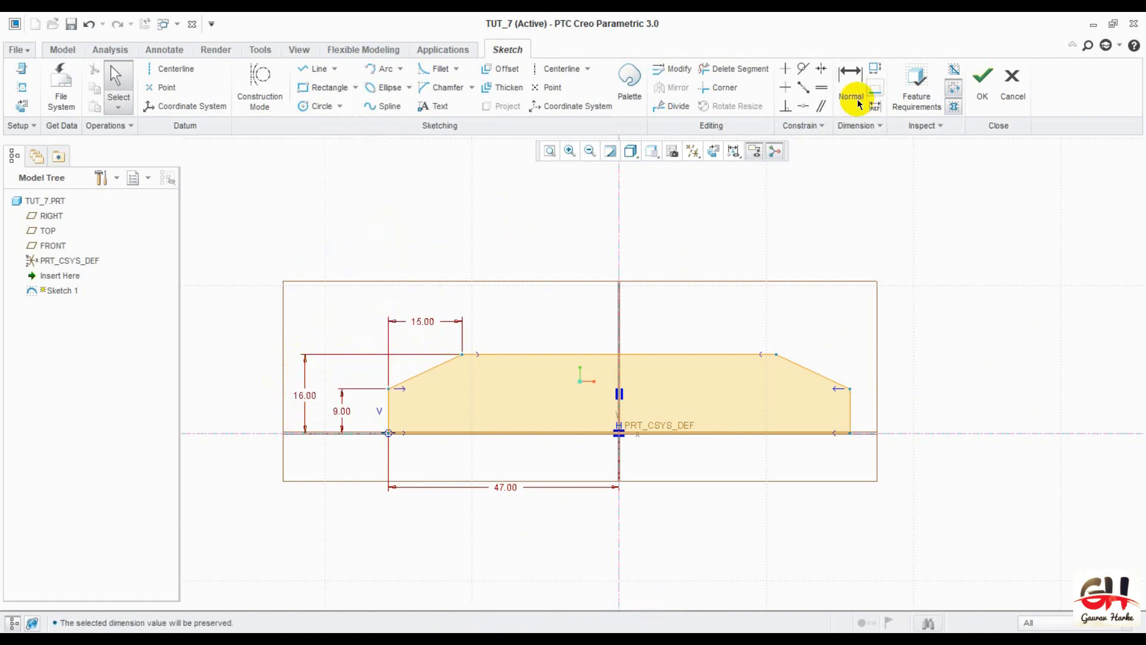
click(993, 99)
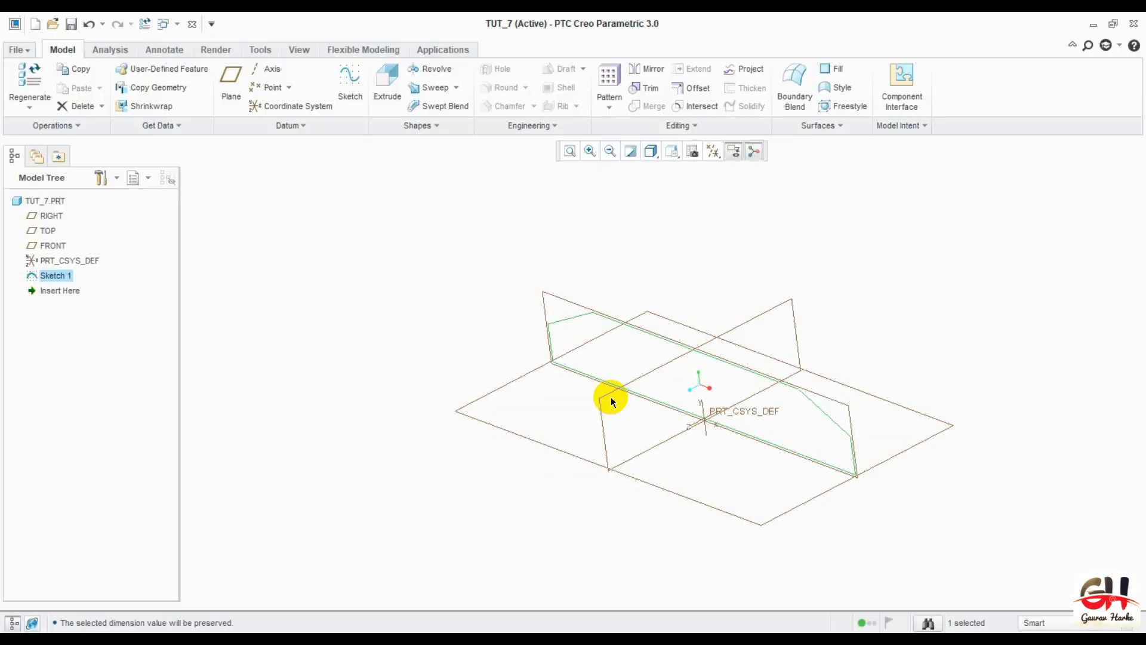
- Extrude the side-wing profile to a depth of 17
click(394, 88)
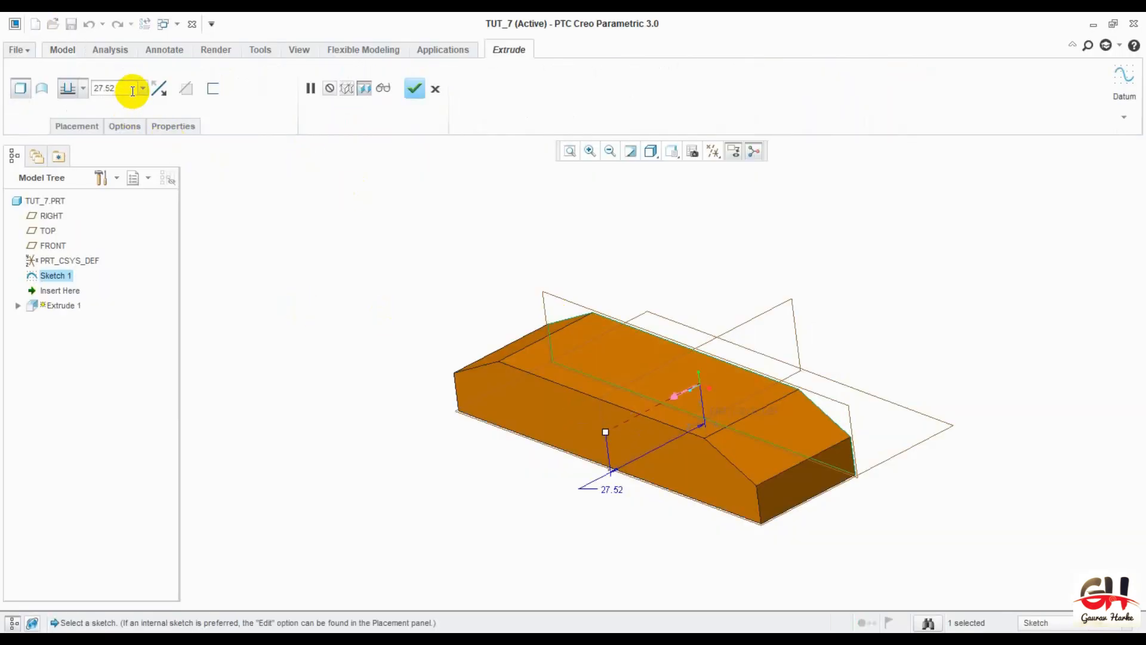
text(17)
key(Return)
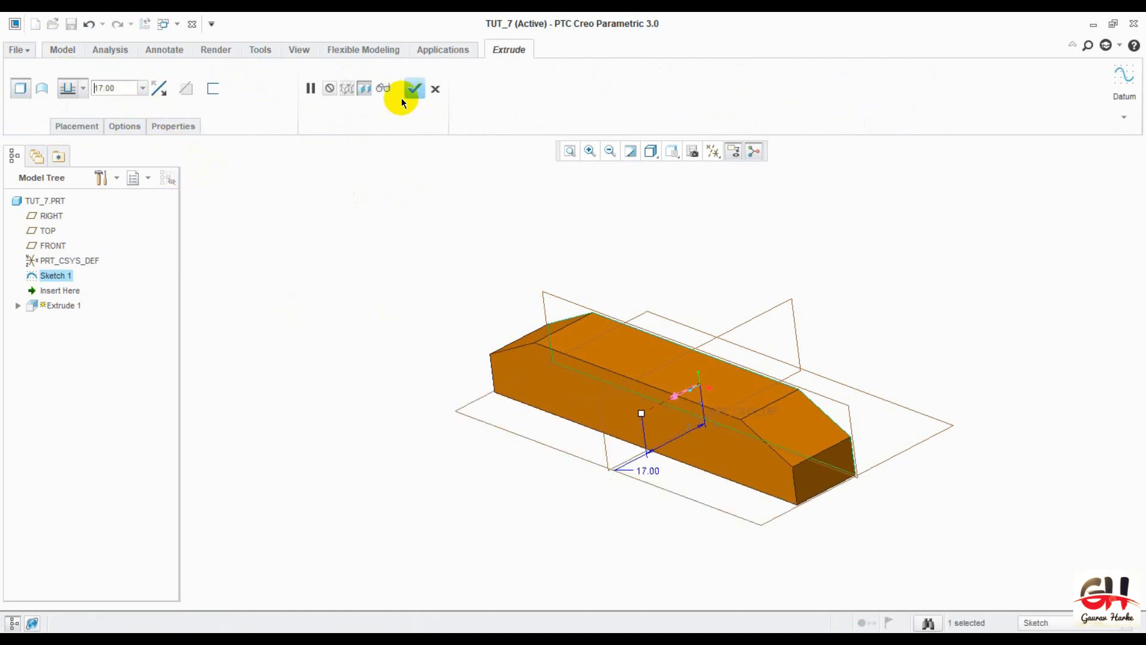
click(410, 92)
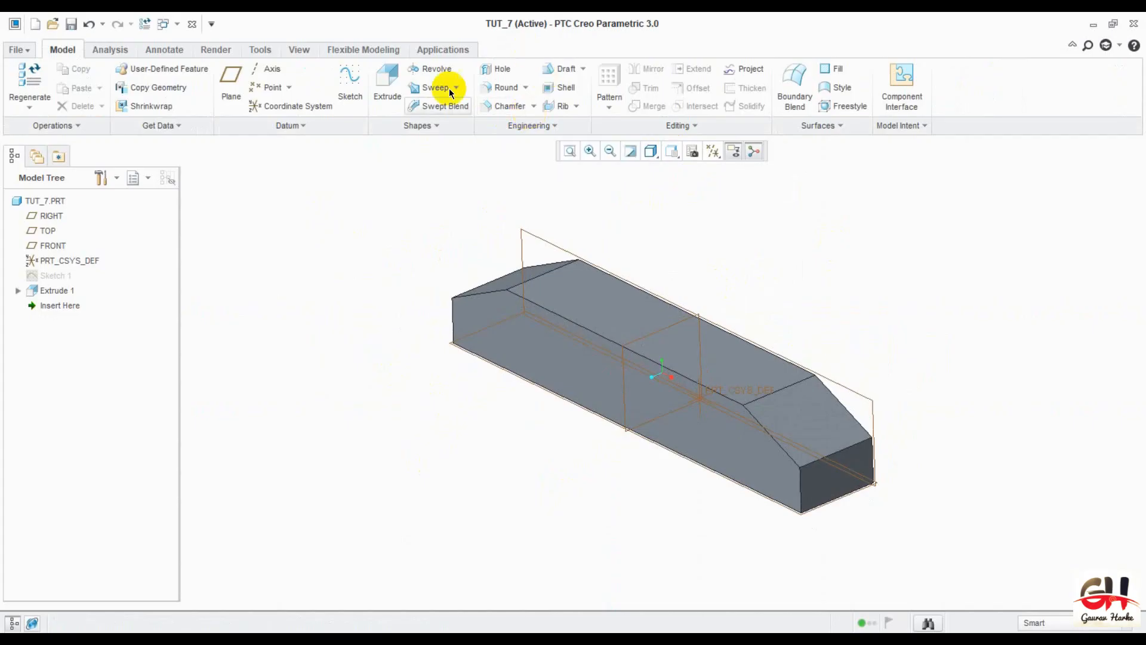
- Start a new extrusion sketch on the wing block's front face, adding its top, side and sloped faces as sketch references
click(387, 80)
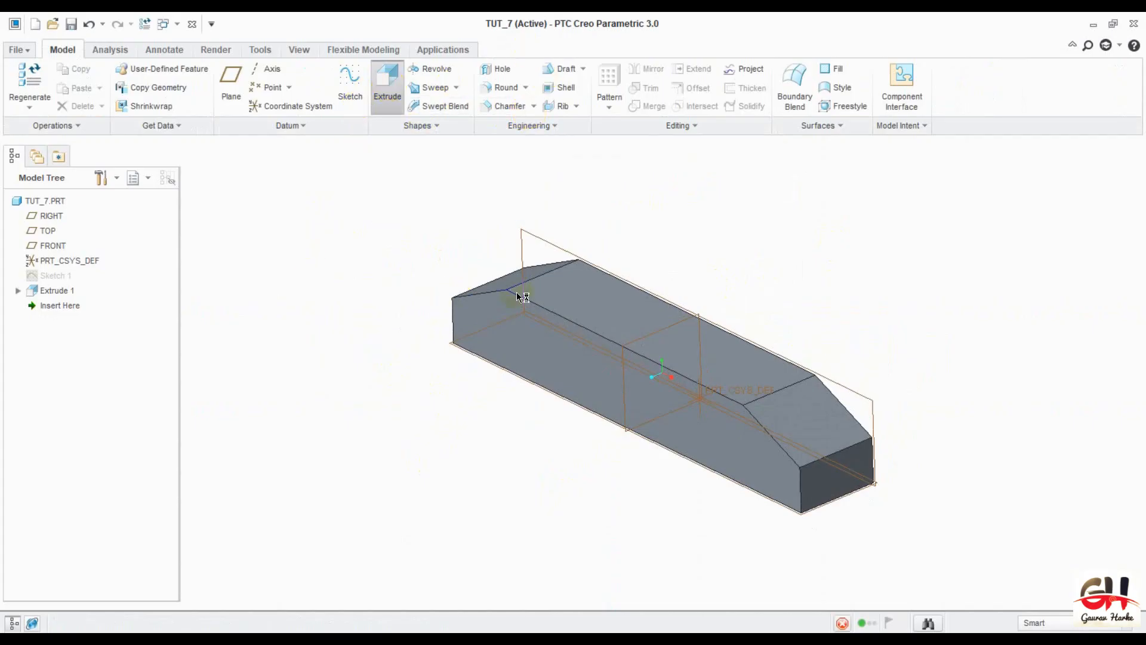
click(489, 303)
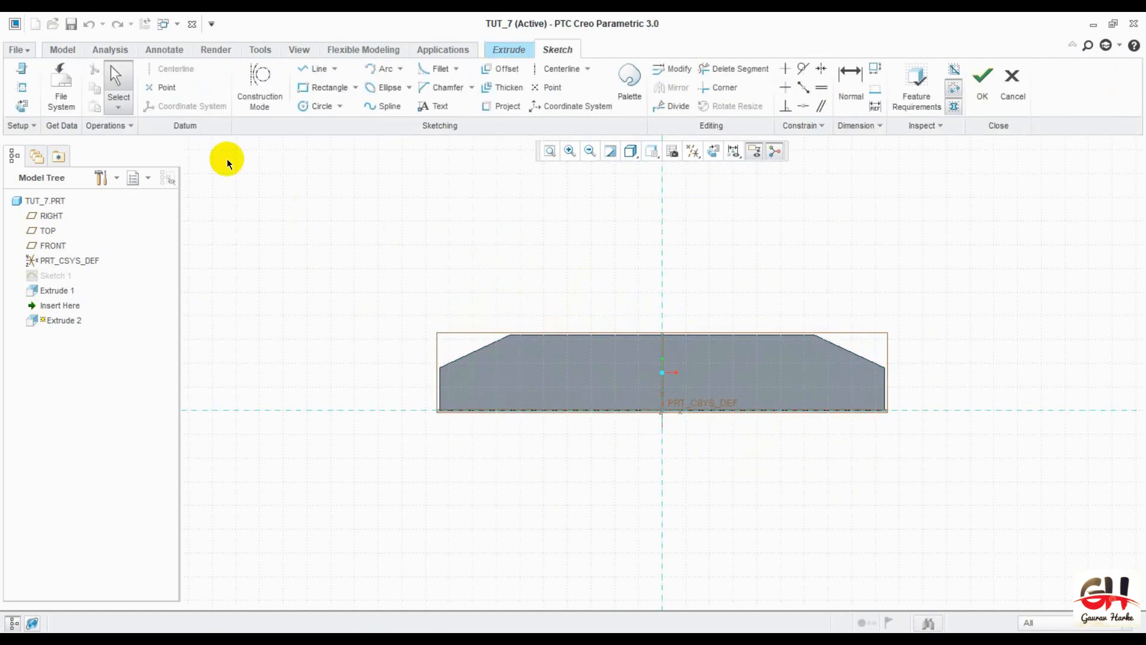
click(21, 92)
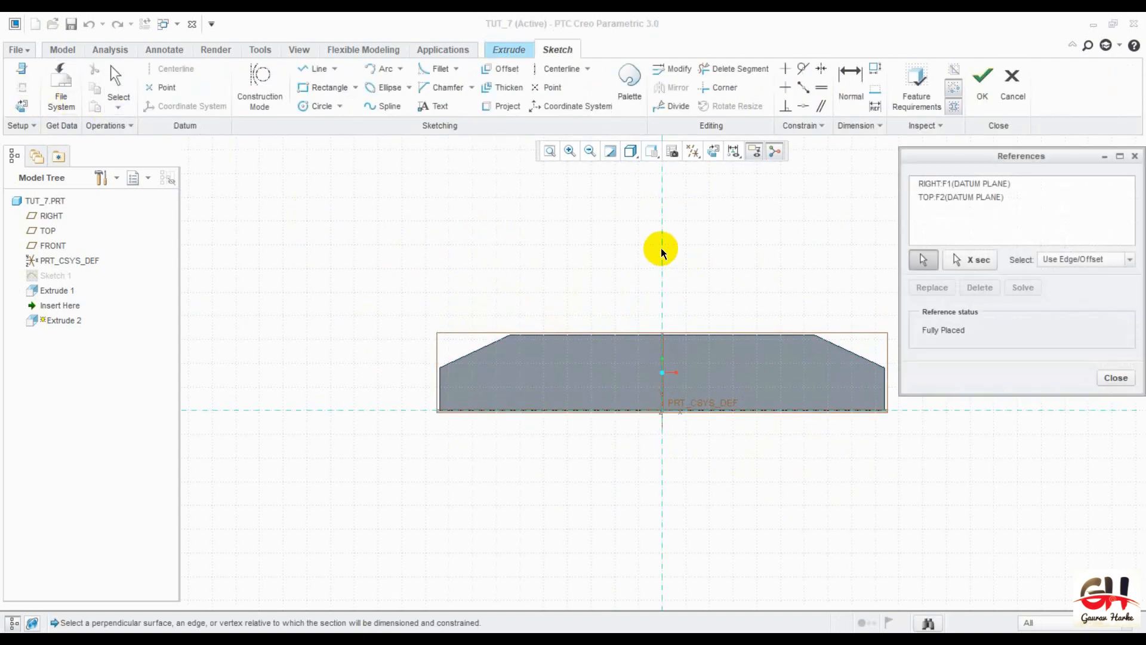
click(666, 385)
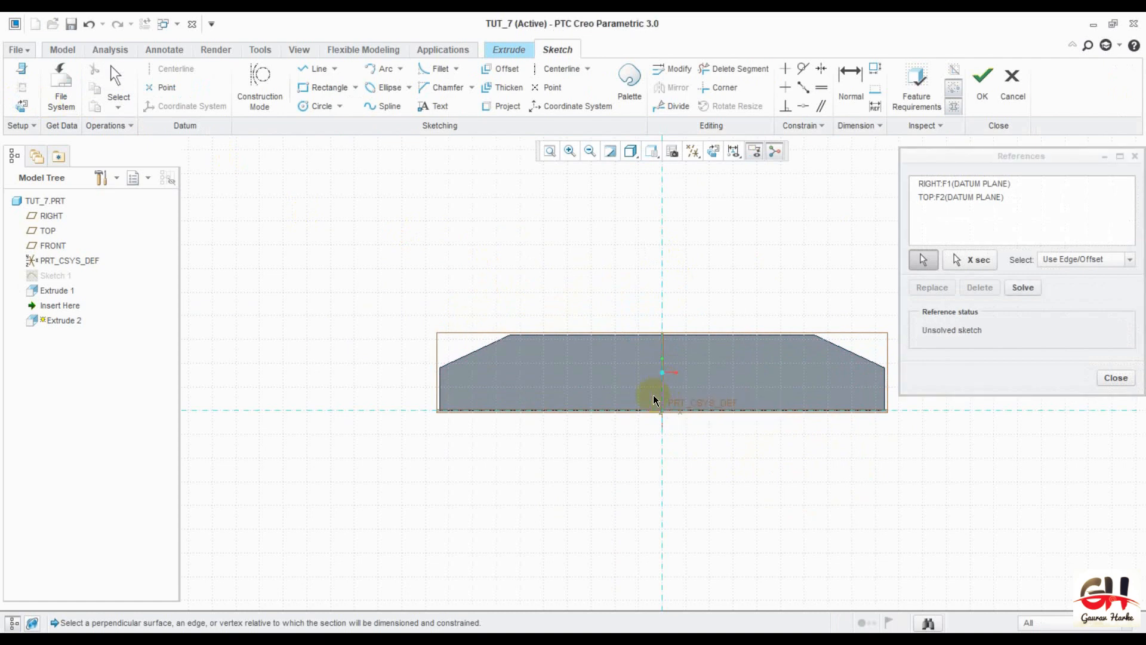
click(574, 335)
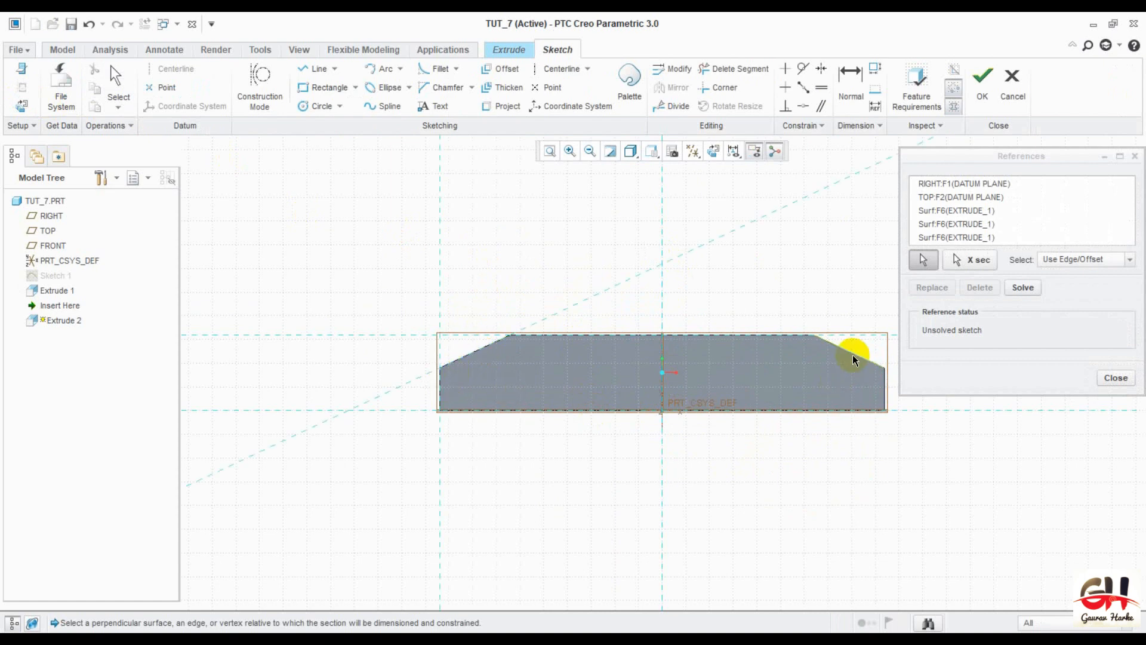
click(883, 385)
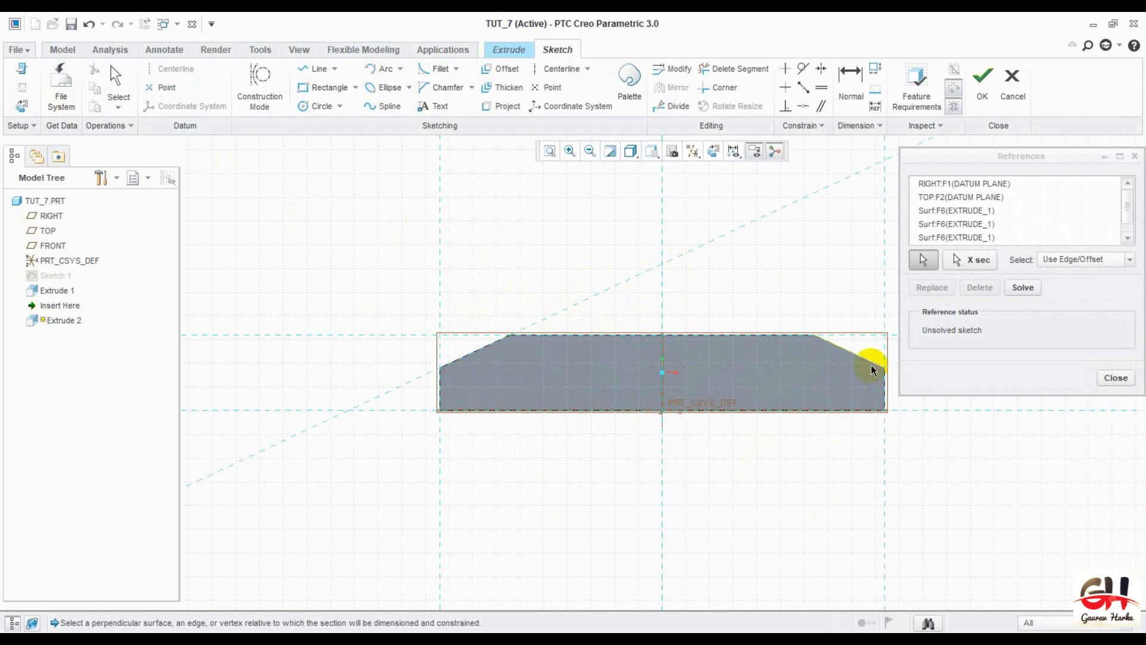
click(872, 368)
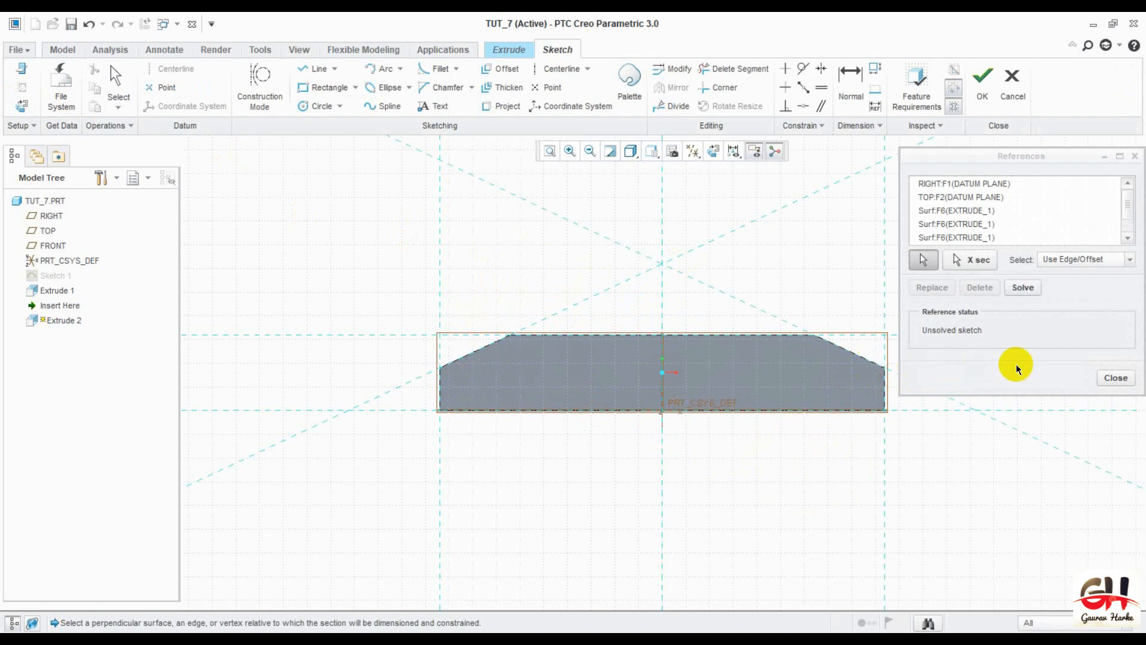
click(1109, 378)
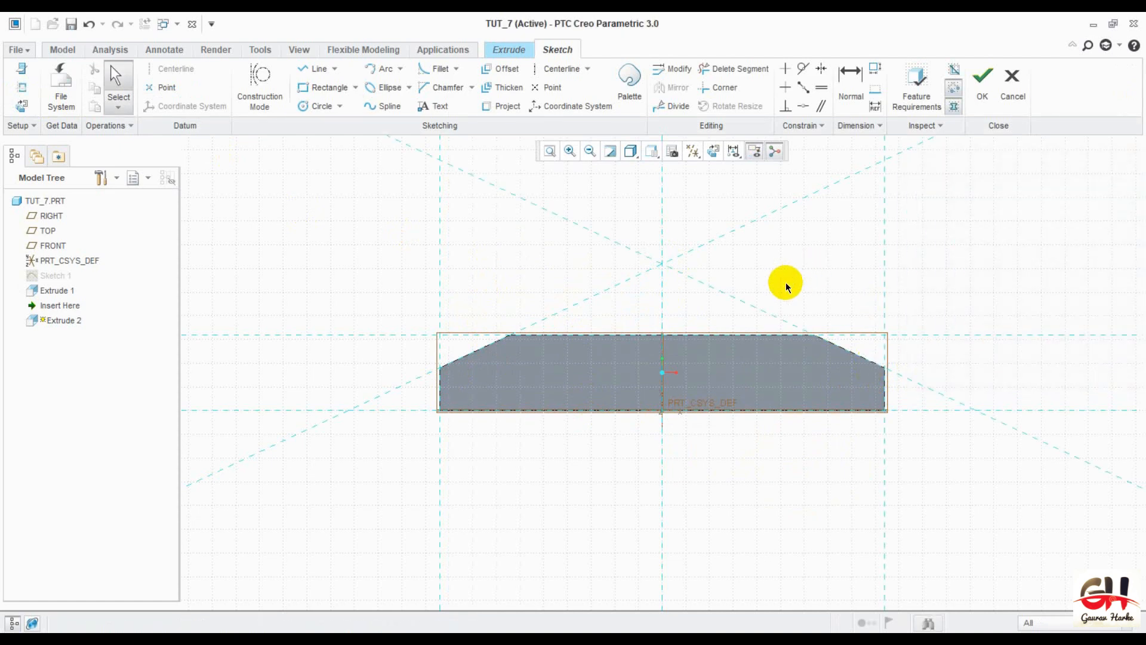
- Sketch a rectangle about 34 wide across the block's middle, spanning from its top edge to its bottom edge
scroll(786, 282, up, 2)
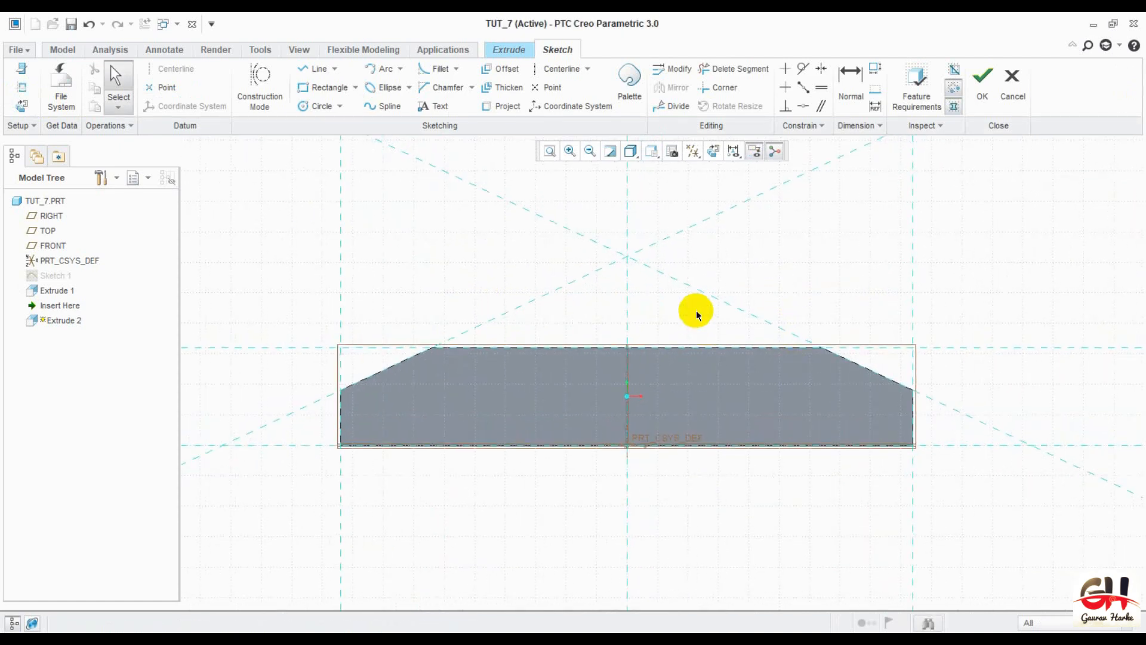
mouse_move(695, 310)
middle_down()
mouse_move(672, 255)
mouse_move(683, 273)
mouse_move(703, 269)
middle_up()
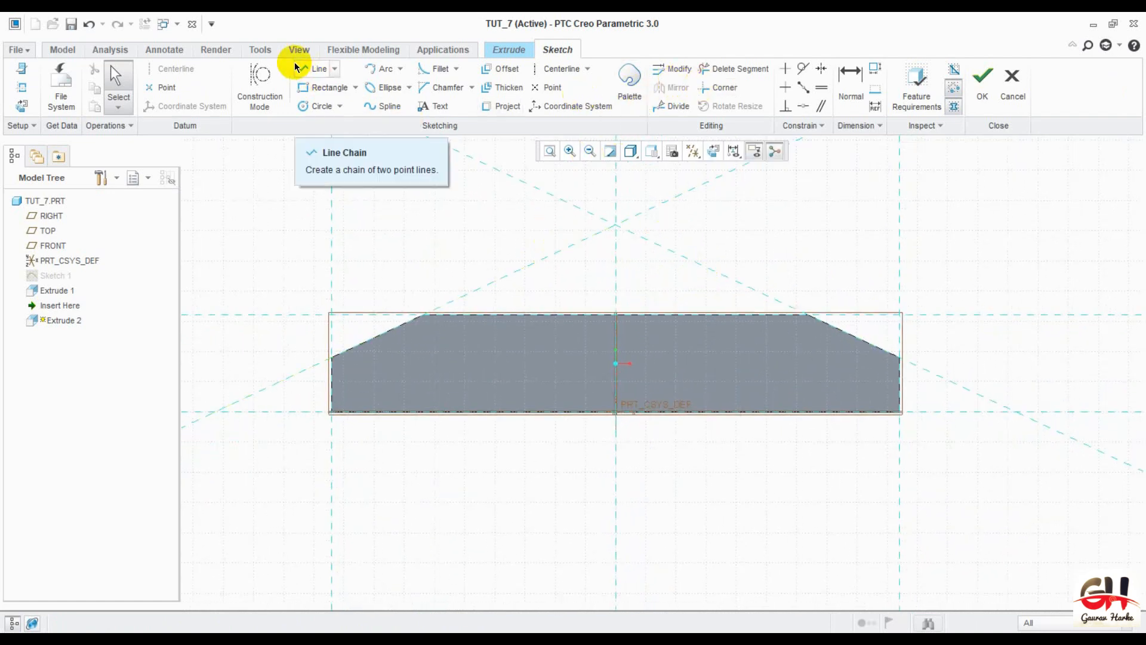
click(328, 90)
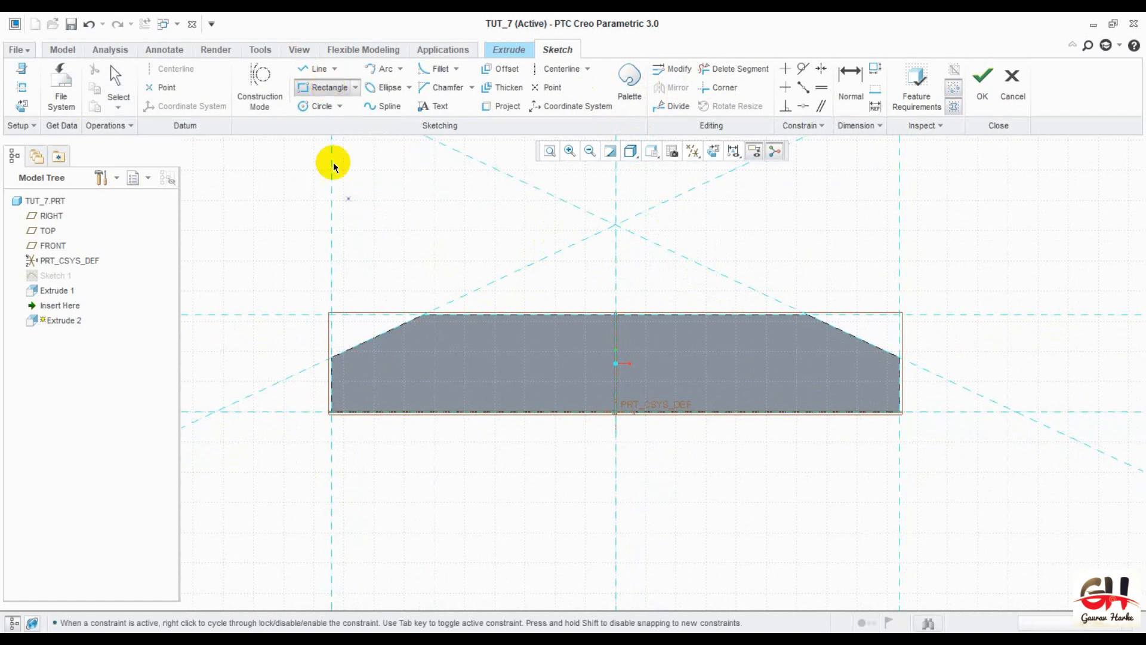
click(516, 315)
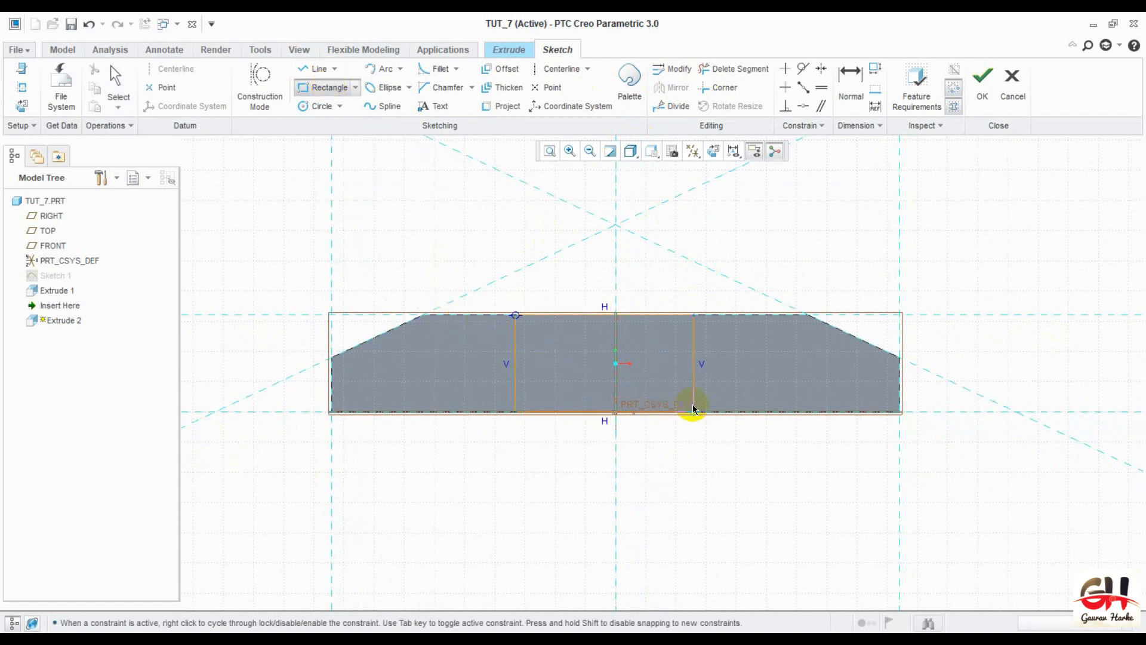
click(720, 412)
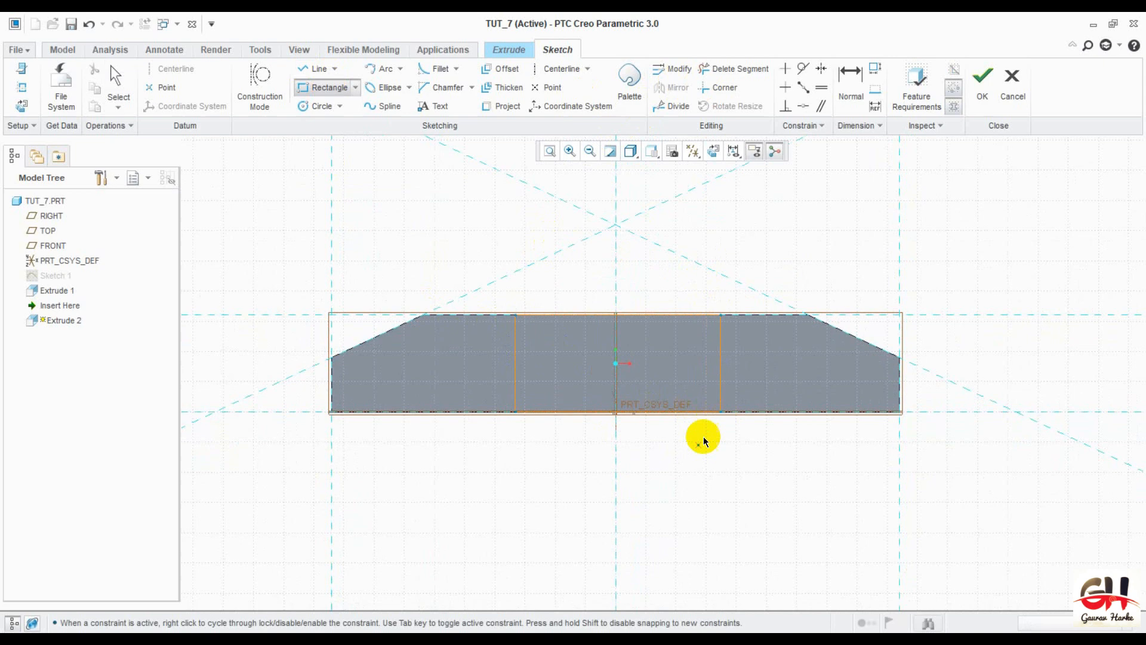
middle_click(828, 514)
drag(562, 421, 566, 469)
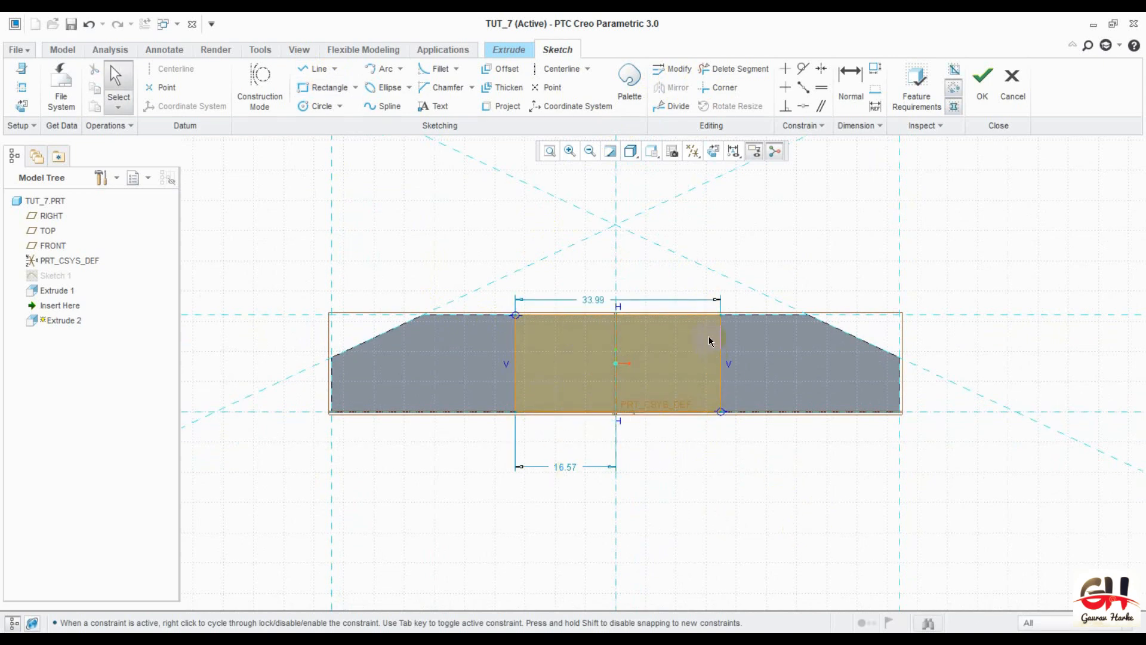
- Set the distance from the rectangle's left side to the vertical reference to 13
click(566, 468)
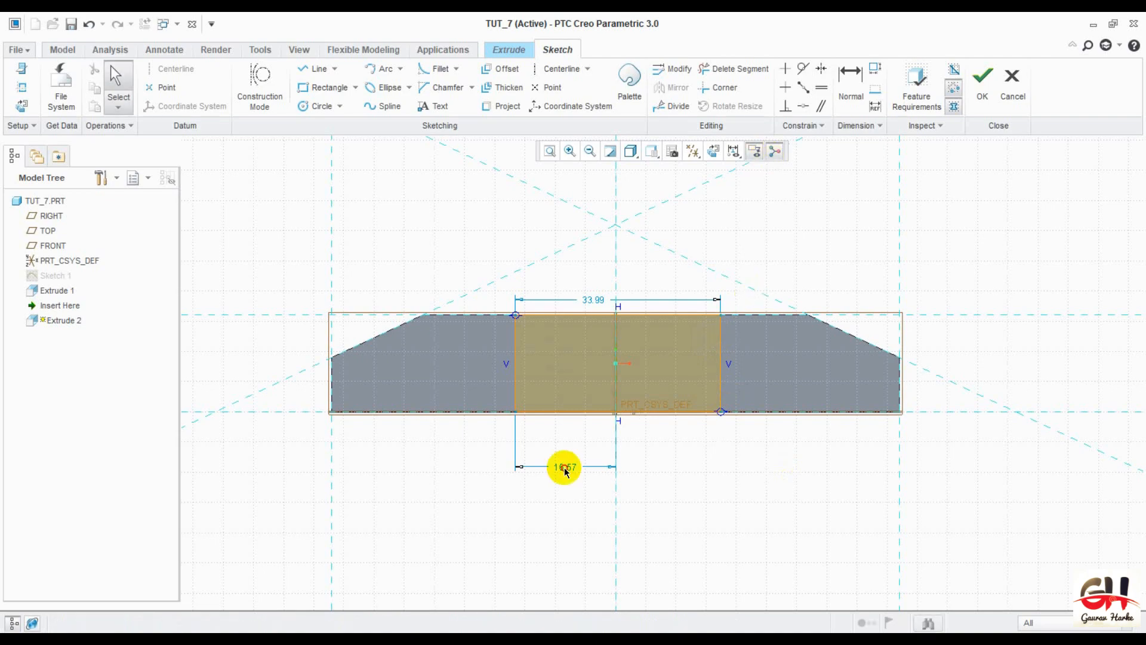
double_click(565, 468)
text(13)
key(Return)
- Check the front arm's width in the reference drawing and set the rectangle's width to 26
key(alt+Tab)
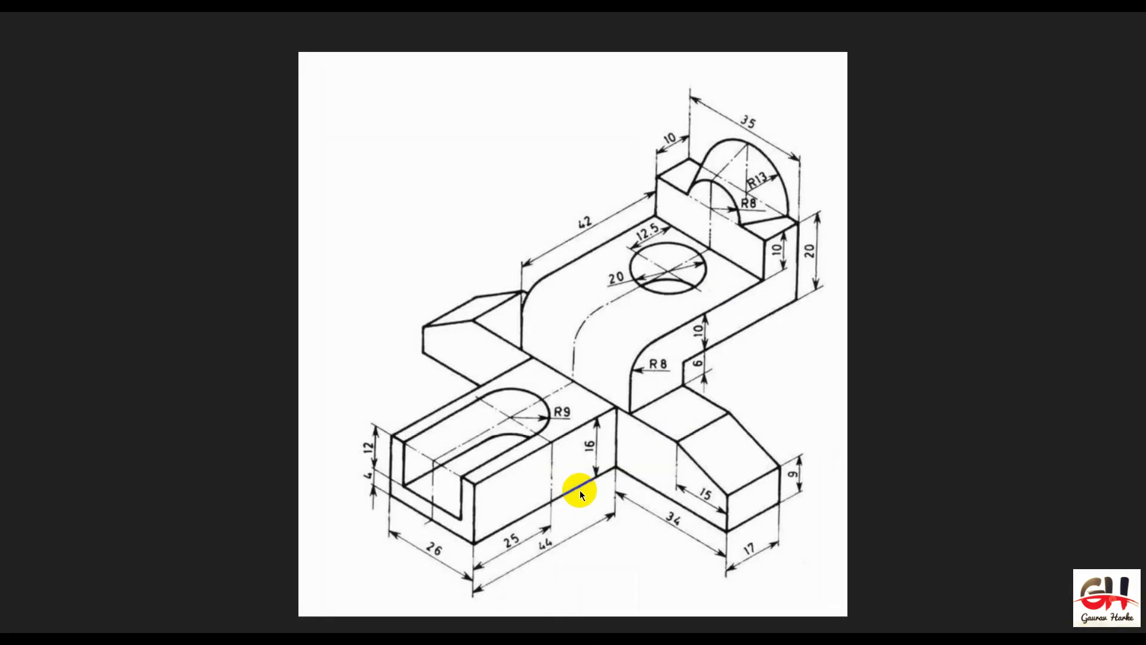
key(alt+Tab)
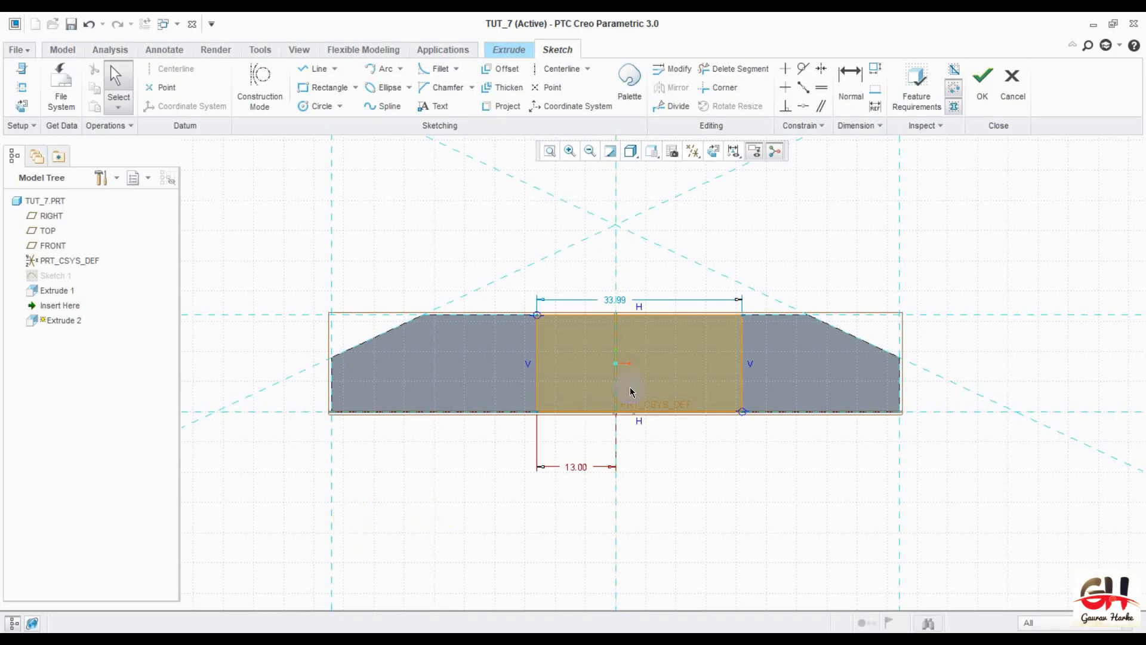
double_click(622, 302)
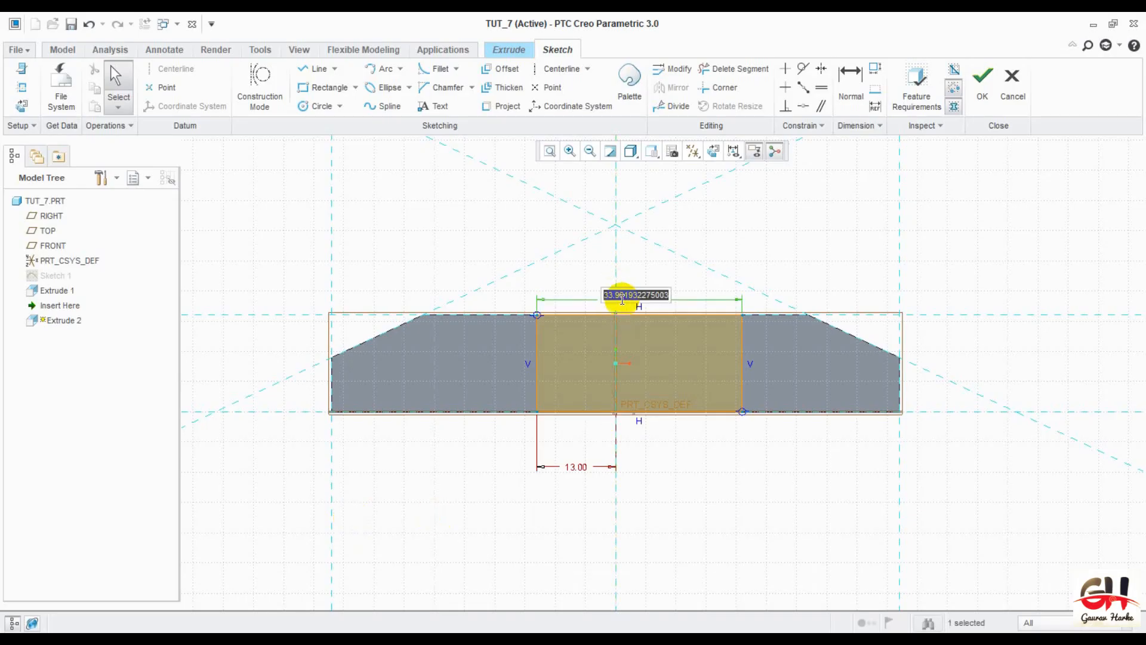
text(26)
key(Return)
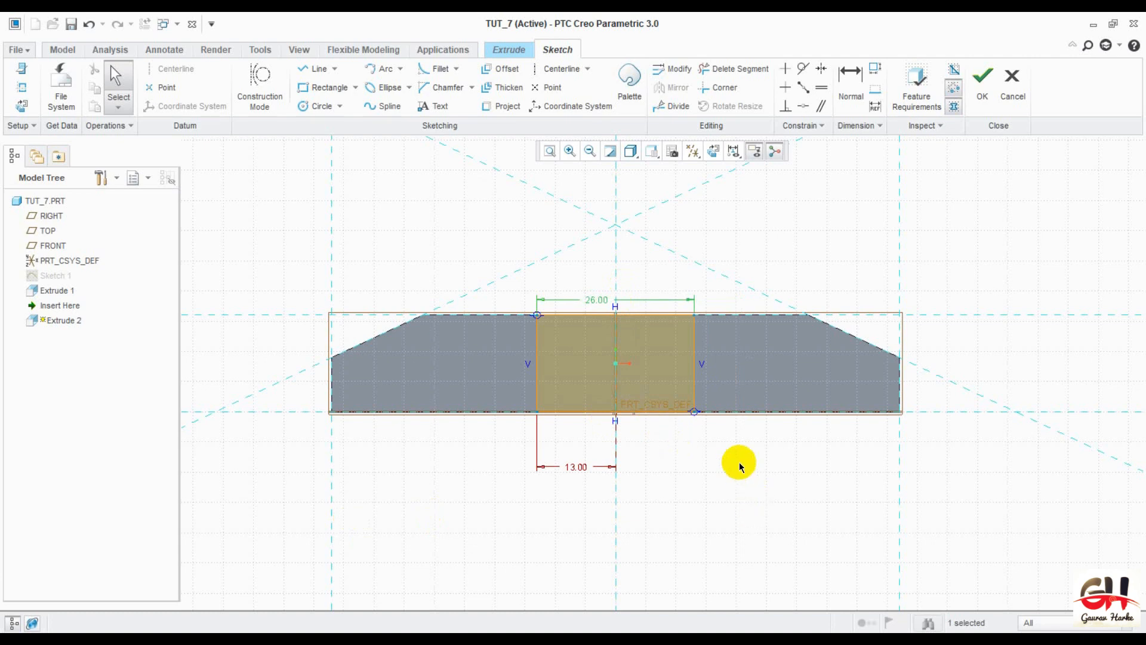
- Move the 13 dimension closer to the rectangle and finish the sketch
double_click(577, 454)
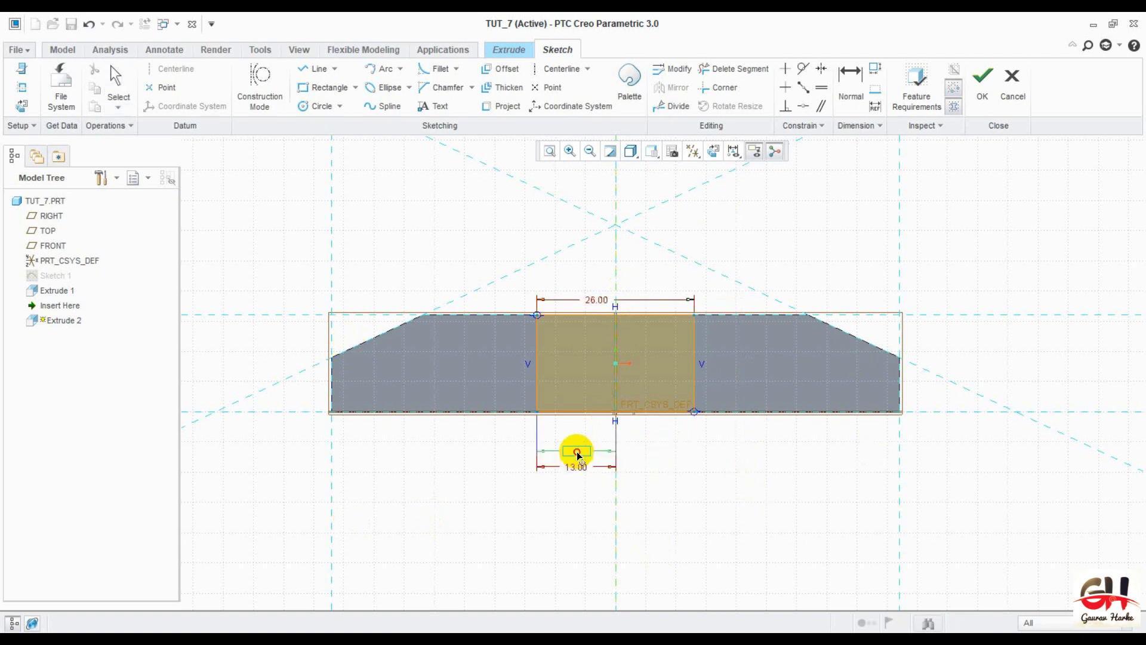
key(Return)
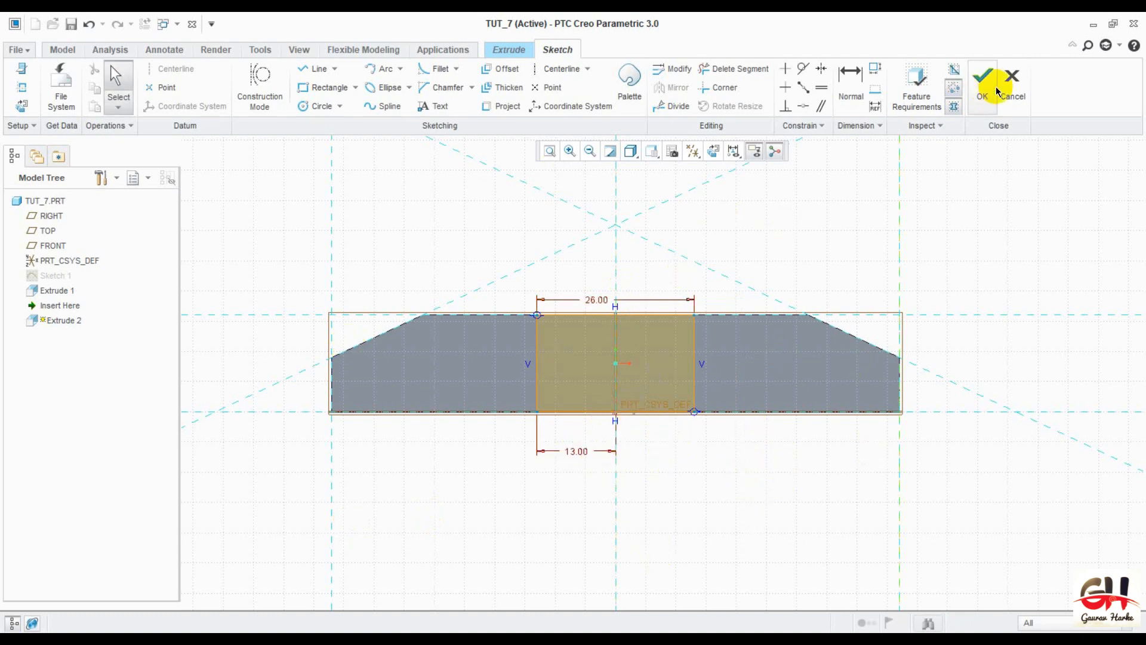
click(995, 91)
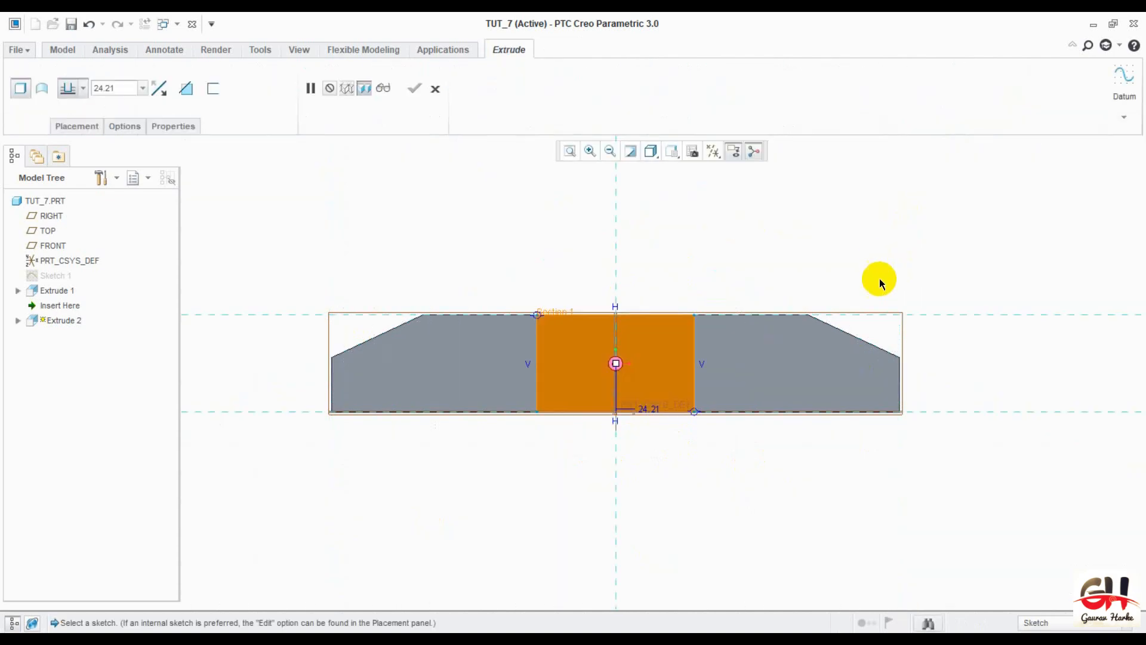
- Check the front arm's length in the reference drawing and extrude the rectangle to a depth of 44
middle_drag(875, 283, 841, 311)
key(alt+Tab)
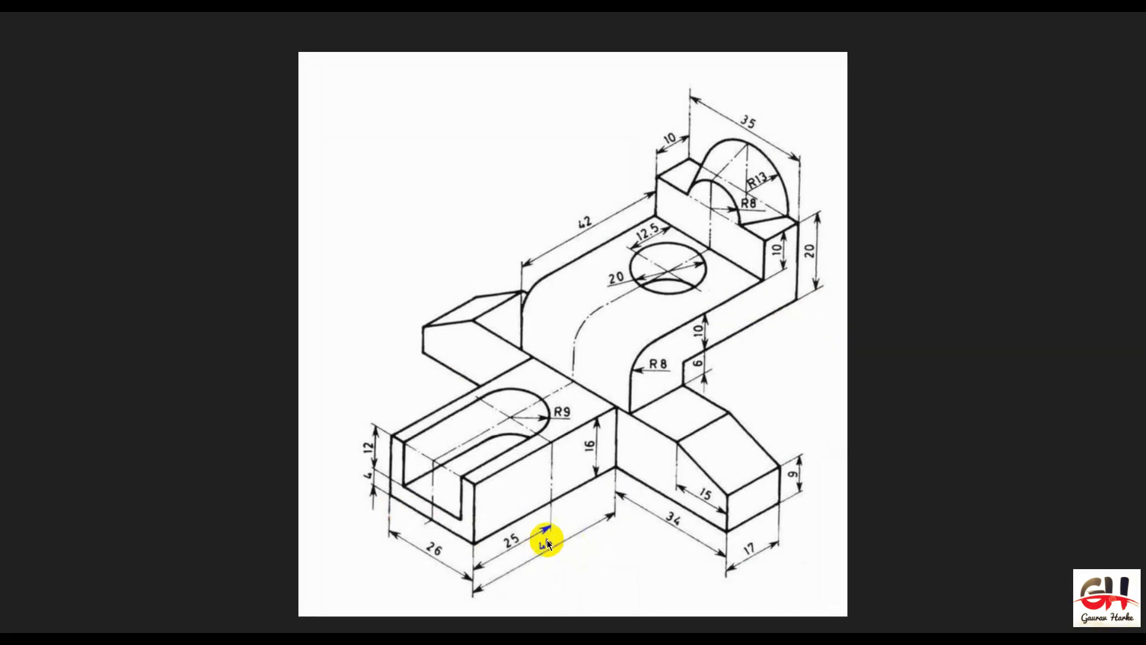
key(alt+Tab)
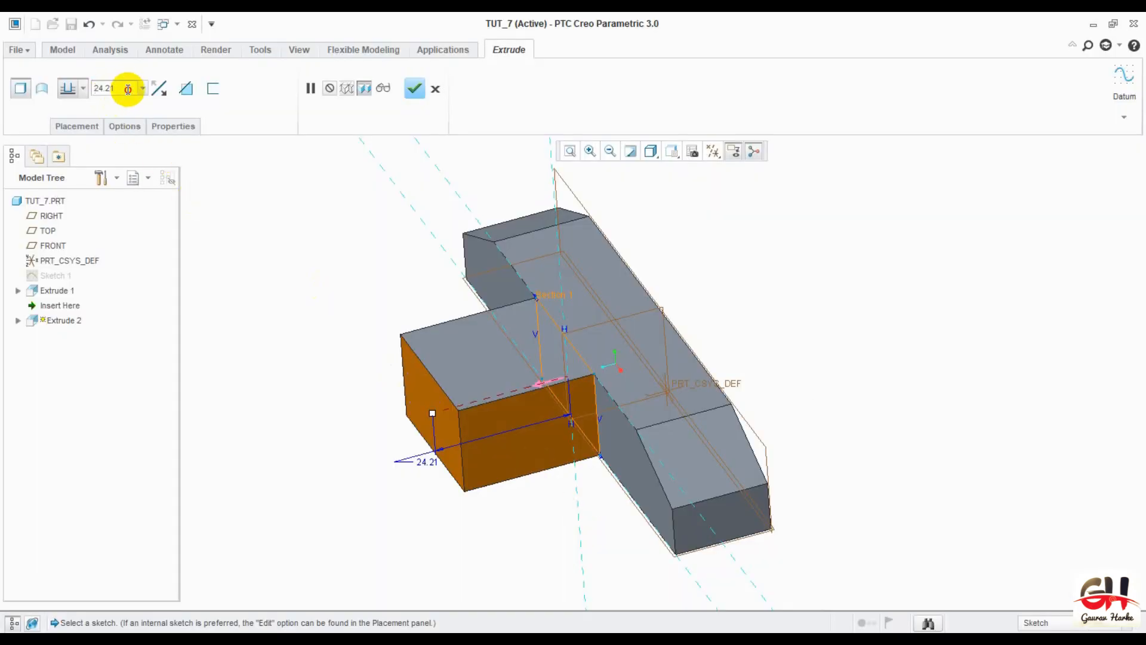
text(44)
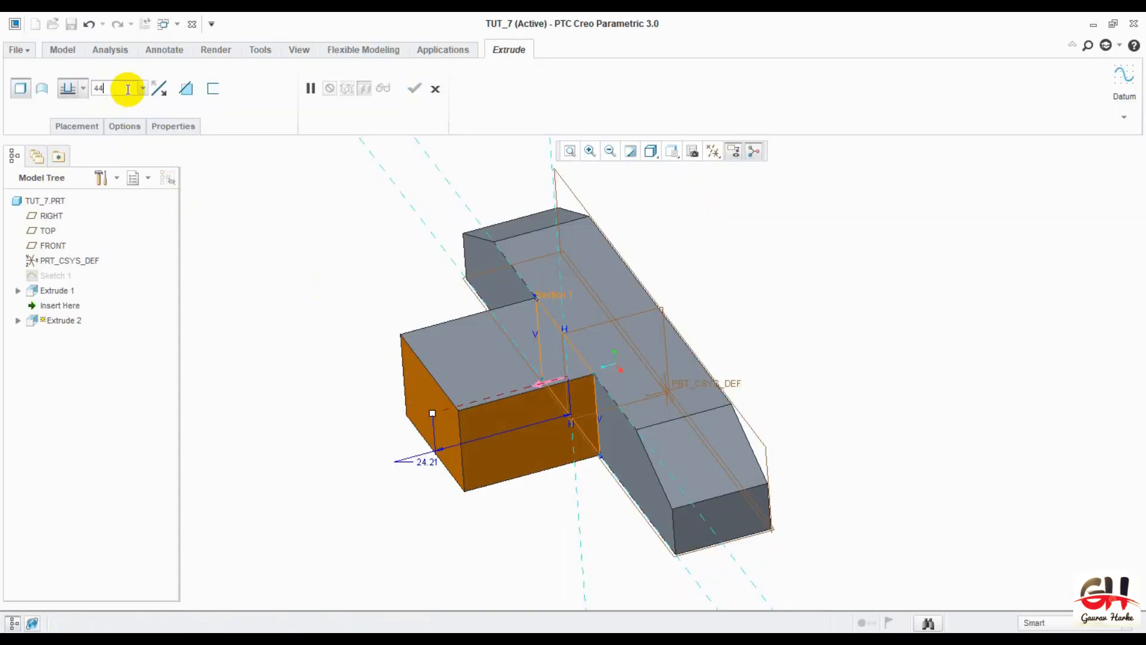
key(Return)
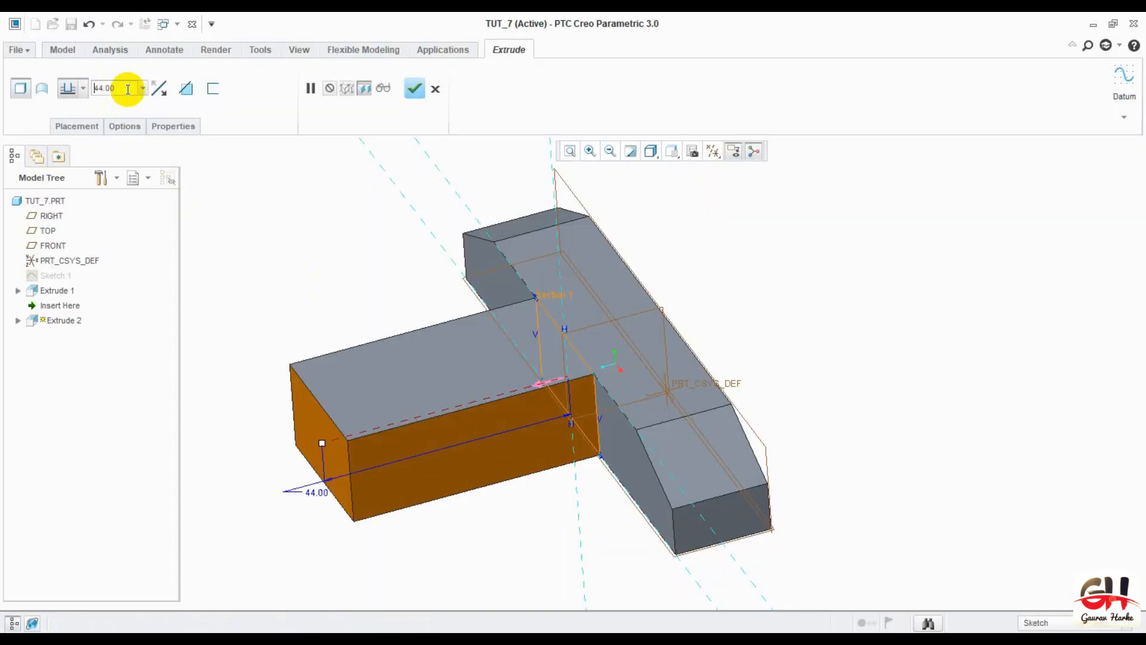
click(422, 88)
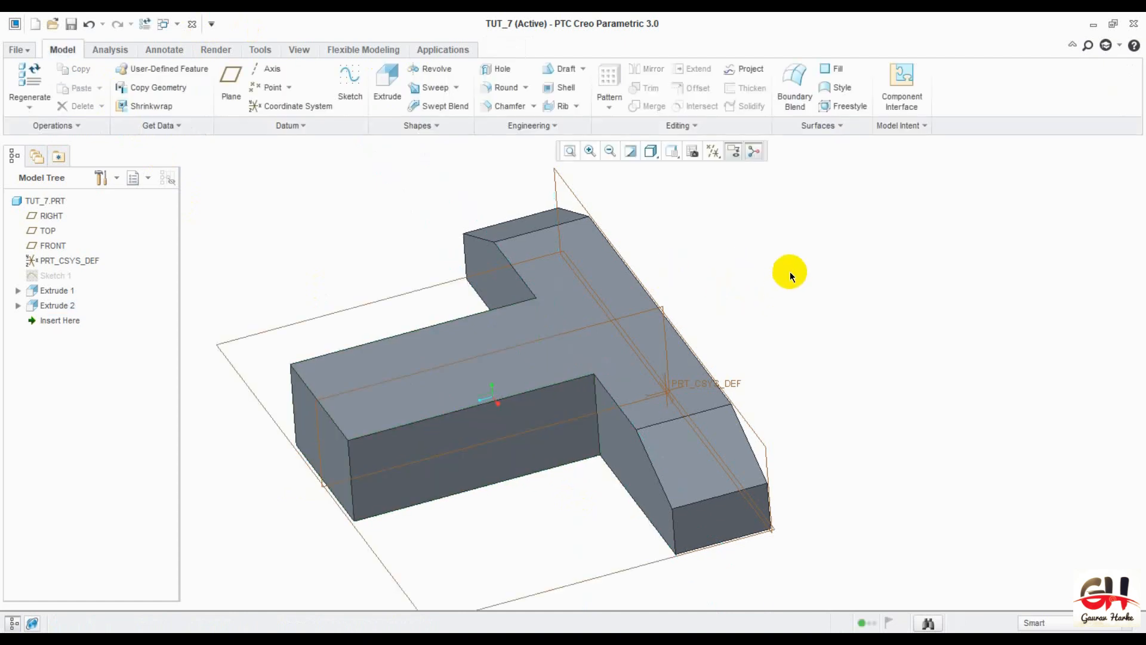
- Check the rear arm in the reference drawing and start a new sketch on the RIGHT plane
ctrl+middle_drag(791, 270, 821, 405)
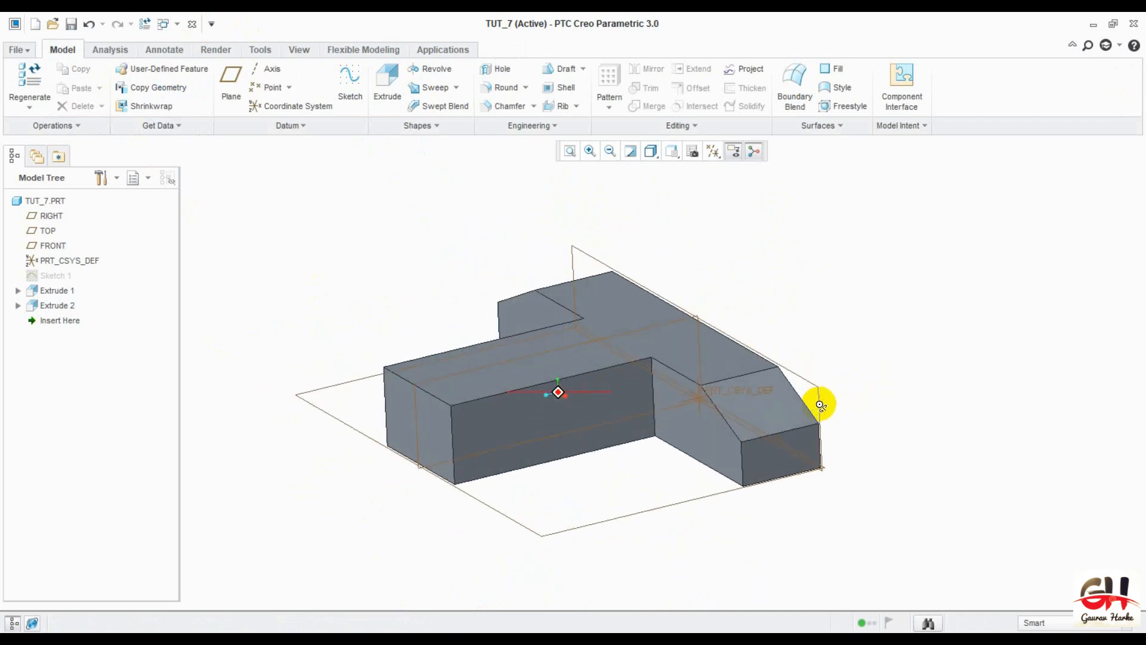
key(alt+Tab)
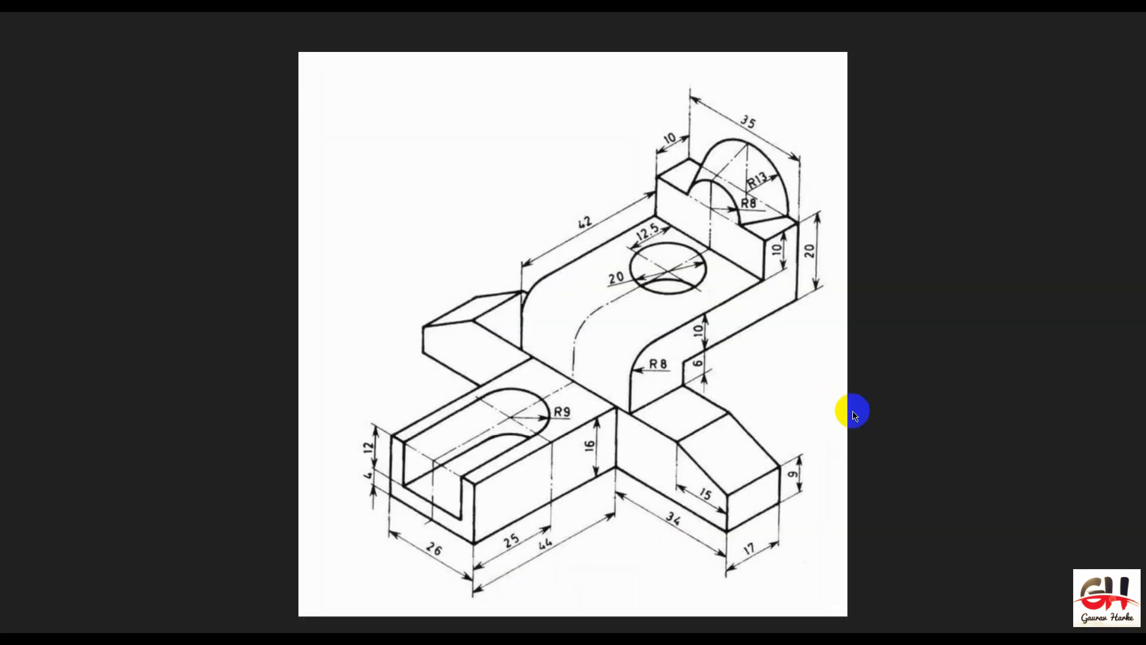
key(alt+Tab)
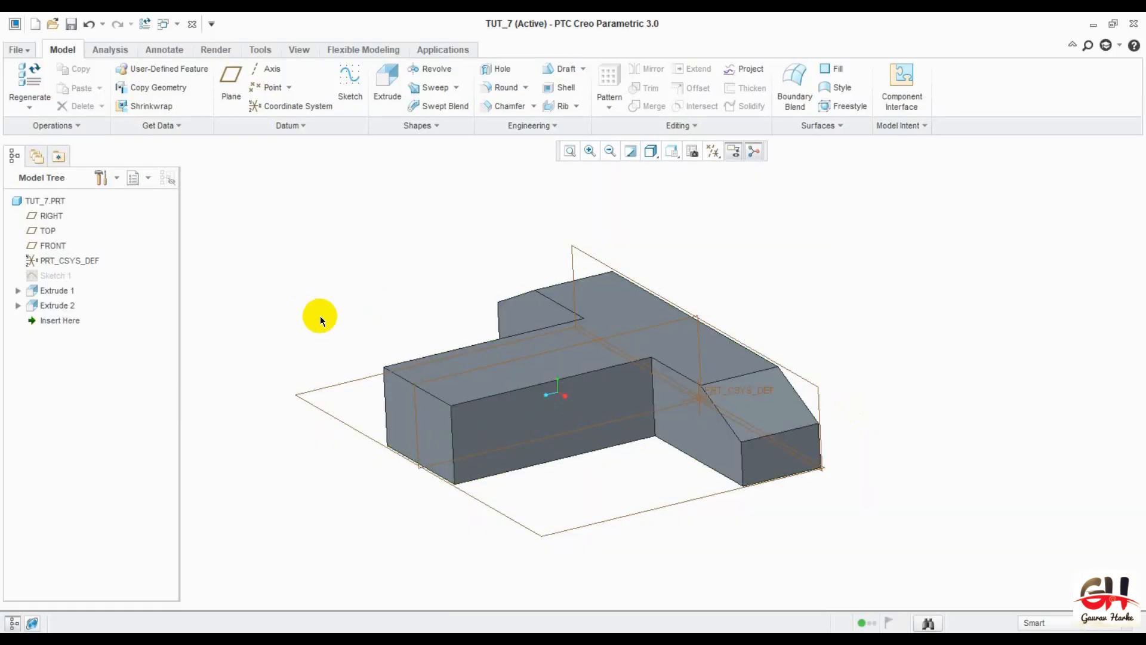
click(355, 81)
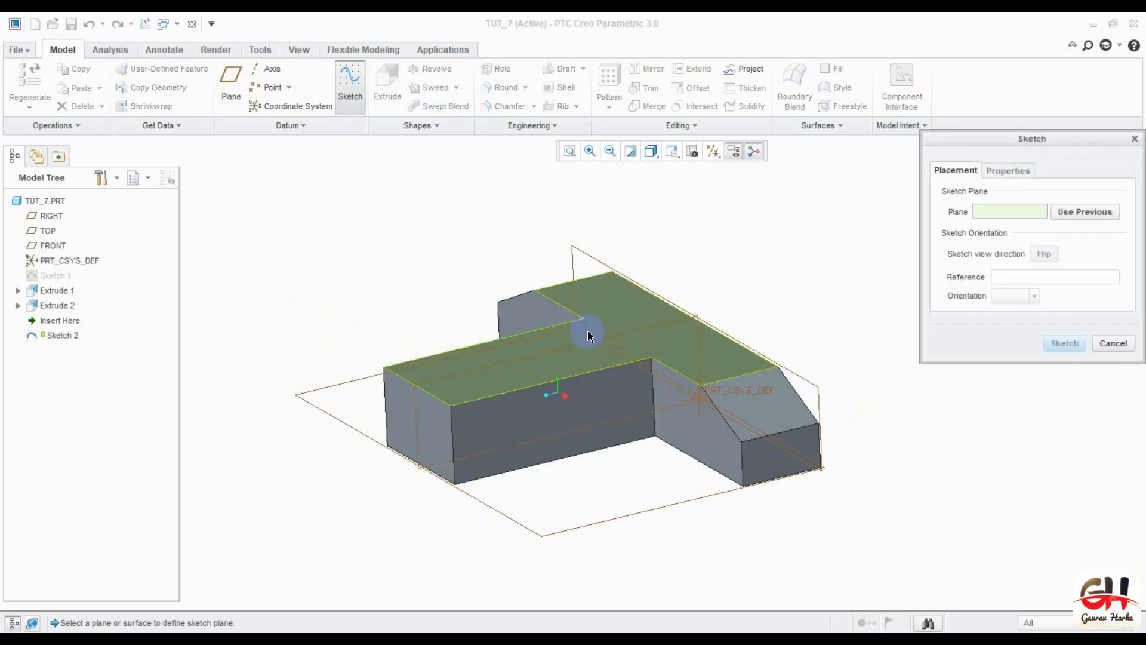
click(689, 318)
click(1063, 344)
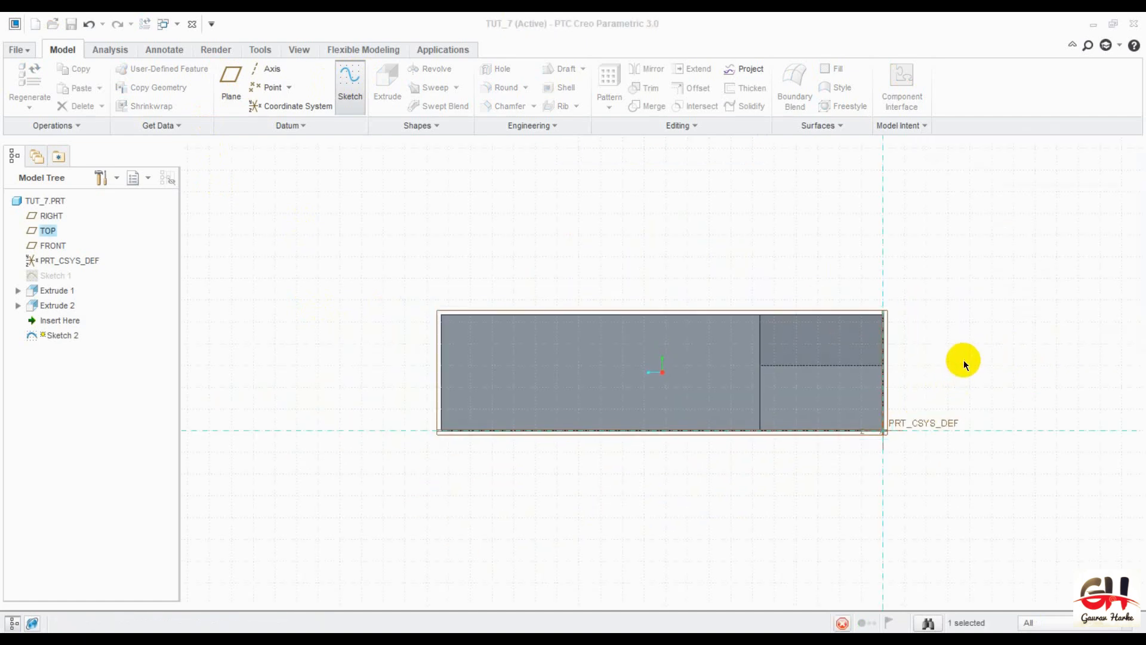
shift+middle_drag(983, 330, 829, 406)
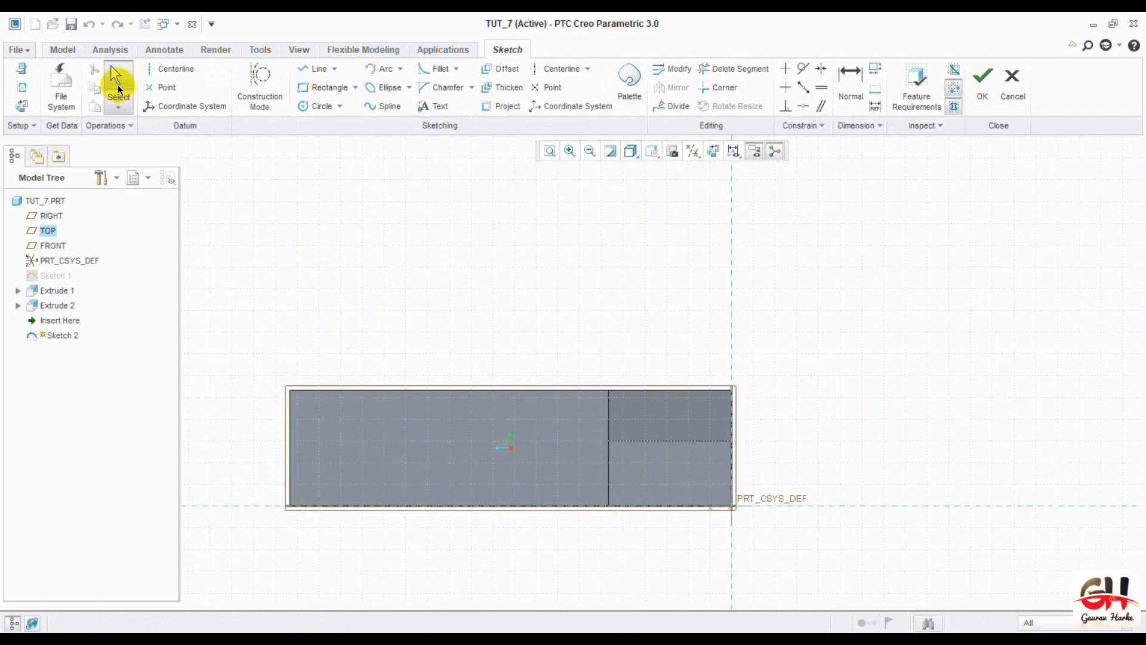
- Add the wings' front face, the block's top edge and the front arm's end face as sketch references
click(22, 87)
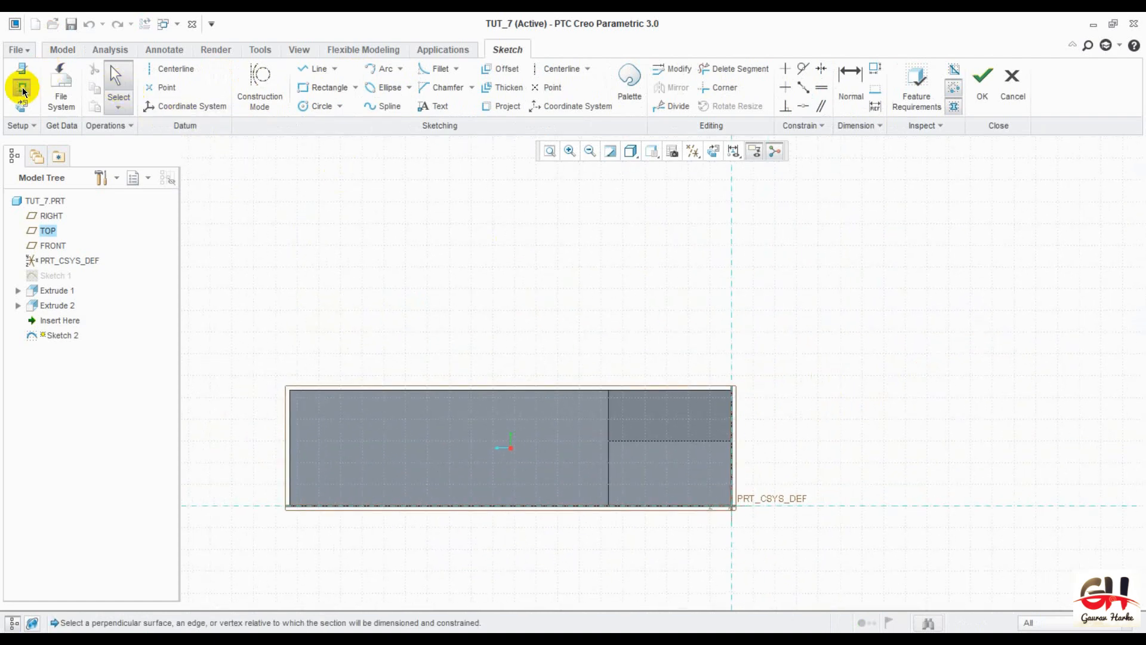
click(610, 417)
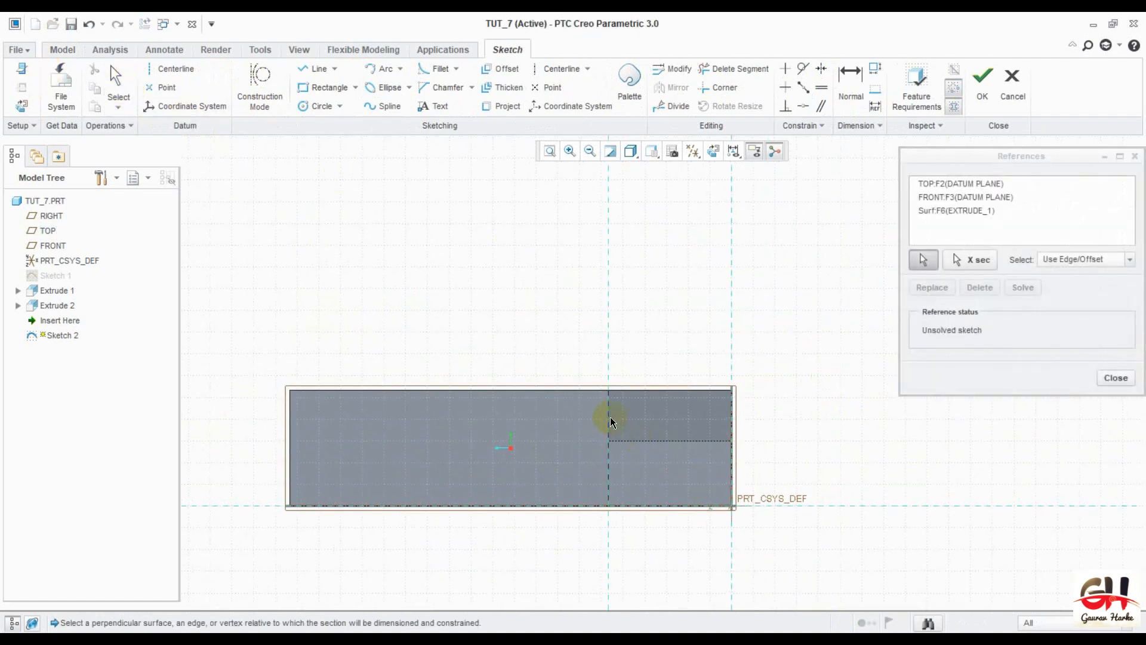
click(583, 391)
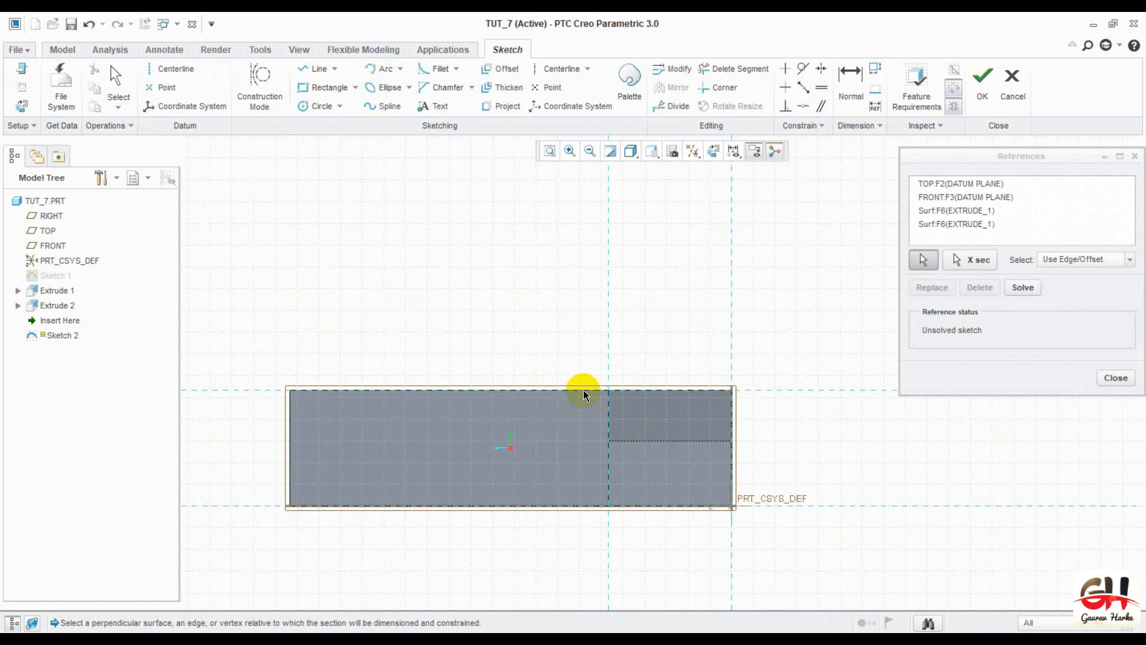
click(291, 448)
click(1115, 378)
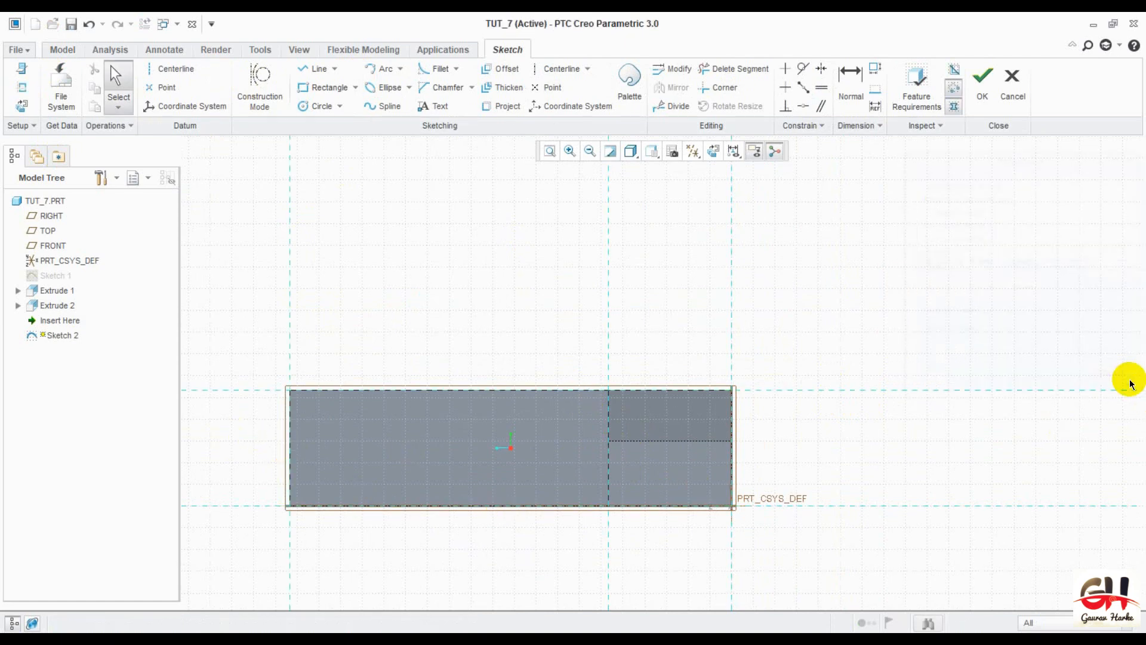
- Sketch a line about 9.6 up from the block's top rear corner and about 41.4 rearward, and move its height dimension clear of it
mouse_move(968, 408)
middle_down()
mouse_move(926, 424)
mouse_move(905, 451)
middle_up()
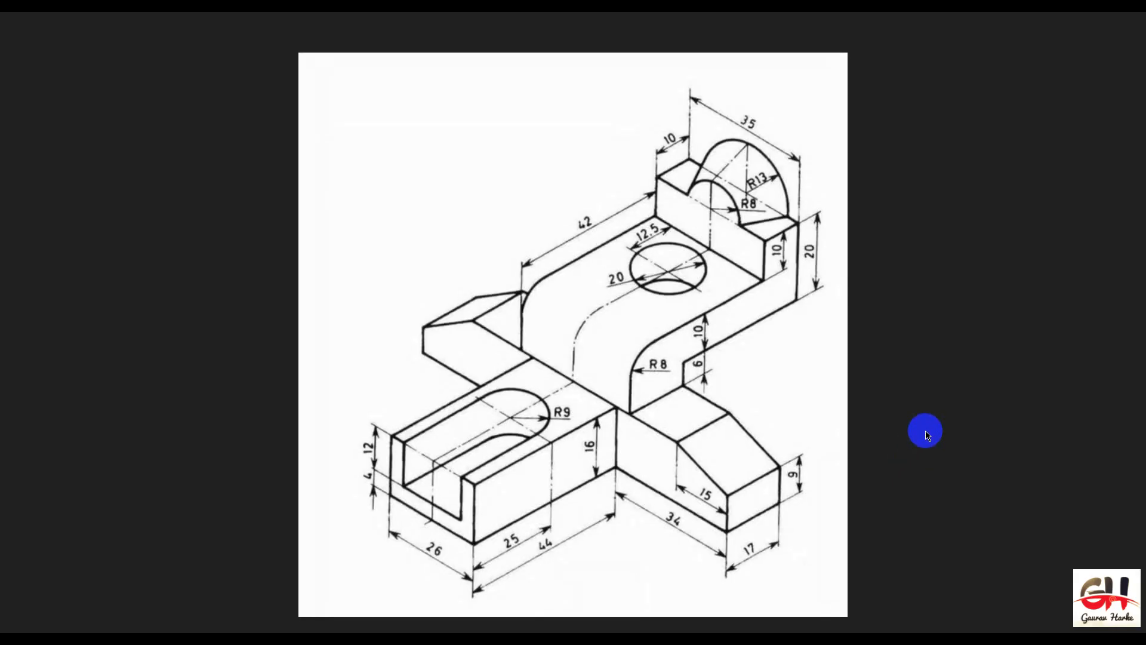
key(alt+Tab)
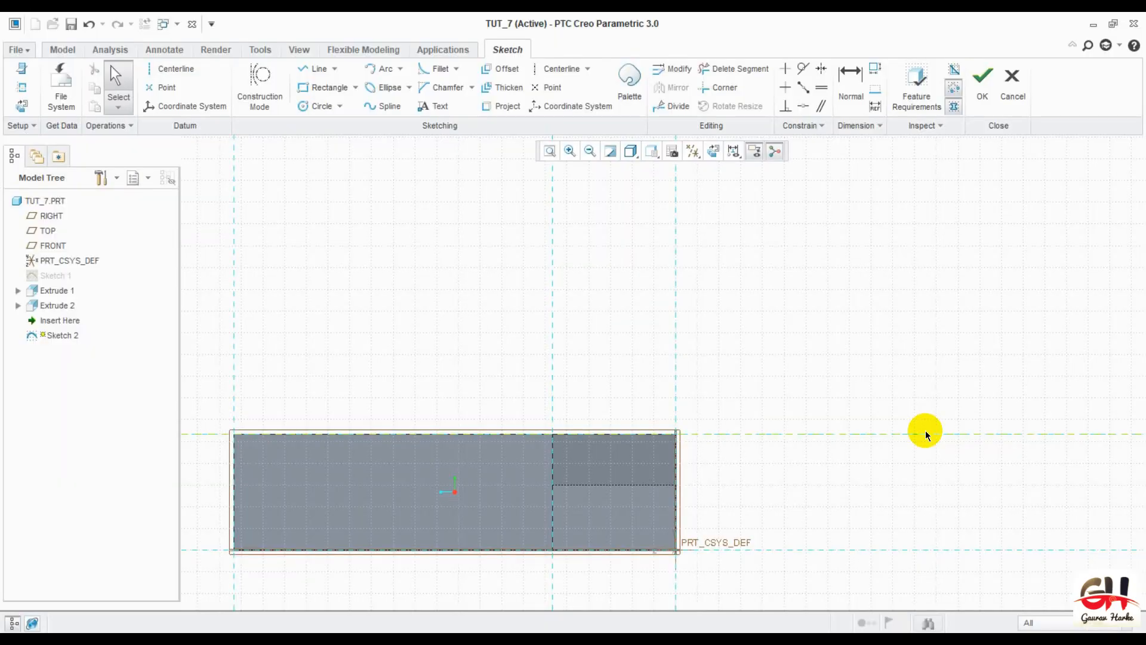
click(322, 70)
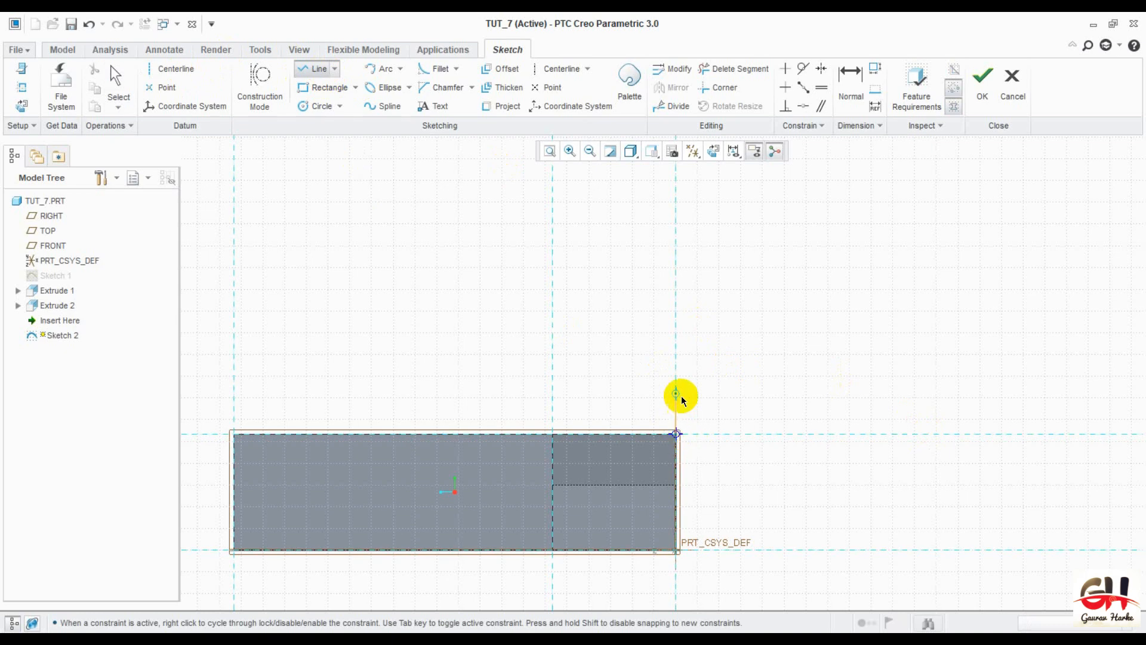
click(677, 365)
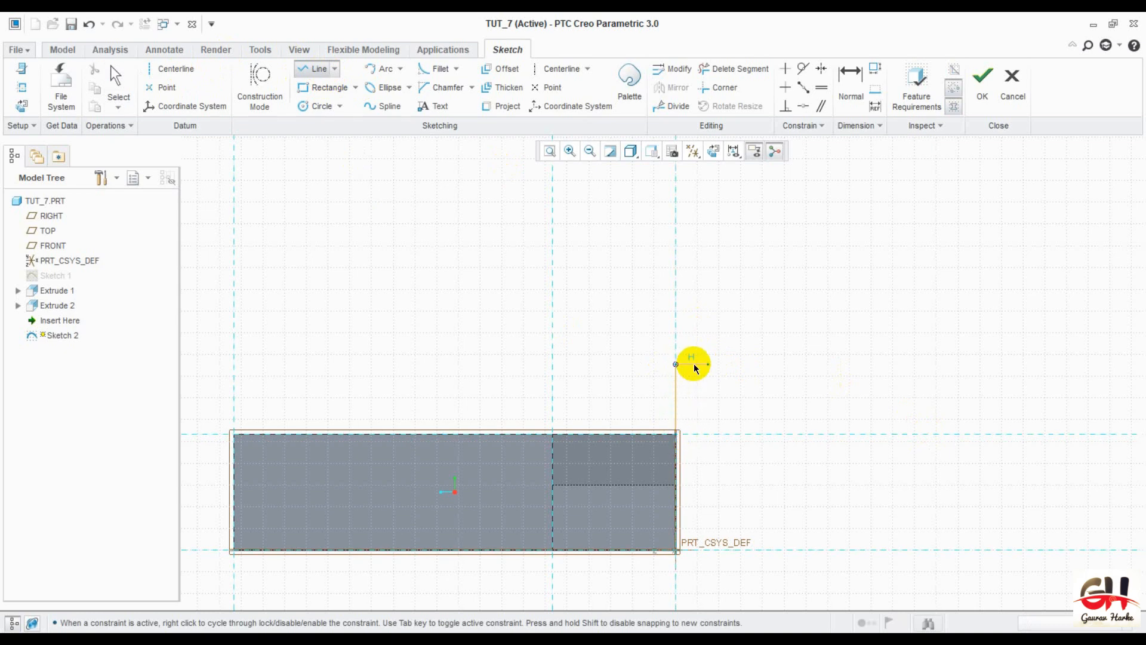
click(975, 364)
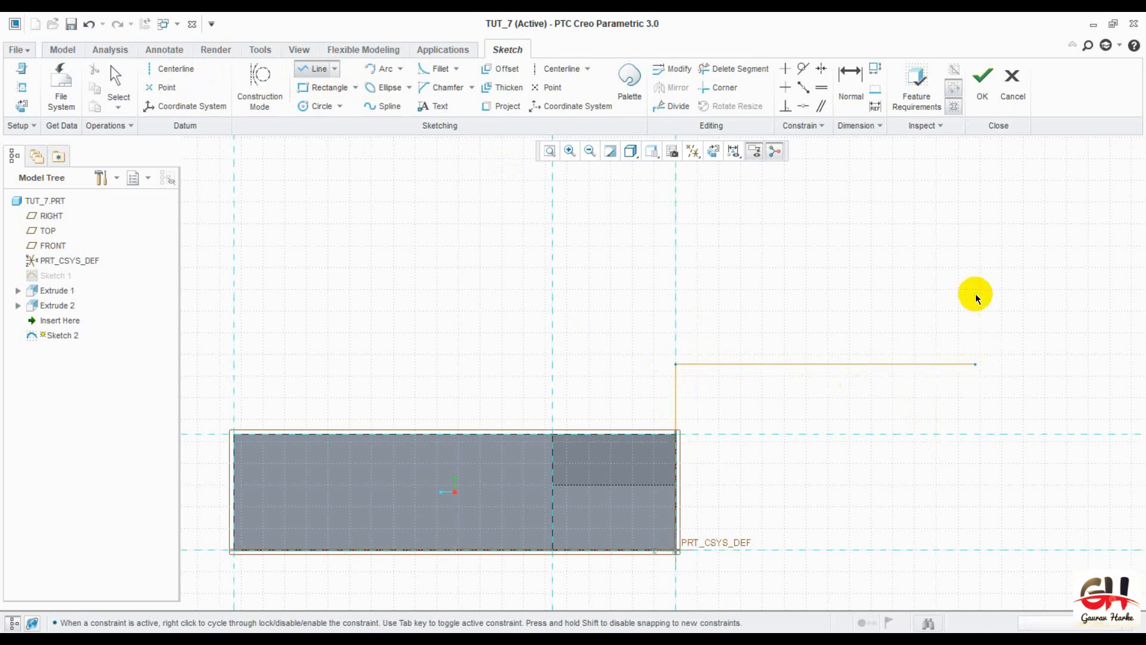
middle_click(819, 282)
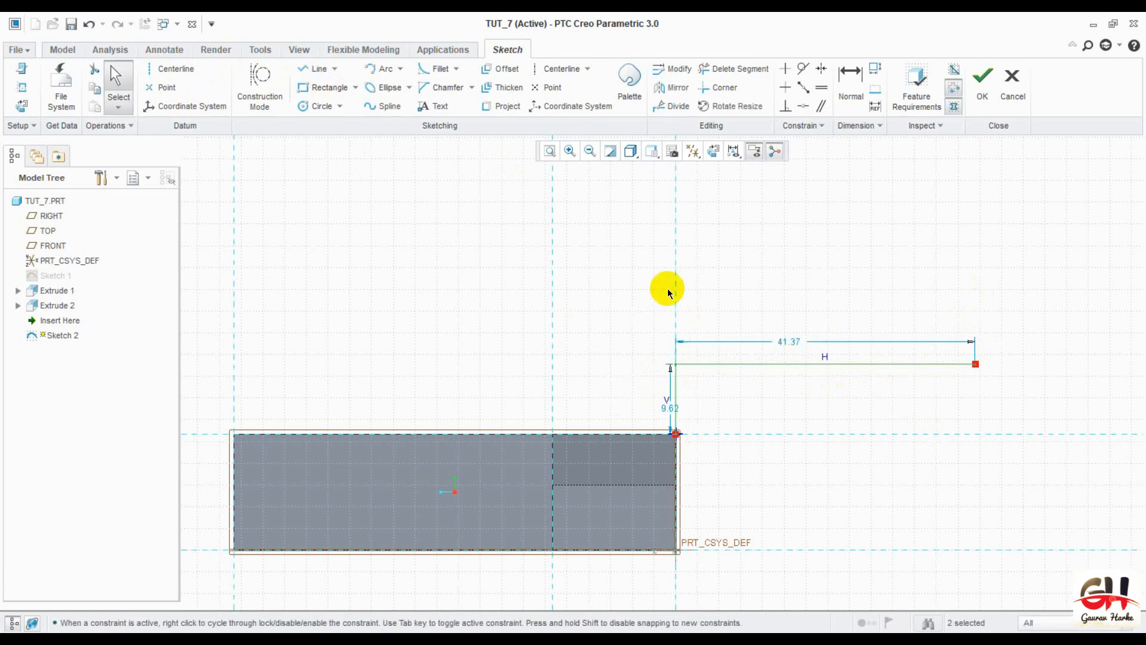
drag(672, 403, 756, 402)
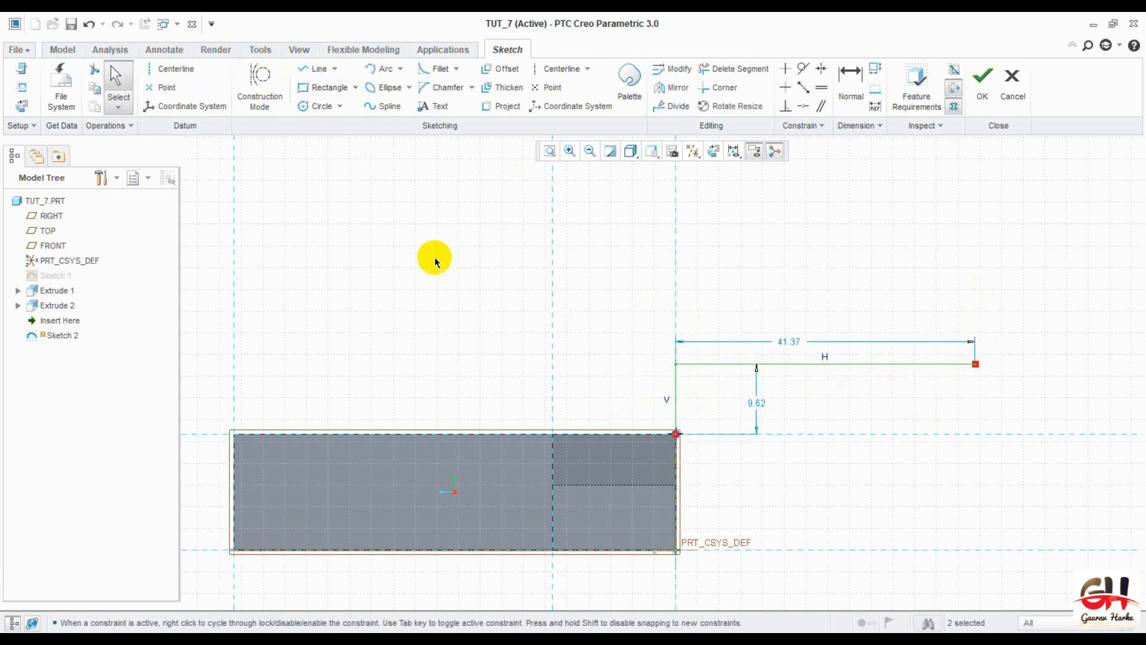
- Sketch lines from the top rear corner along the top edge to the wings' front face, about 24.4 up, and rearward level with the lower line's end
click(316, 69)
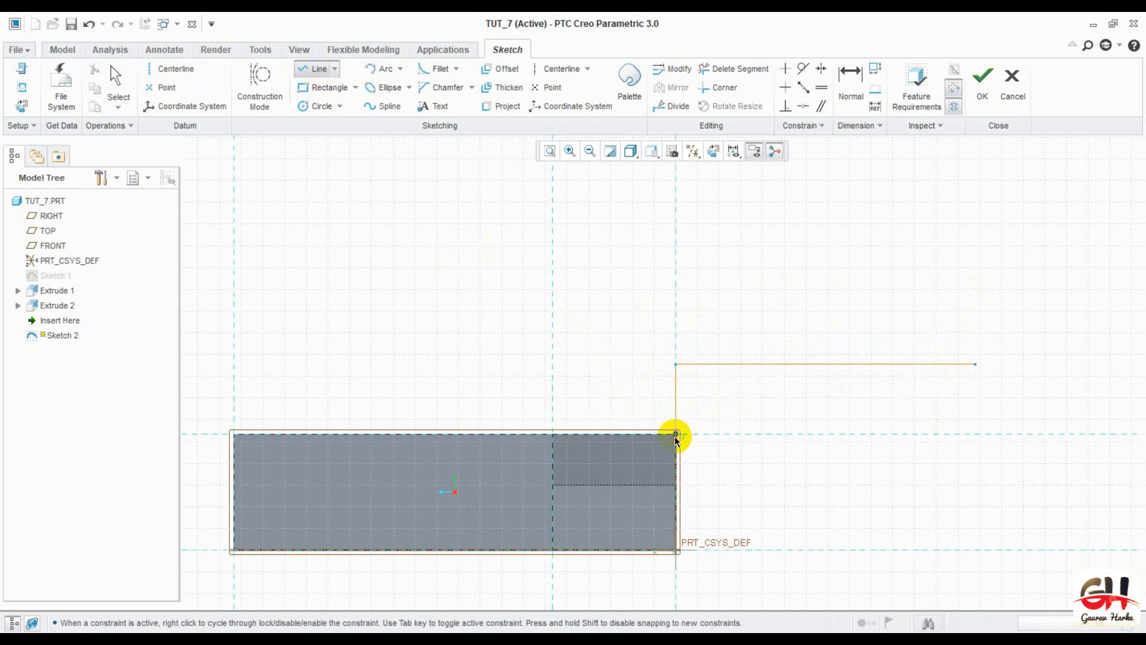
click(557, 434)
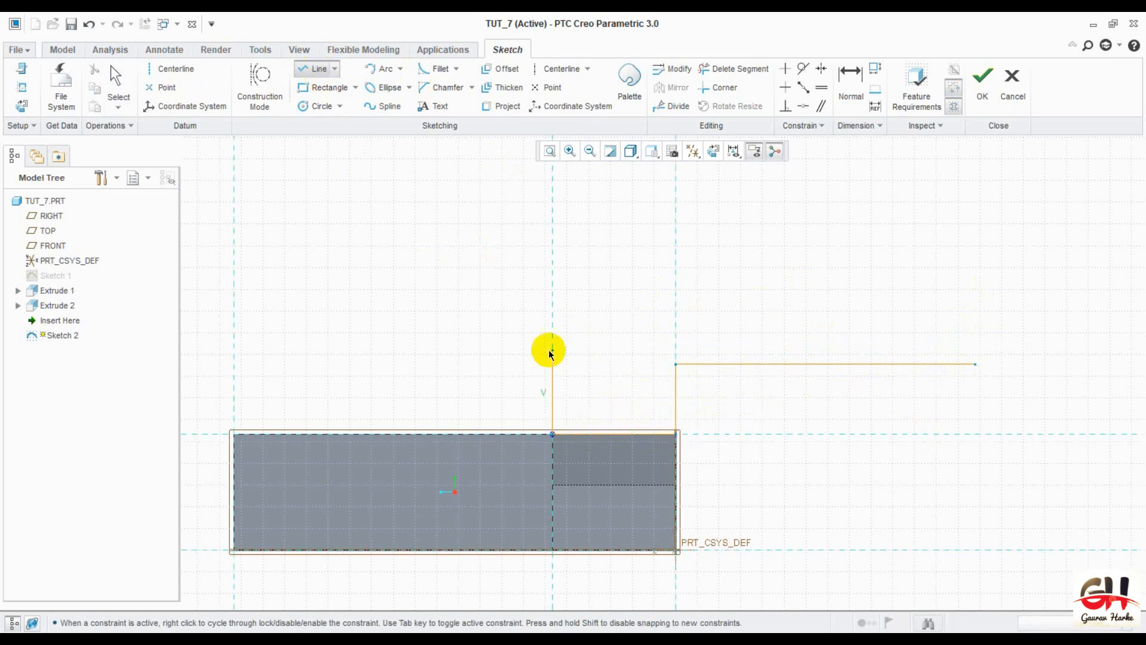
click(552, 258)
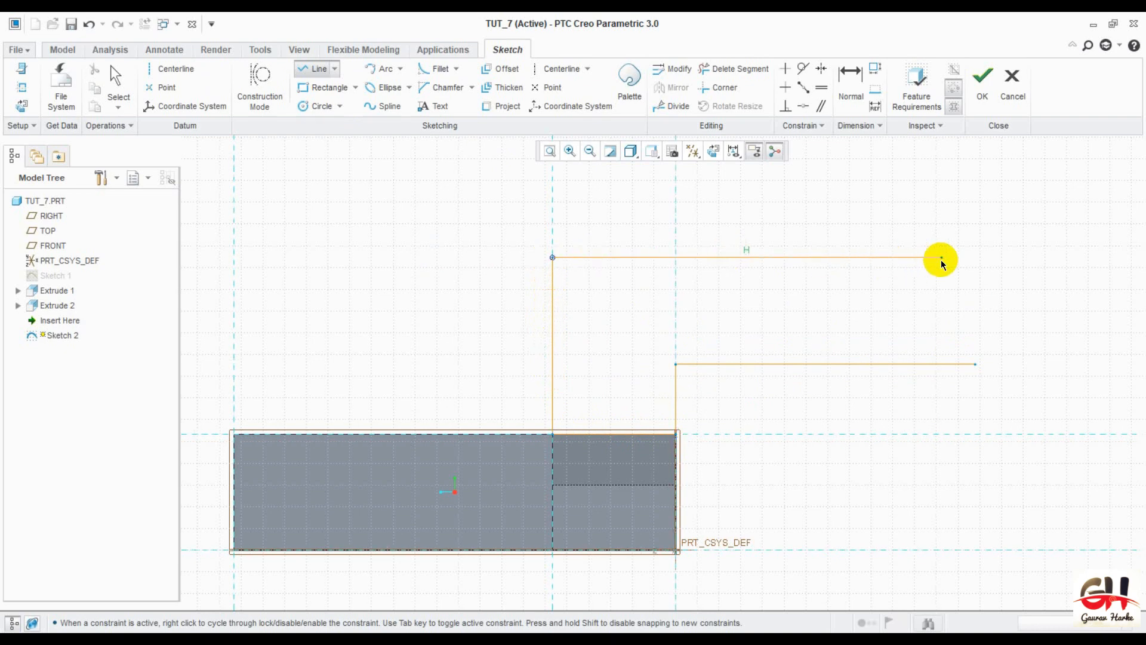
click(975, 258)
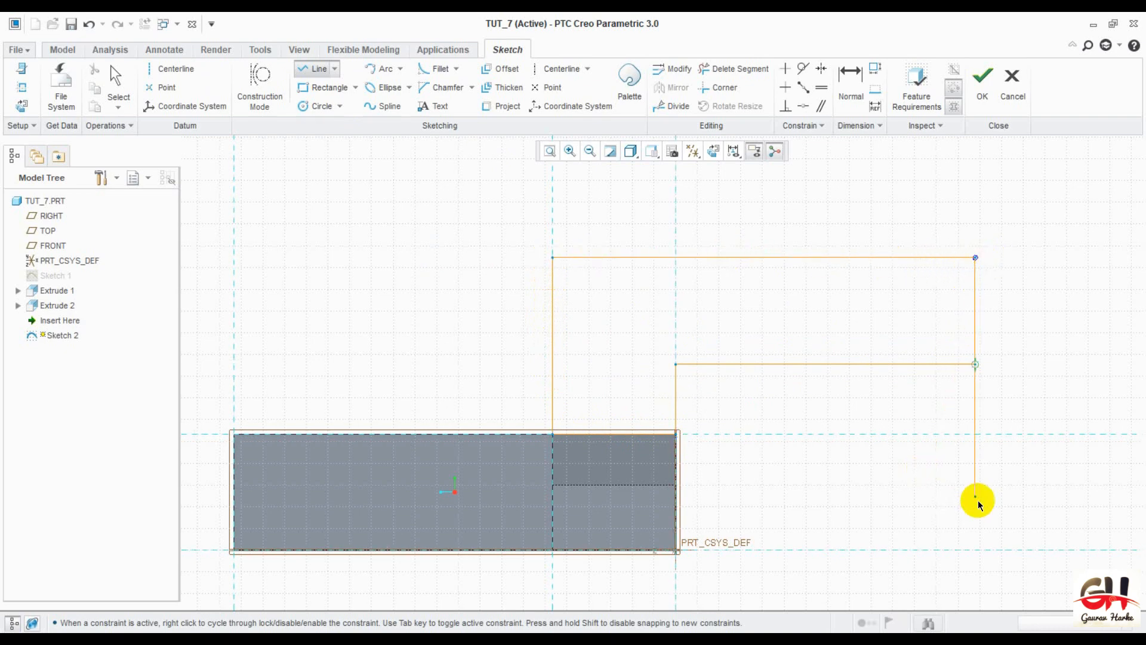
middle_click(1007, 481)
middle_click(1005, 481)
- Check the rear arm's heights in the reference drawing, move the upper line's dimension outward, and set the lower line's height to 6
key(alt+Tab)
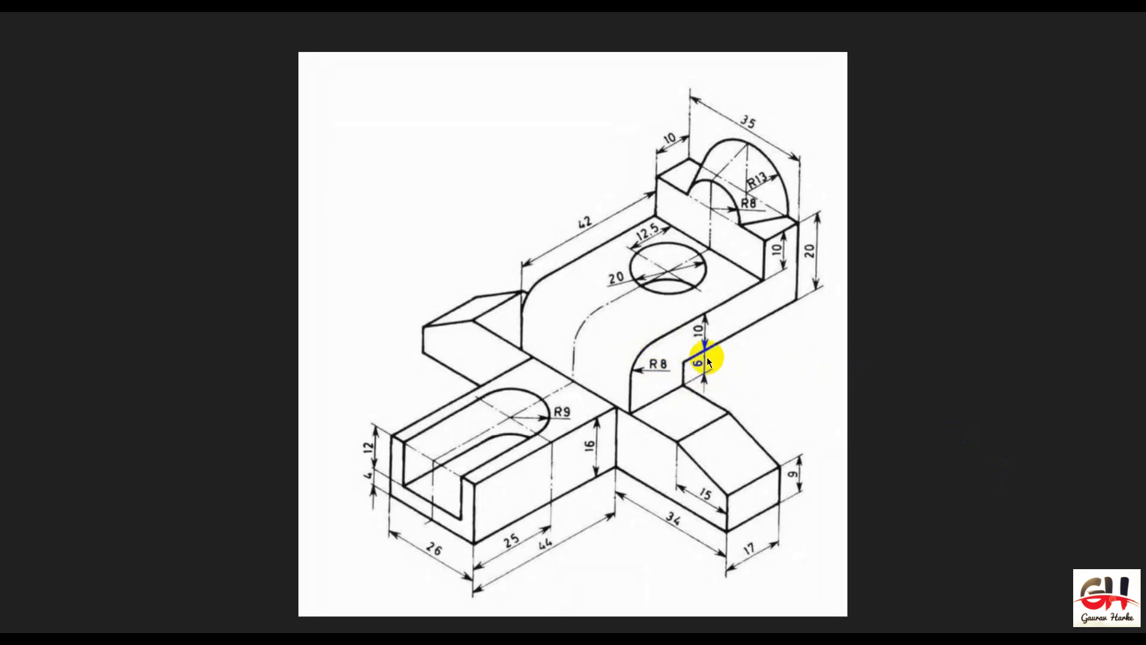
key(alt+Tab)
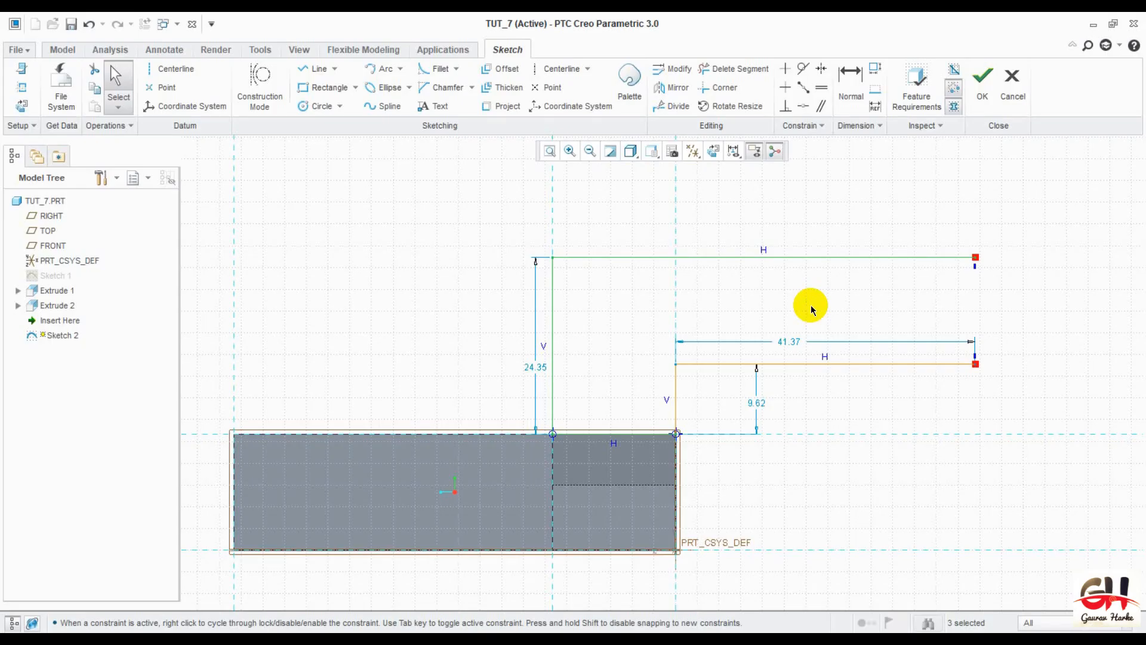
drag(538, 370, 512, 367)
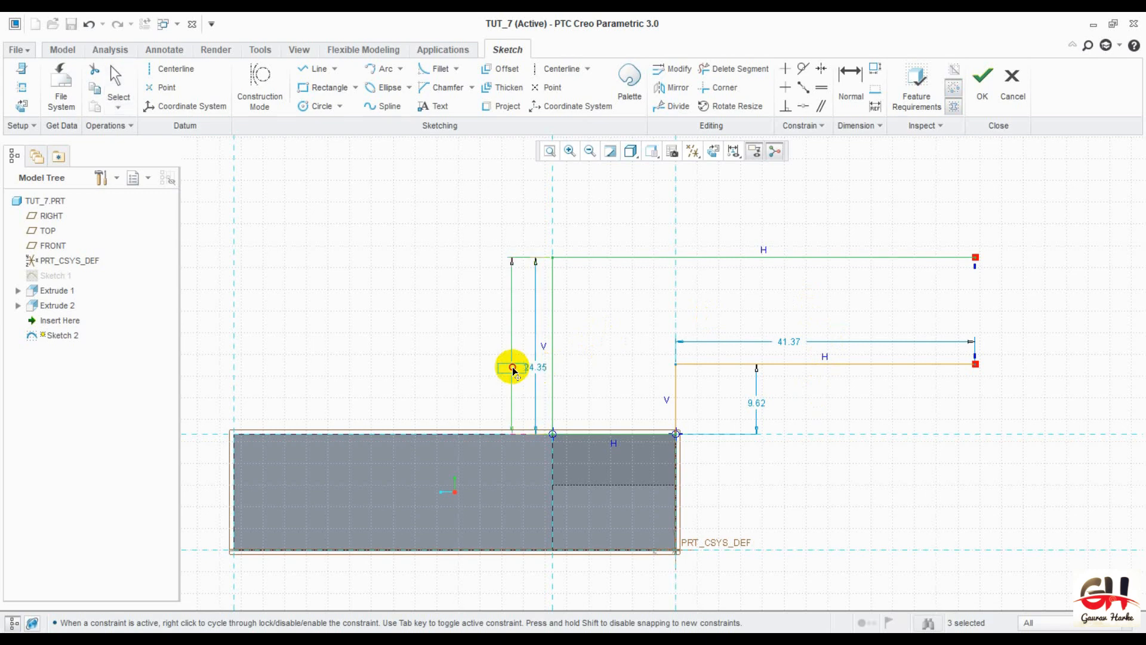
double_click(749, 404)
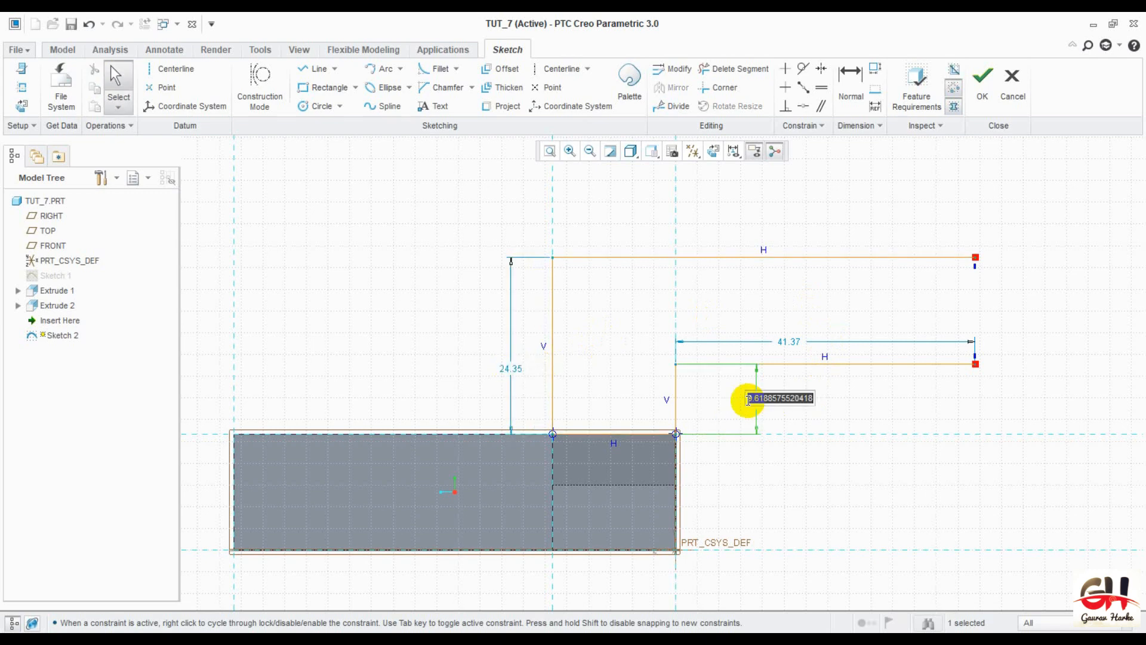
text(6)
key(Return)
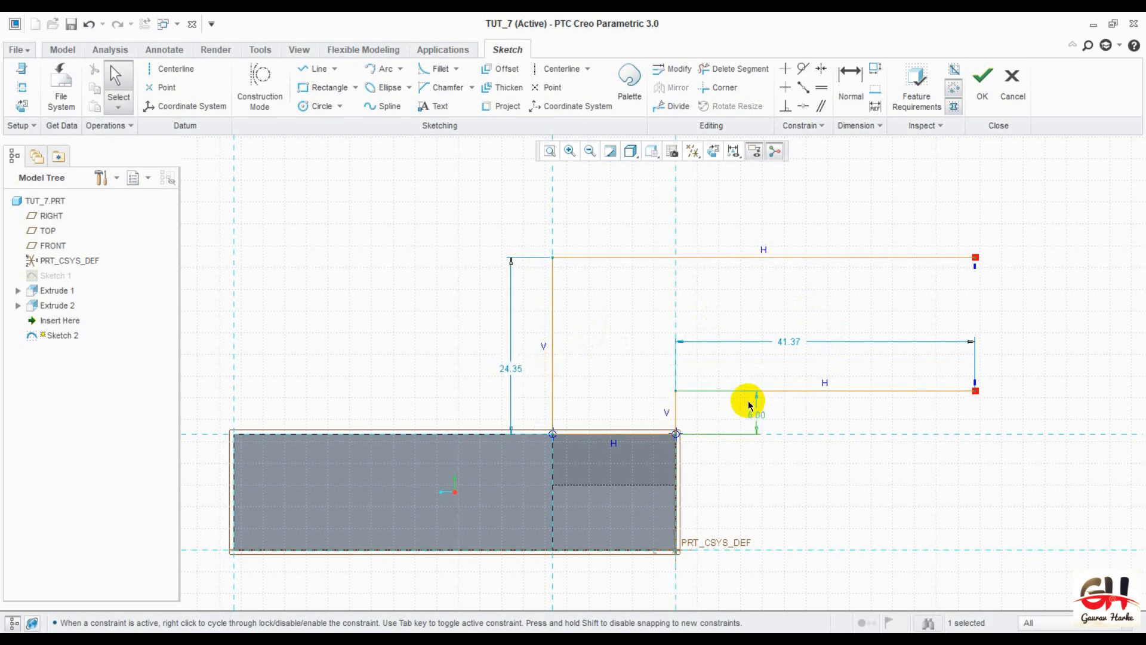
- Set the upper horizontal line's height above the block's top edge to 16
double_click(512, 374)
text(16)
key(Return)
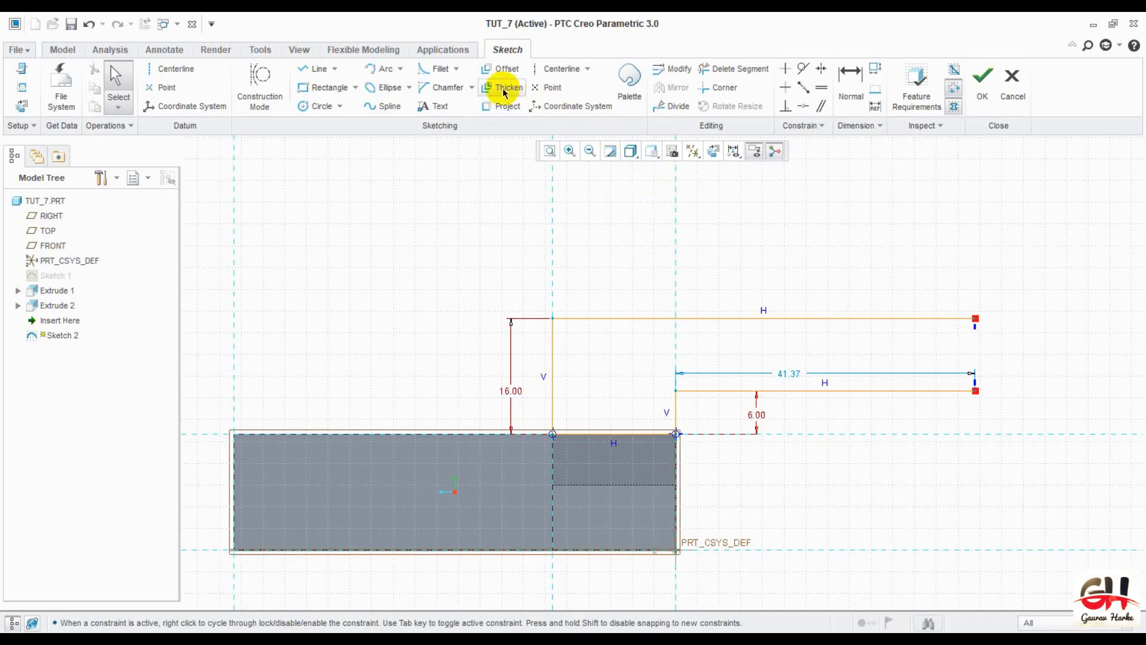
- Fillet the corner between the upper horizontal line and the front vertical line with a radius of about 3.3
click(430, 73)
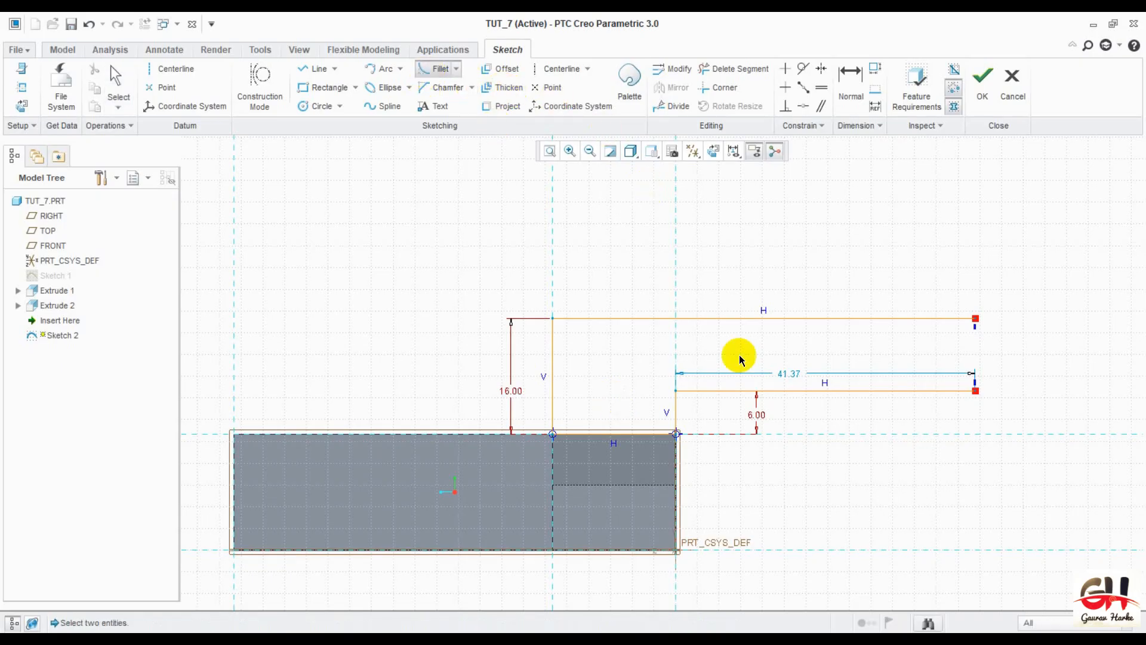
click(595, 317)
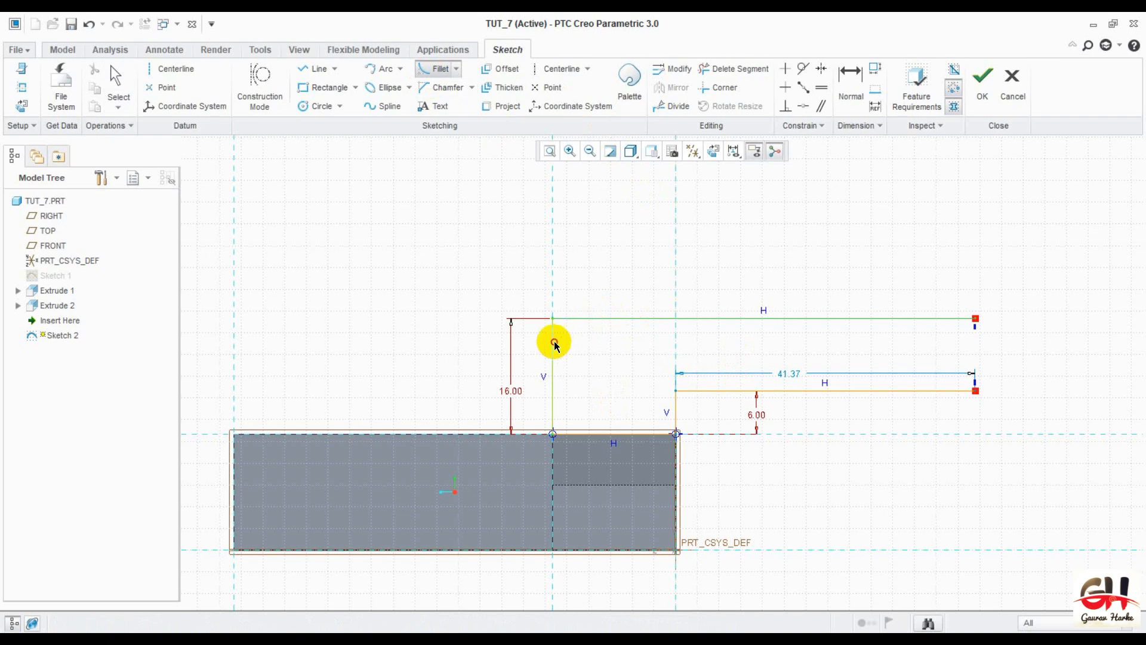
click(553, 342)
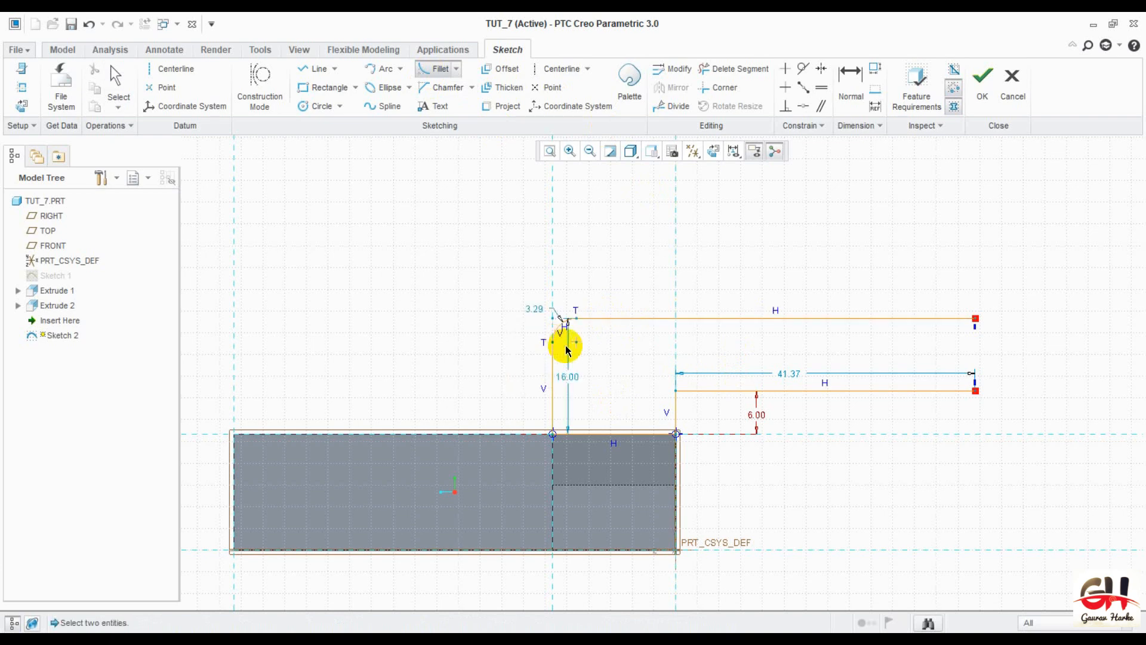
- Set the corner fillet's radius to 8 and move its dimension outside the profile
middle_click(534, 309)
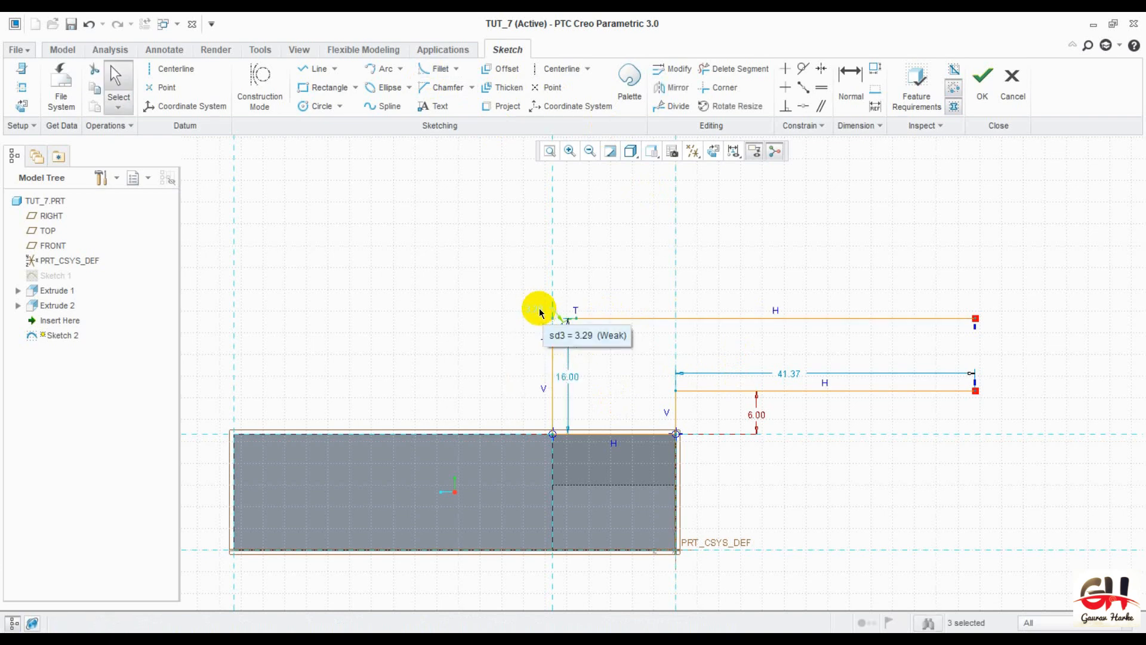
double_click(539, 310)
text(8)
key(Return)
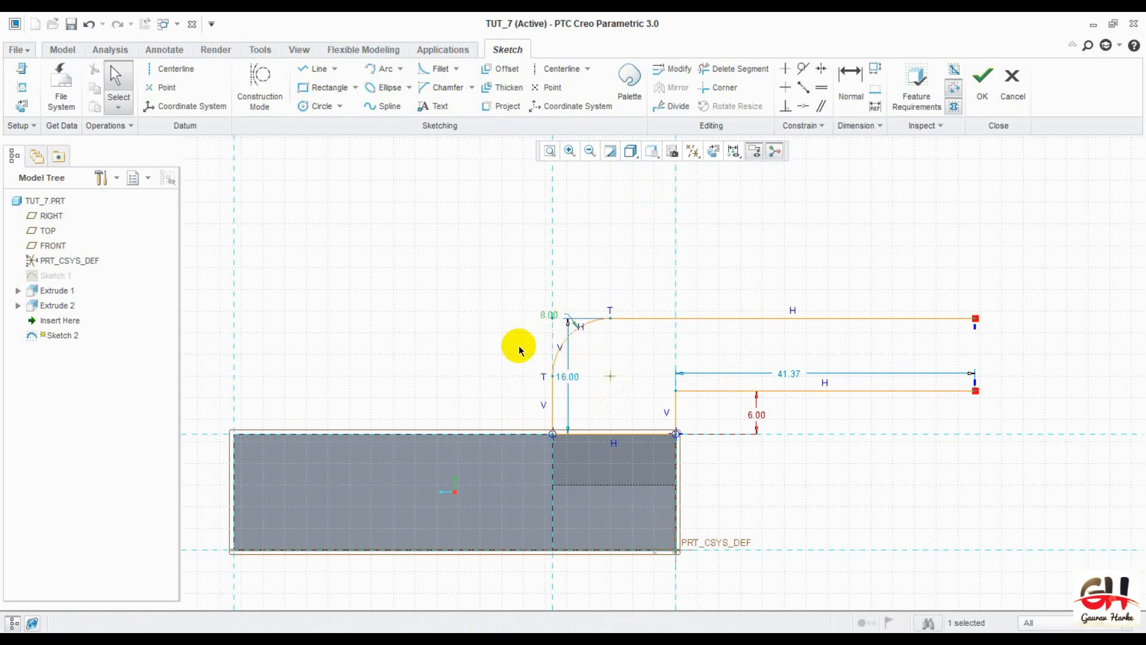
drag(546, 312, 501, 299)
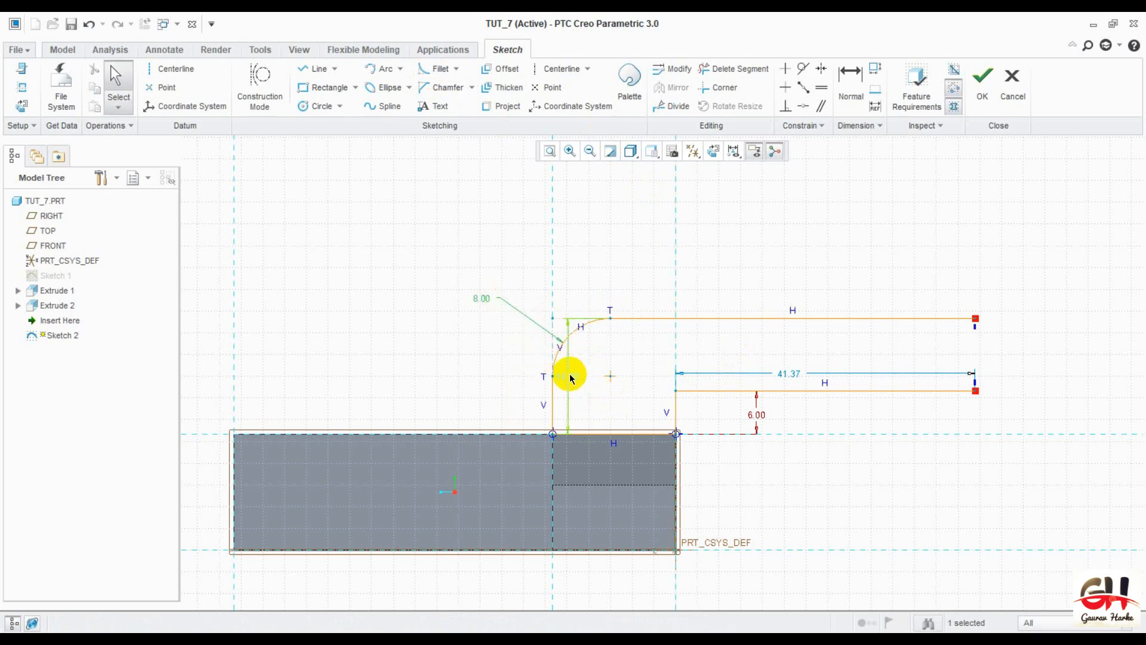
- Move the upper horizontal line's 16 height dimension forward, clear of the profile, and lock it
drag(568, 375, 435, 391)
right_click(418, 378)
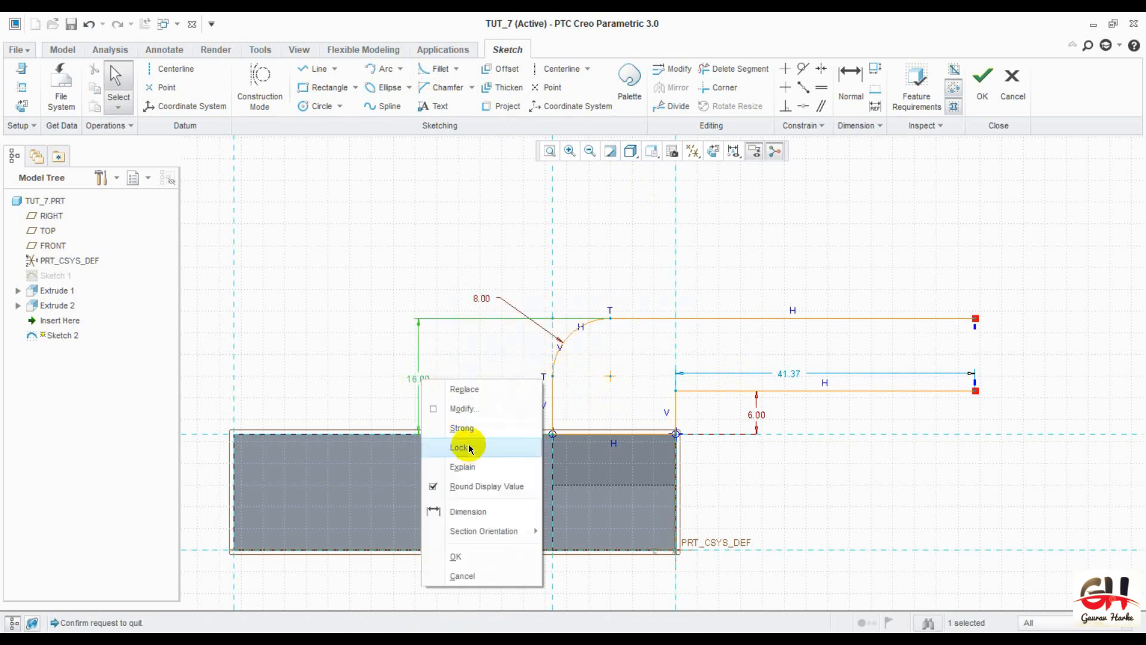
click(460, 445)
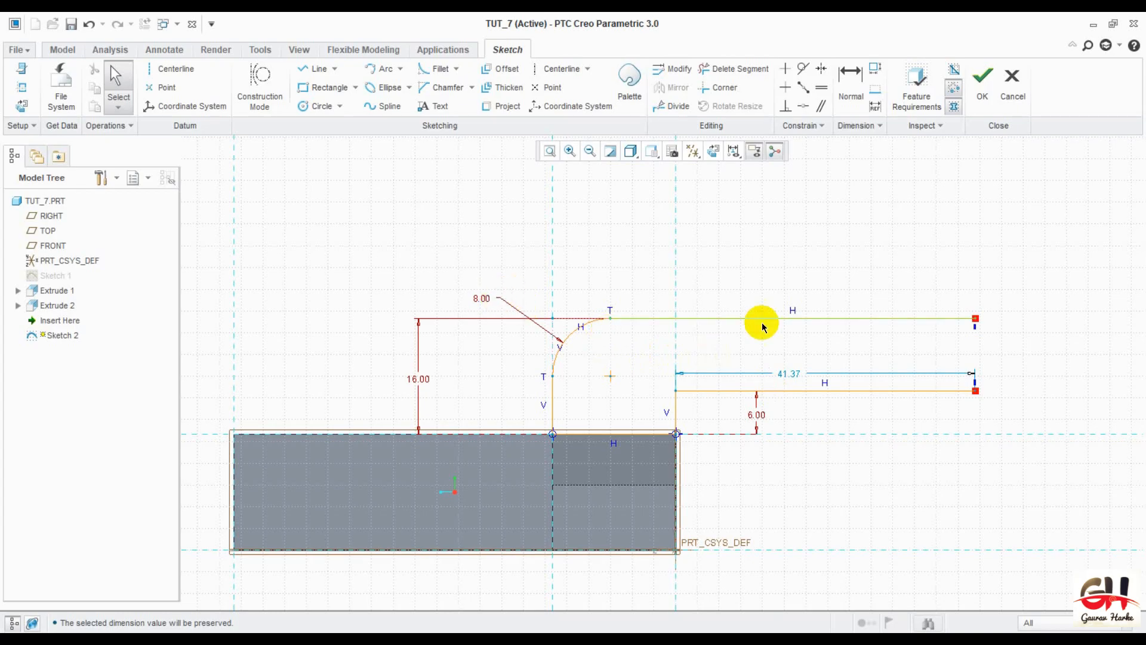
- Set the upper horizontal line's end 42 and the lower line's end 52 behind the block's rear edge
key(alt+Tab)
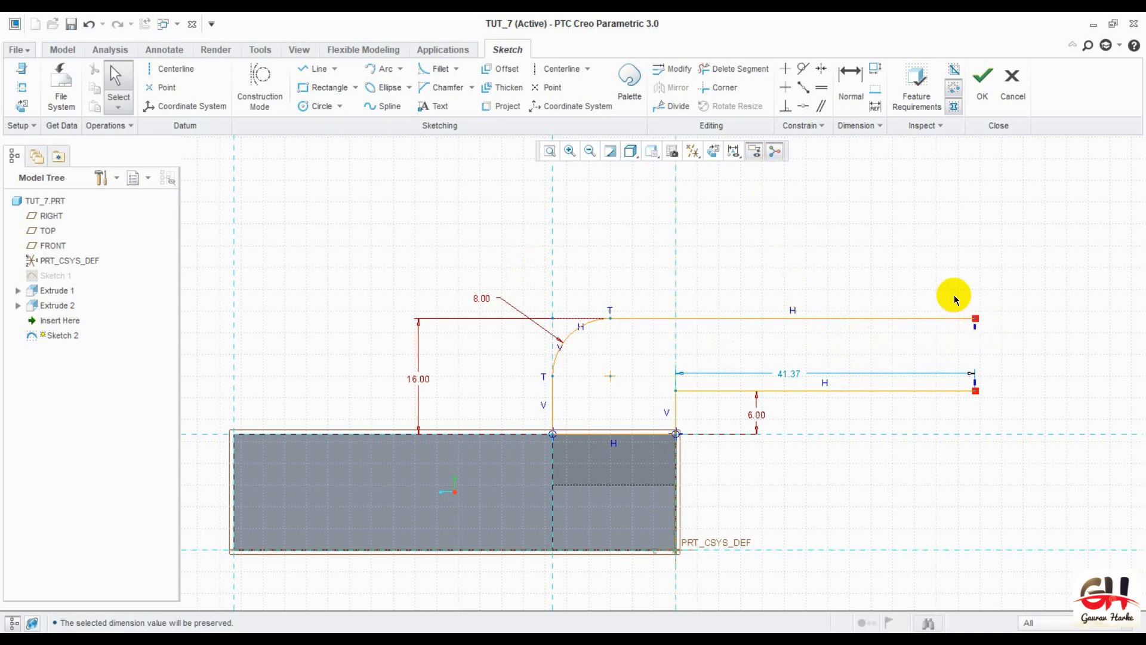
click(975, 319)
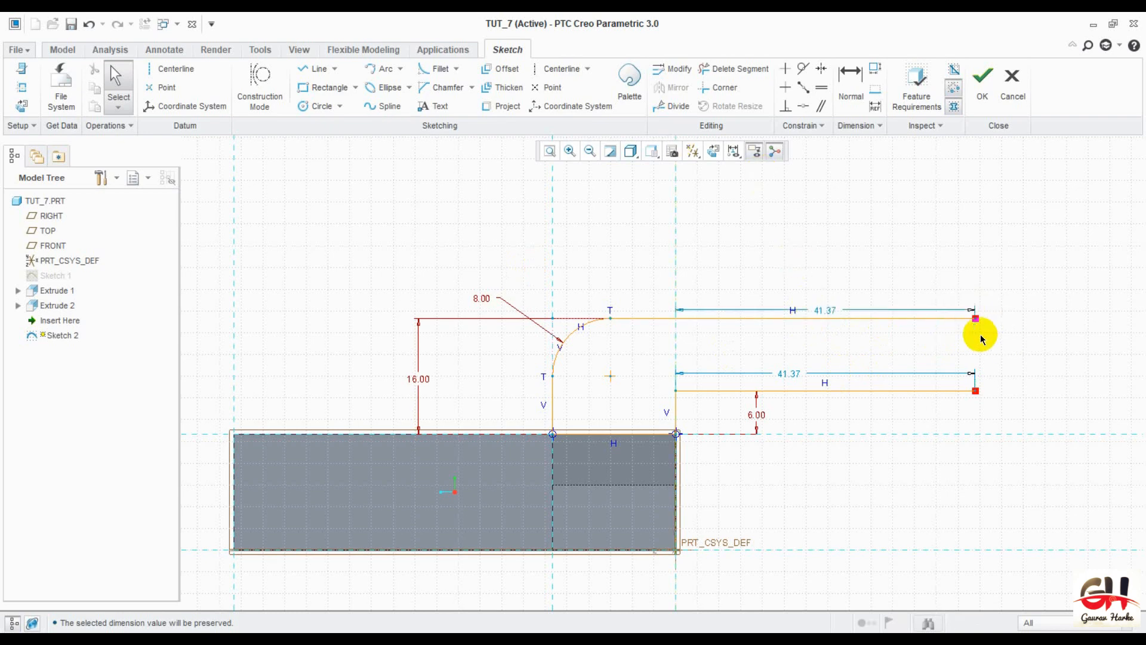
double_click(834, 310)
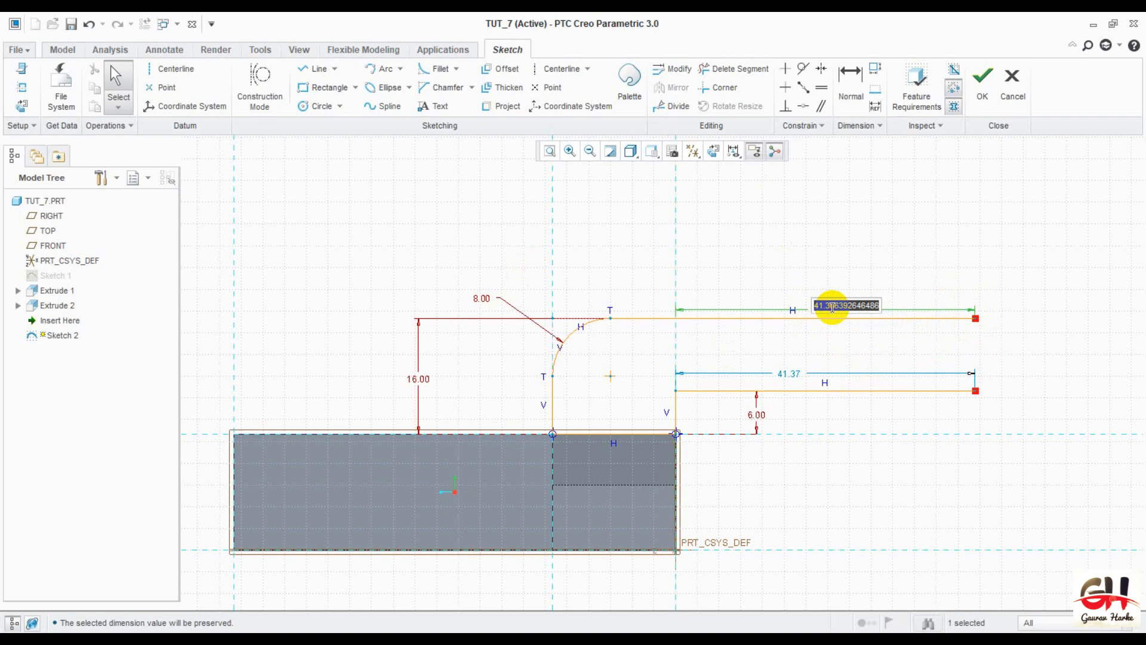
text(42)
key(Return)
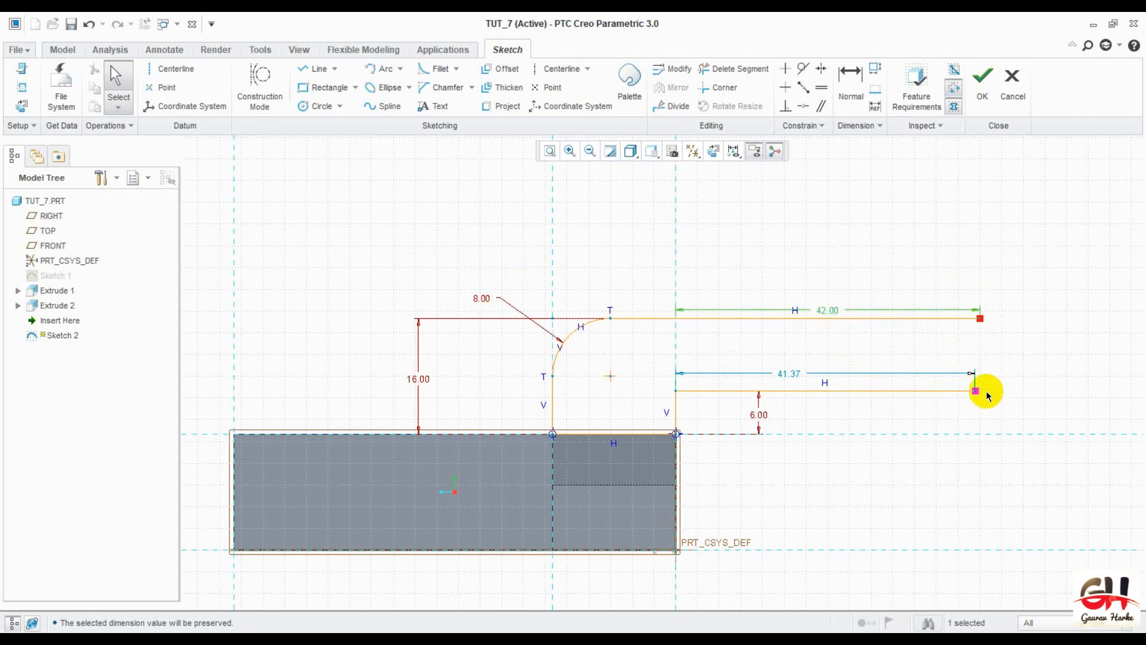
double_click(789, 373)
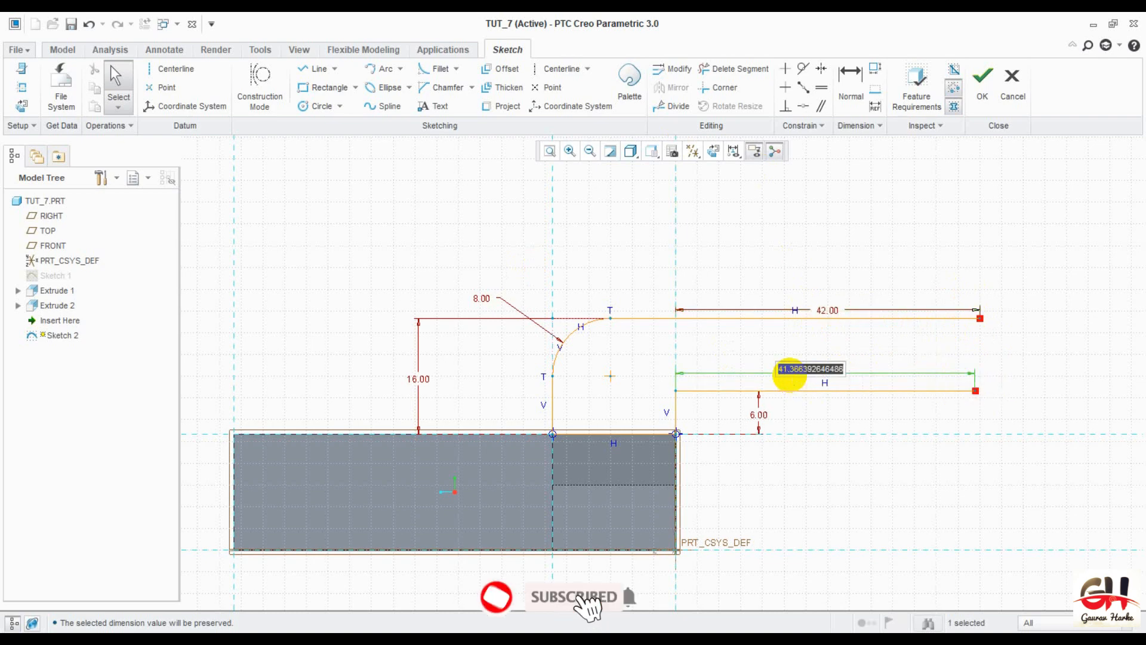
text(52)
key(Return)
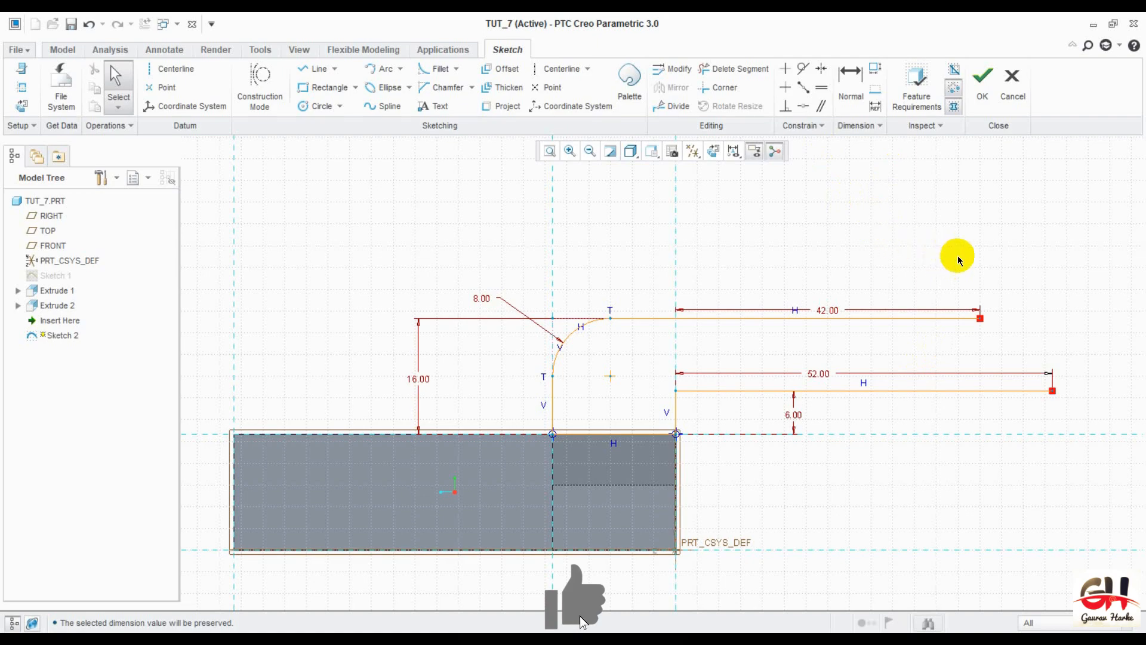
click(957, 256)
- Sketch vertical lines upward from the rear ends of both horizontal lines to the same level, about 10.1 above the upper line
middle_click(736, 271)
click(312, 68)
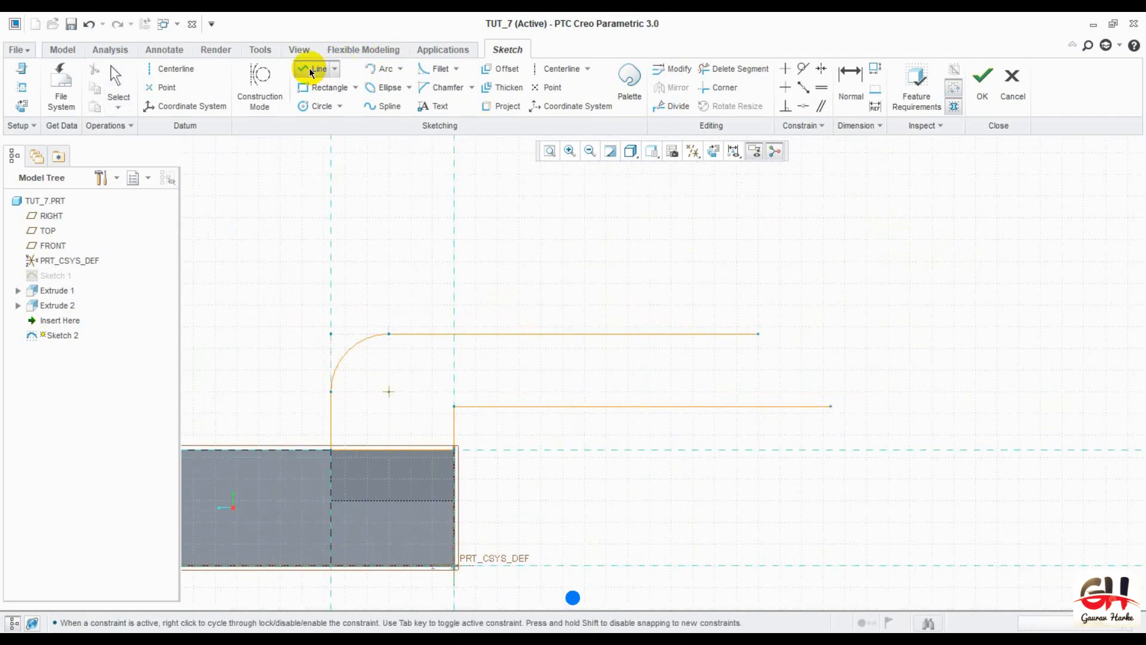
click(758, 334)
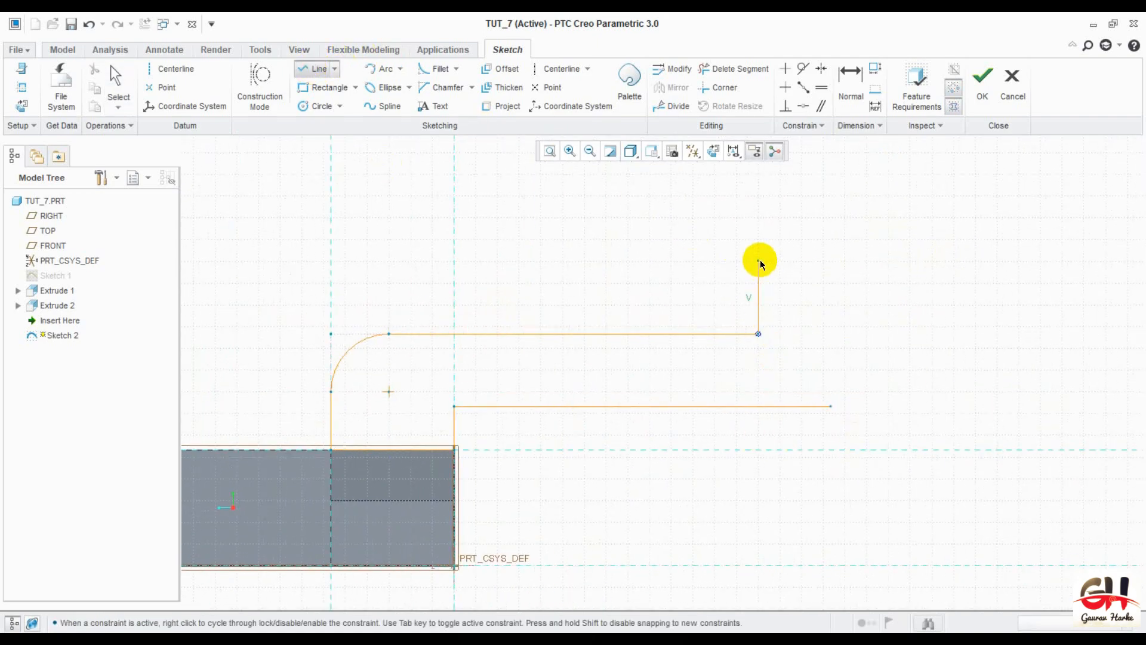
click(759, 261)
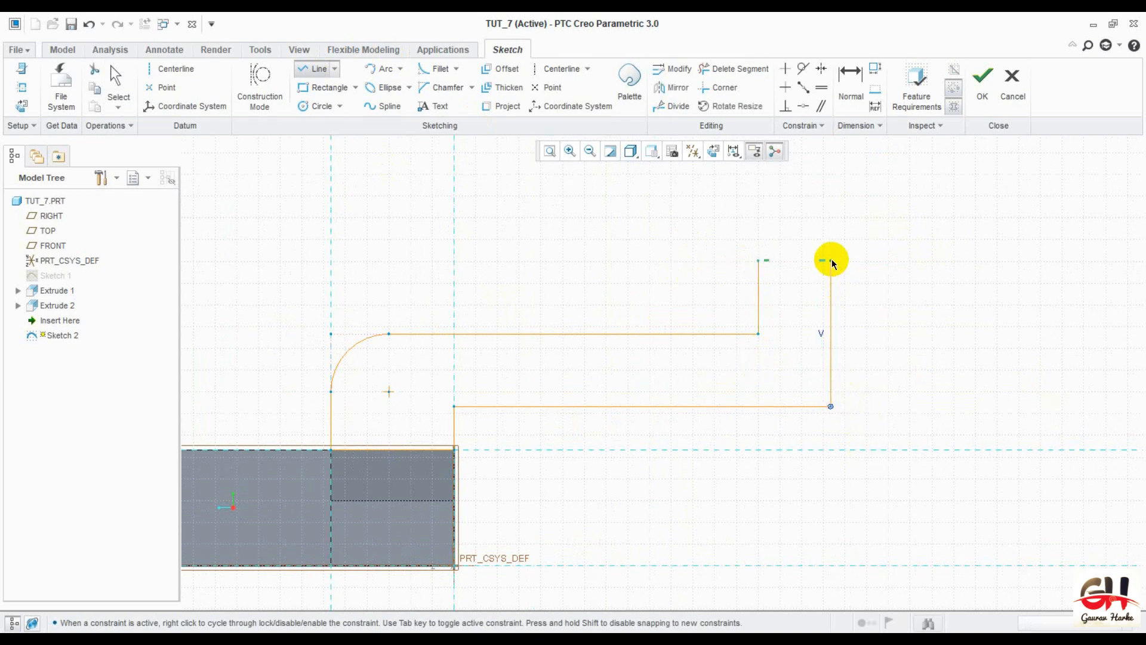
click(830, 260)
middle_click(917, 350)
middle_click(934, 362)
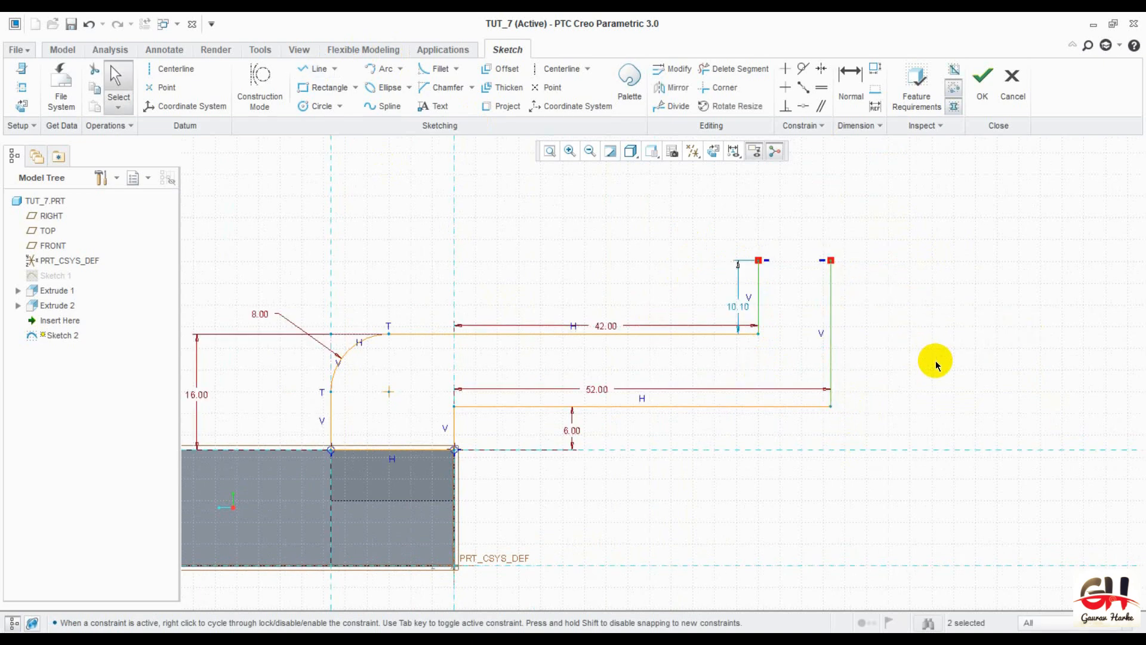
- Set the front vertical line's height above the upper horizontal line to 10
double_click(735, 308)
text(10)
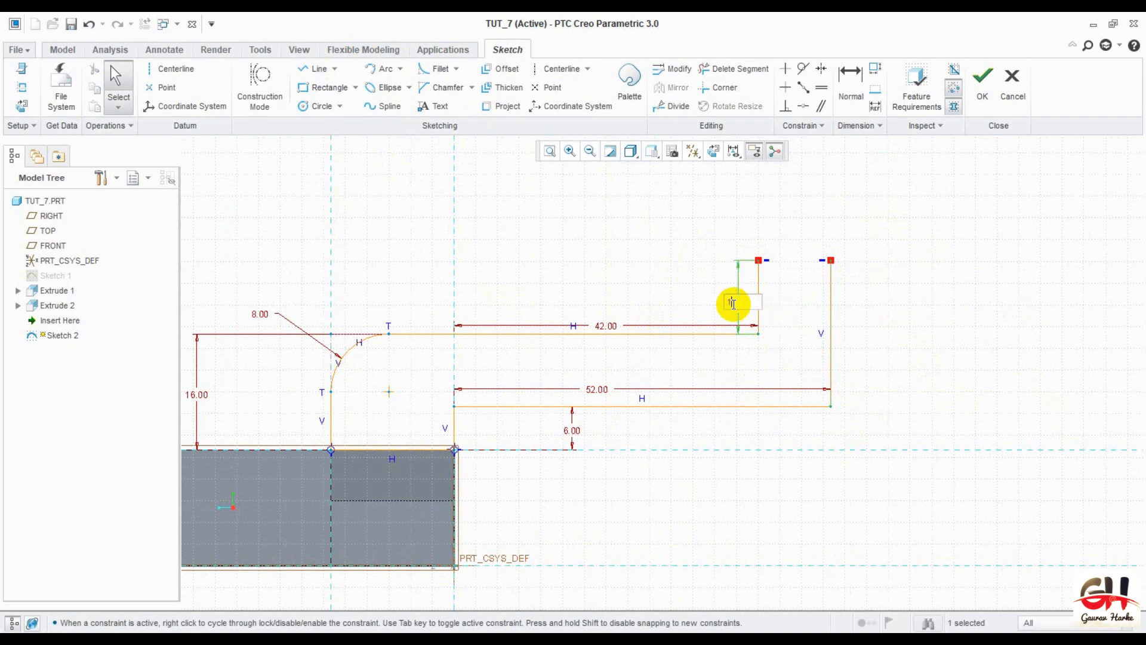
key(Return)
click(961, 350)
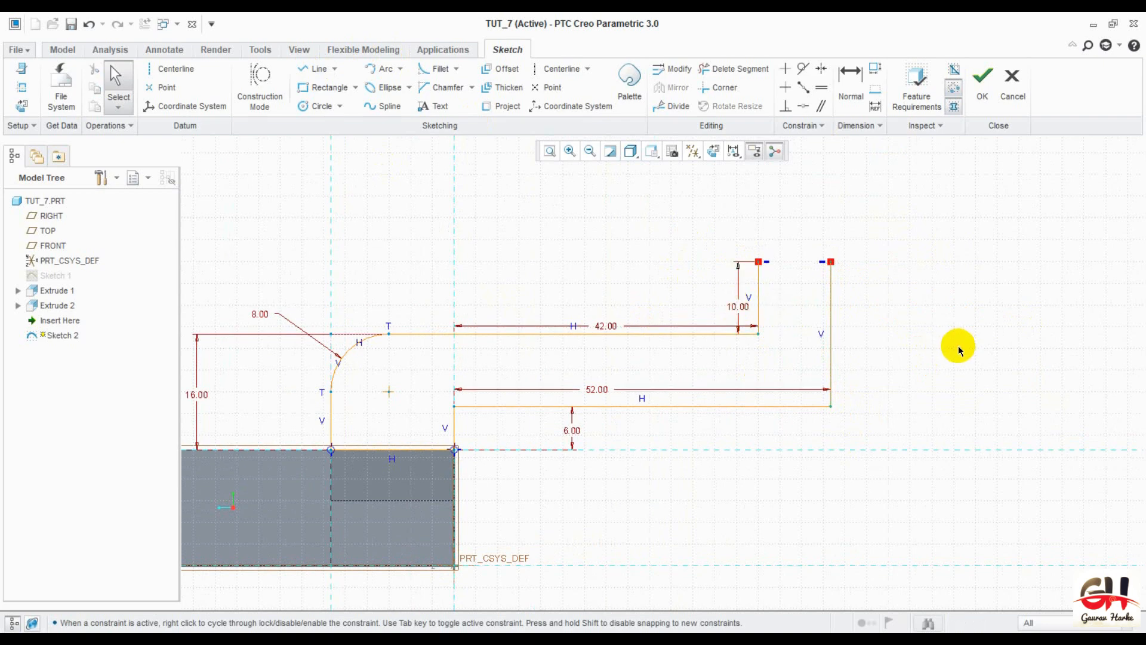
- Add a reference dimension for the rear vertical line's length, try to edit it, and delete it
click(850, 89)
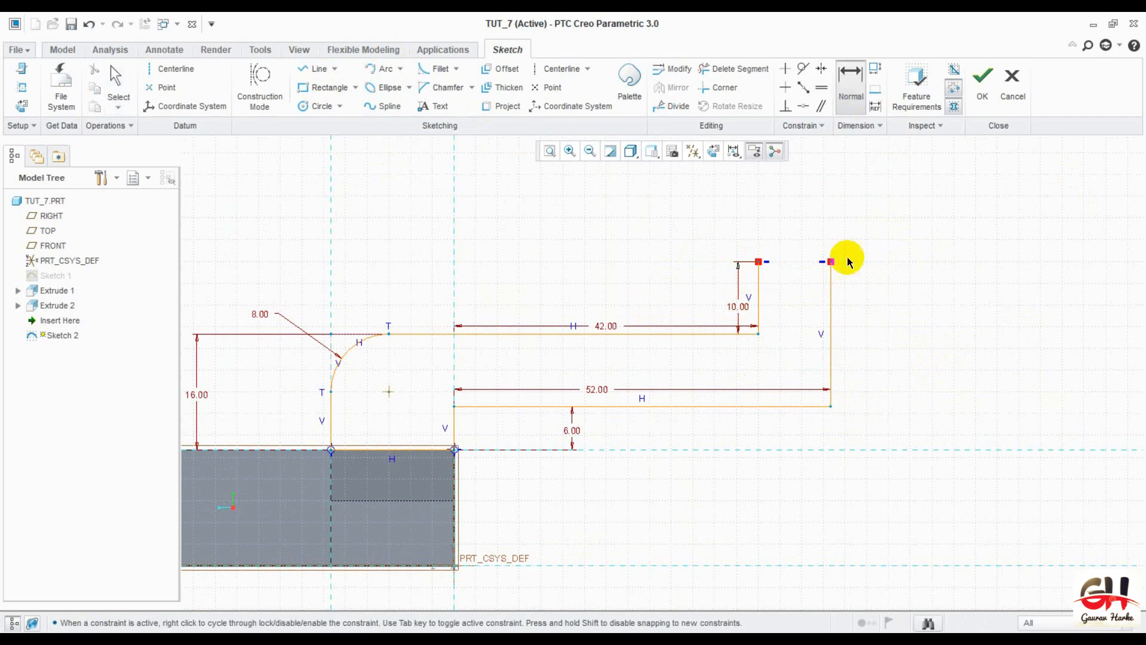
click(832, 305)
middle_click(895, 315)
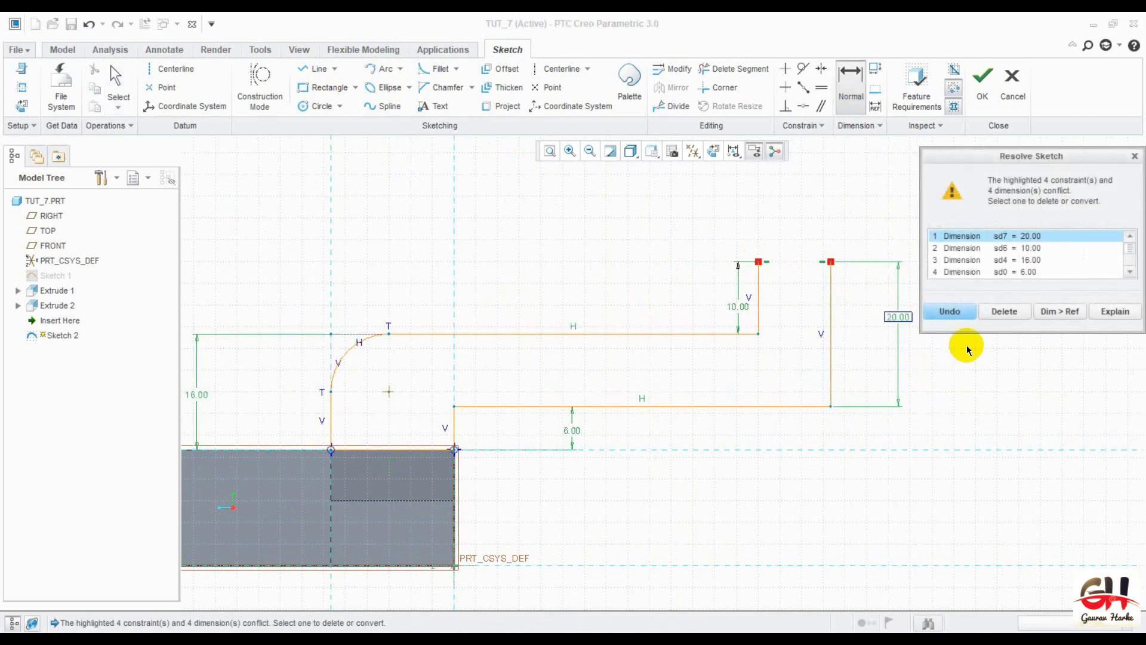
click(1062, 312)
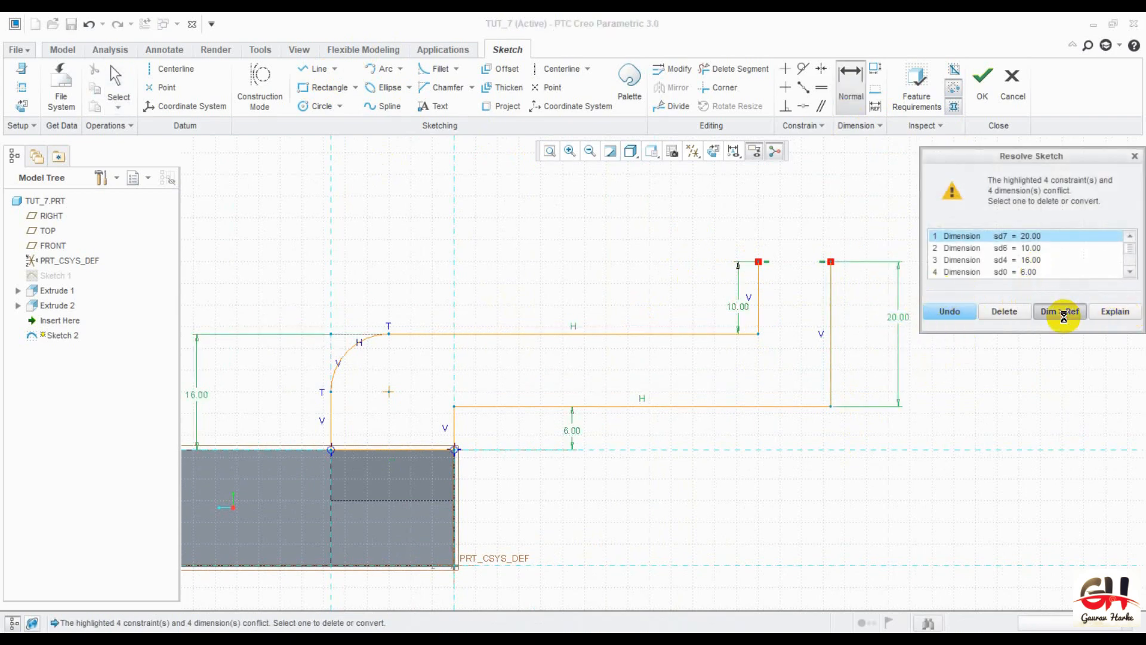
double_click(908, 314)
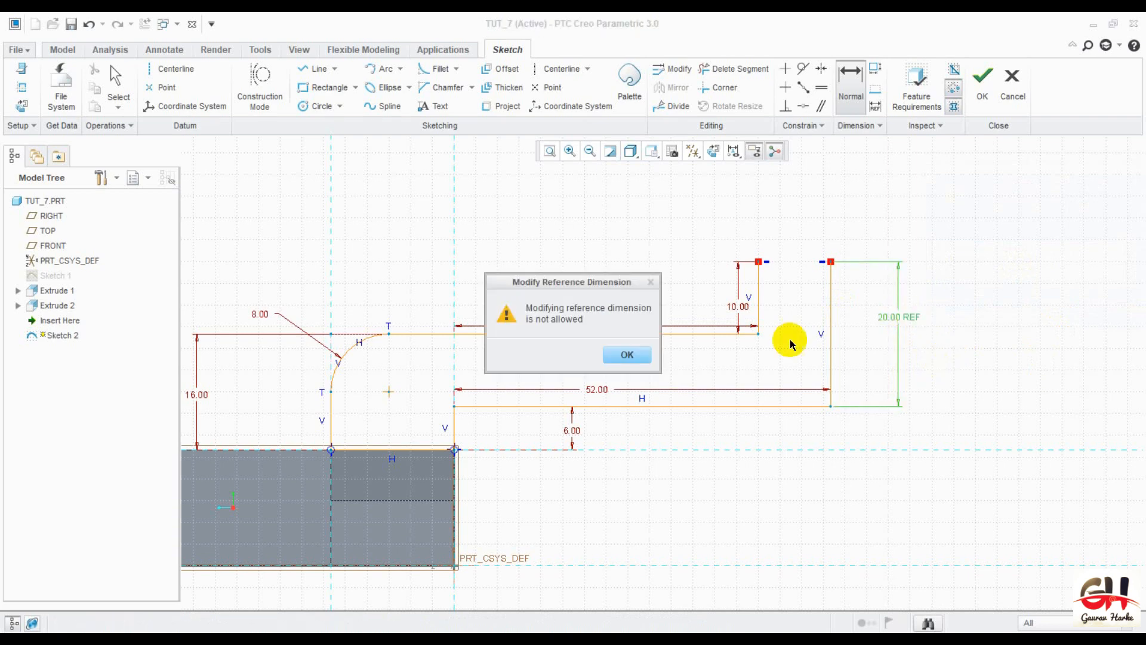
click(627, 355)
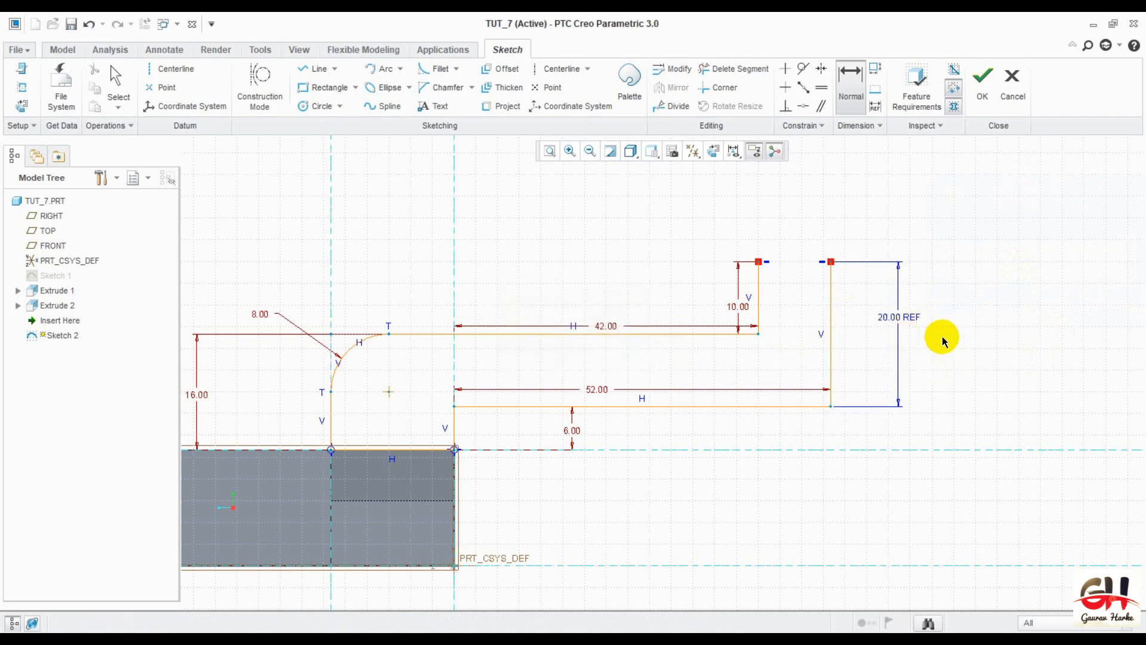
key(Delete)
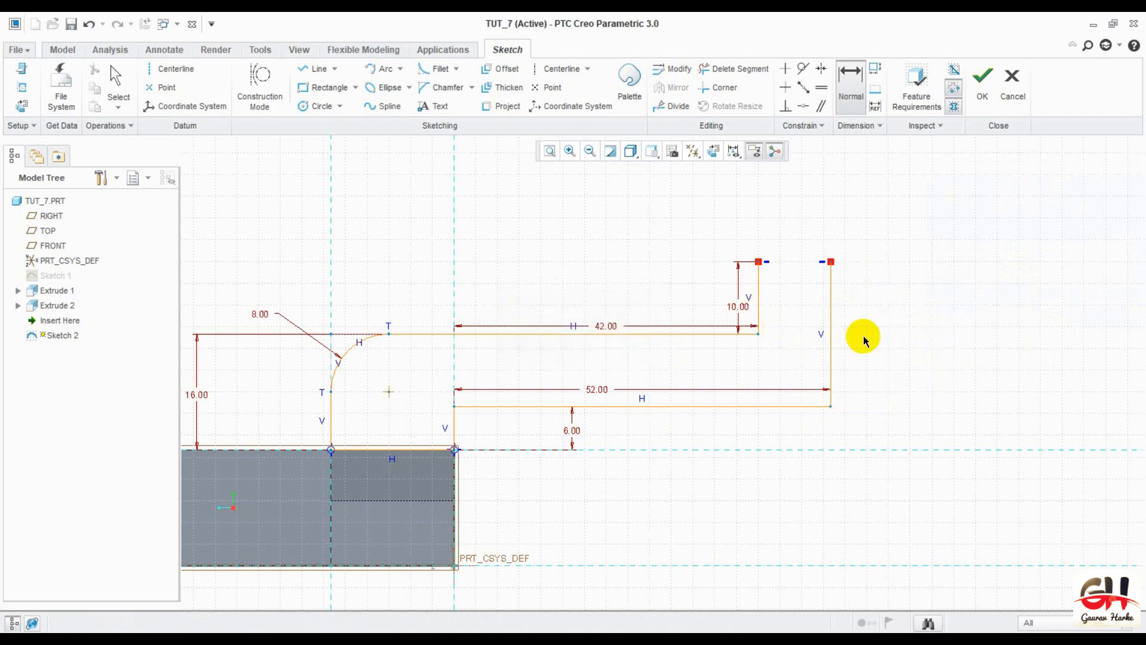
- Close the profile with a horizontal line joining the upper ends of the two vertical lines and finish the sketch
mouse_move(872, 358)
shift+middle_down()
mouse_move(916, 397)
mouse_move(986, 375)
shift+middle_up()
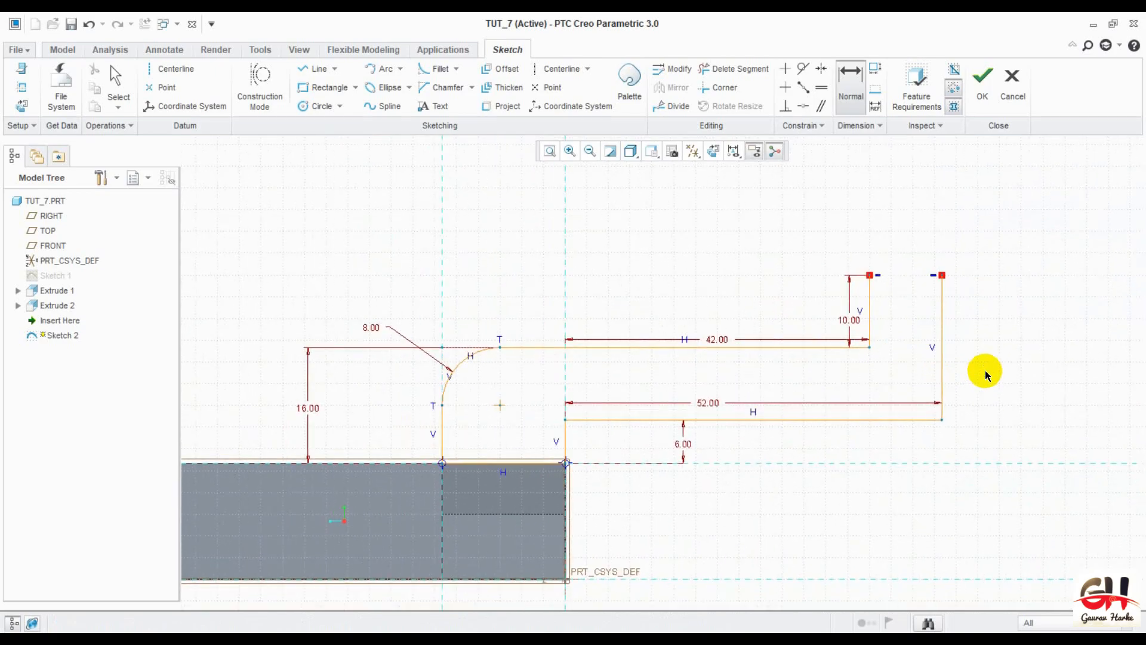
key(alt+Tab)
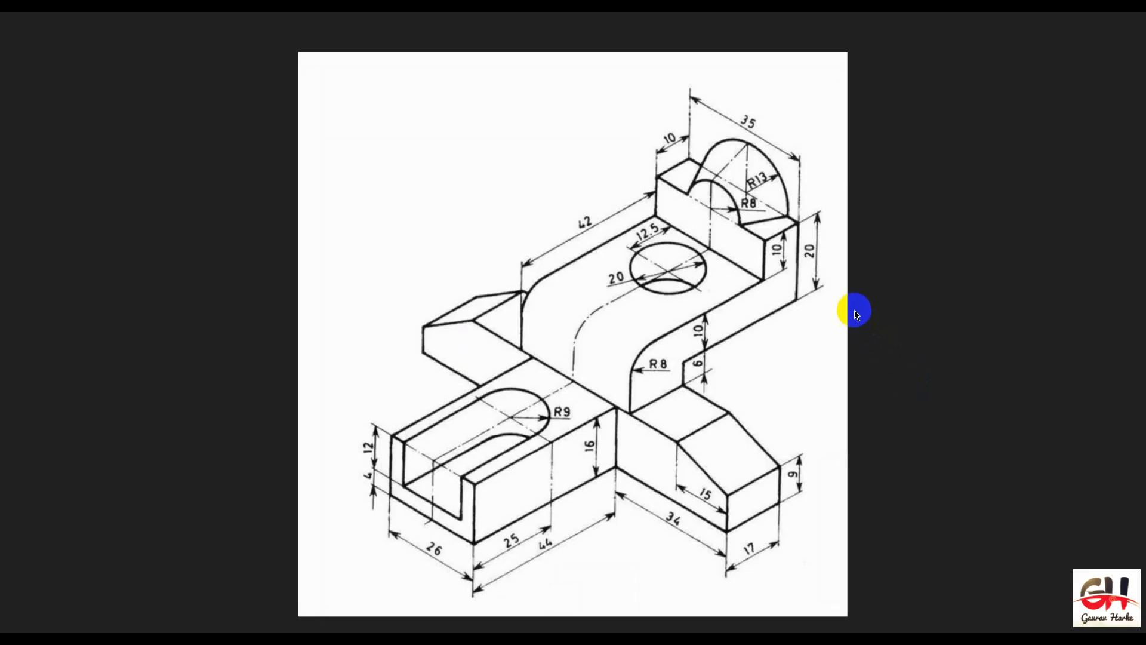
click(856, 267)
key(alt+Tab)
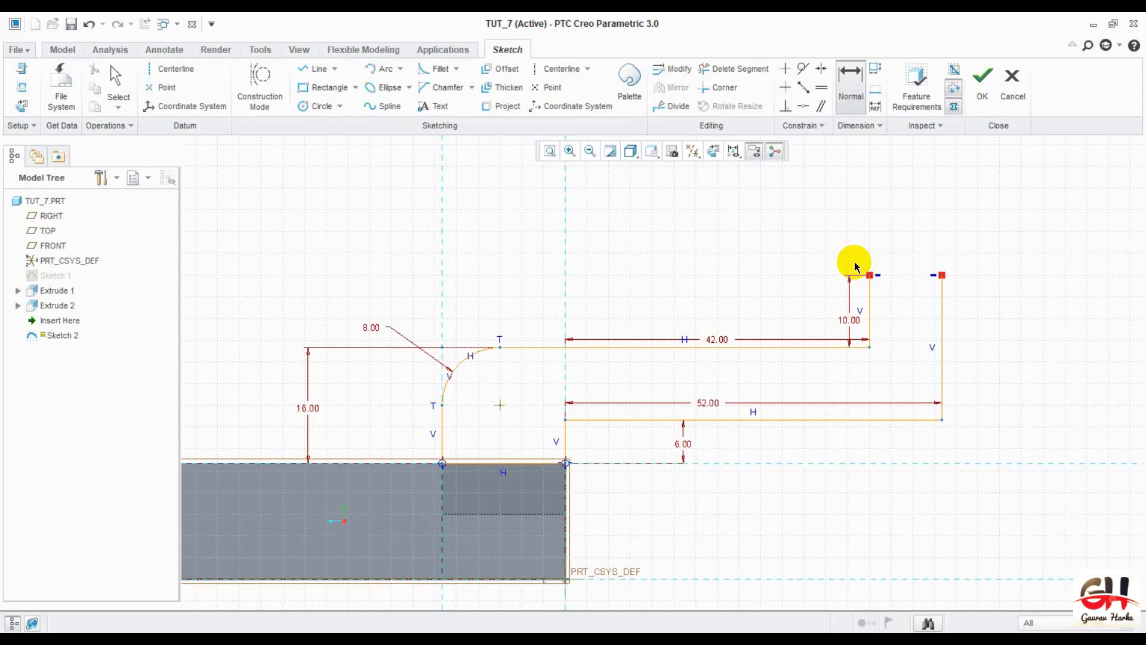
click(320, 72)
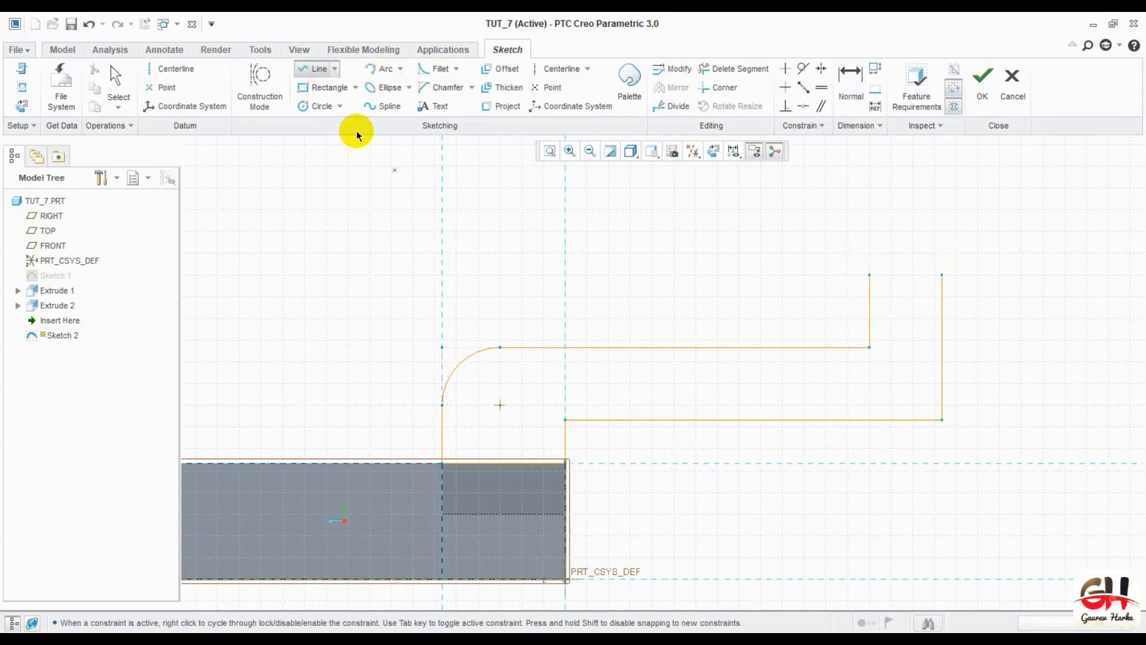
click(870, 275)
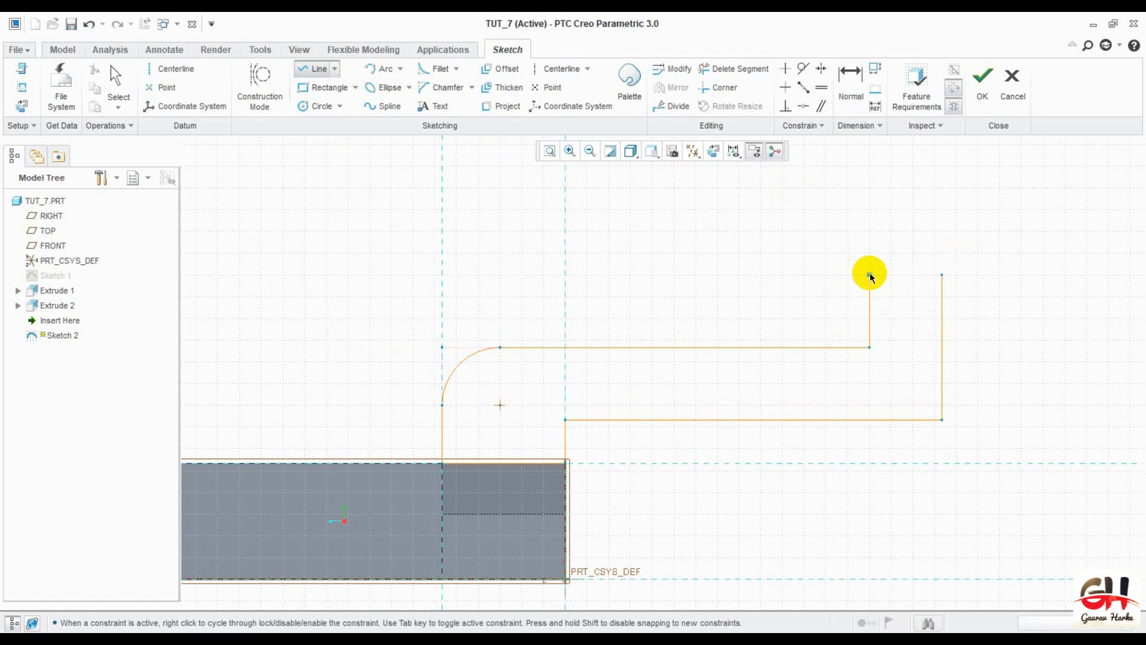
click(942, 274)
middle_click(1015, 335)
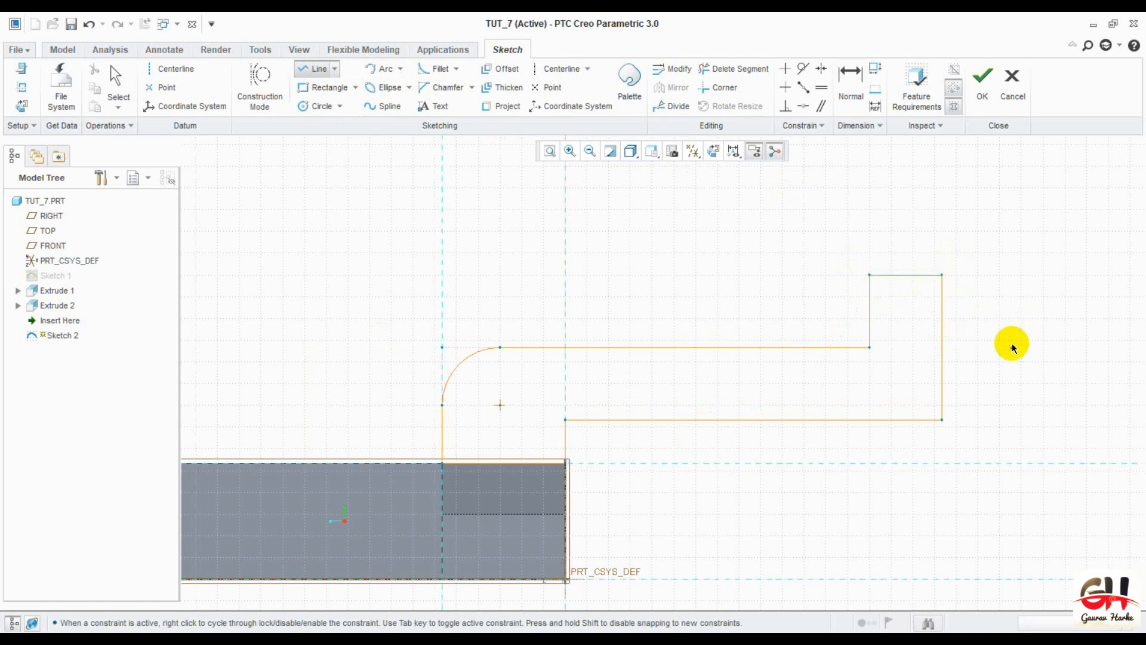
middle_click(1036, 293)
click(680, 355)
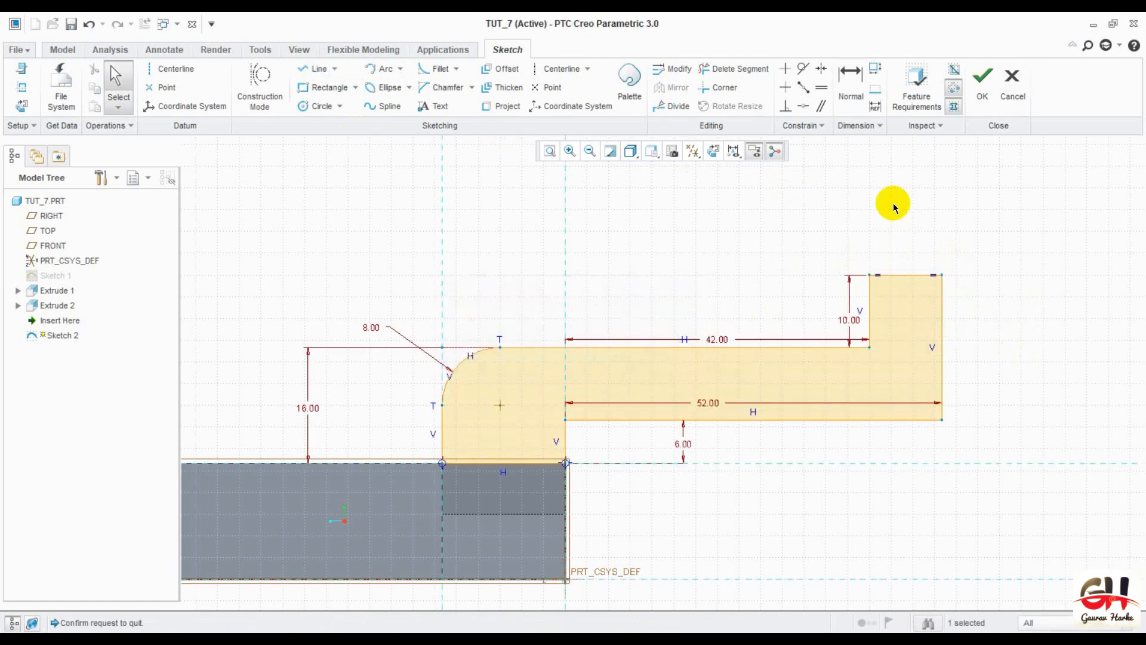
click(991, 89)
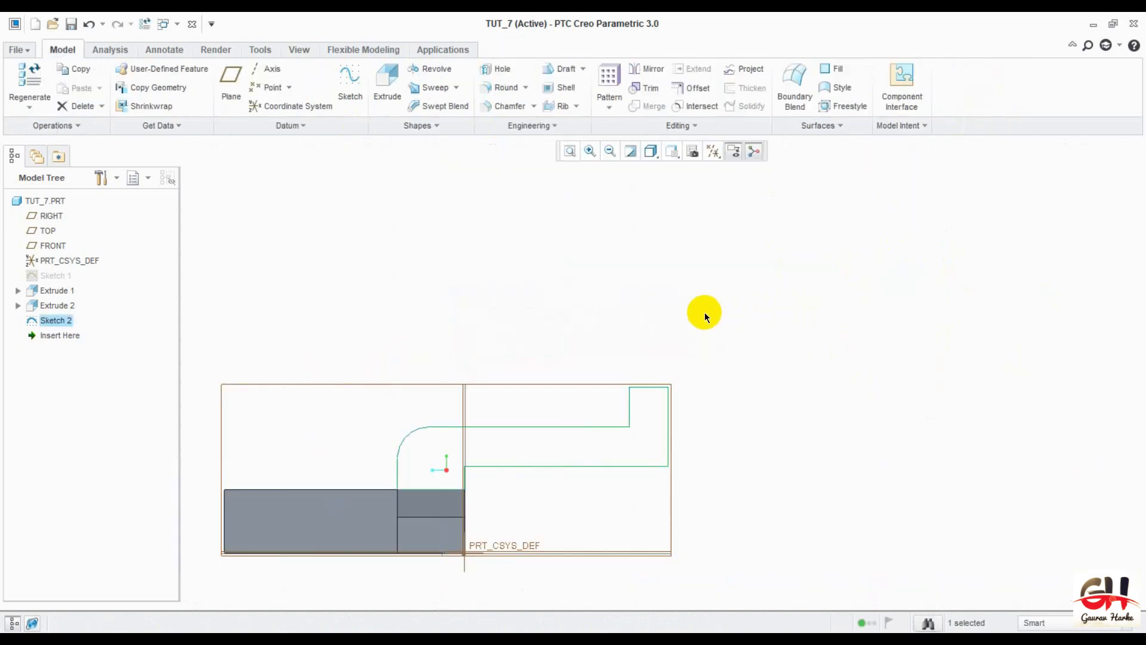
- Extrude the stepped rear arm's side profile symmetrically about its sketch plane
mouse_move(767, 343)
middle_down()
mouse_move(716, 353)
mouse_move(770, 342)
mouse_move(744, 335)
mouse_move(759, 354)
middle_up()
shift+middle_drag(667, 370, 792, 285)
ctrl+middle_drag(763, 334, 764, 394)
mouse_move(706, 335)
shift+middle_down()
mouse_move(721, 312)
mouse_move(722, 328)
shift+middle_up()
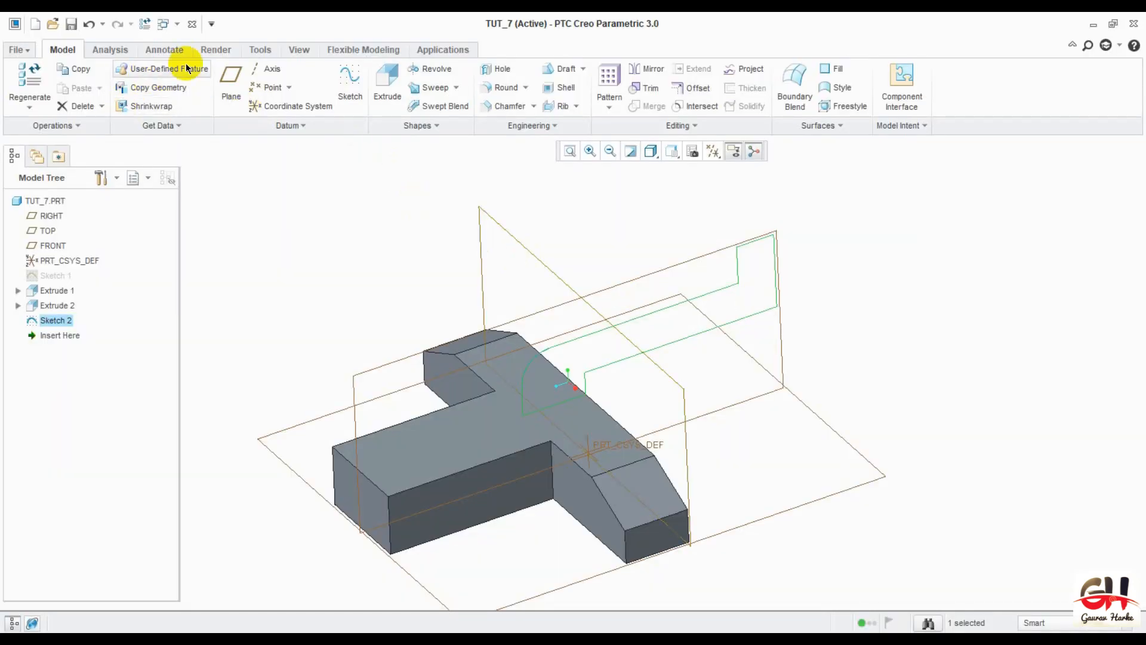
click(382, 90)
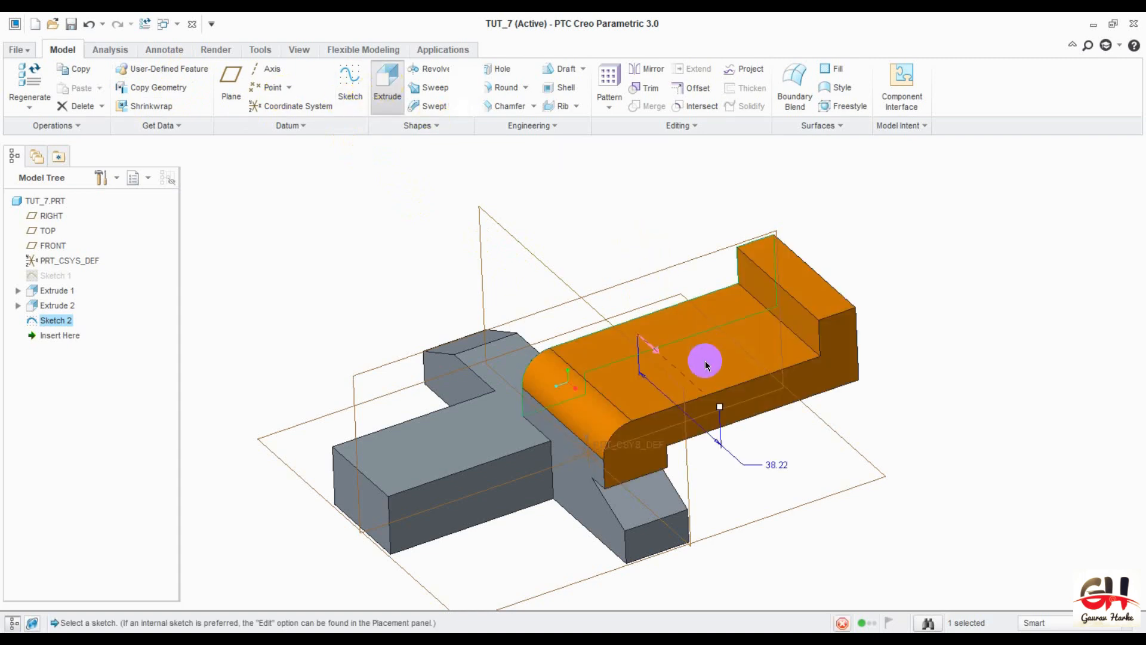
click(86, 91)
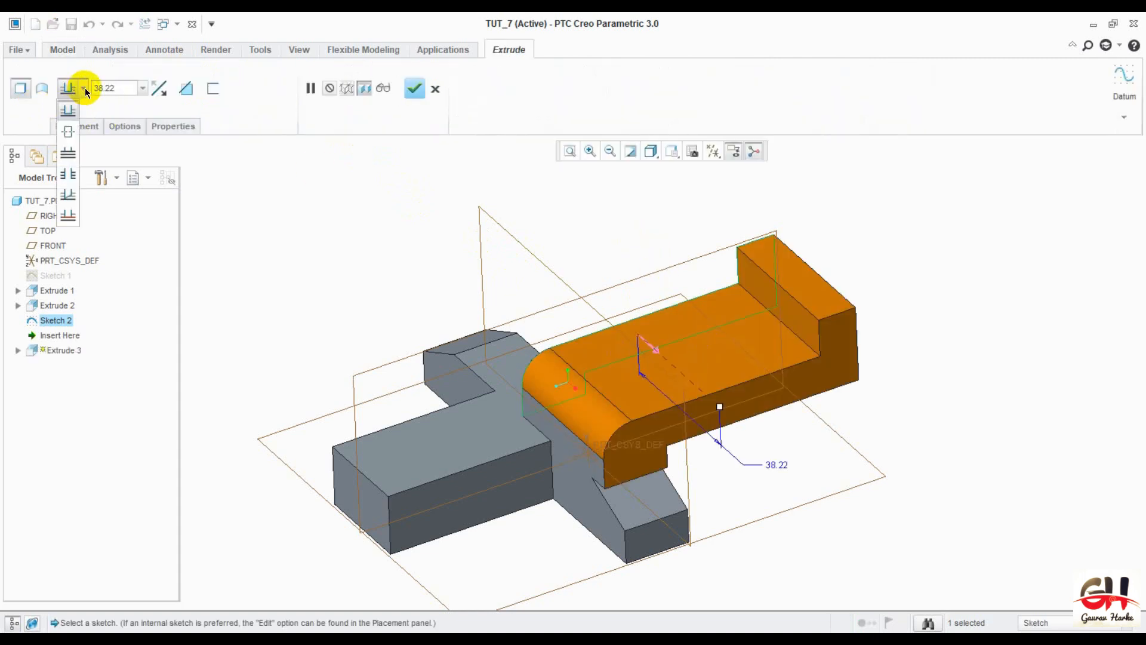
click(69, 129)
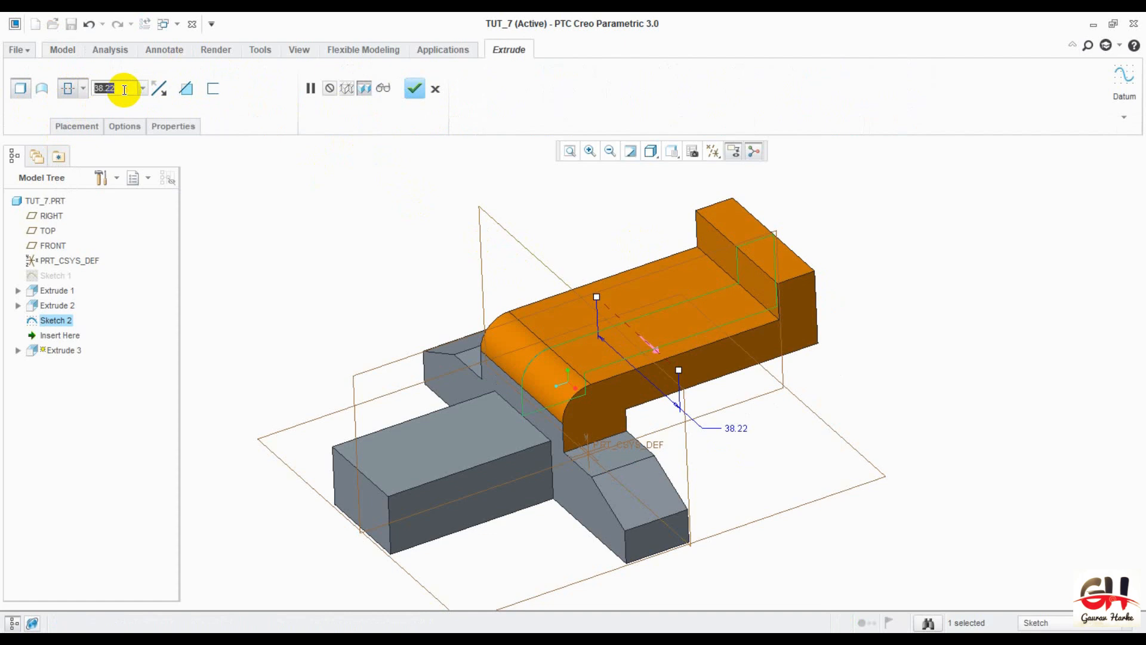
- Set the rear arm's symmetric extrusion depth to 35 and complete the feature
key(BackSpace)
key(BackSpace)
key(BackSpace)
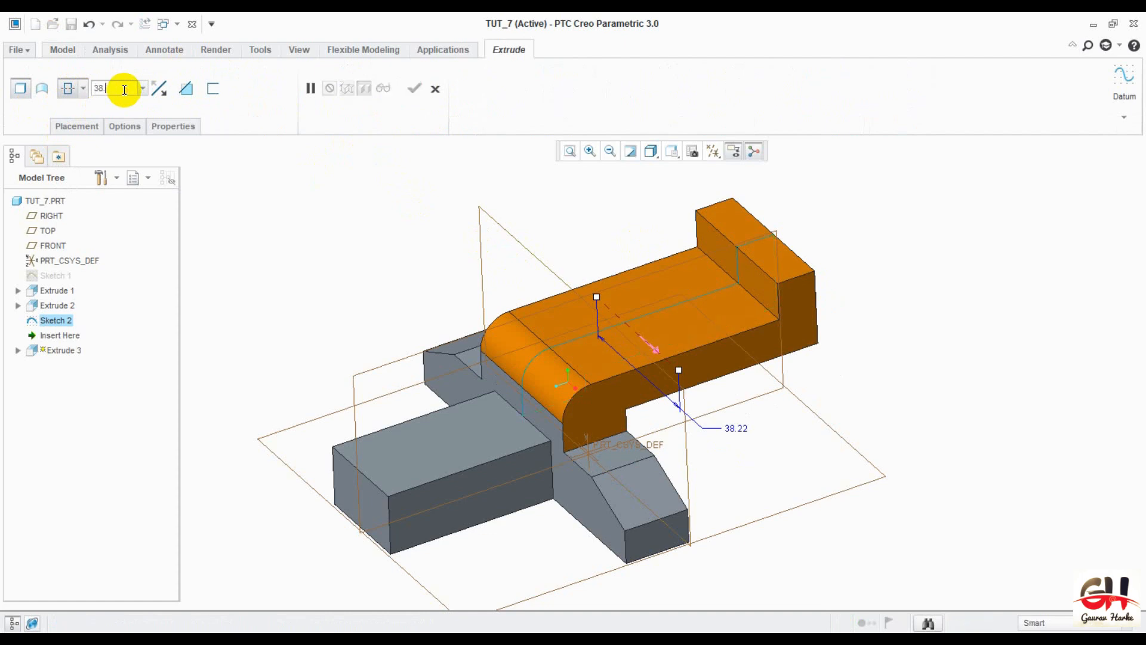
text(35)
key(Return)
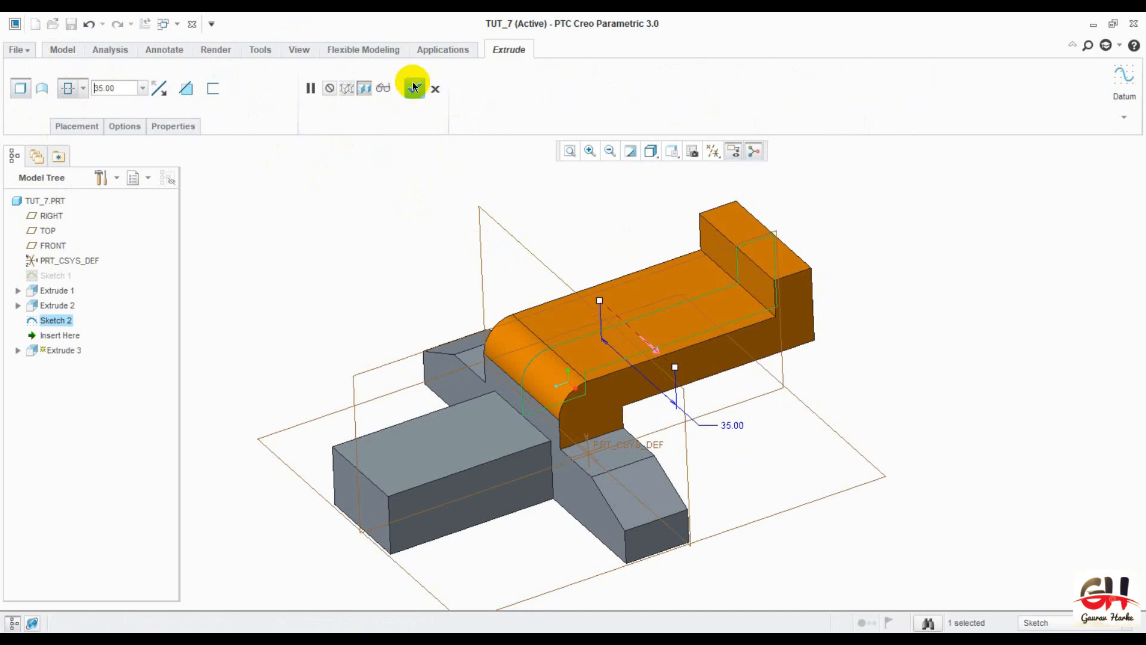
click(413, 88)
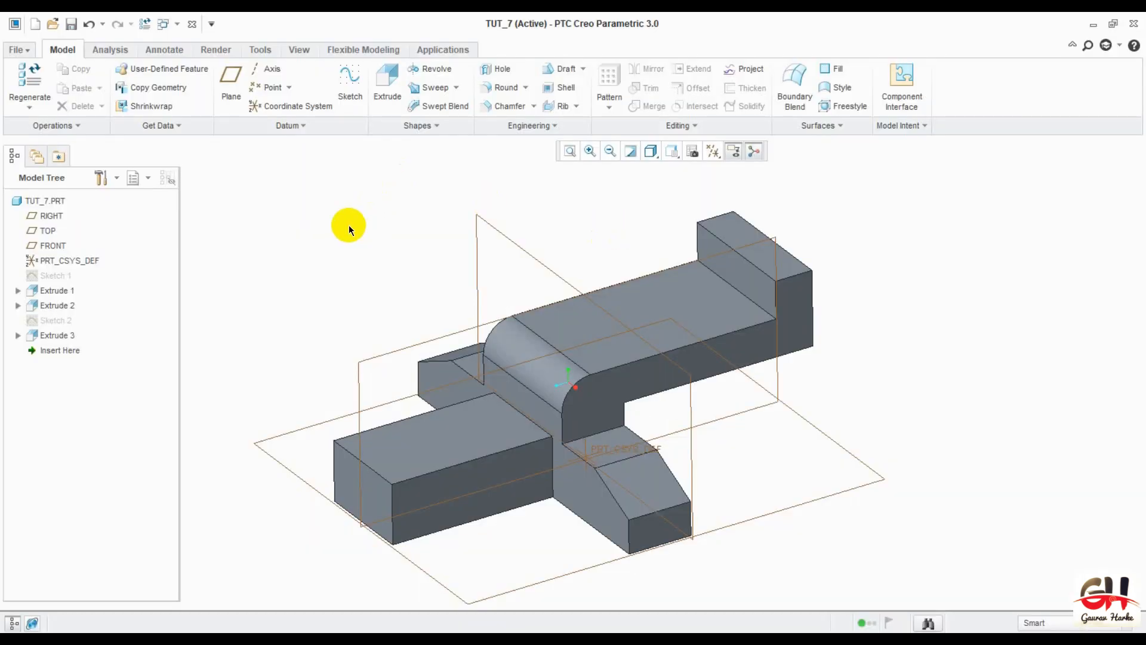
- Start an extrusion sketch on the front block's top face with a horizontal centerline along its axis and a vertical centerline across the block
click(385, 93)
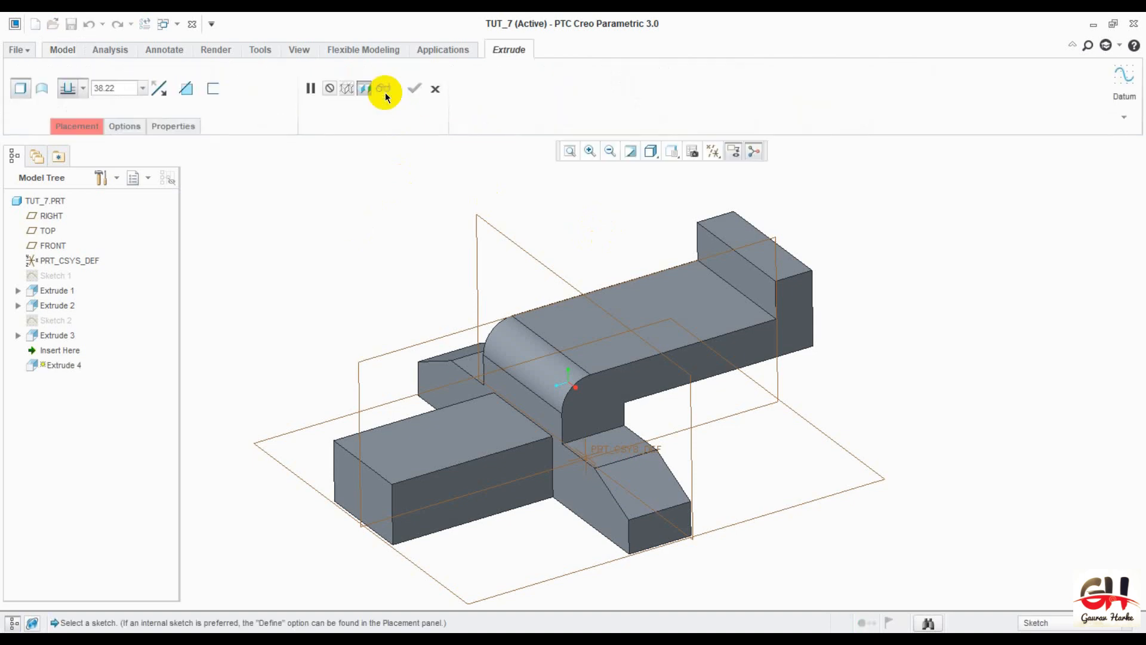
click(430, 441)
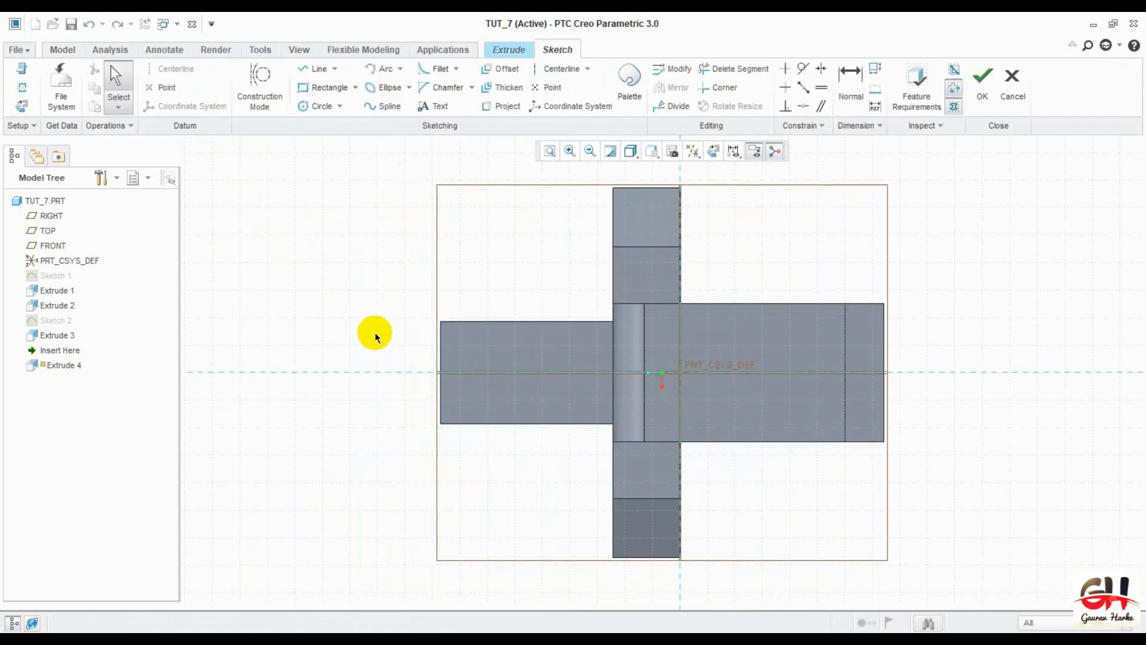
mouse_move(376, 333)
ctrl+middle_down()
mouse_move(385, 434)
mouse_move(273, 350)
ctrl+middle_up()
click(561, 69)
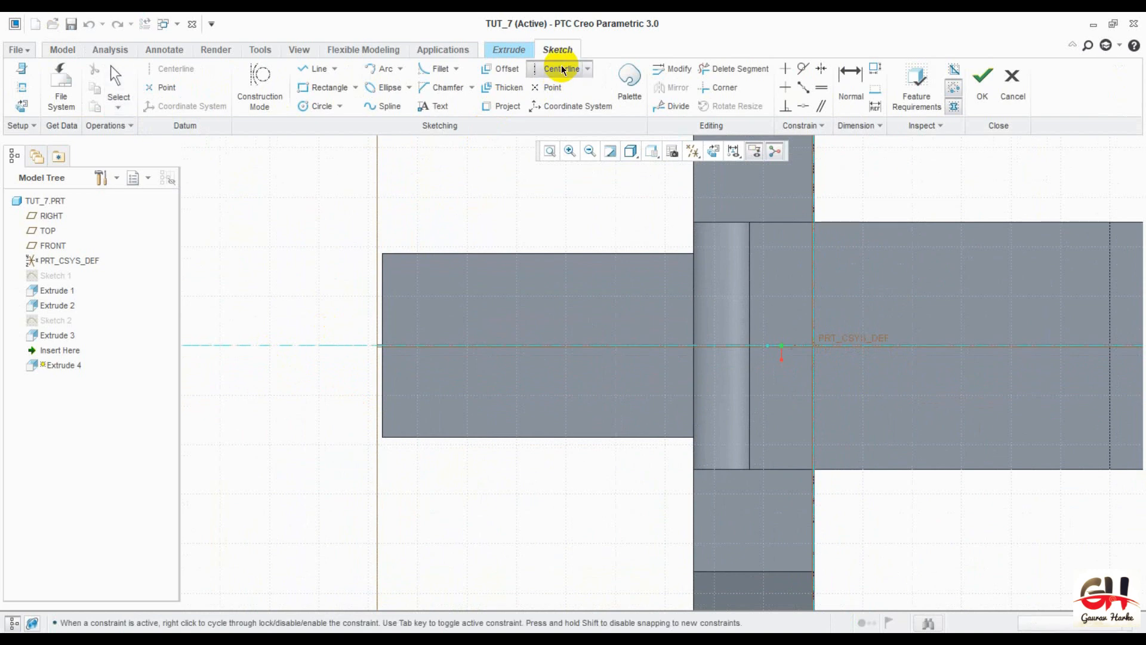
click(296, 346)
click(449, 351)
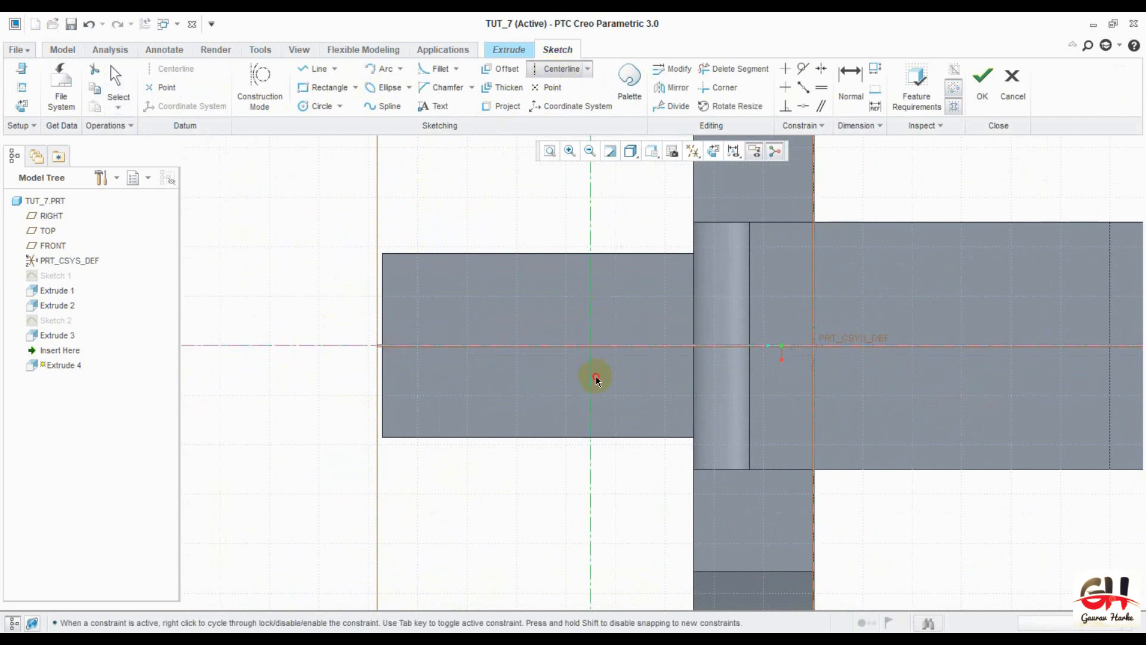
middle_click(517, 206)
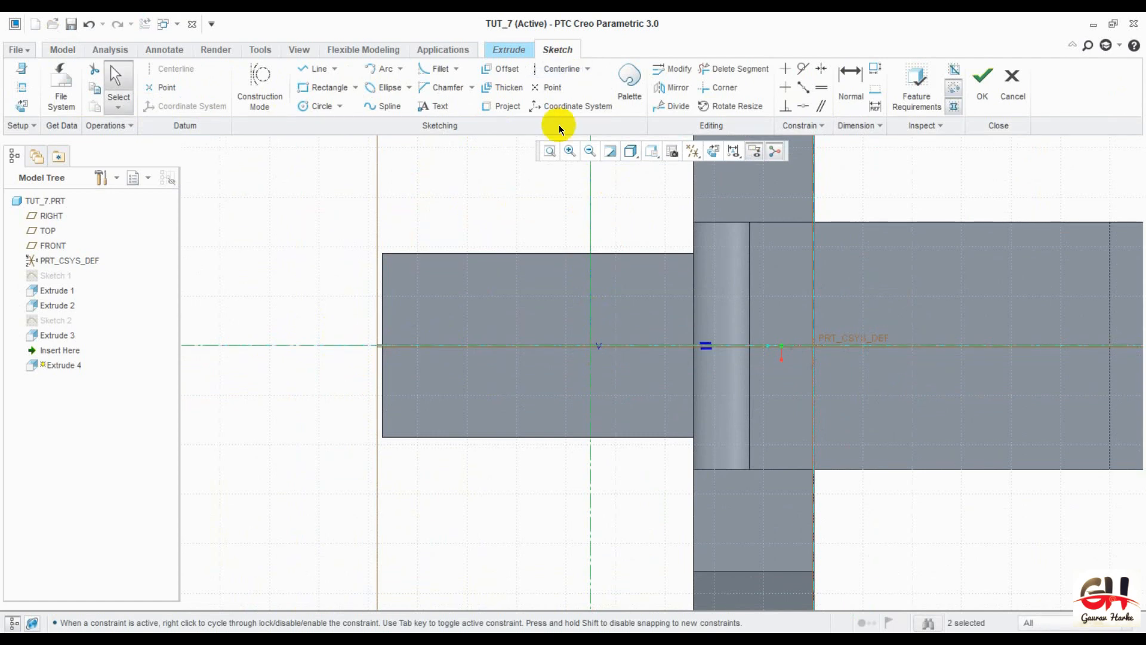
- Check the reference drawing and dimension the vertical centerline 25 from the block's front end
click(845, 90)
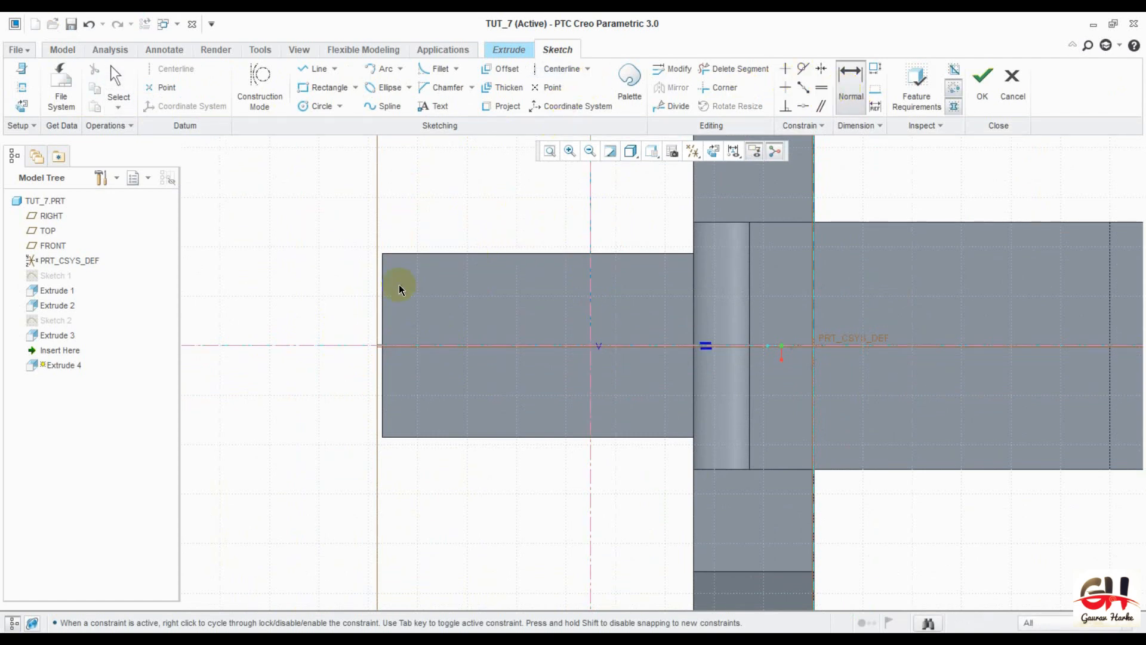
click(589, 211)
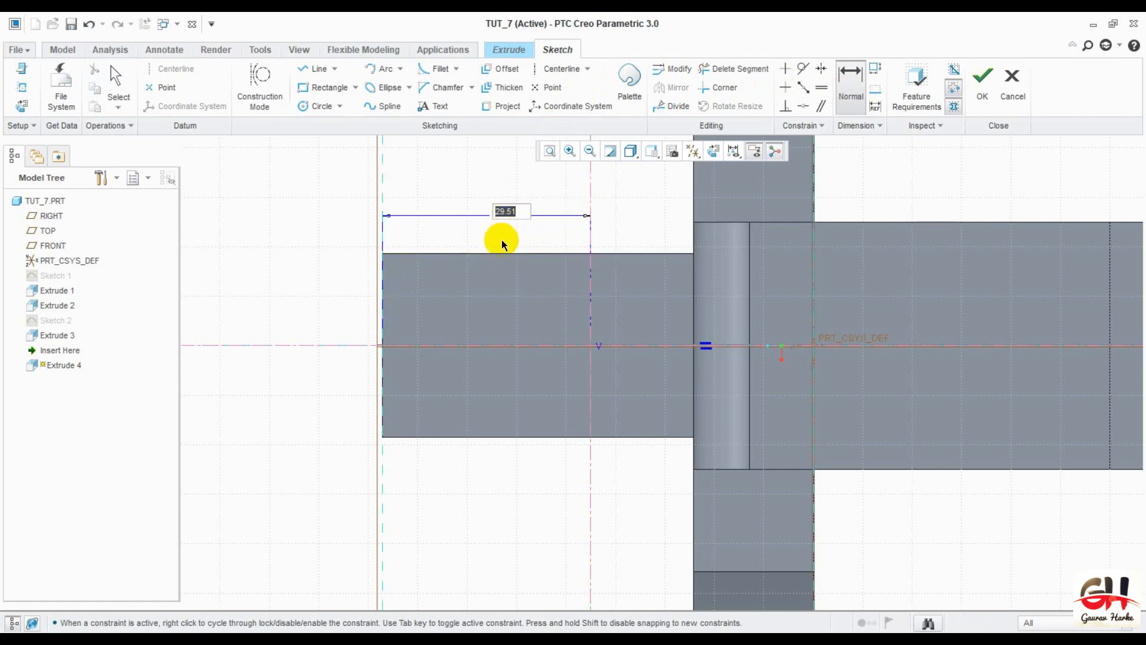
key(alt+Tab)
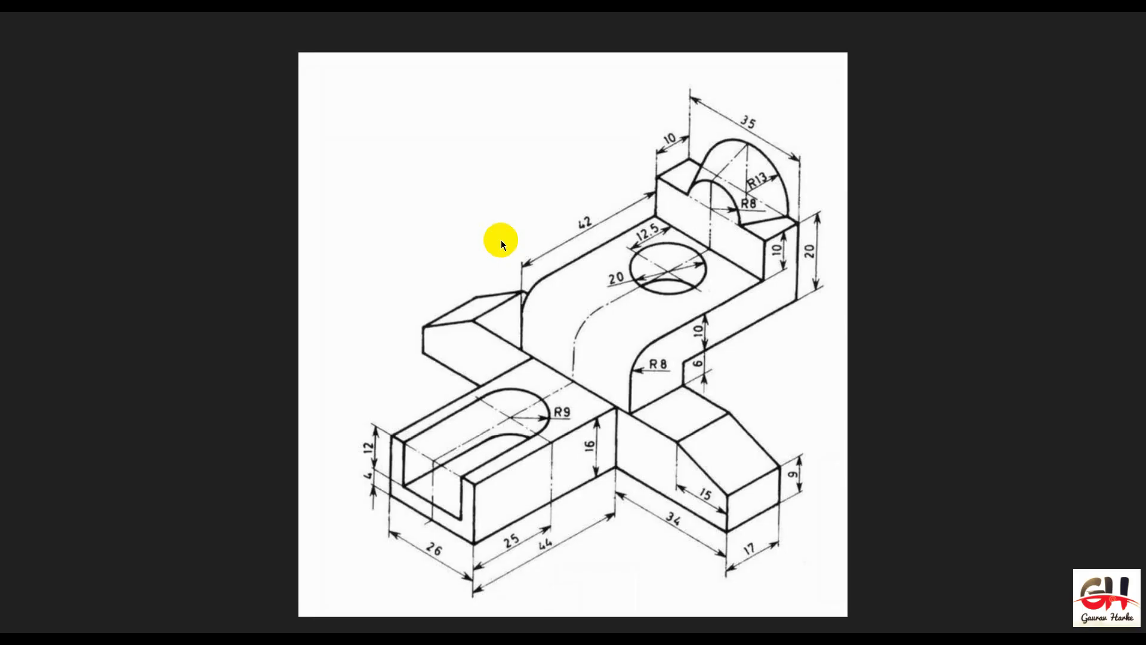
key(alt+Tab)
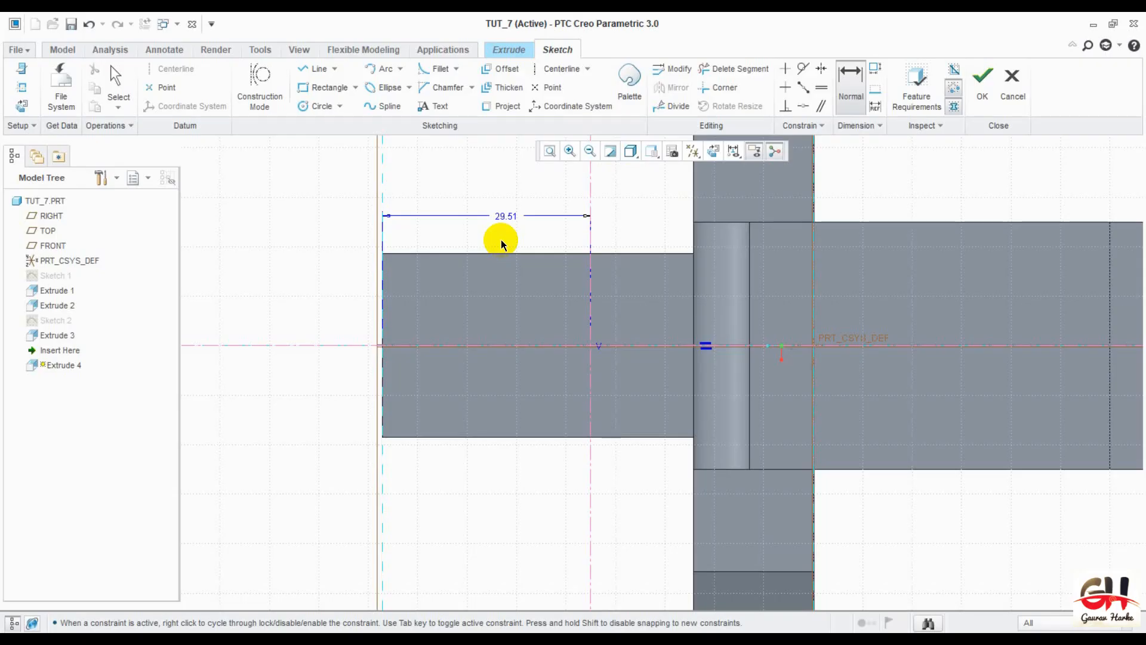
middle_click(504, 217)
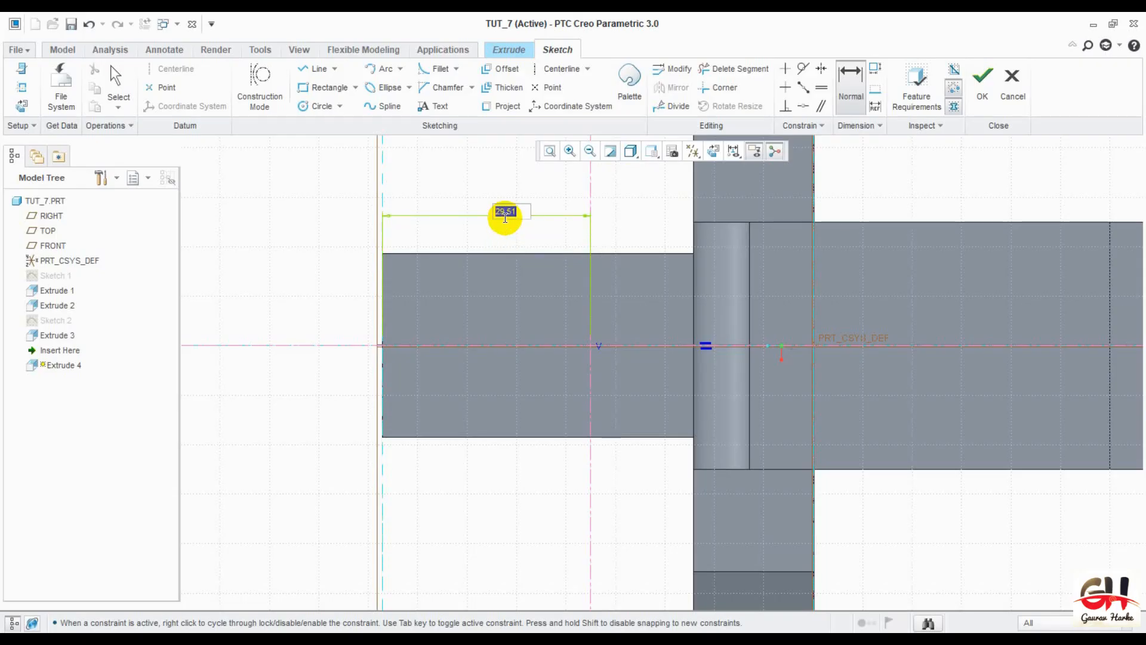
text(25)
key(Return)
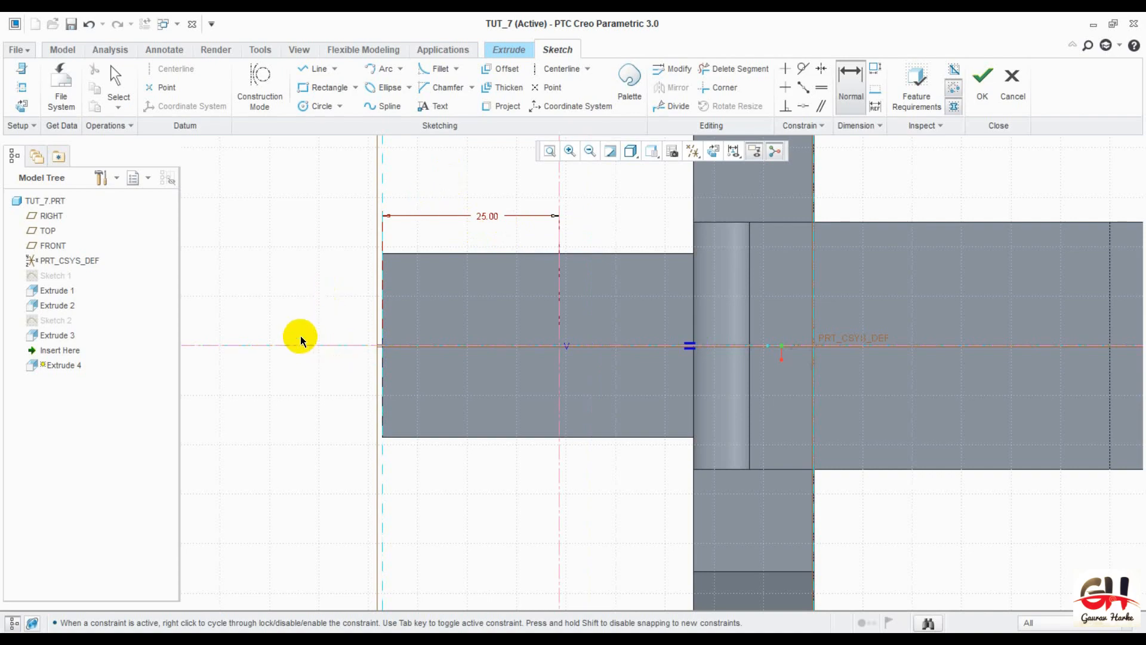
- Sketch a circle centred on the intersection of the two centerlines and set its diameter to 18
key(alt+Tab)
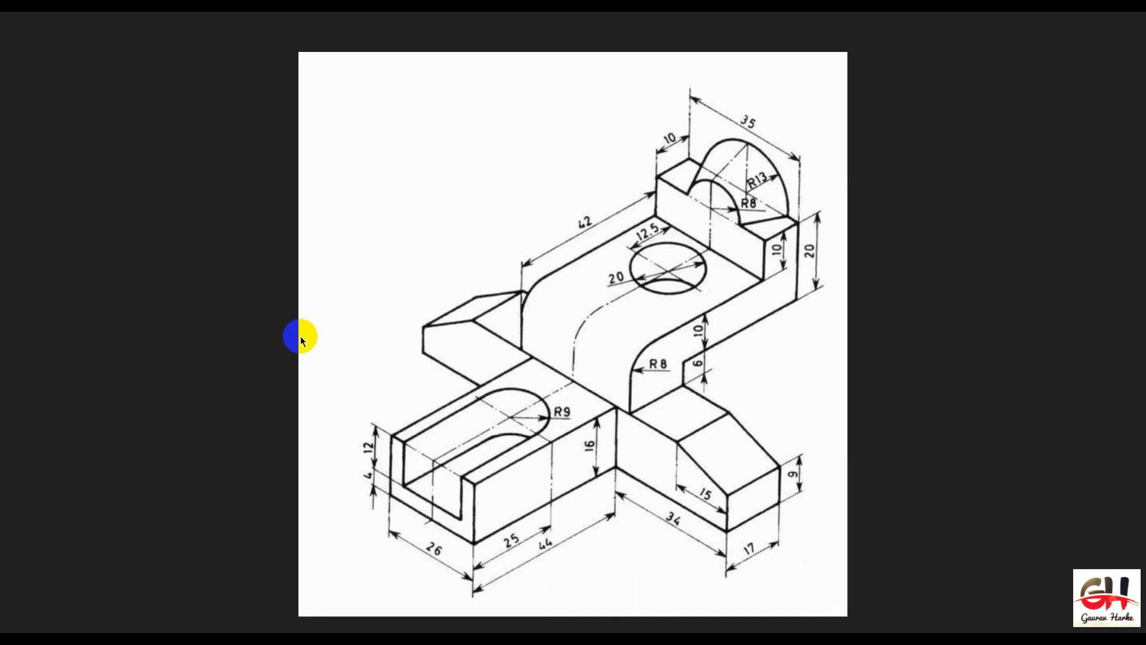
key(alt+Tab)
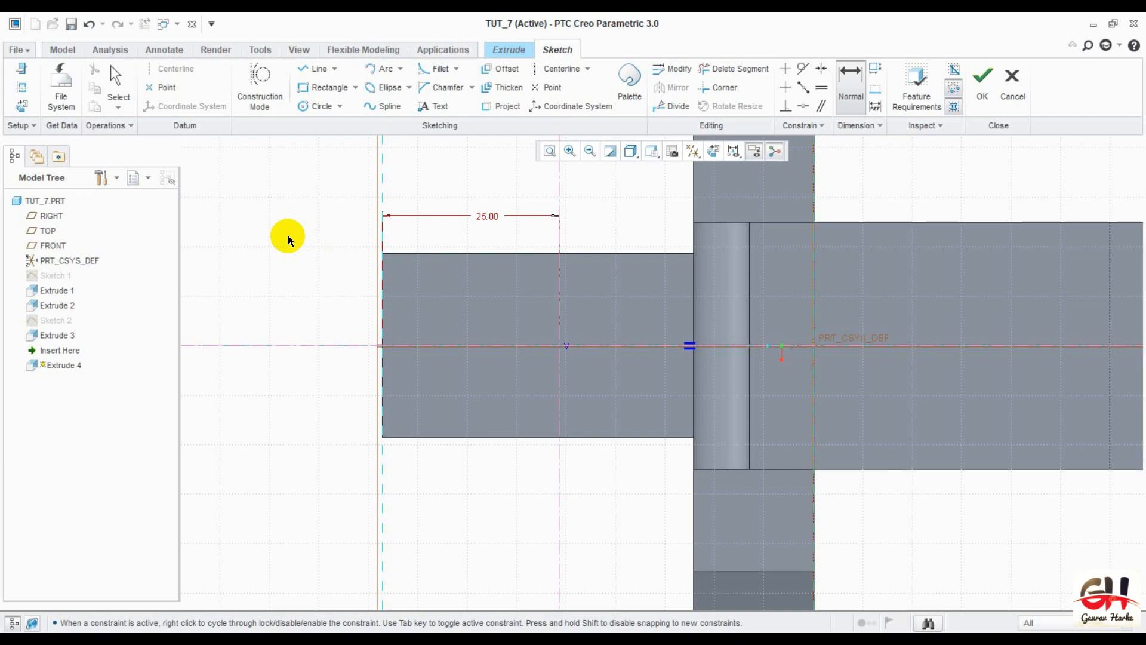
click(316, 106)
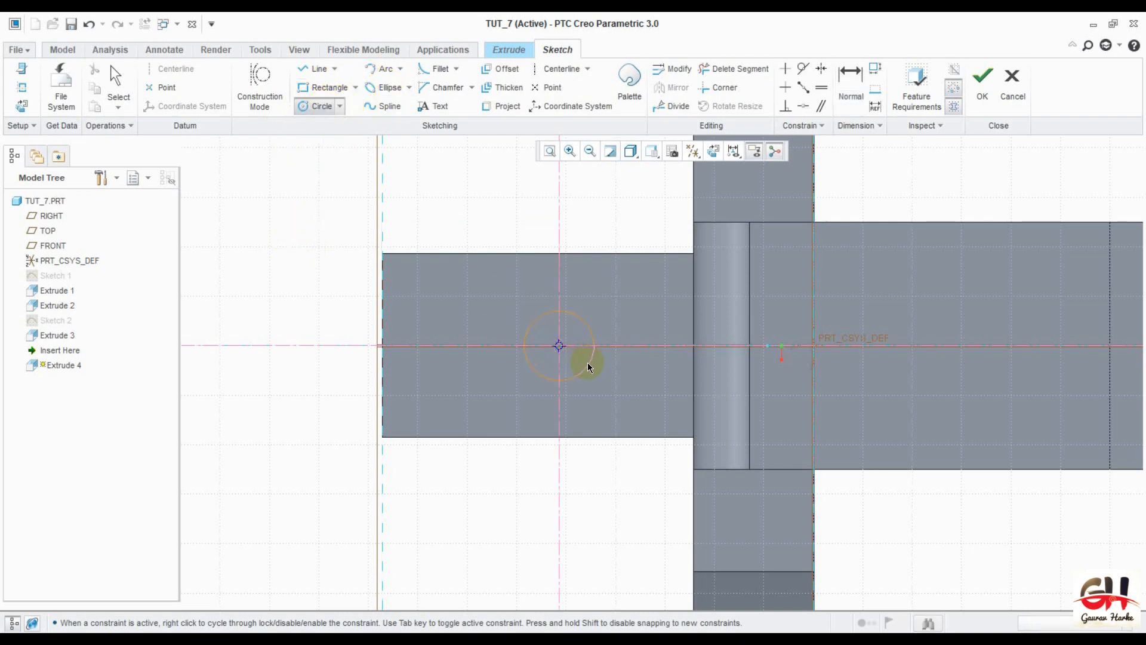
click(602, 378)
middle_click(620, 218)
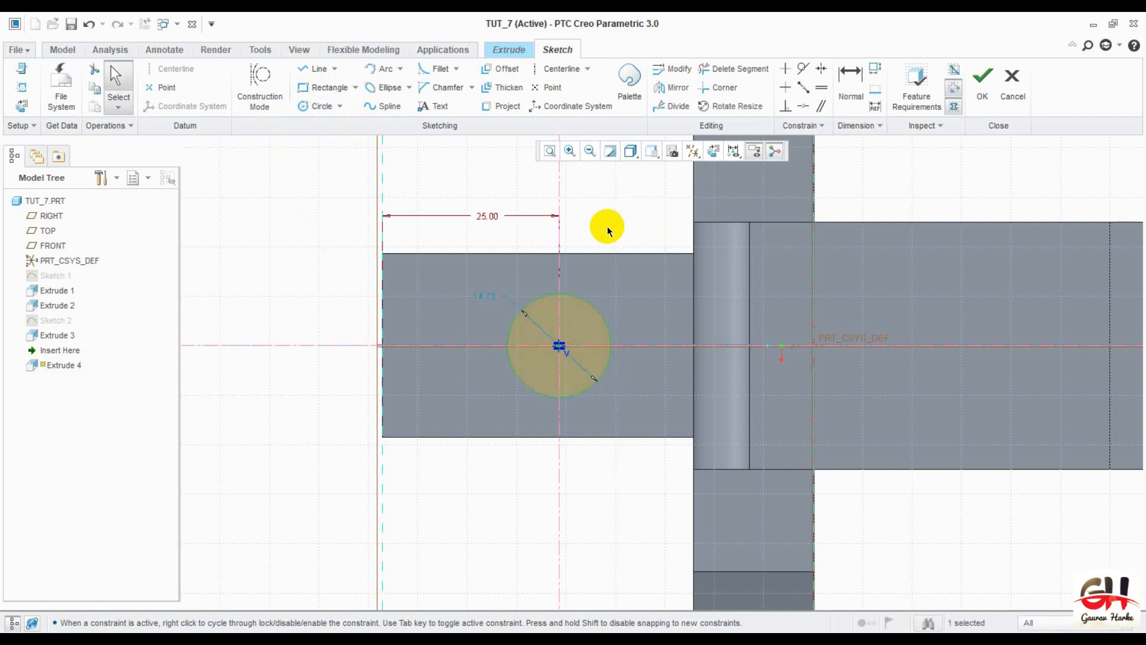
drag(486, 302, 633, 221)
double_click(632, 217)
text(18)
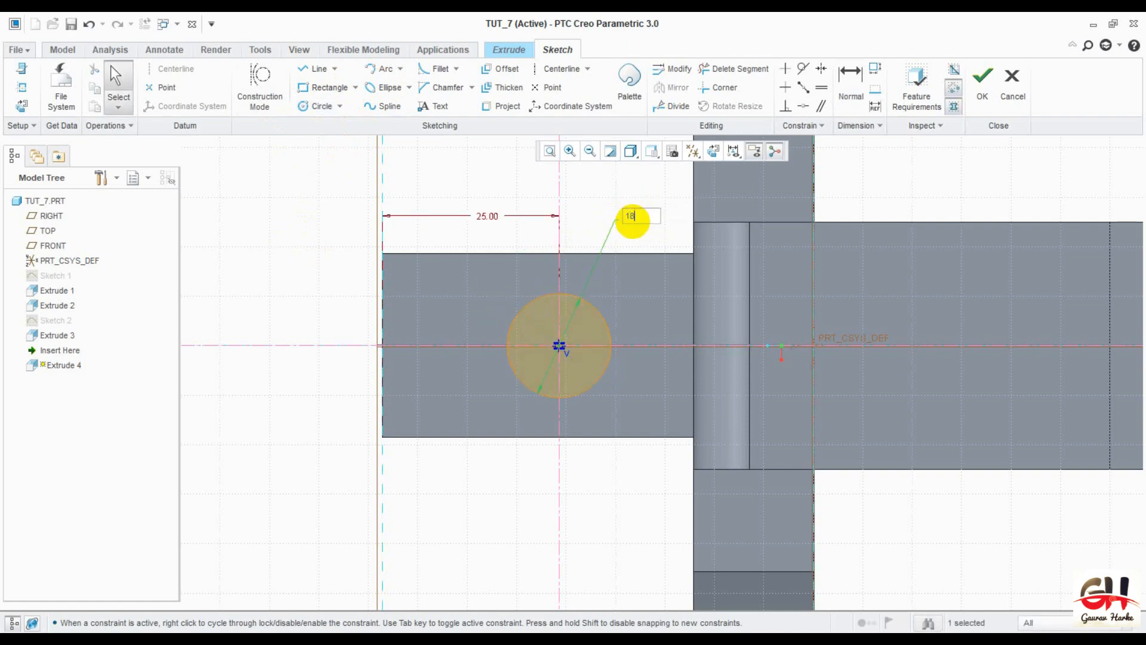
key(Return)
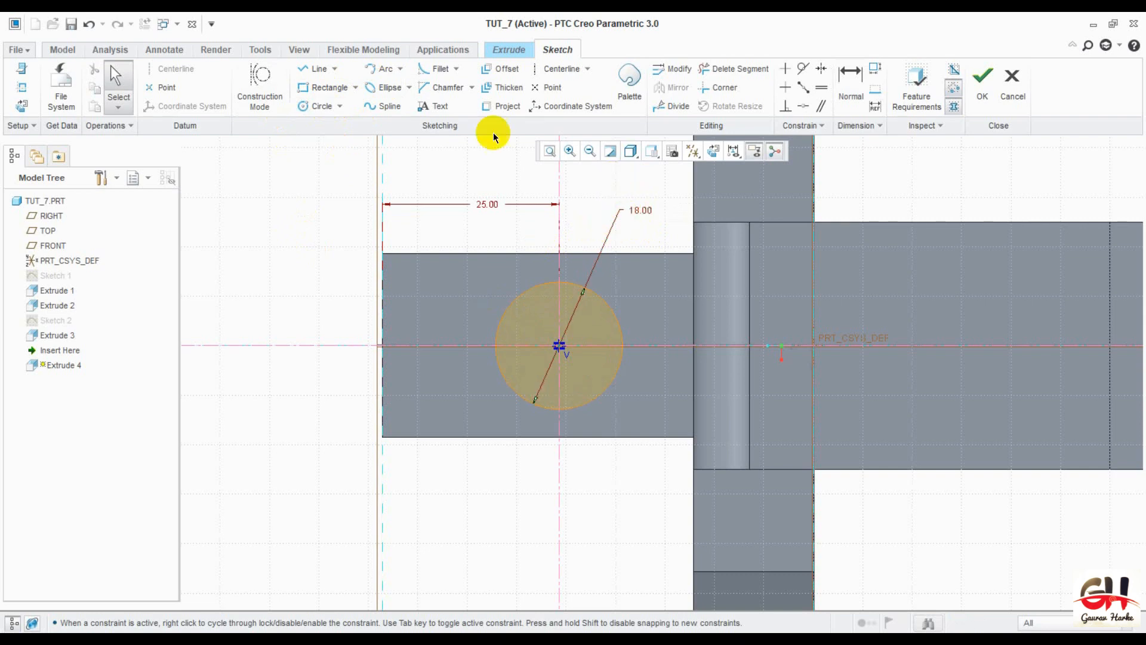
- Sketch two tangent lines about 27.8 long from the circle past the block's front end and join their outer ends with a vertical line
click(309, 71)
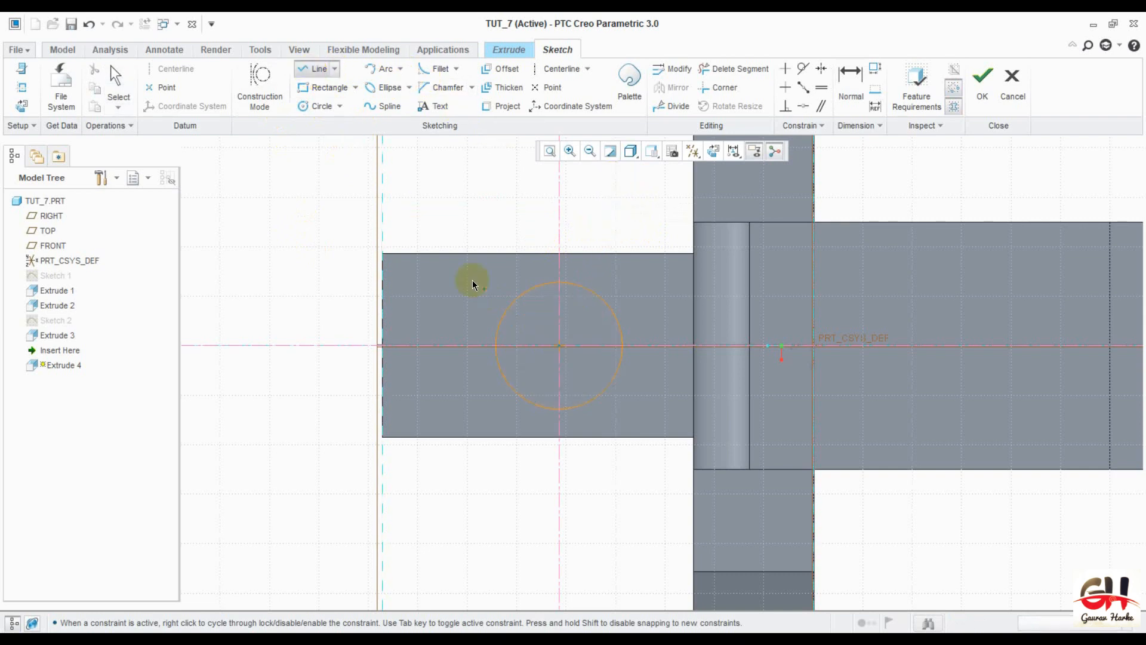
click(558, 282)
click(314, 305)
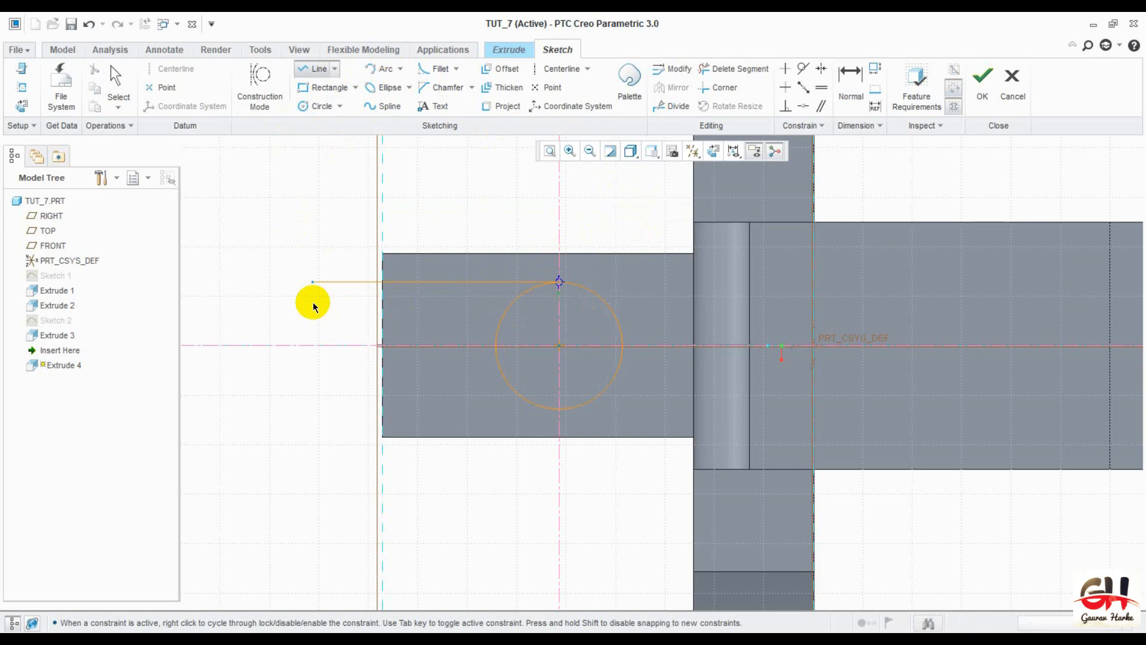
click(363, 290)
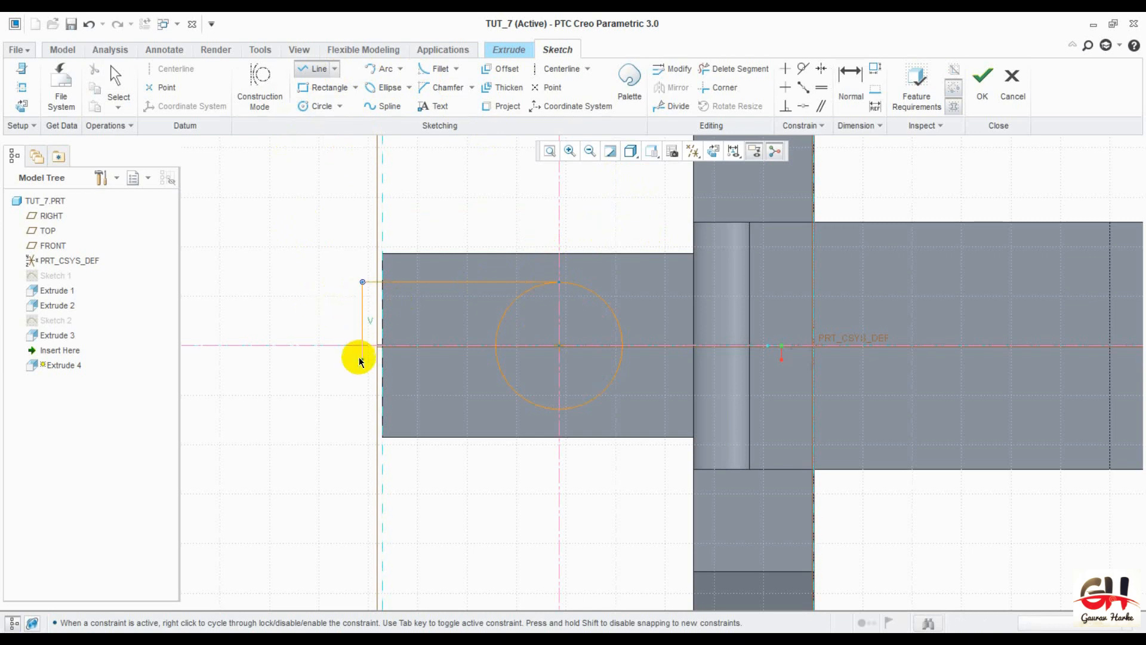
middle_click(356, 409)
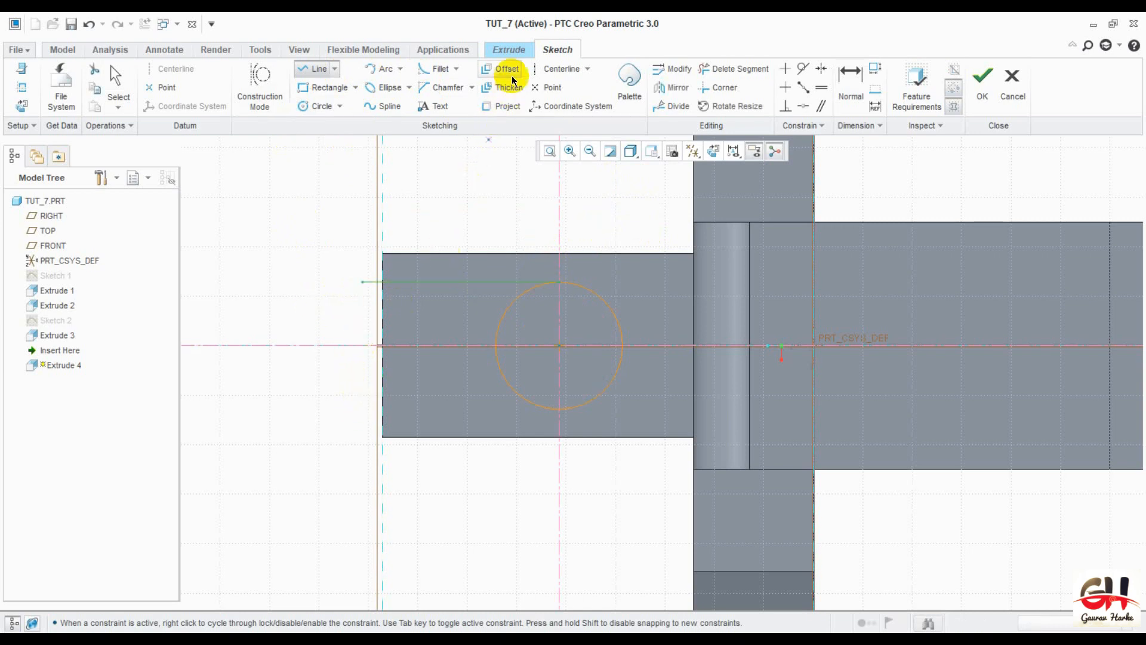
click(560, 410)
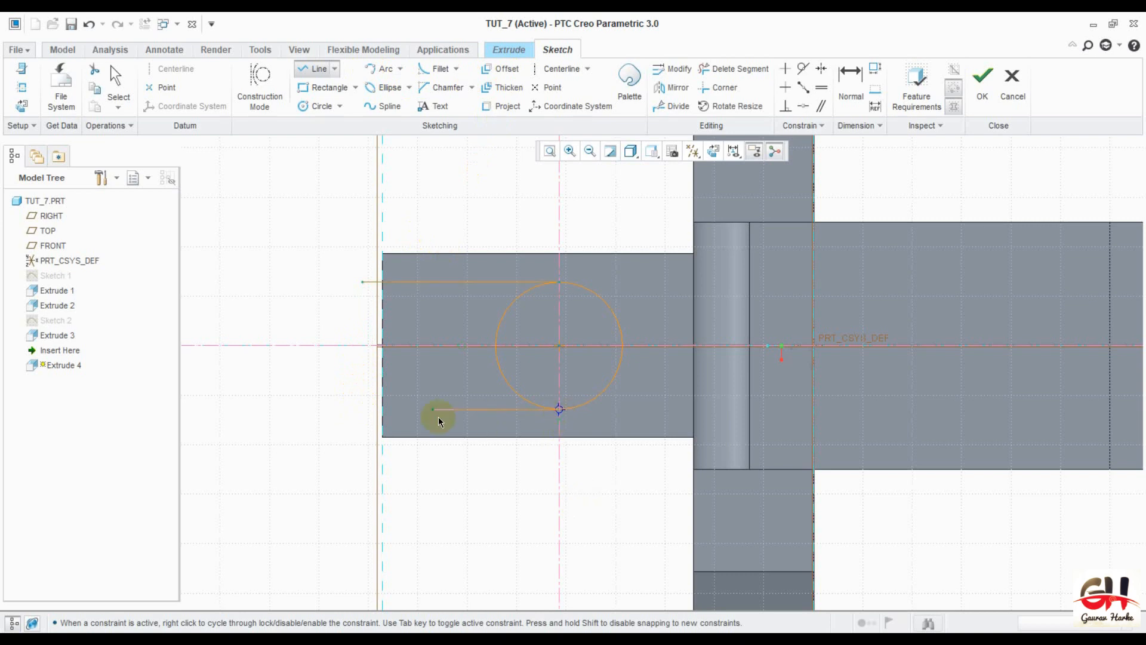
click(359, 408)
click(363, 283)
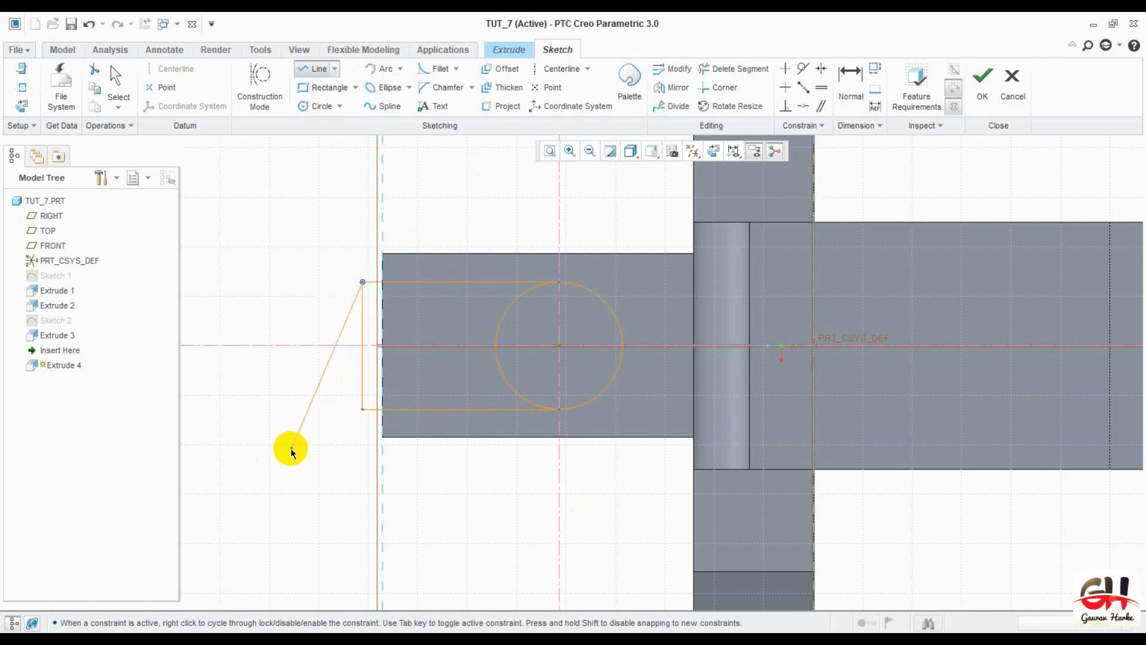
middle_click(291, 449)
middle_click(278, 450)
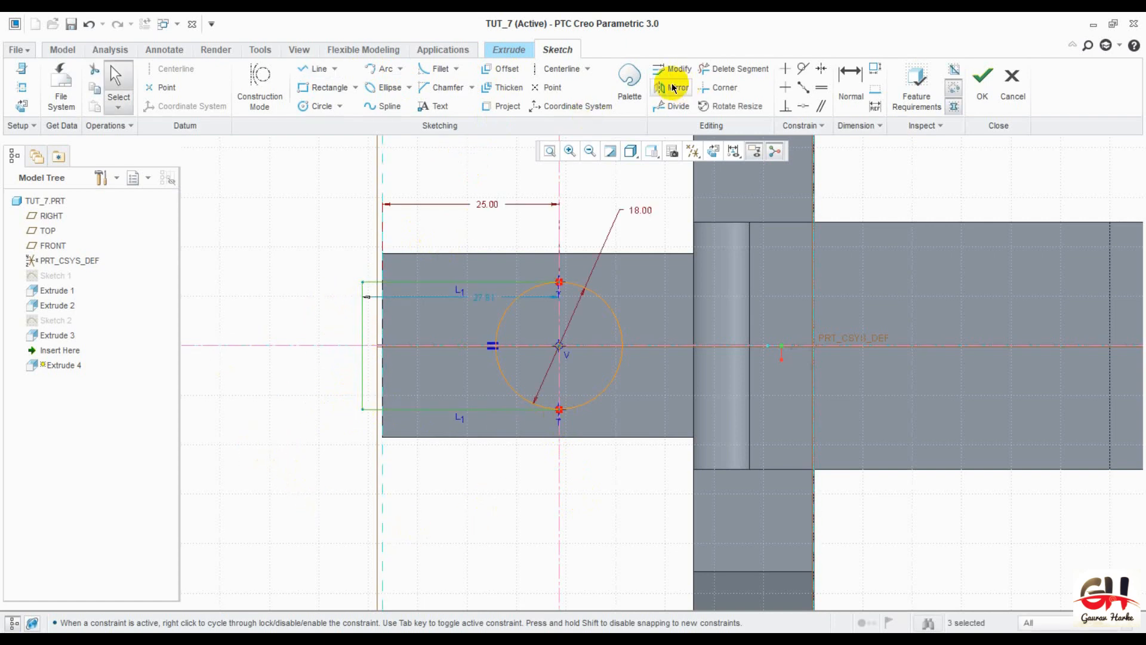
- Trim away the circle's inner half to leave a closed U-shaped slot profile, and finish the sketch
click(726, 69)
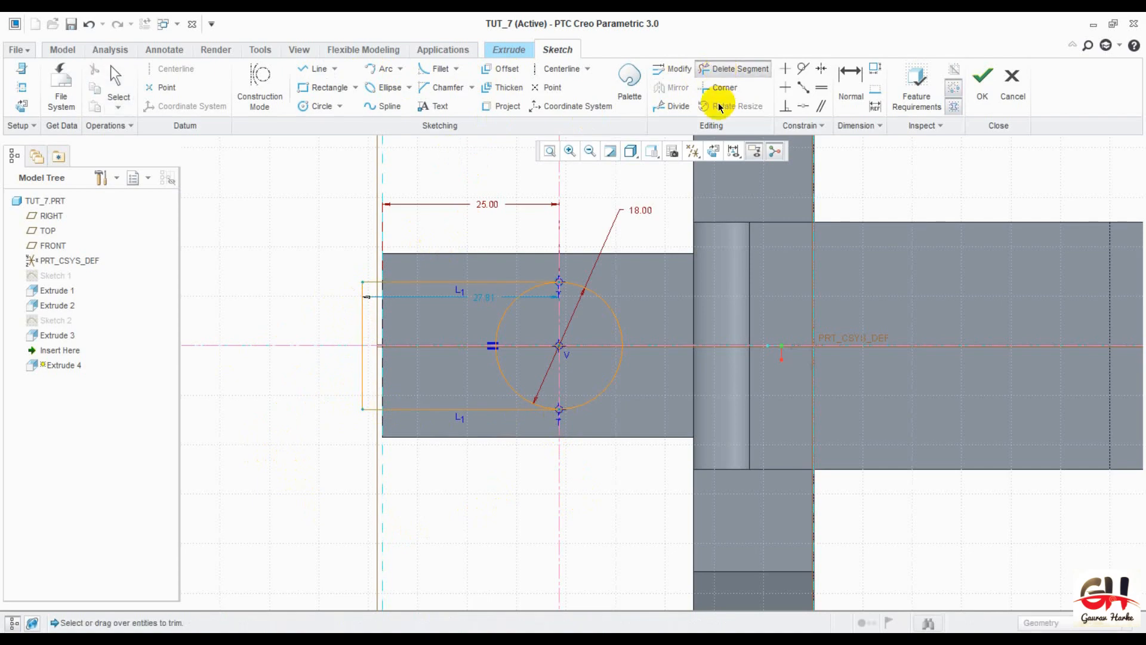
drag(523, 323, 521, 327)
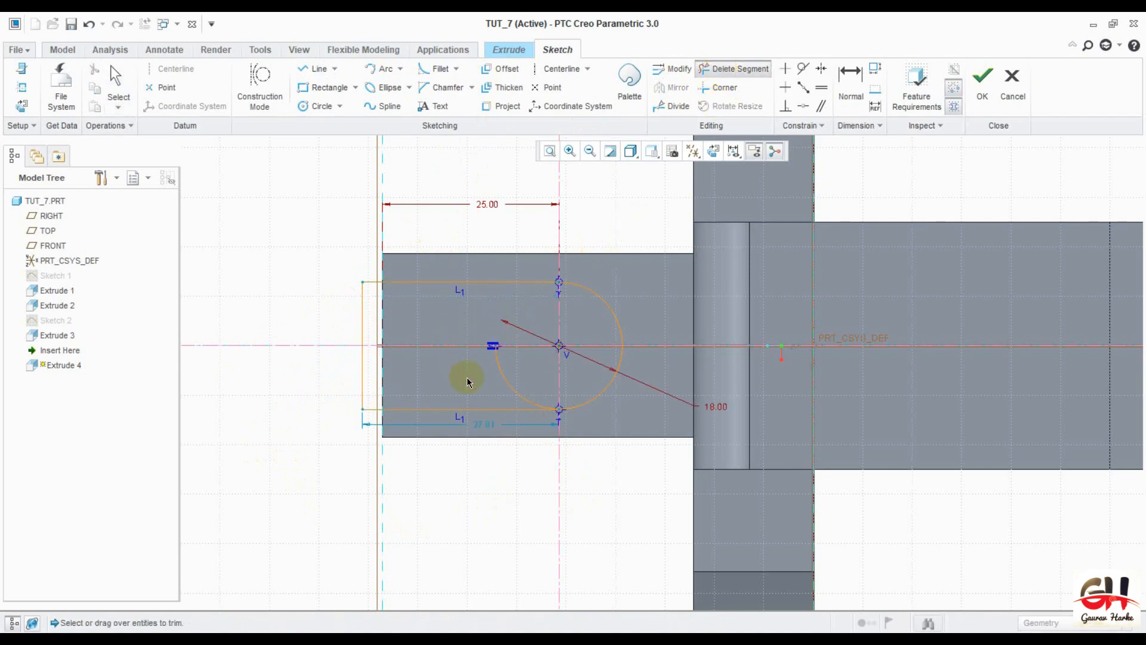
drag(487, 380, 519, 376)
key(ctrl+d)
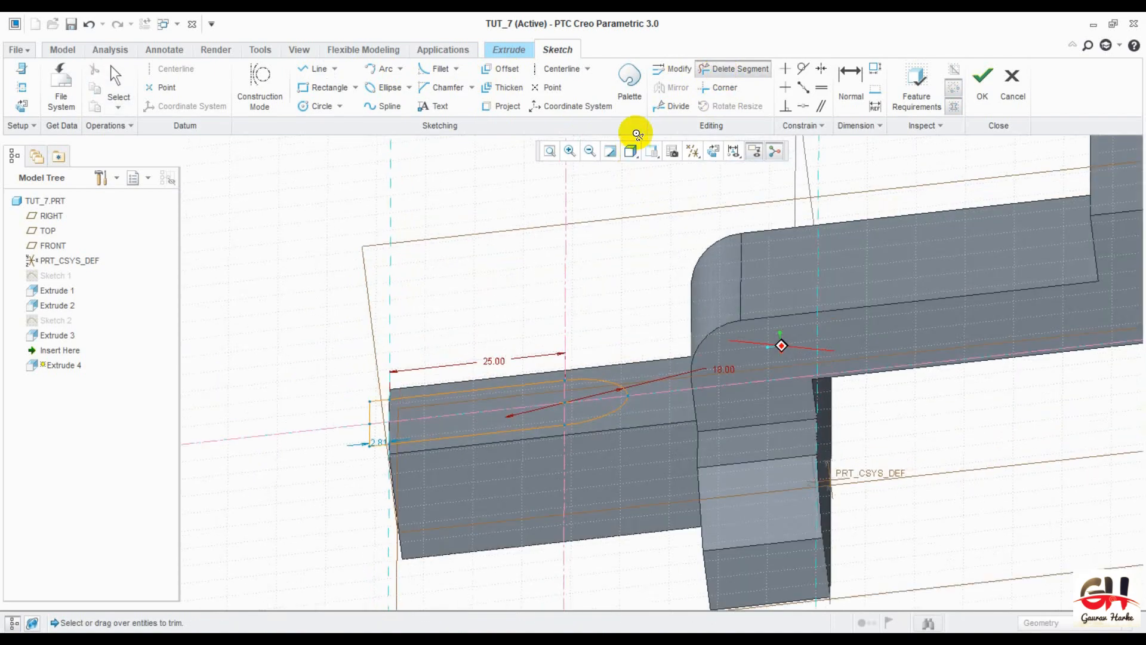
click(982, 81)
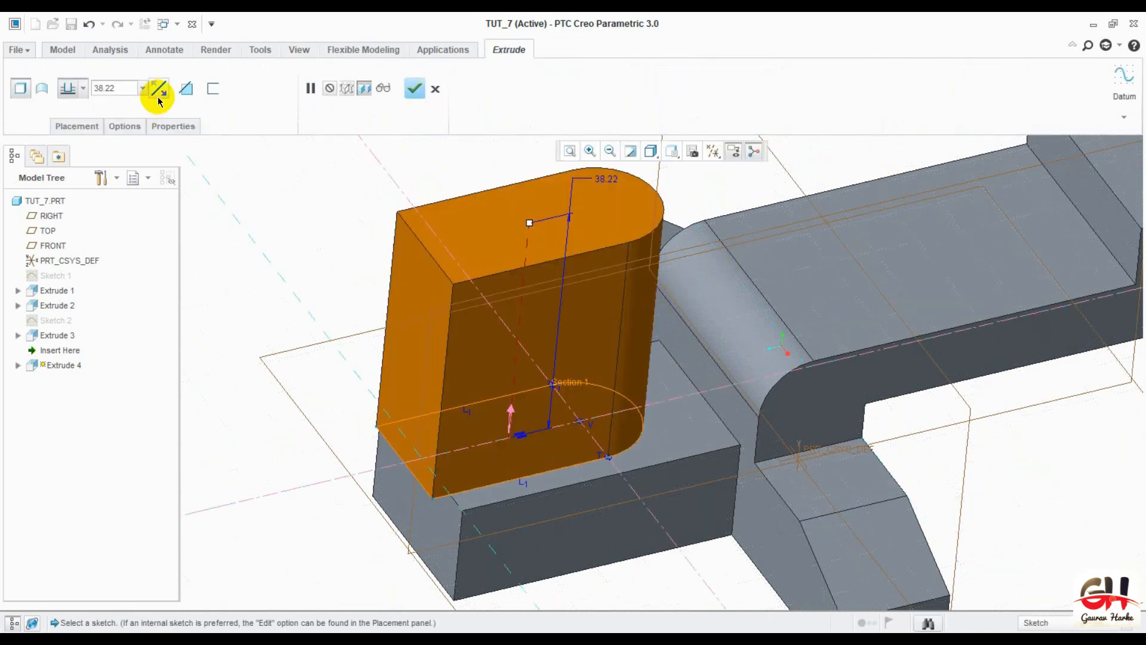
- Extrude the U-shaped profile downward as a cut 12 deep into the front block
click(158, 95)
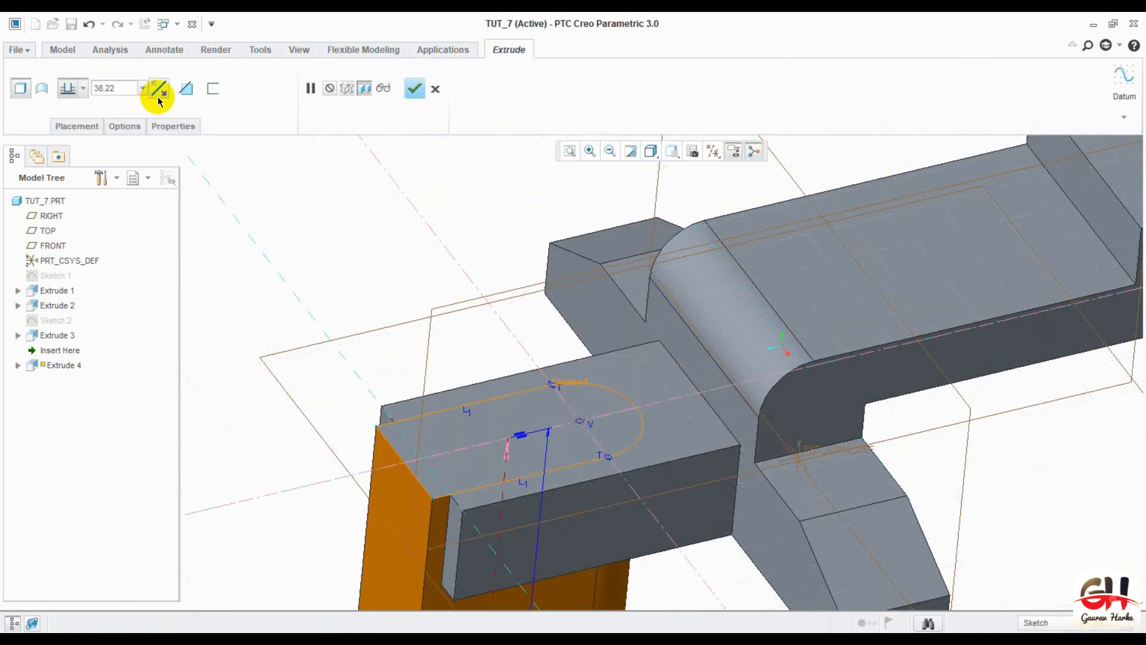
click(184, 91)
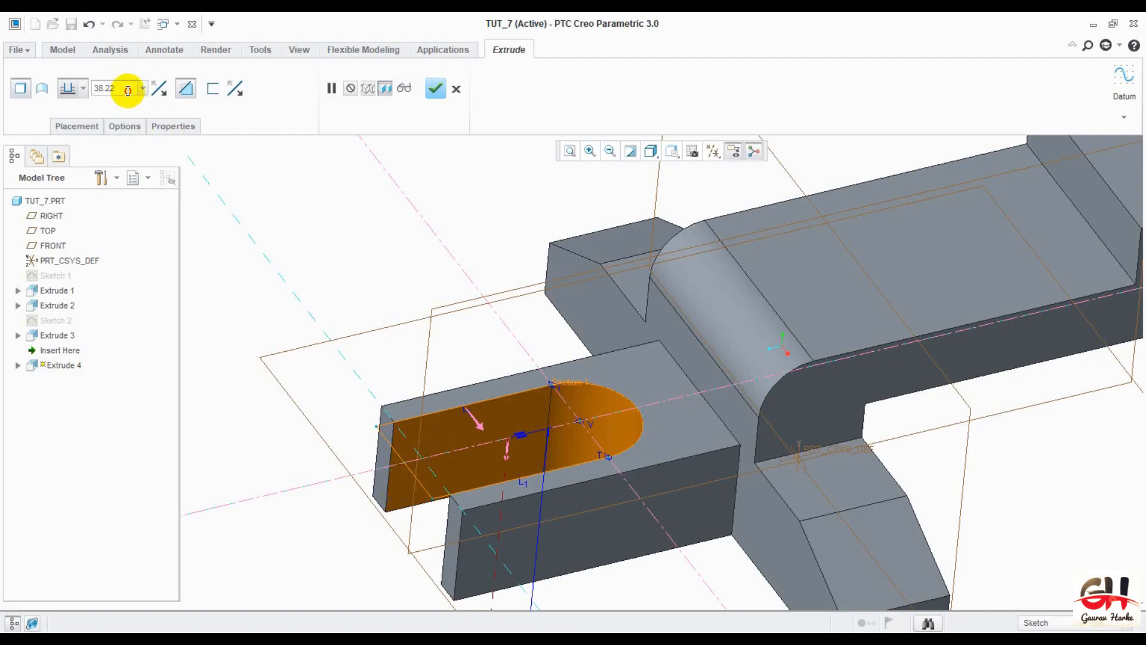
key(BackSpace)
key(BackSpace)
key(BackSpace)
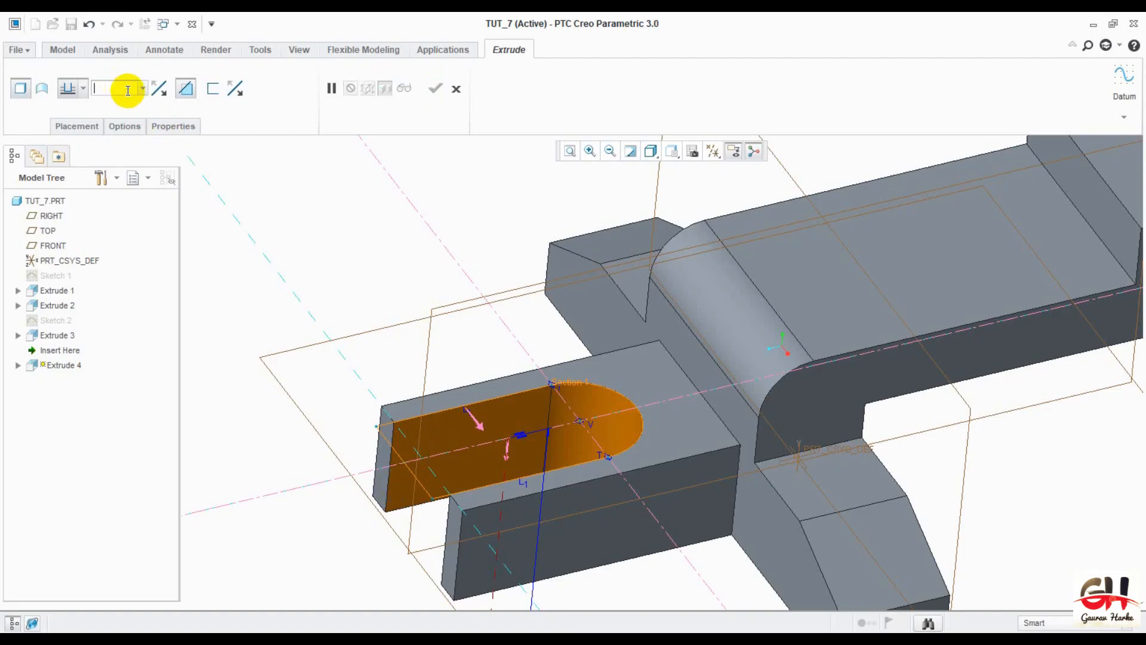
text(2)
key(Return)
middle_drag(345, 247, 448, 244)
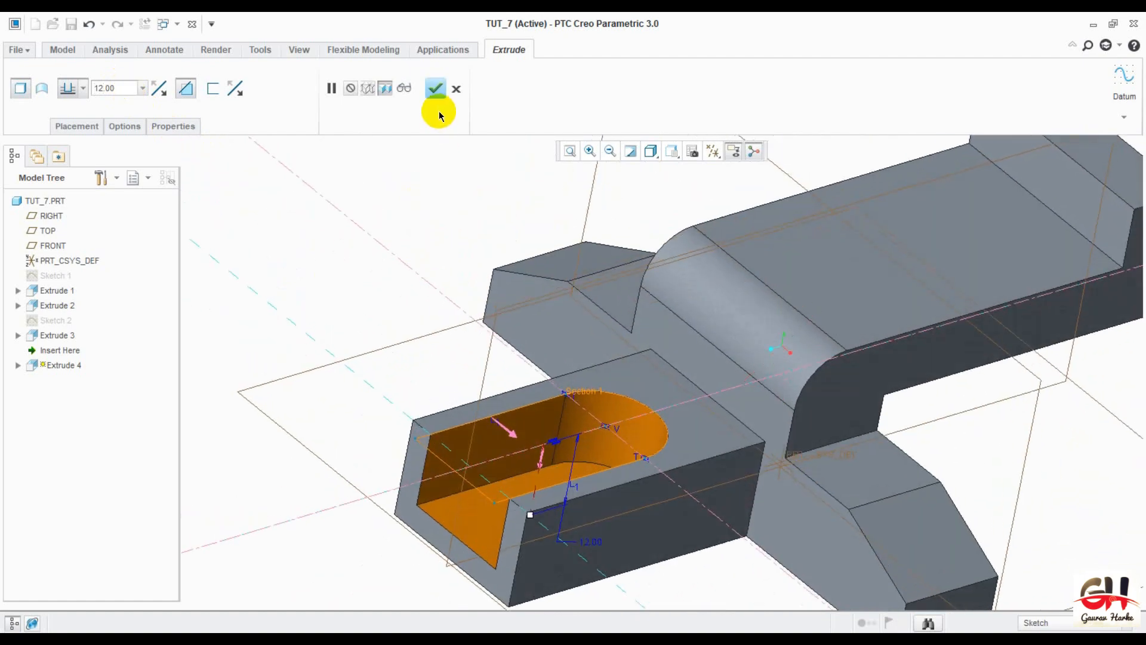
click(346, 289)
- Place a hole on the rear arm's flat top face, with offset references to its side and the upright's front face
middle_drag(411, 374, 647, 307)
click(648, 307)
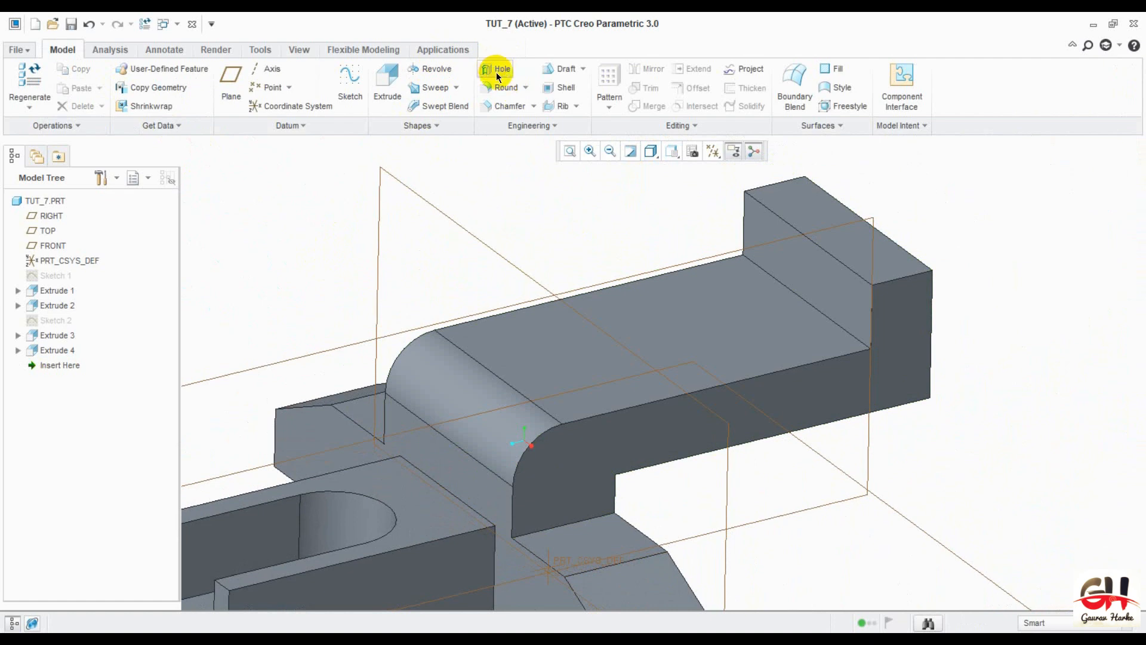
click(498, 72)
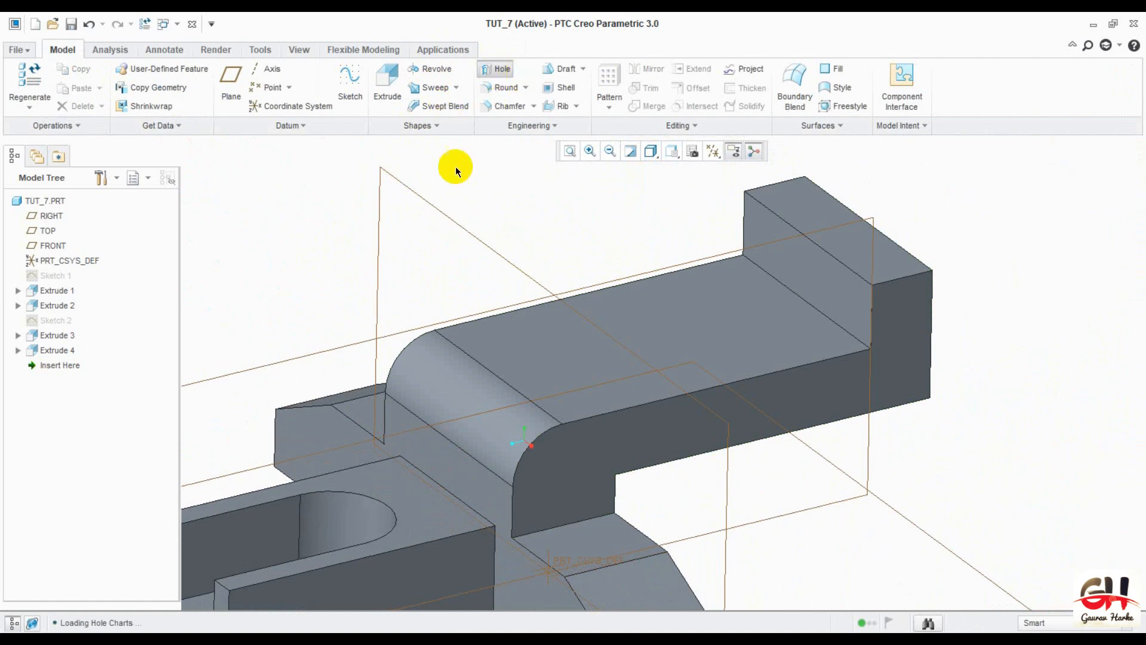
click(707, 326)
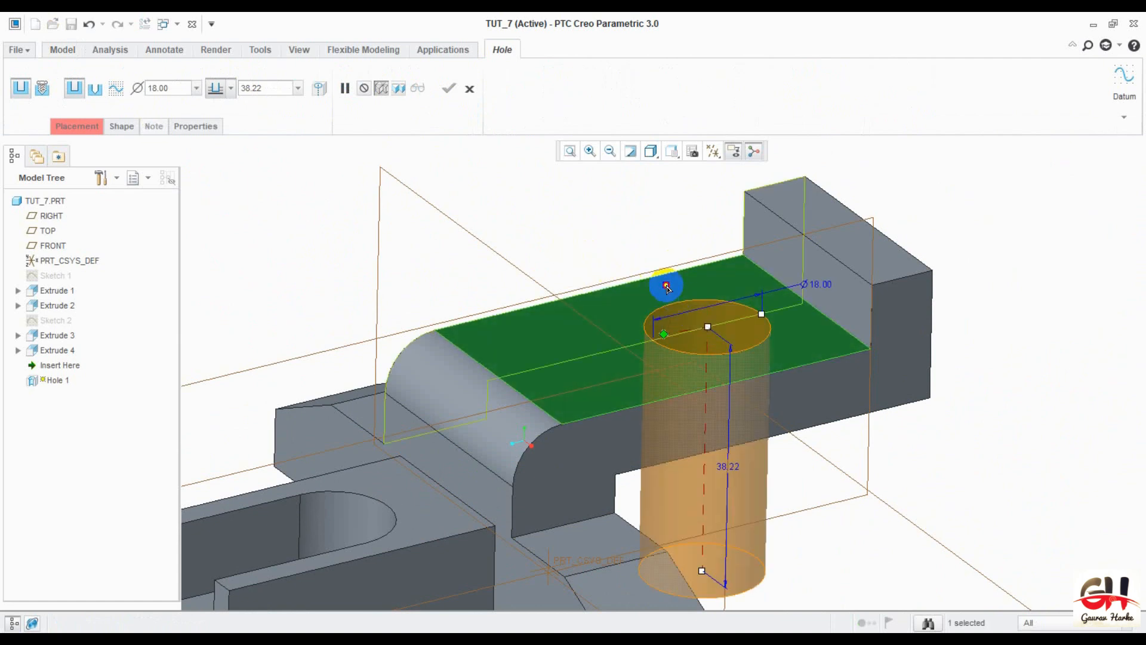
drag(834, 391, 833, 391)
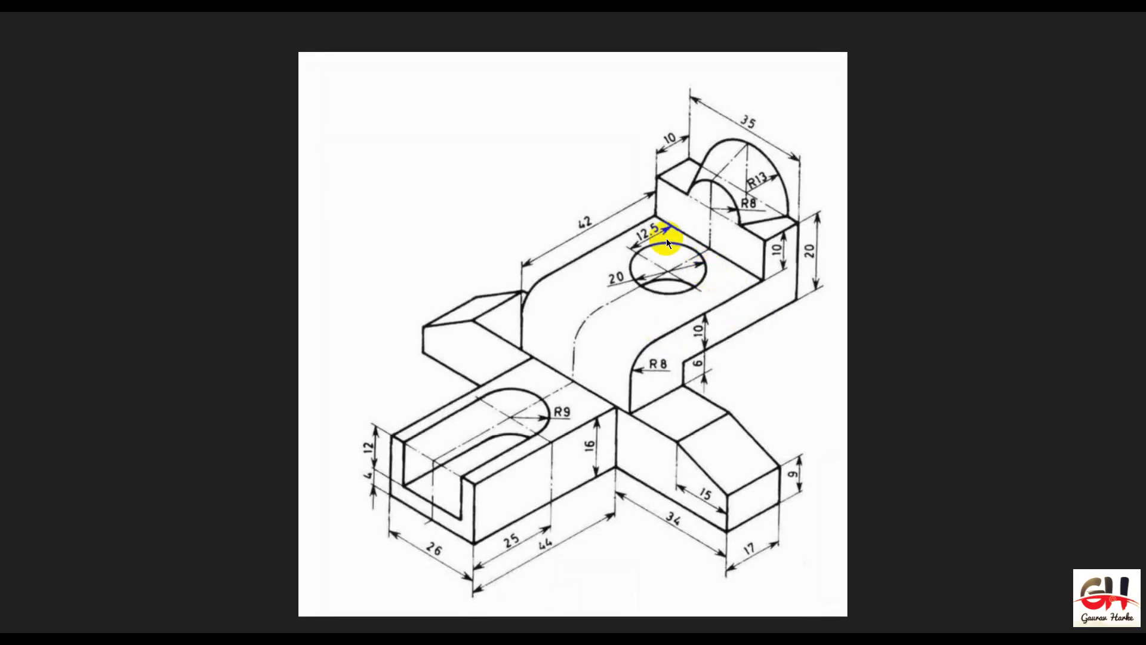
key(alt+Tab)
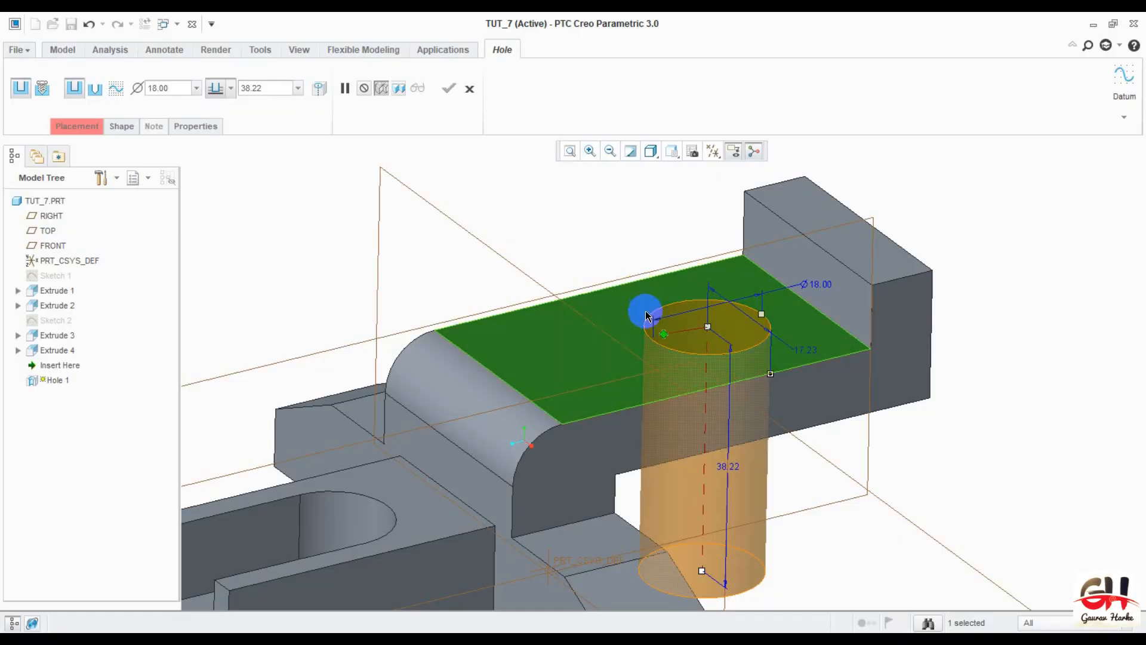
drag(666, 339, 812, 263)
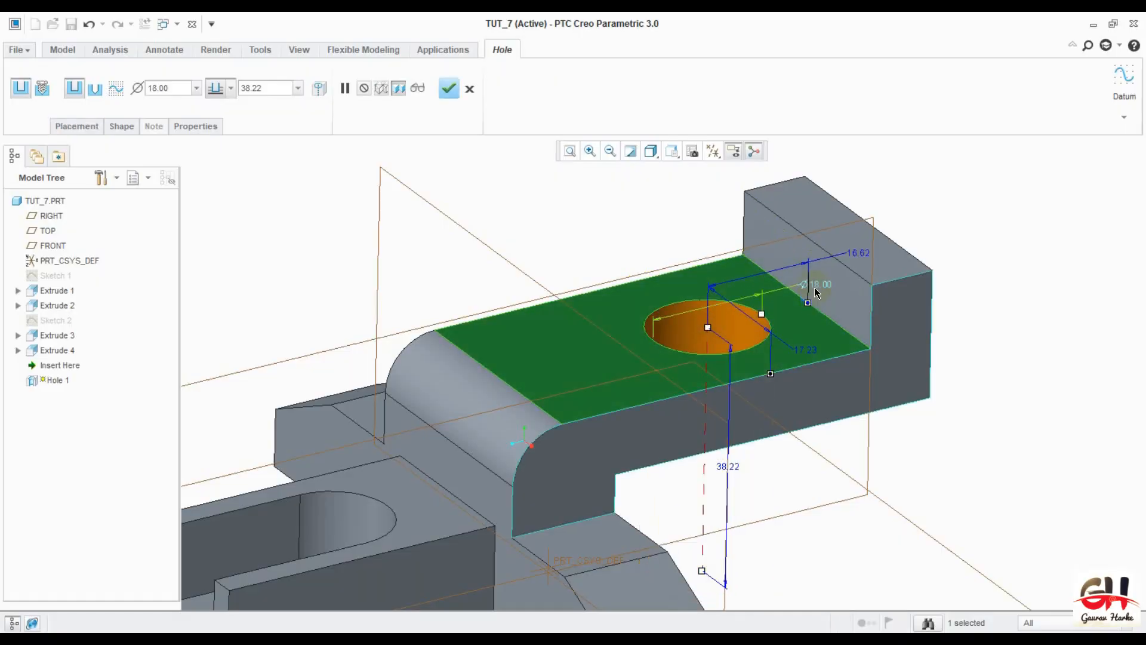
- Set the hole's offset from the upright's front face to 12.5 and shorten its depth to about 22.94
double_click(859, 251)
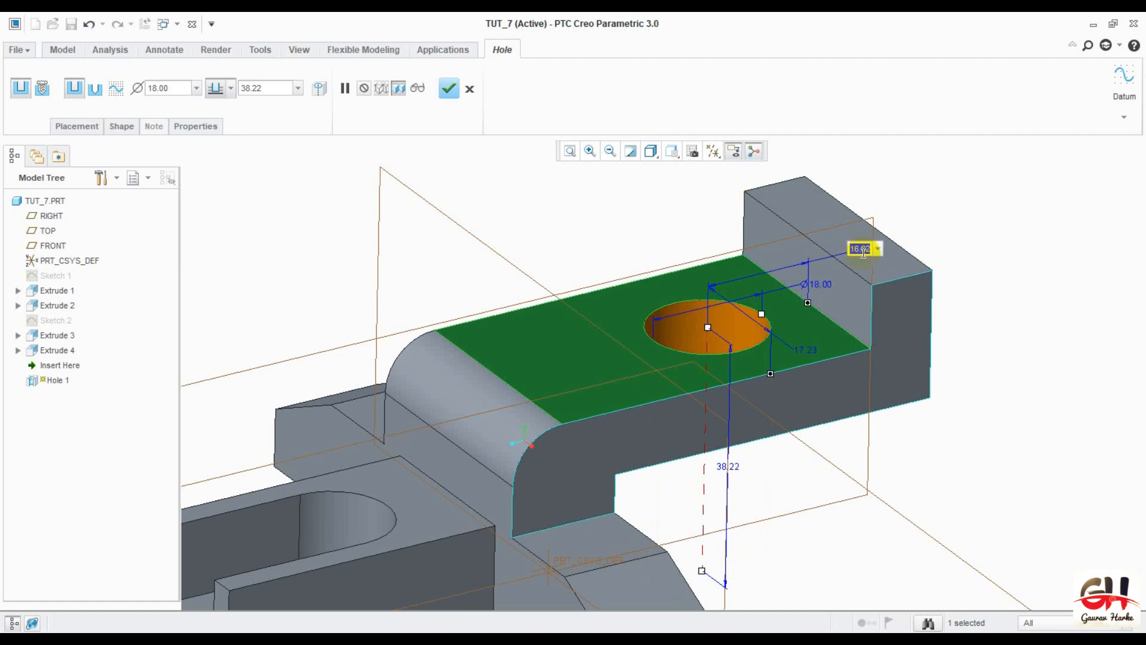
text(12.5)
key(Return)
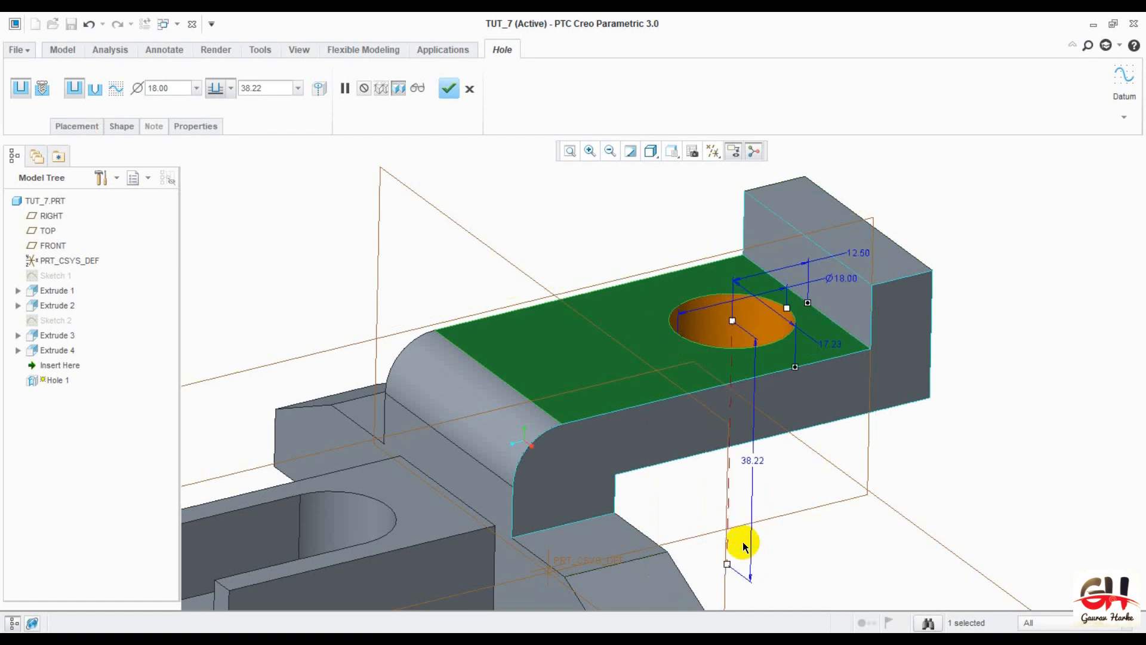
drag(726, 572, 737, 476)
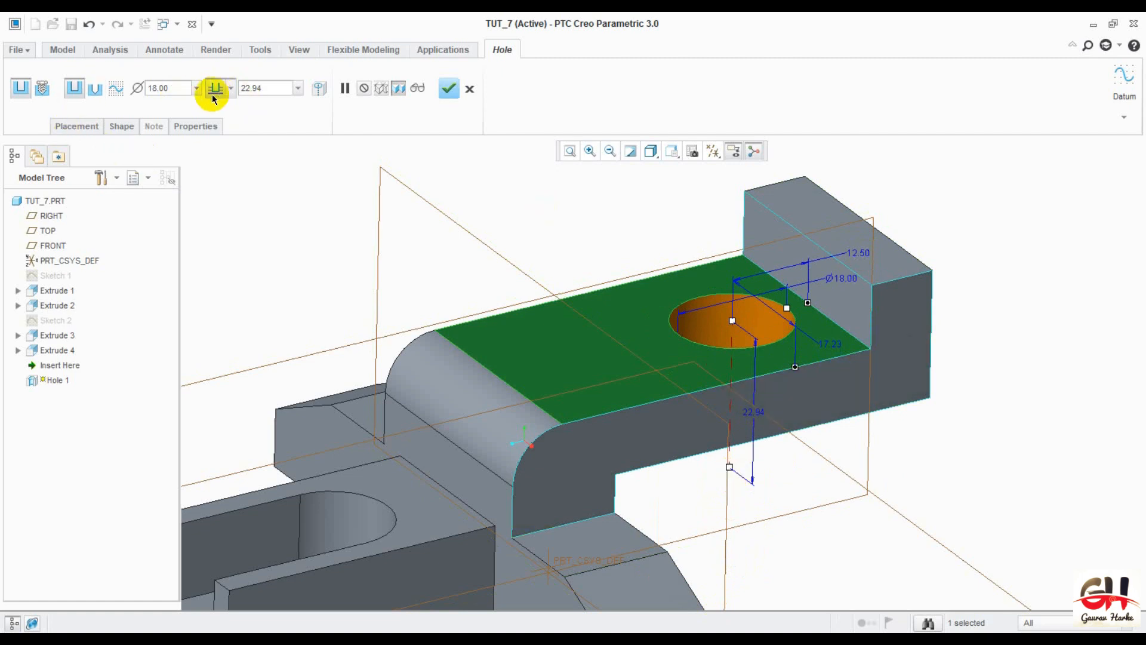
- Set the hole's offset from the rear arm's side to 17.5
double_click(840, 350)
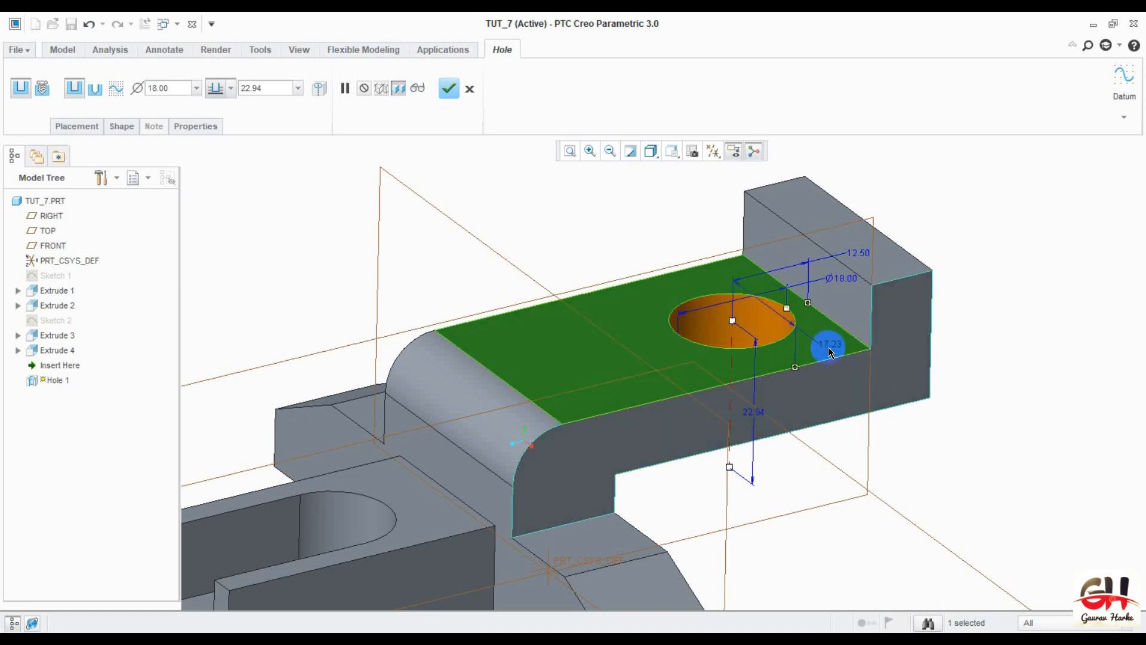
double_click(830, 343)
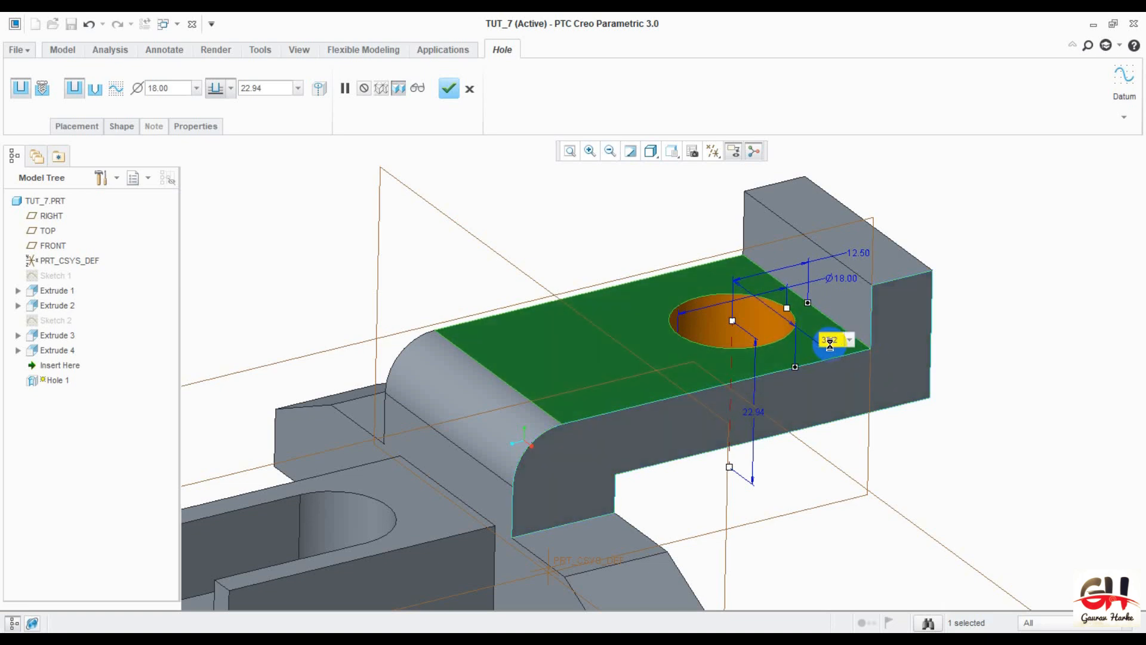
text(17.5)
key(Return)
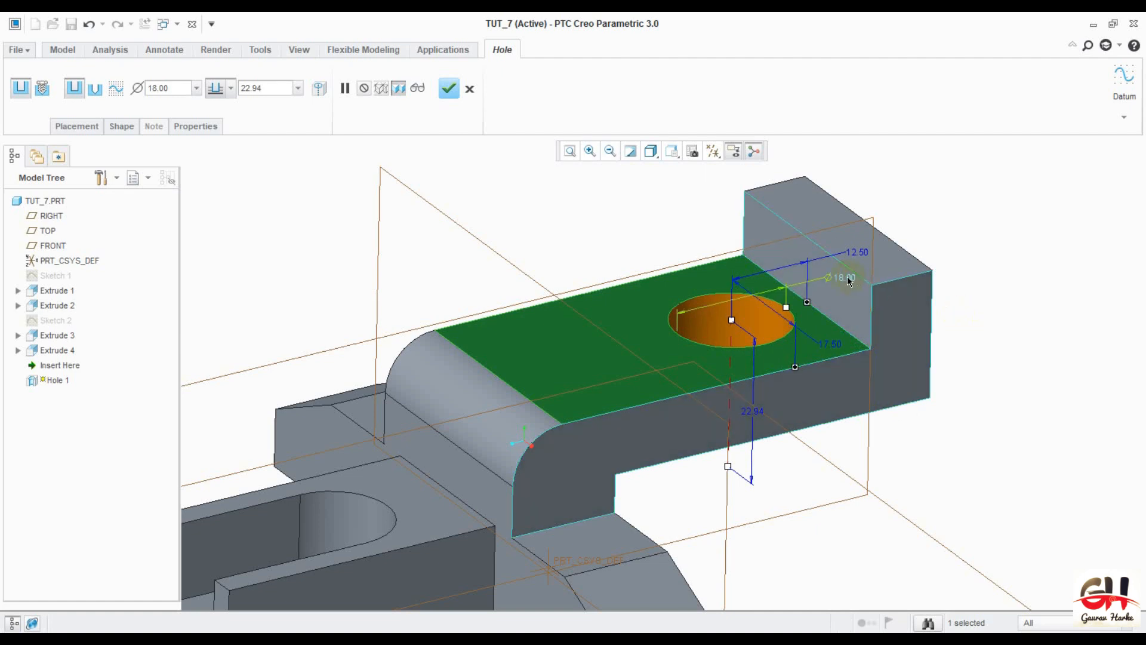
- Check the reference drawing, set the hole's diameter to 20, and complete the hole
key(alt+Tab)
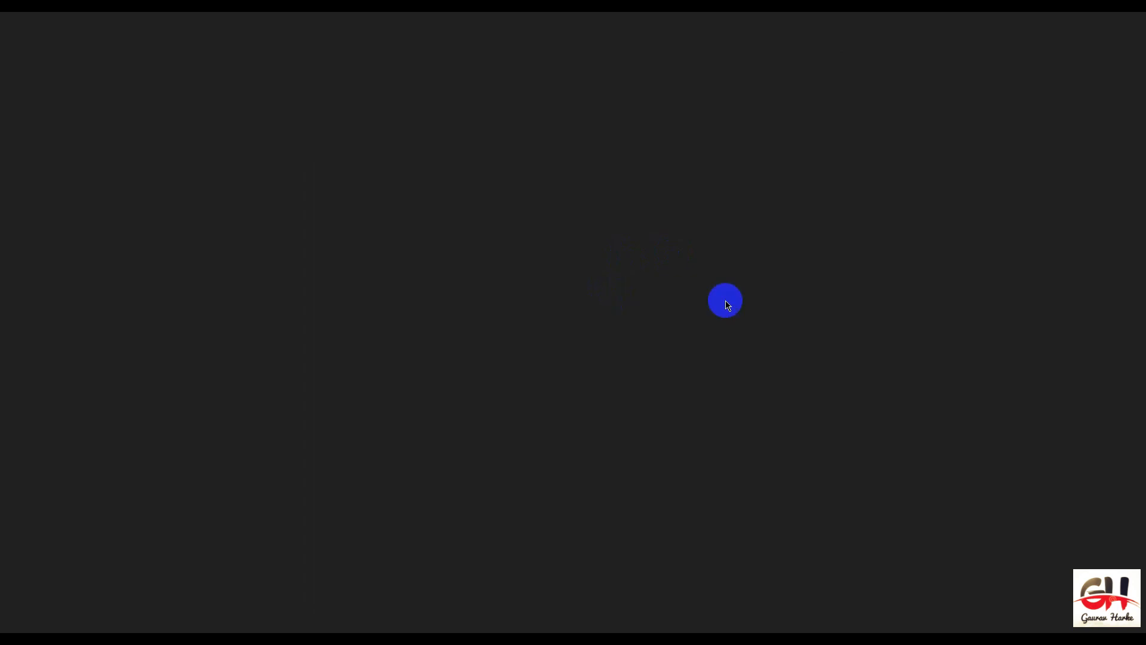
key(alt+Tab)
double_click(845, 279)
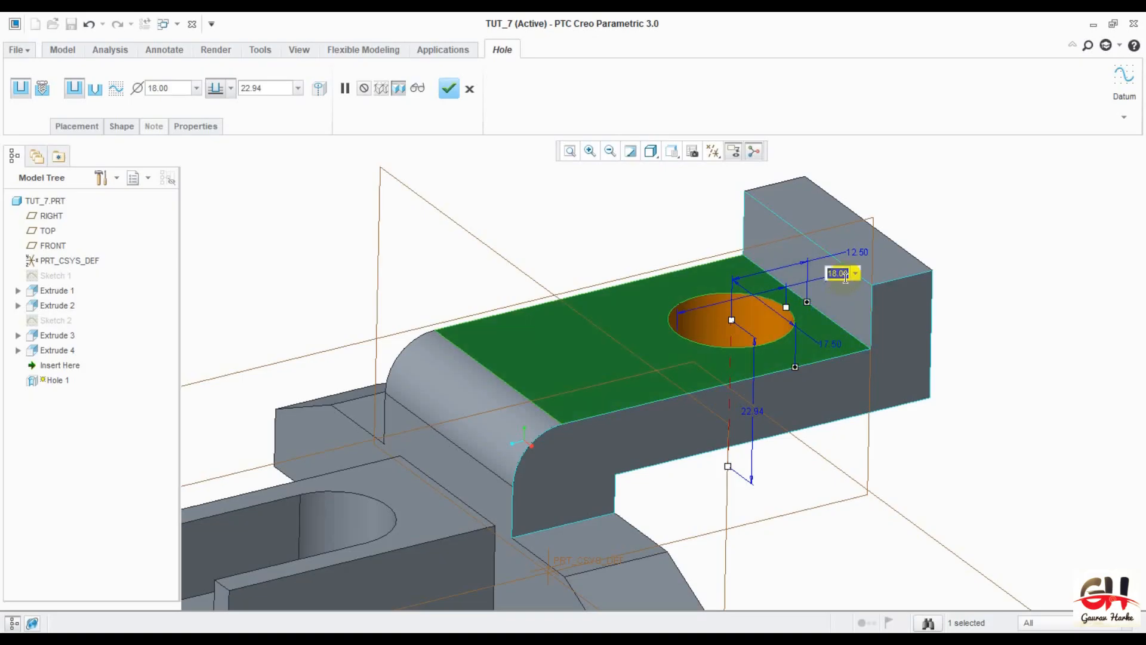
text(2.50)
key(Return)
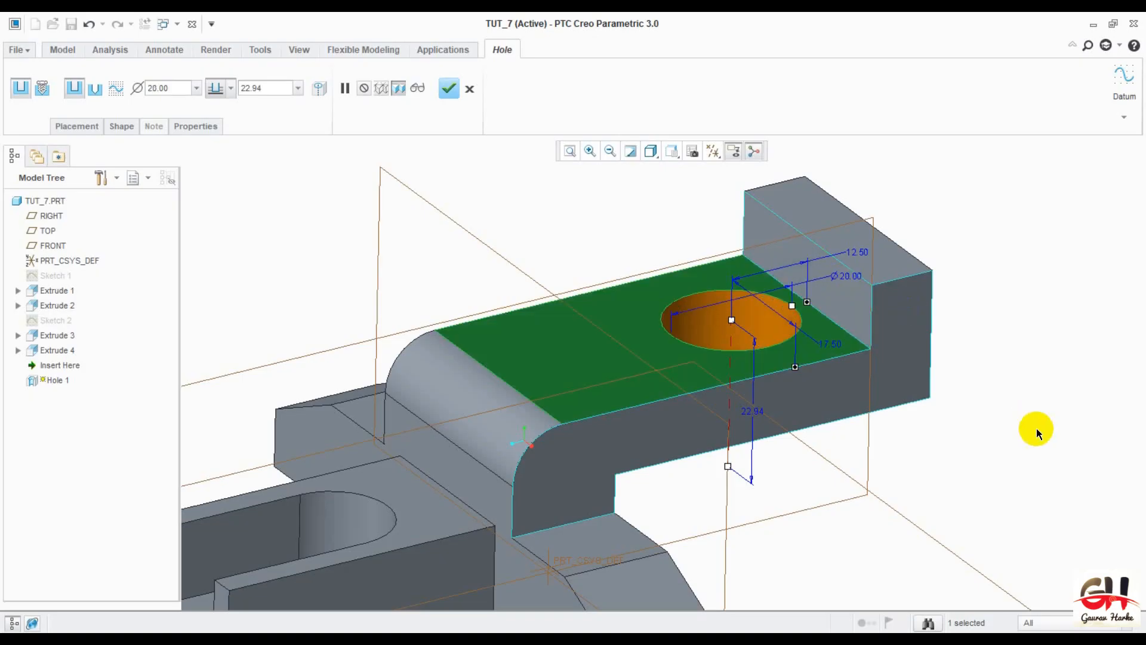
click(450, 89)
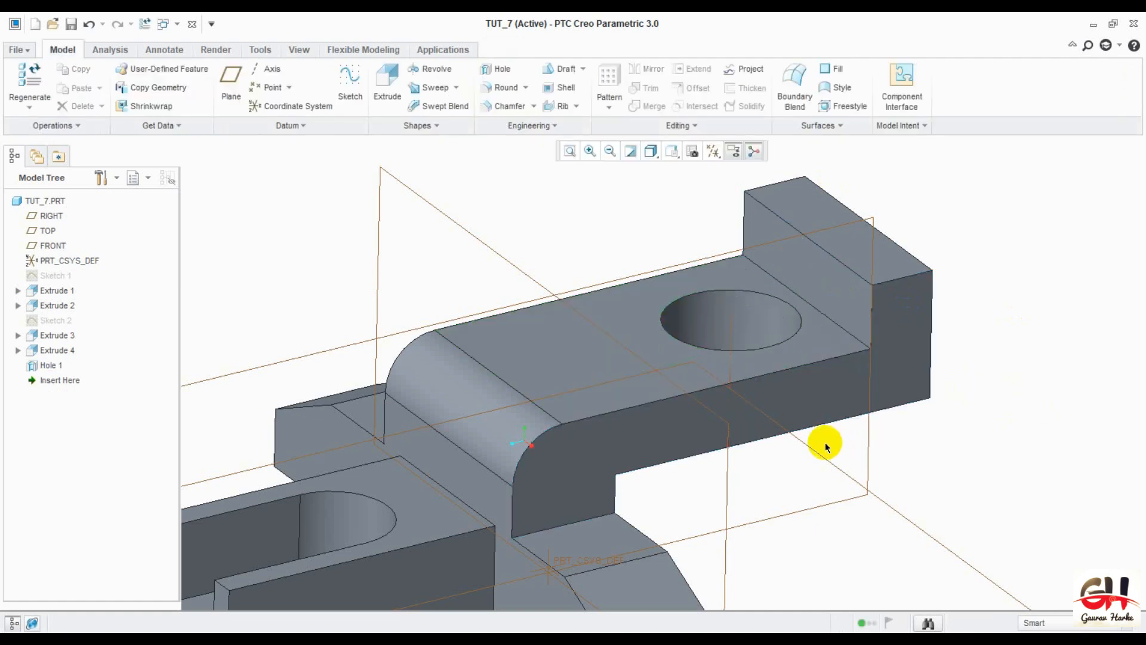
- Return to the default view and start a sketch on the front face of the rear upright
middle_drag(820, 442, 830, 451)
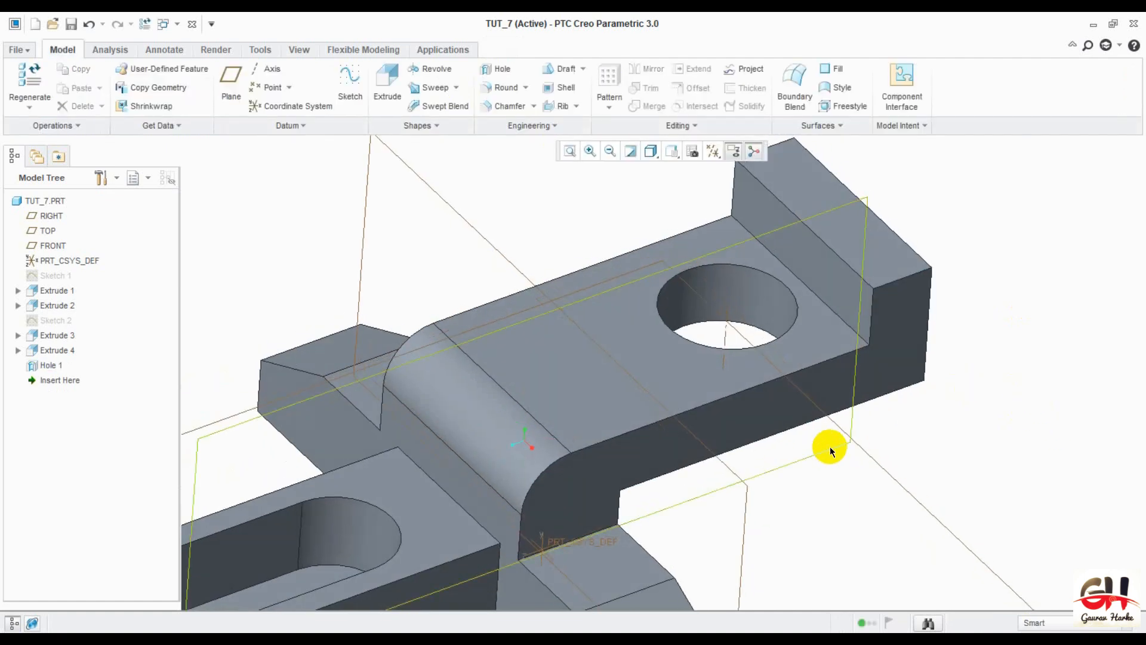
key(ctrl+d)
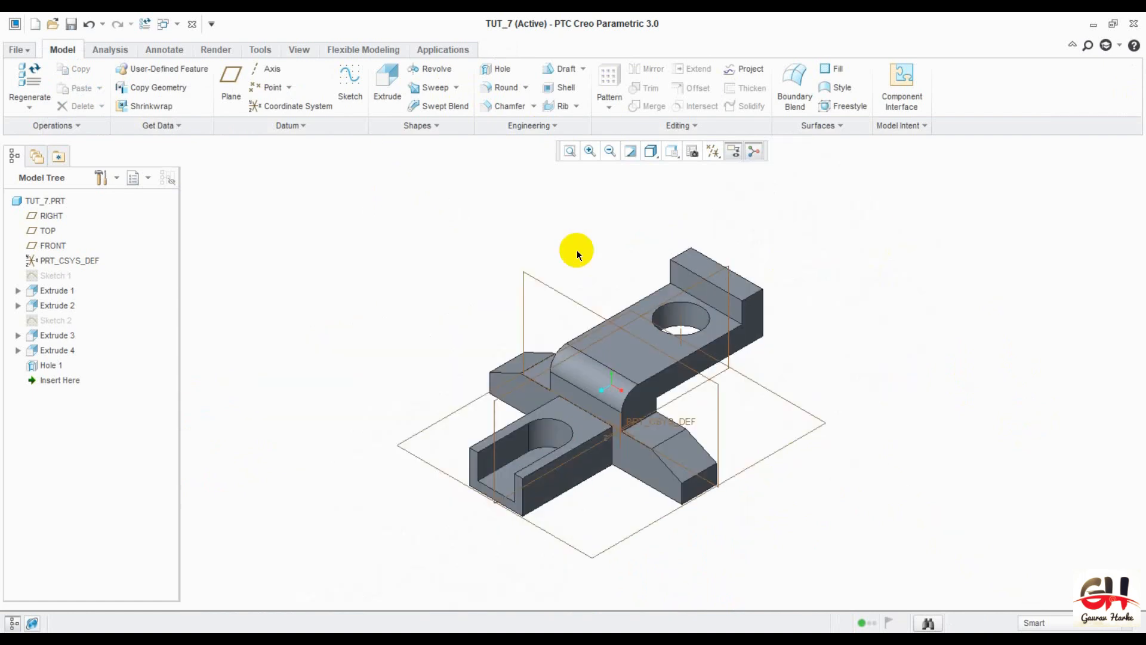
click(347, 81)
click(728, 305)
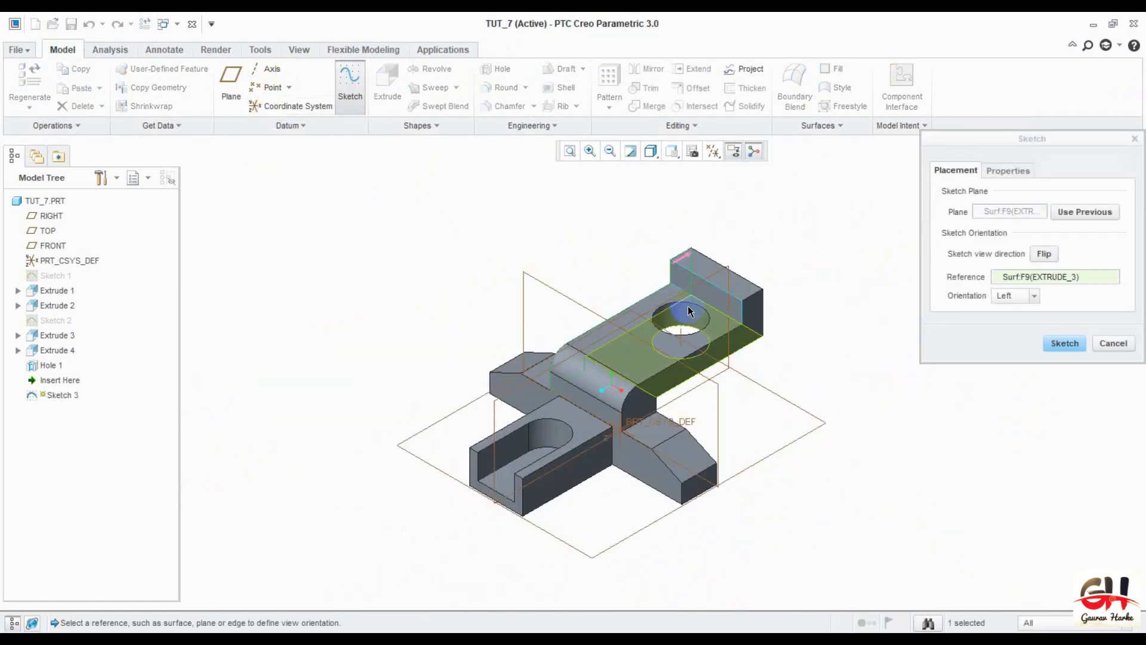
click(1064, 344)
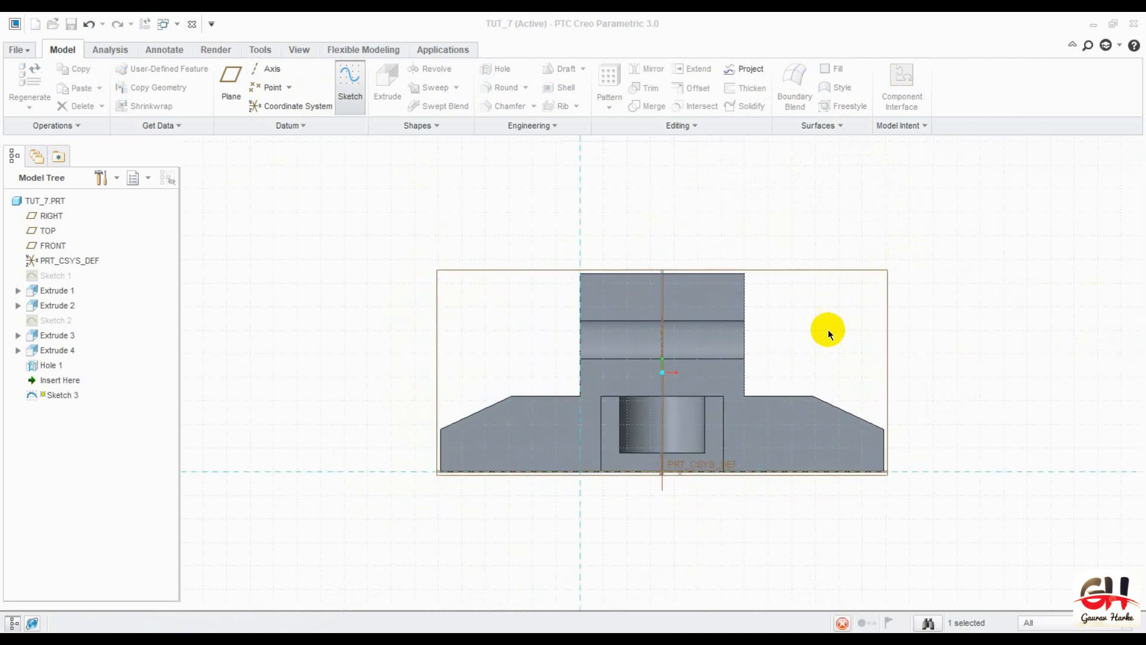
- Add the RIGHT plane and the upright's top and second side edges as sketch references
middle_drag(758, 363, 823, 418)
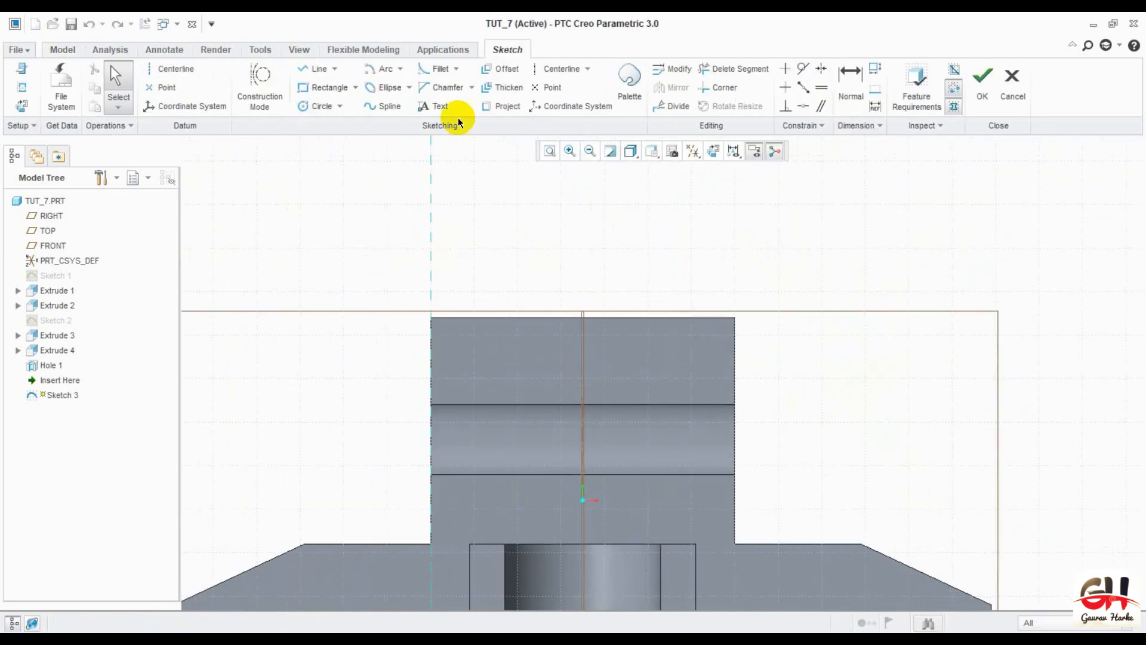
click(21, 88)
click(433, 387)
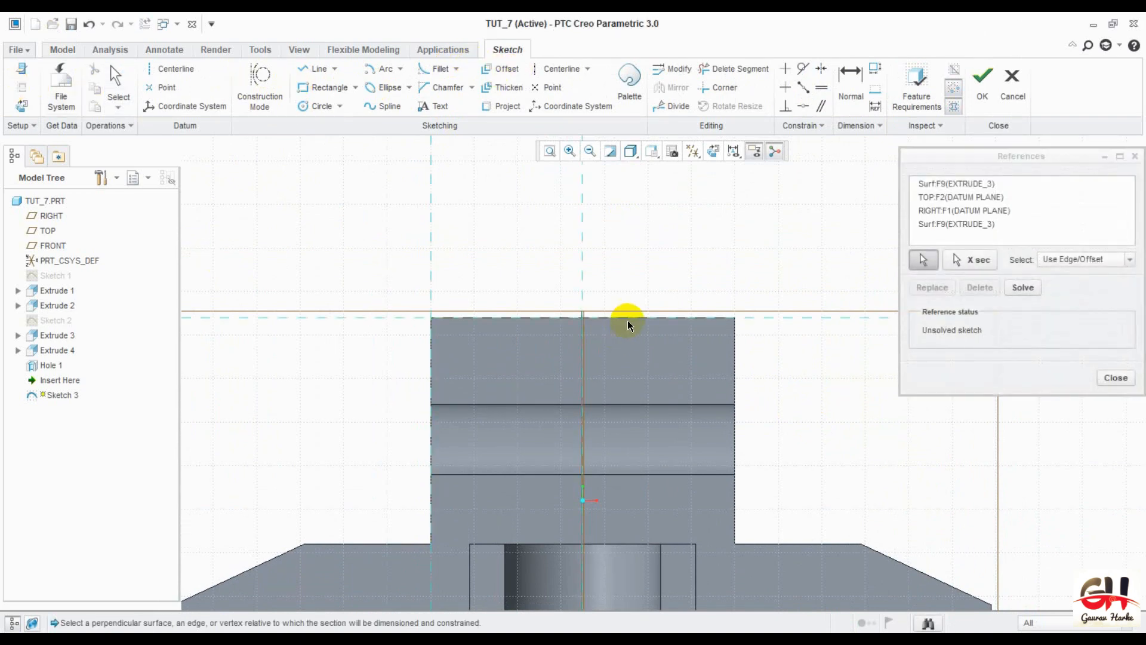
click(1116, 378)
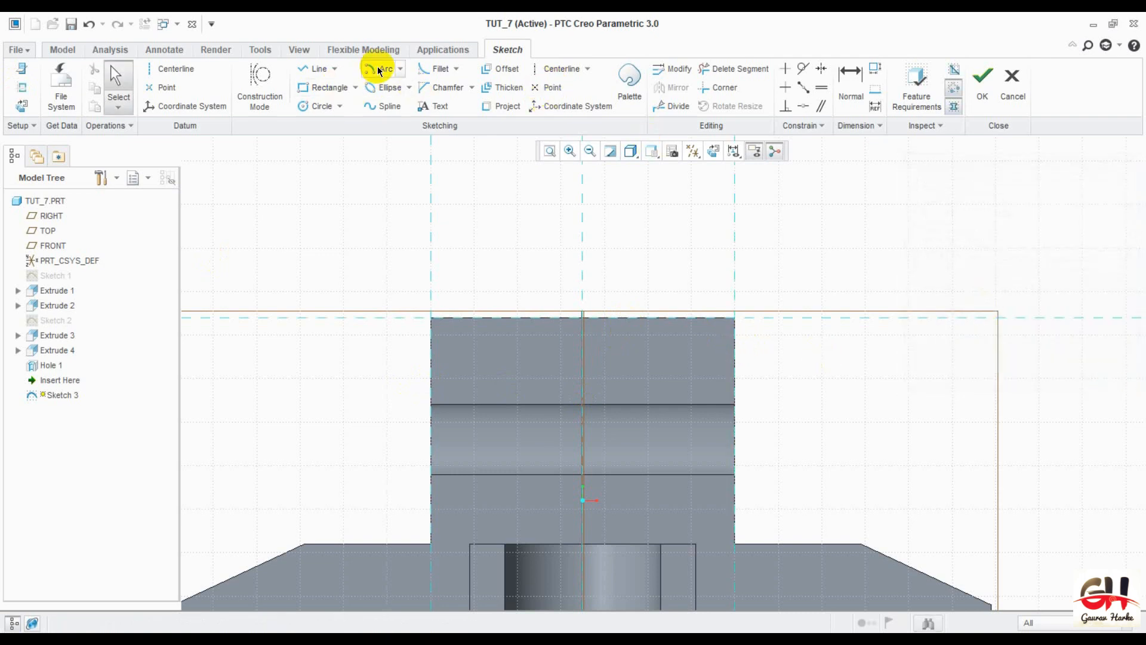
- Sketch a center-and-ends semicircular arc of radius about 9.2 above the midpoint of the upright's top edge
click(400, 69)
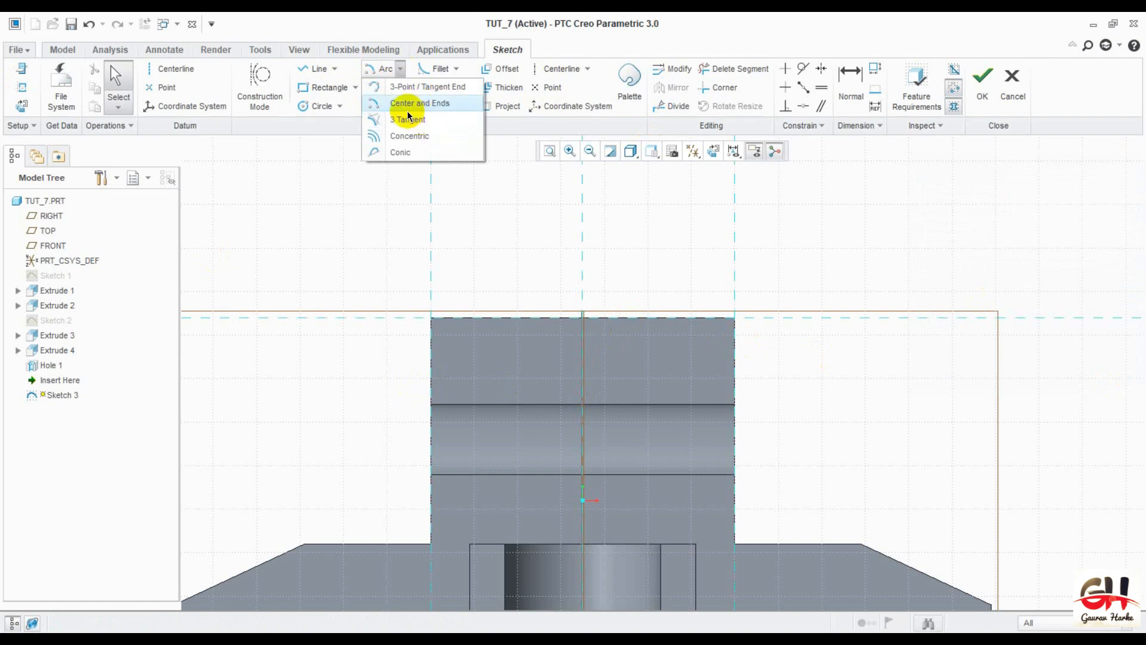
click(438, 103)
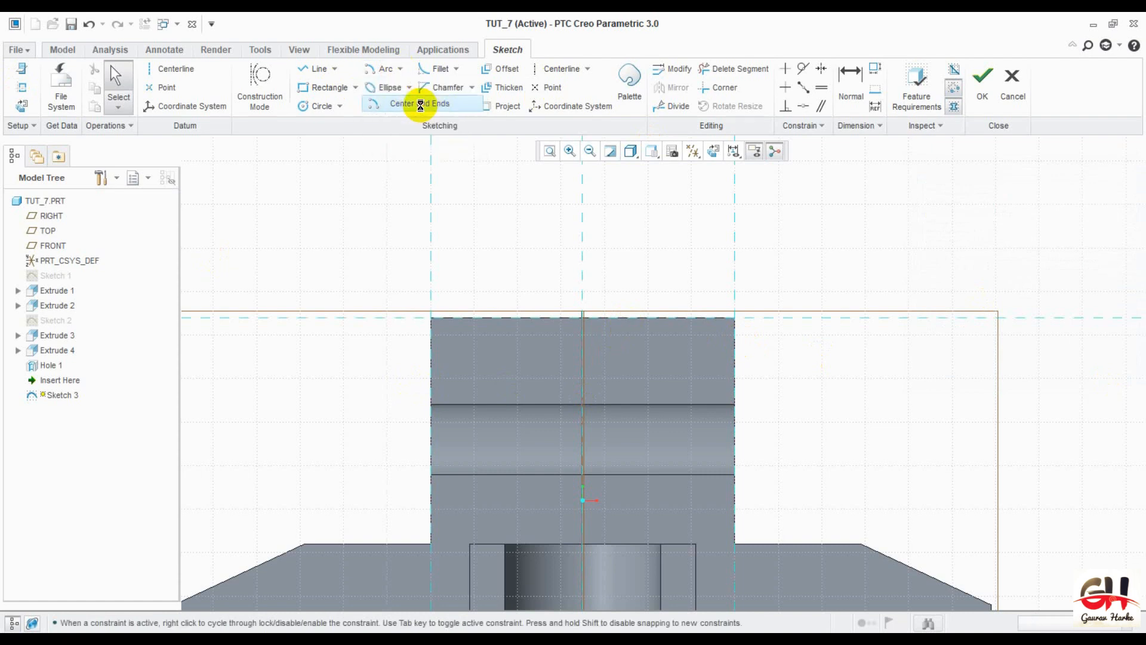
click(504, 320)
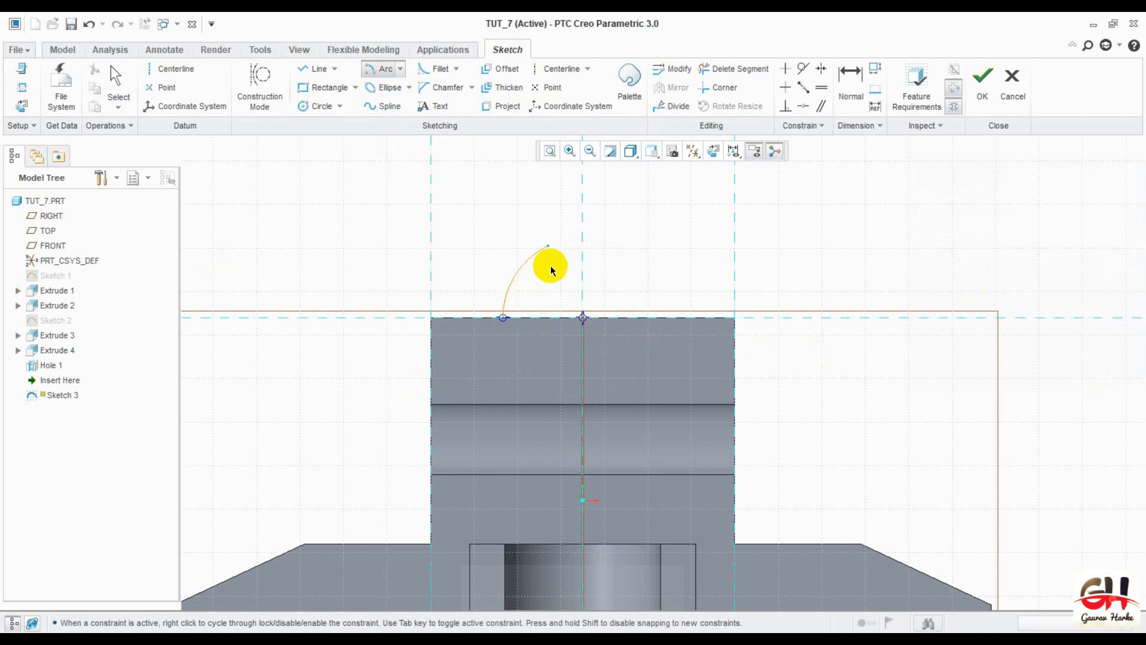
click(649, 315)
middle_click(785, 246)
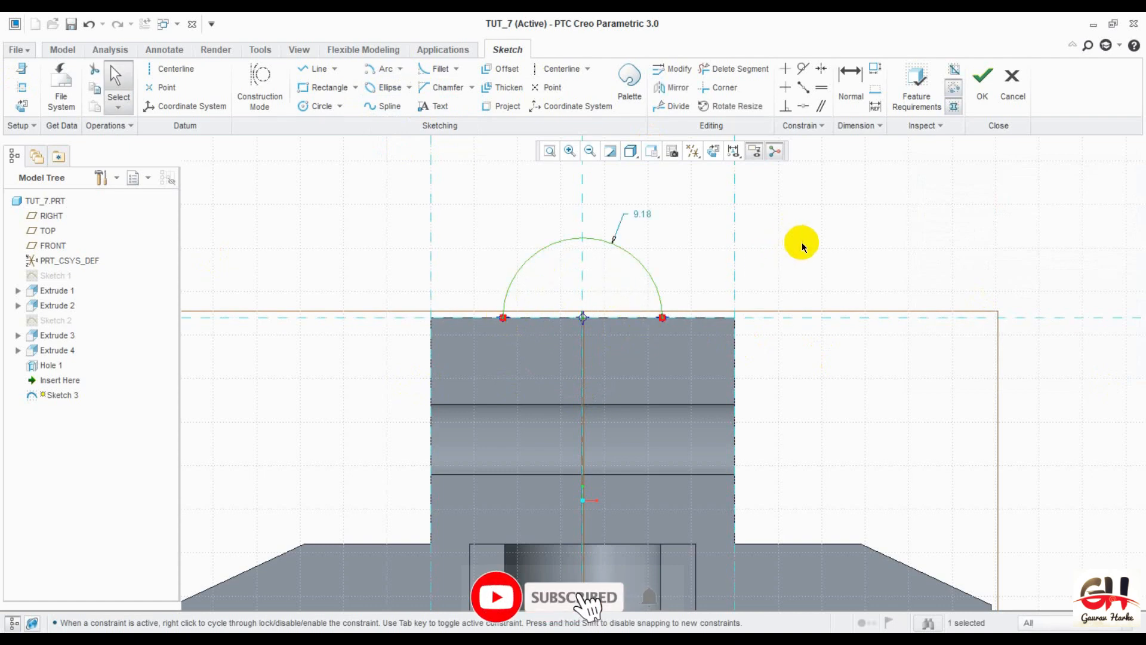
- Set the semicircle's radius to 8, move its dimension clear of the arc, and finish the sketch
double_click(646, 218)
text(8)
key(Return)
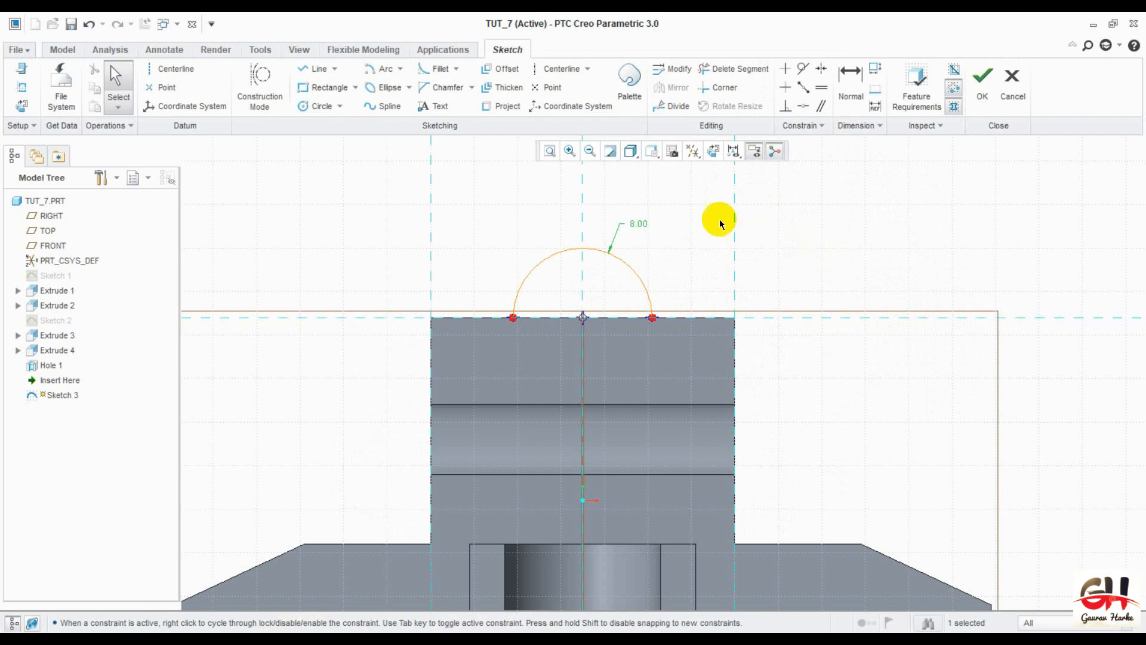
drag(637, 224, 674, 232)
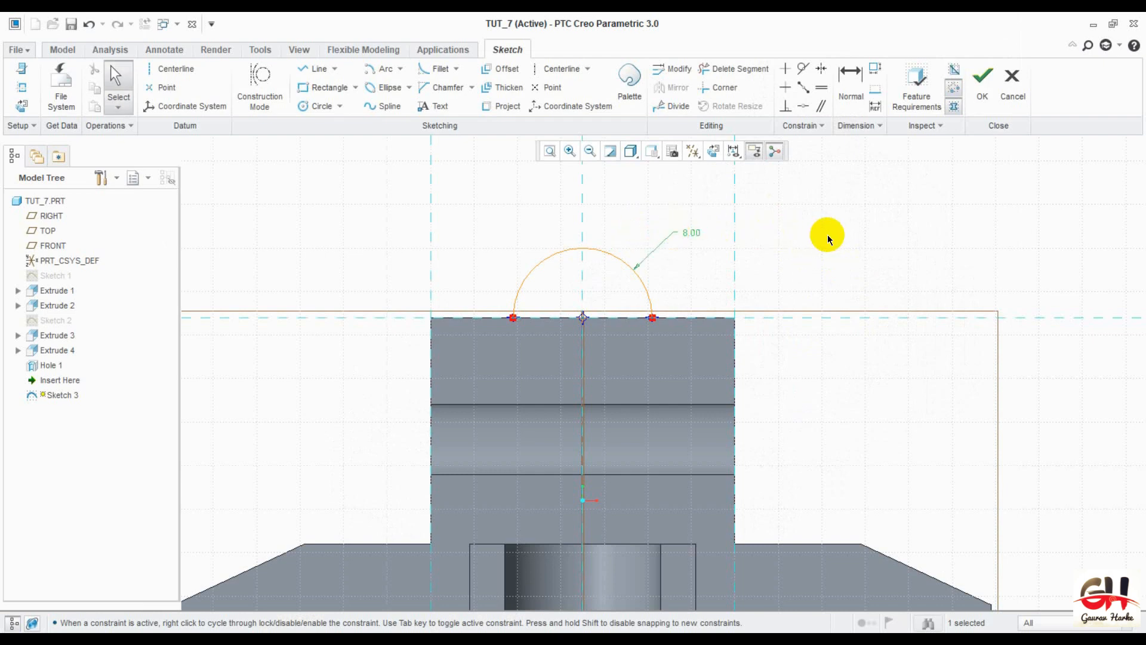
click(982, 80)
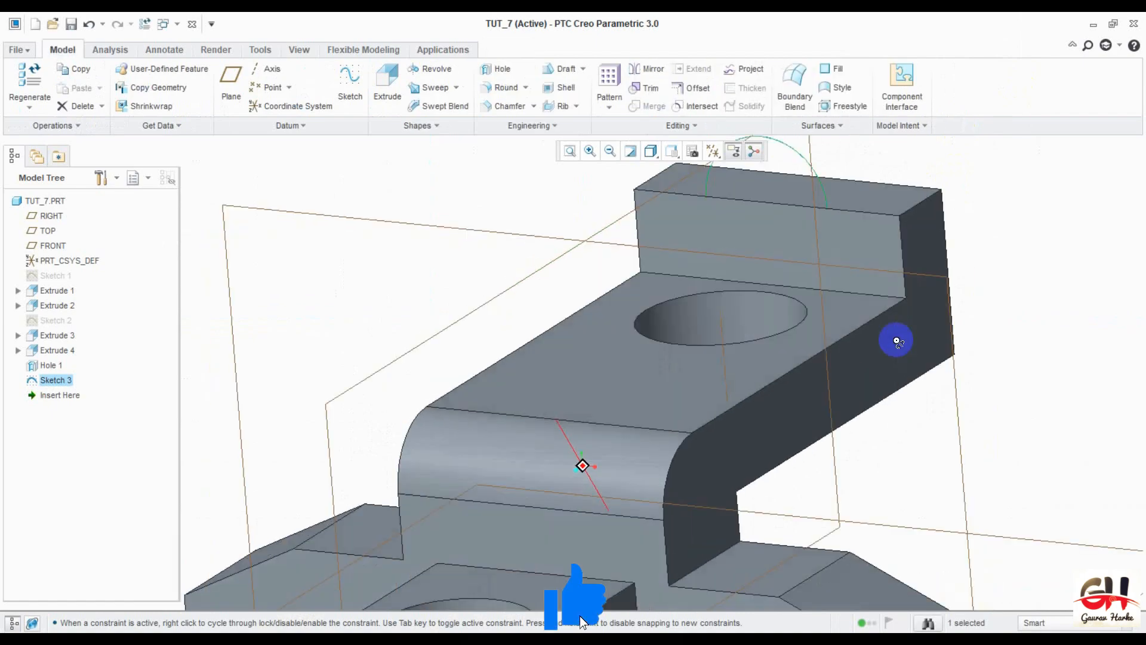
mouse_move(886, 328)
middle_down()
mouse_move(870, 351)
mouse_move(875, 332)
mouse_move(912, 338)
mouse_move(697, 428)
middle_up()
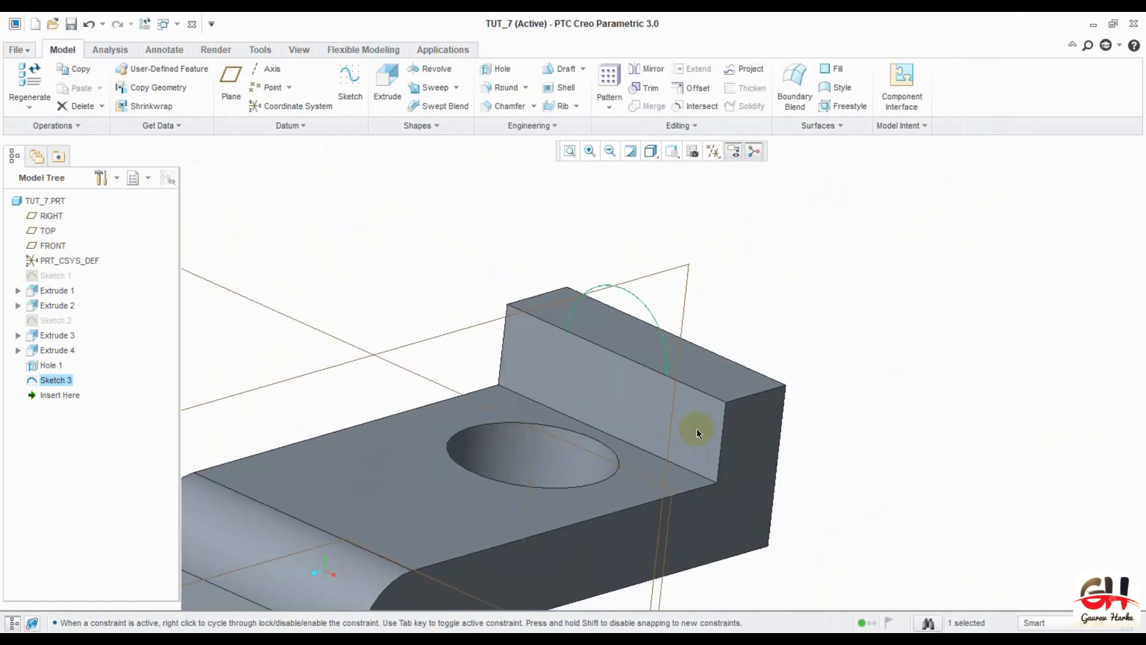
- Start a new sketch on the back face of the rear upright
click(352, 74)
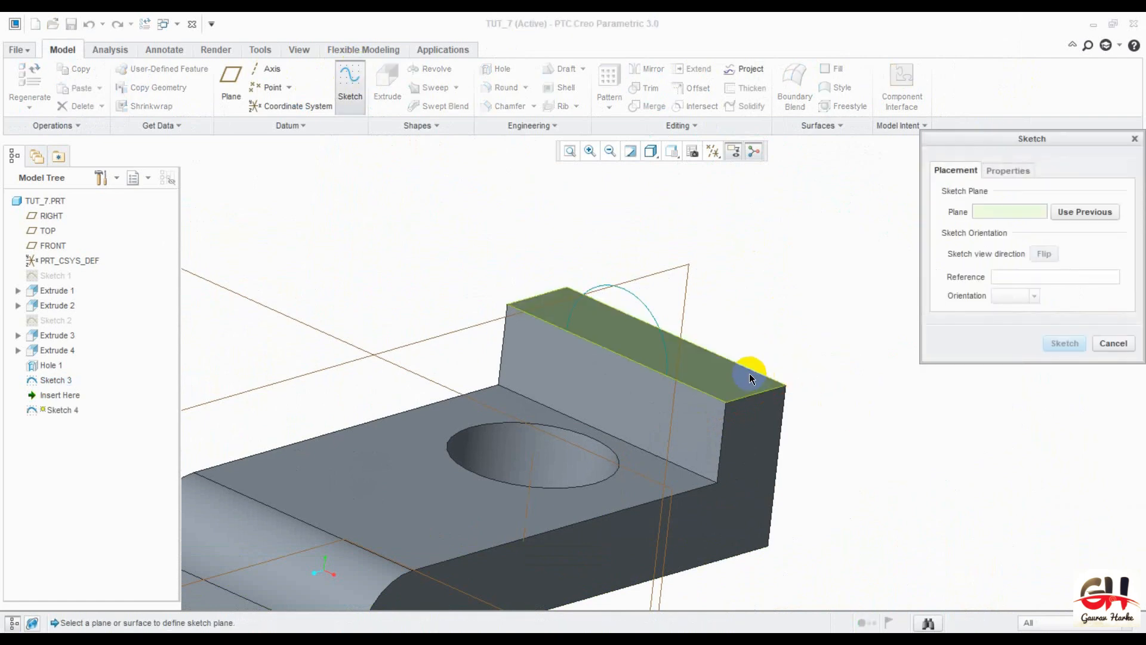
mouse_move(750, 375)
middle_down()
mouse_move(861, 431)
mouse_move(793, 453)
mouse_move(824, 424)
middle_up()
click(750, 417)
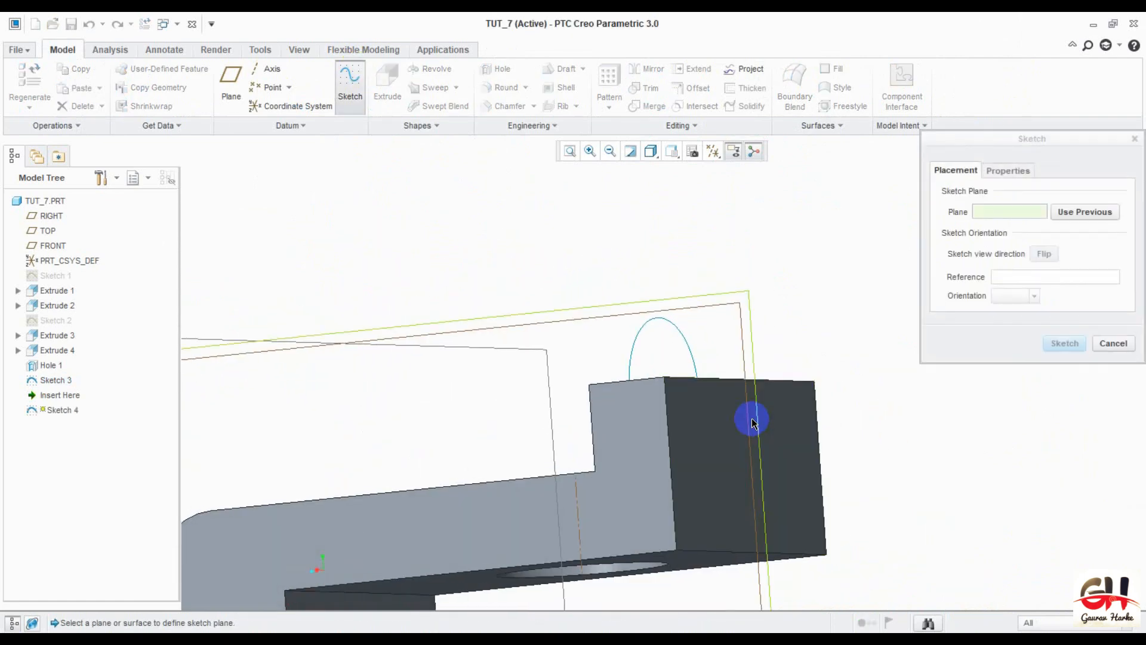
click(718, 414)
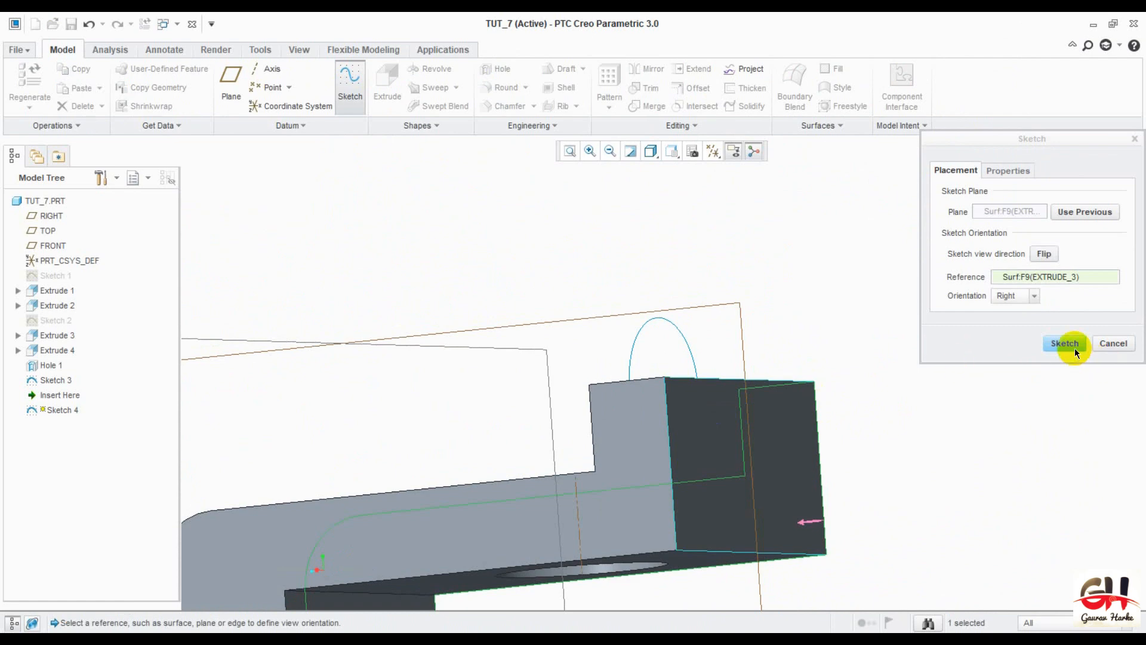
click(1073, 349)
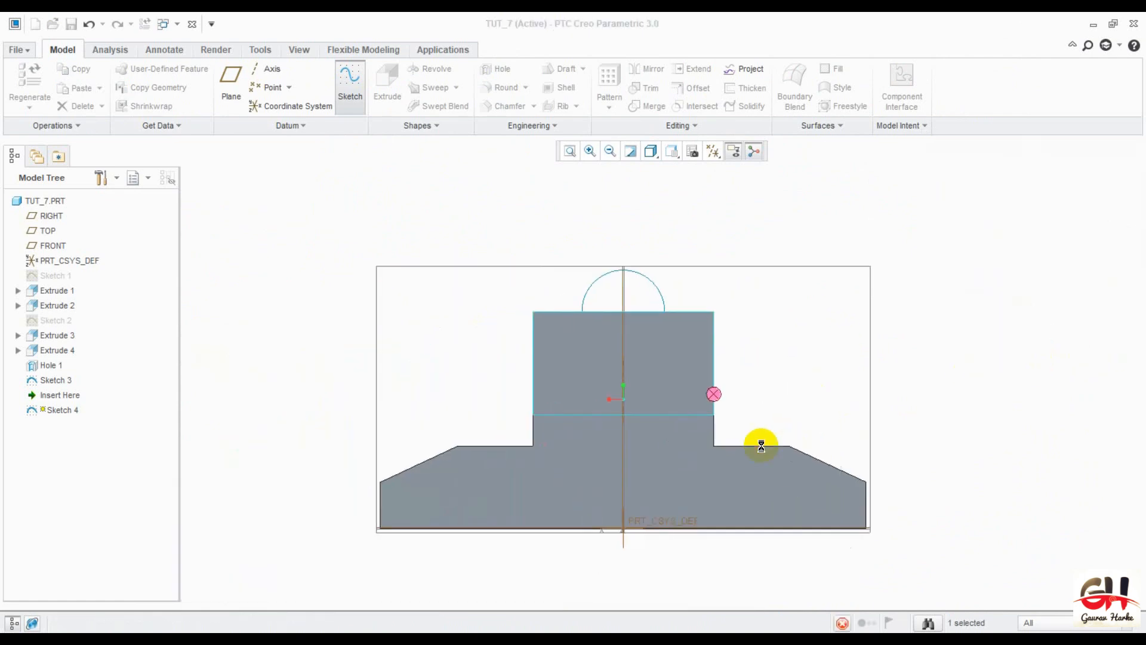
- Add the upright's top edge, its second side edge and the RIGHT plane as sketch references
scroll(796, 406, down, 2)
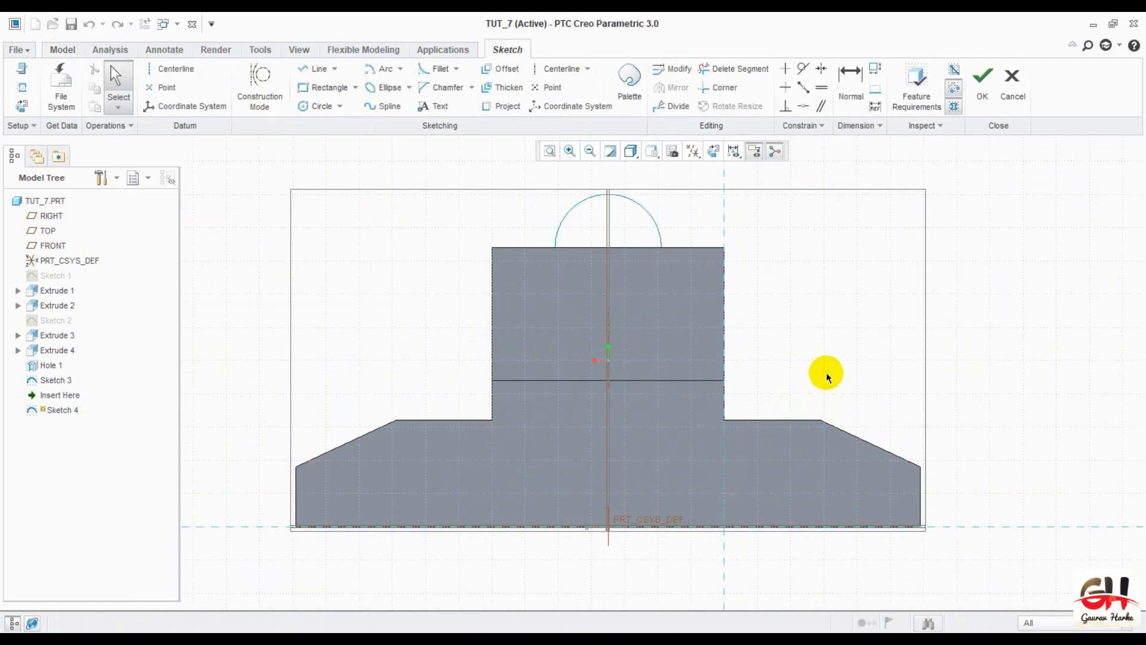
shift+middle_drag(872, 344, 913, 394)
ctrl+middle_drag(849, 361, 847, 447)
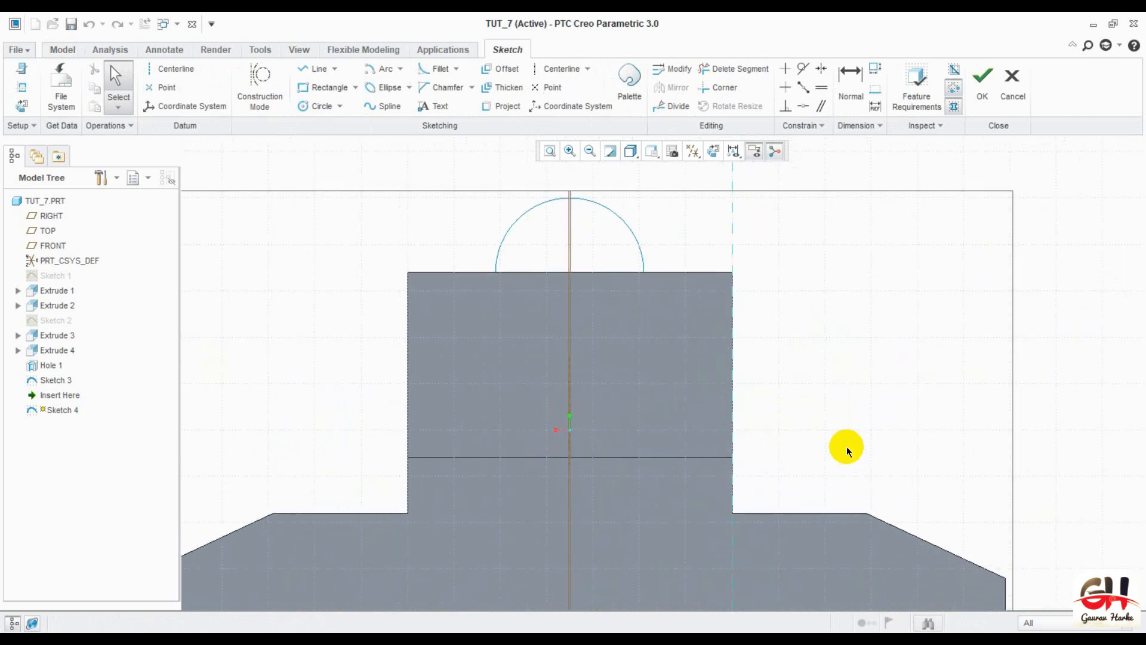
shift+middle_drag(818, 387, 881, 431)
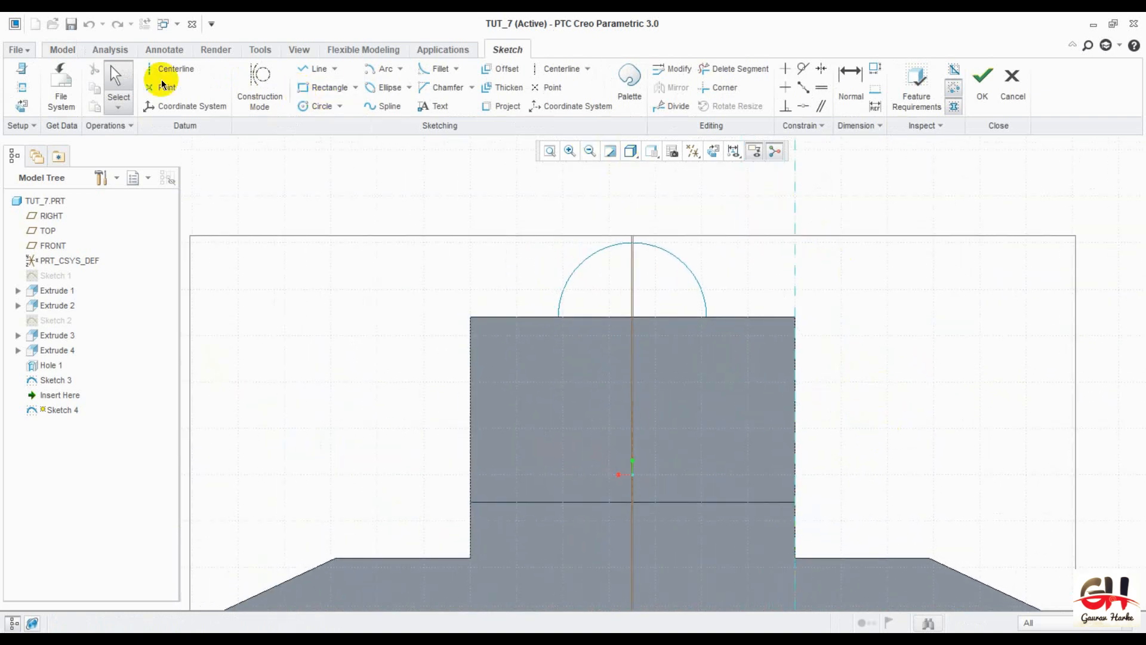
click(22, 87)
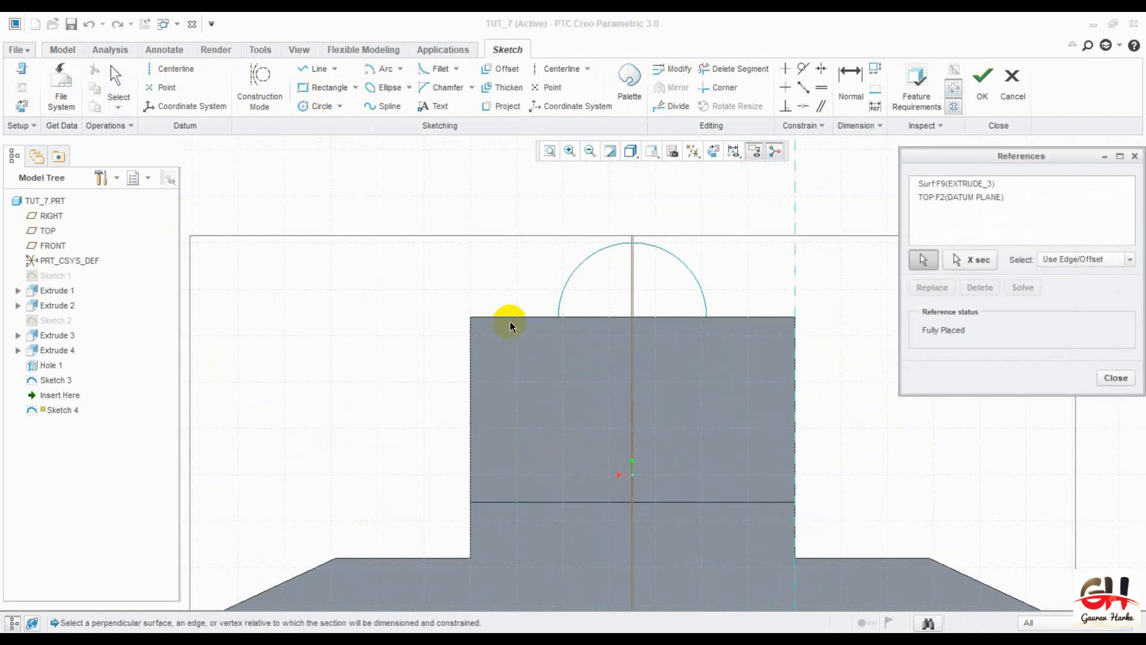
click(511, 318)
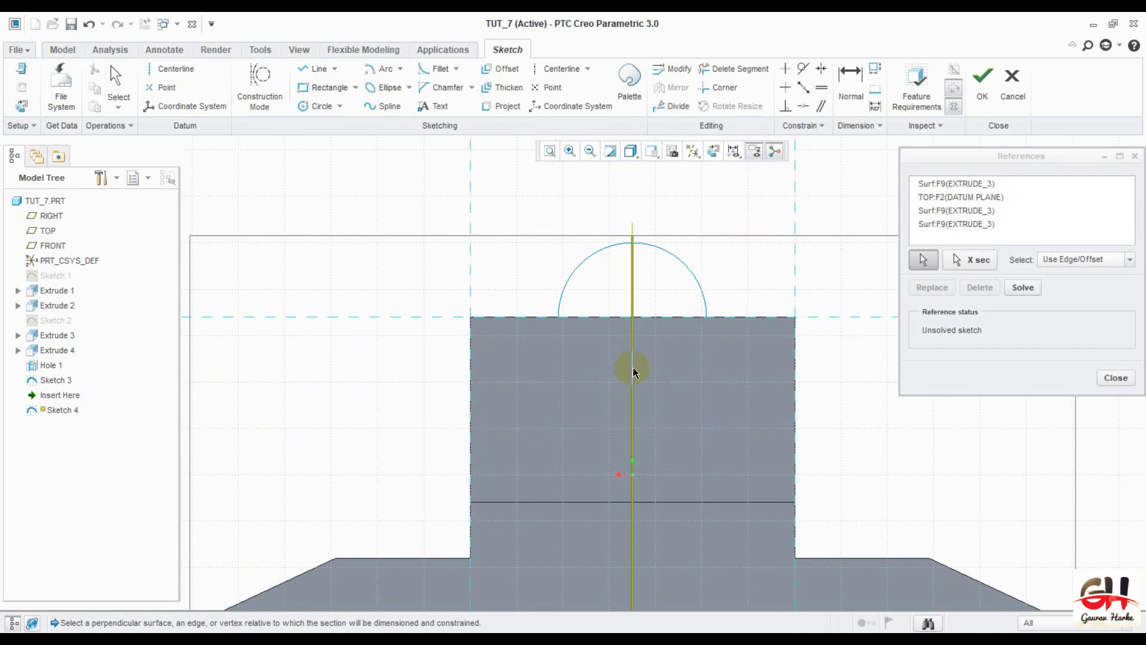
click(1123, 380)
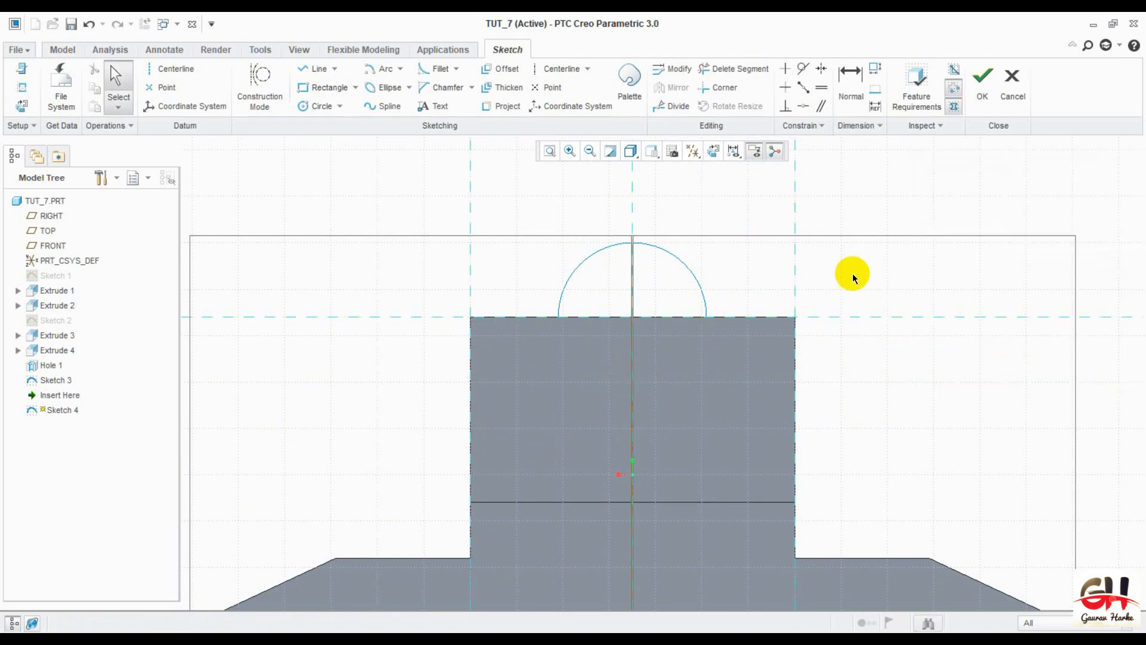
- Sketch a larger center-and-ends semicircular arc around the existing one, centered on the midpoint of the upright's top edge
click(380, 70)
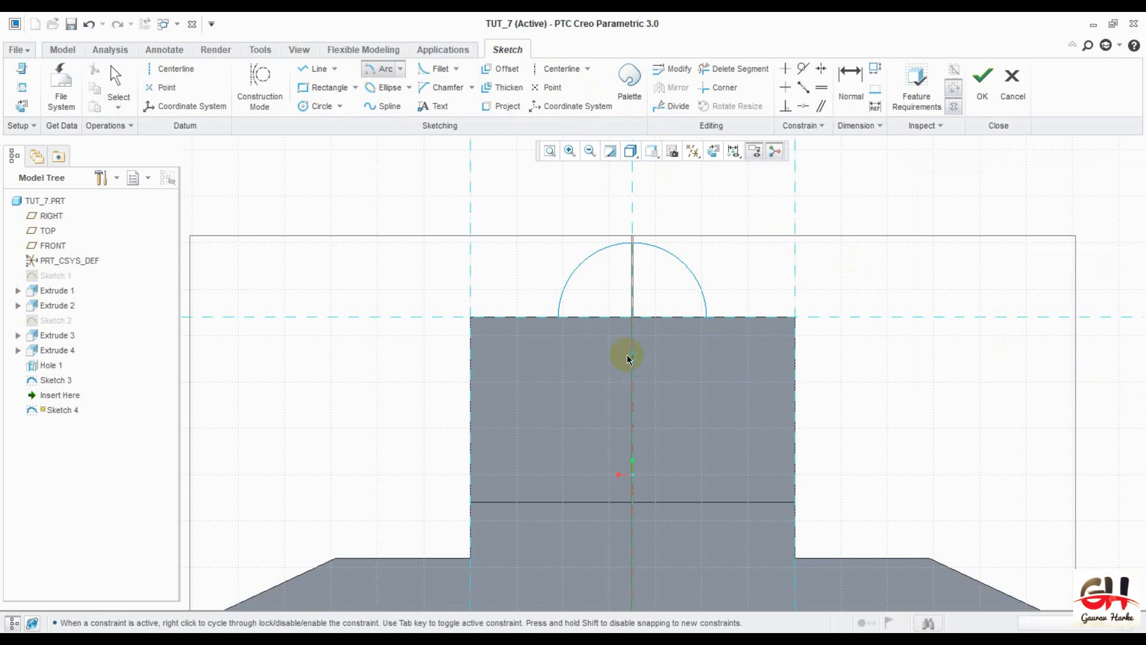
click(632, 318)
click(754, 317)
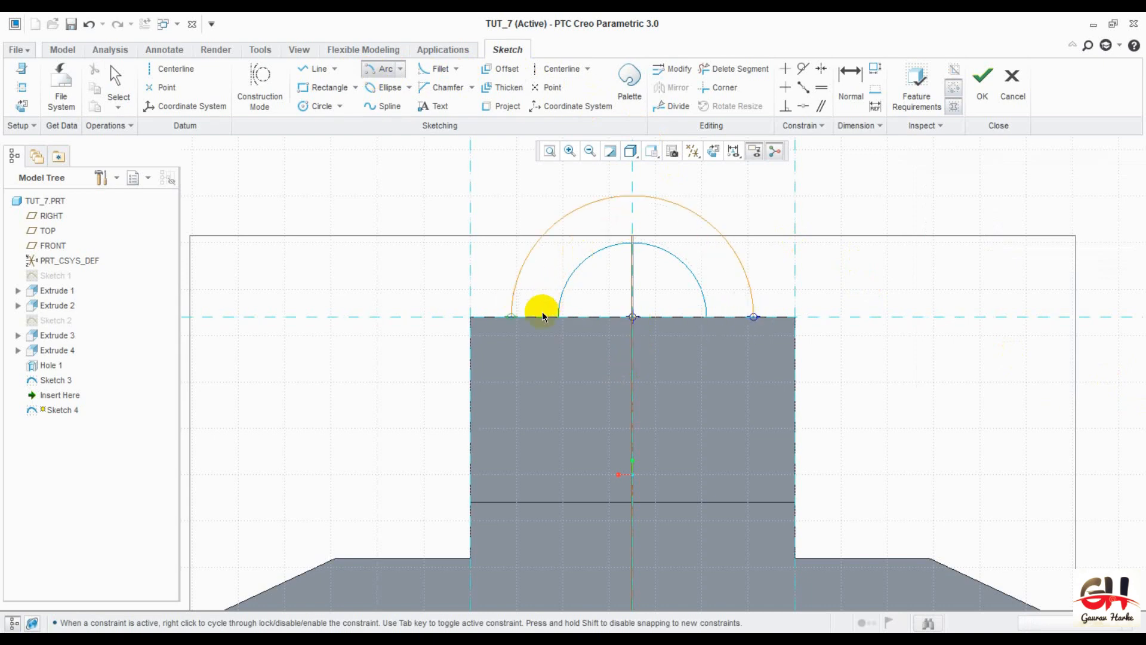
click(512, 318)
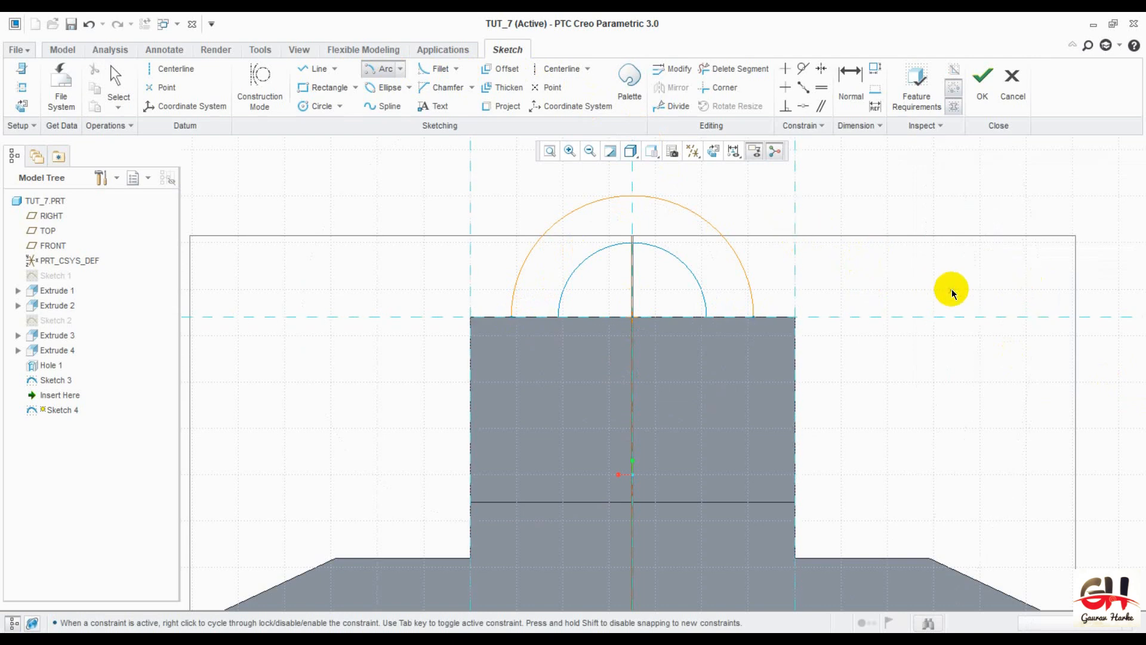
shift+middle_drag(949, 289, 934, 338)
middle_click(922, 308)
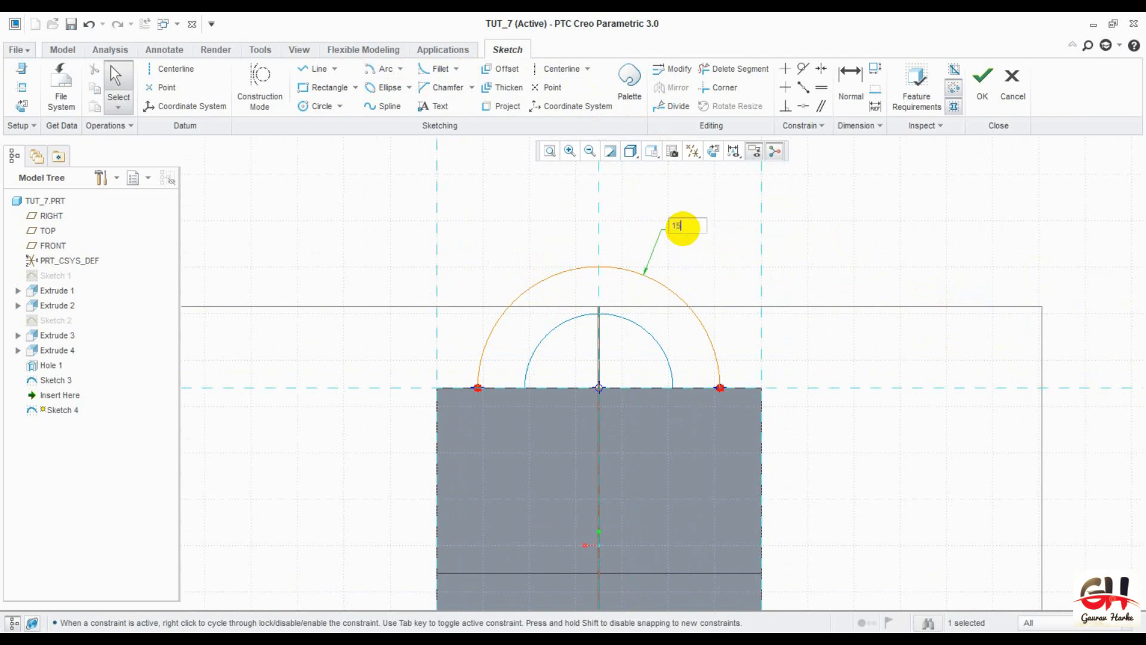
- Set the larger semicircle's radius to 13 and finish the sketch
key(Return)
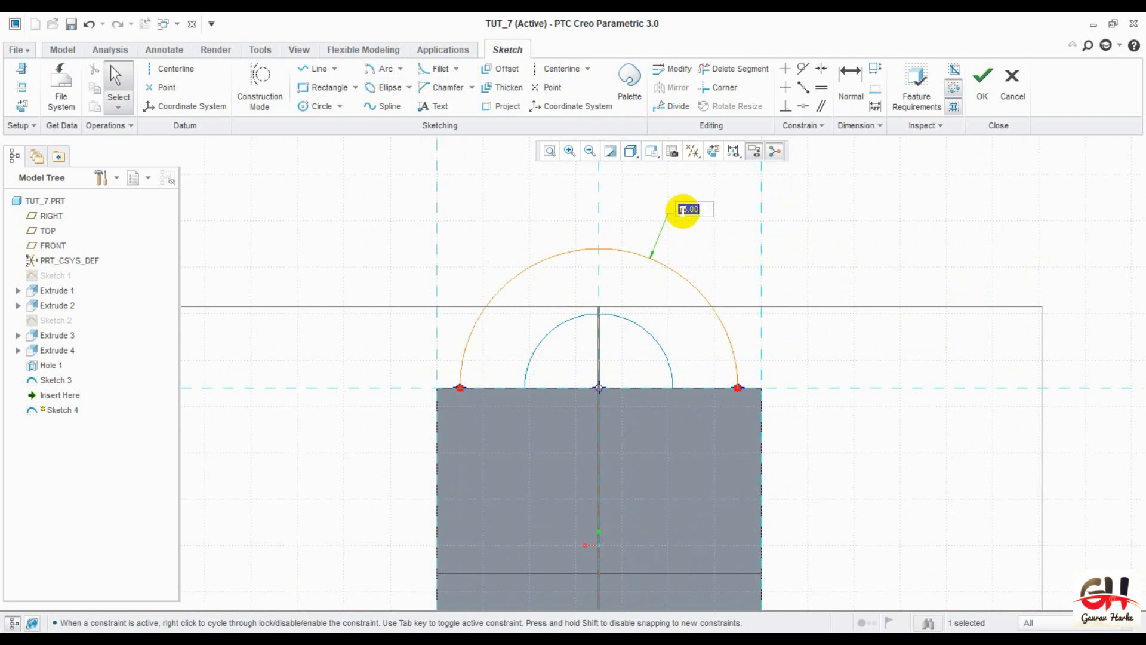
text(13)
key(Return)
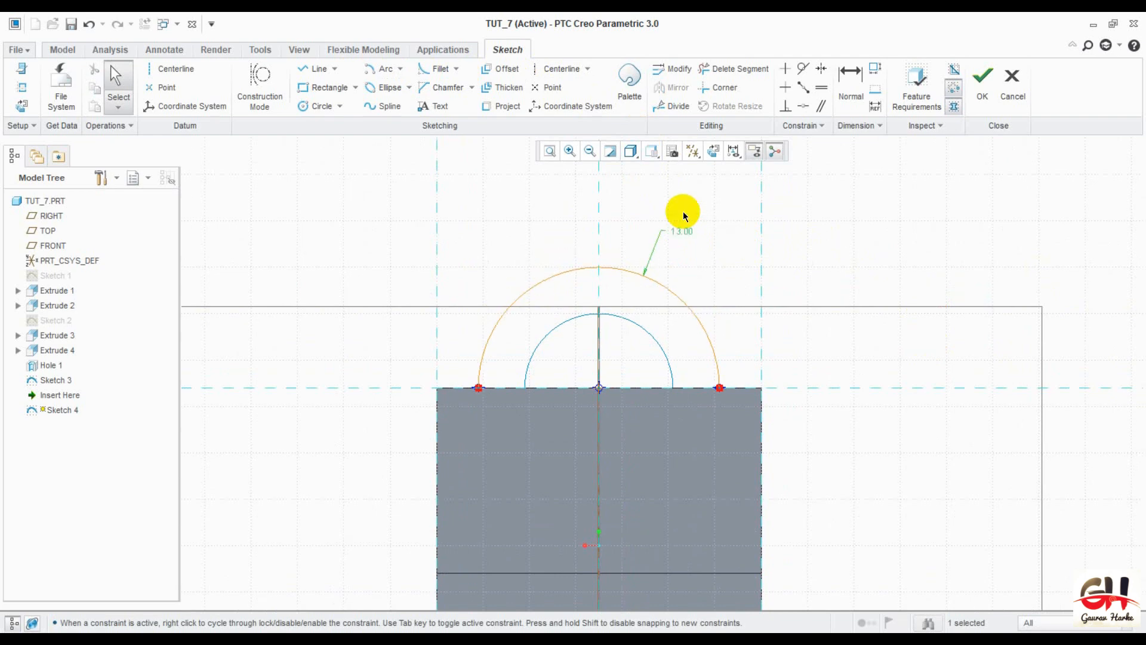
click(974, 95)
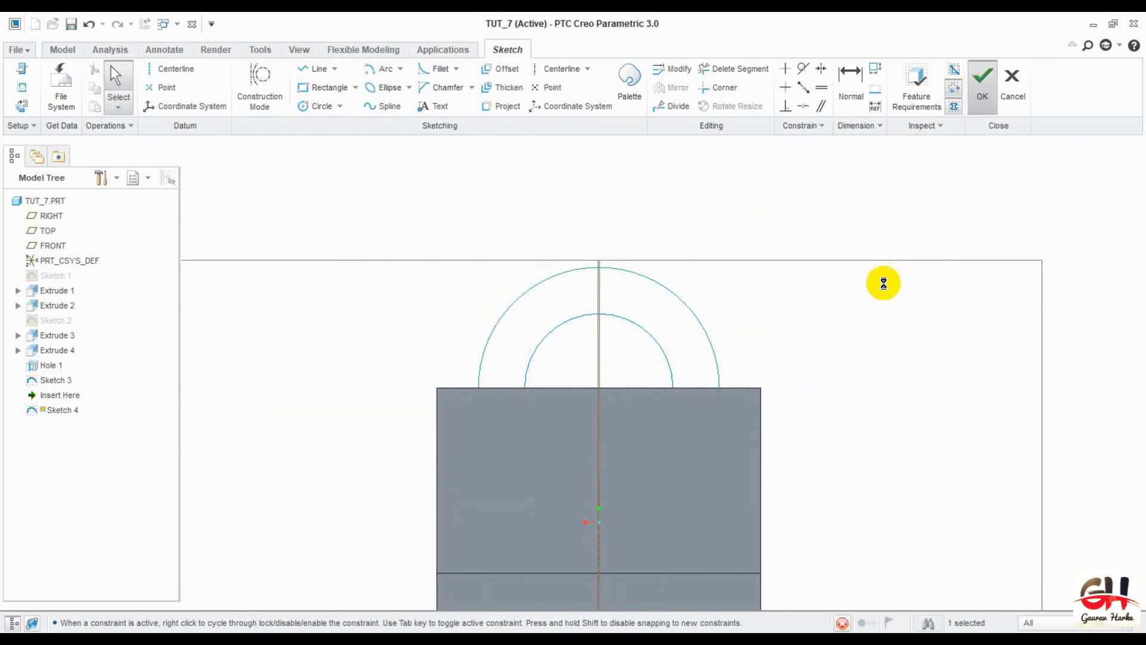
- Return to the default view and turn off the display of all datum axes, points, coordinate systems and planes
click(671, 151)
click(685, 182)
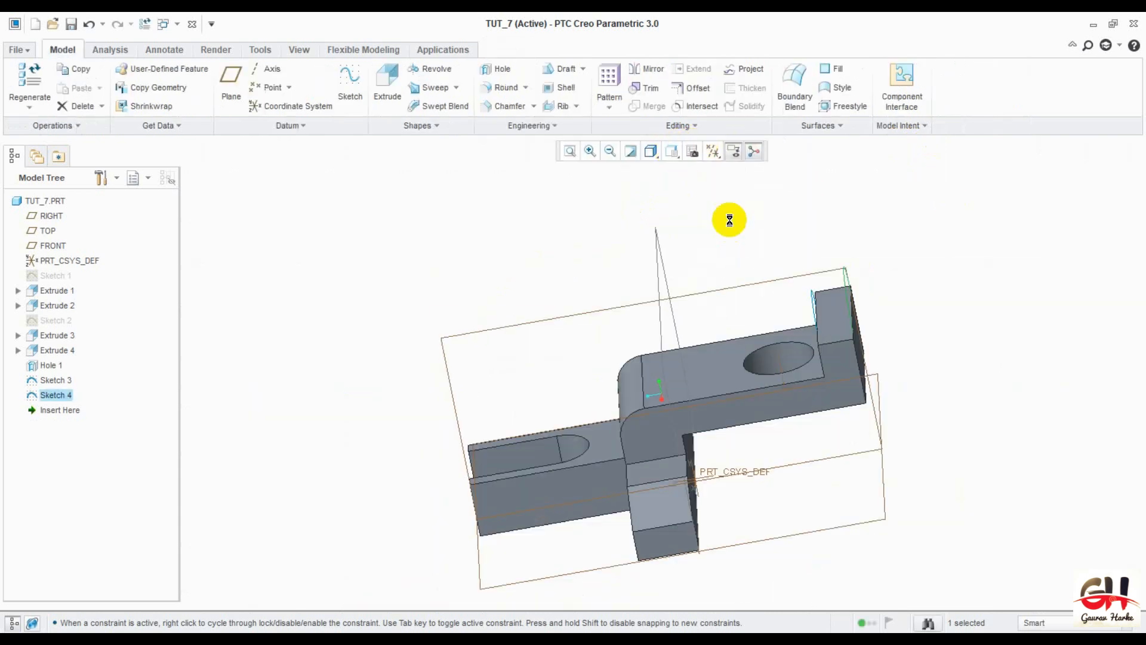
ctrl+middle_drag(847, 321, 841, 417)
shift+middle_drag(882, 299, 907, 399)
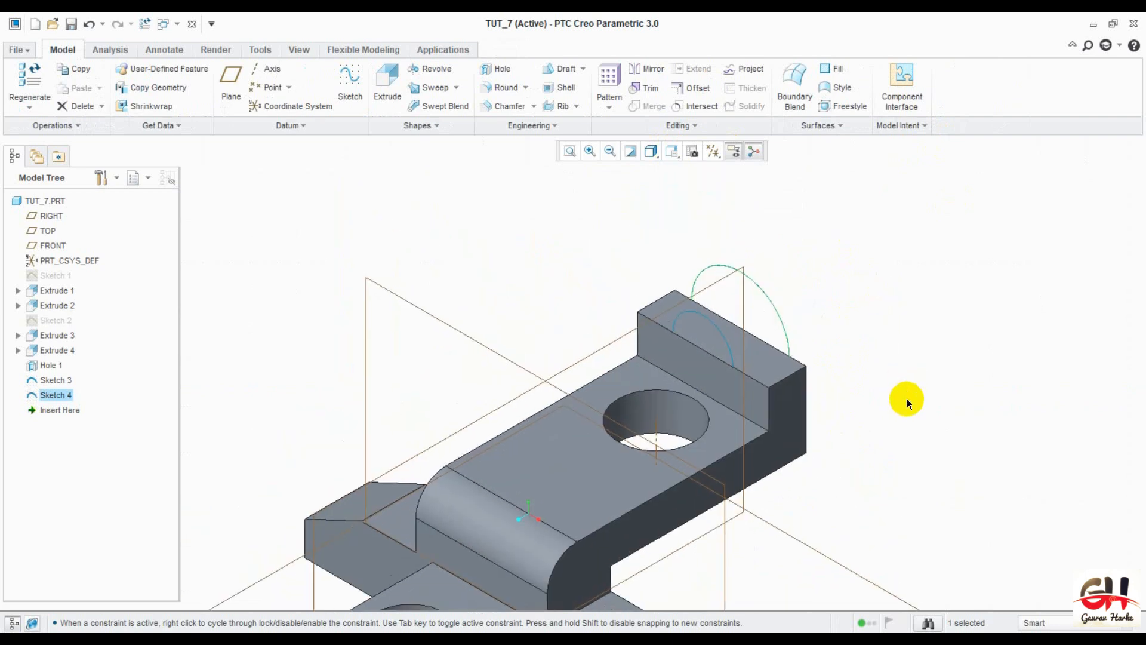
click(732, 154)
click(719, 154)
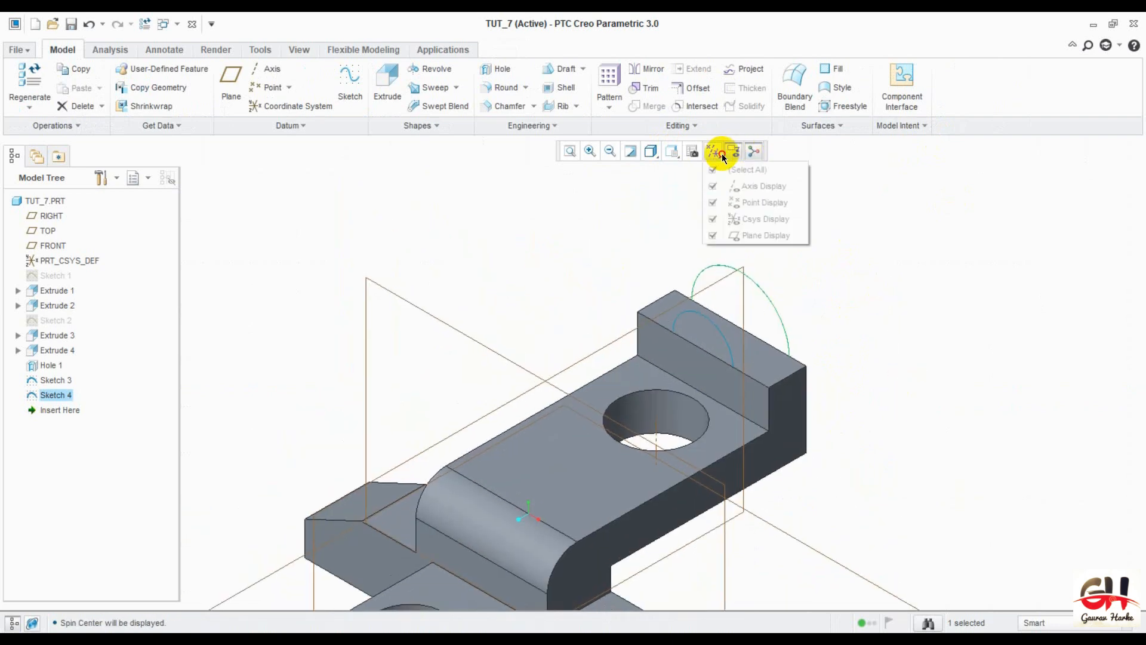
click(716, 156)
click(711, 157)
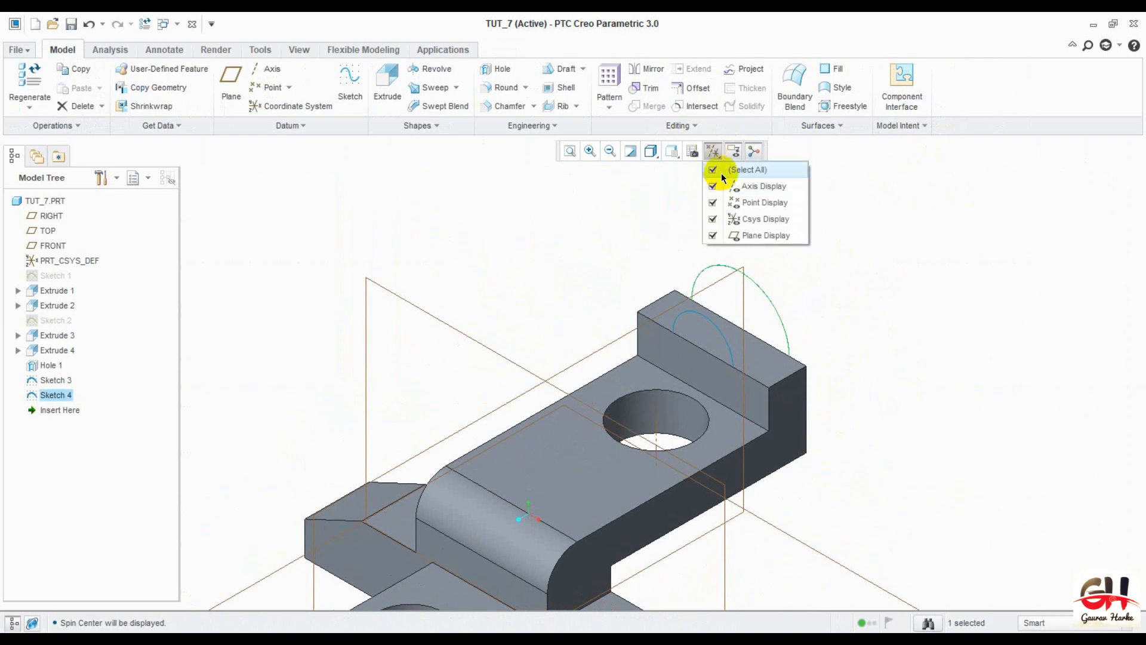
click(715, 170)
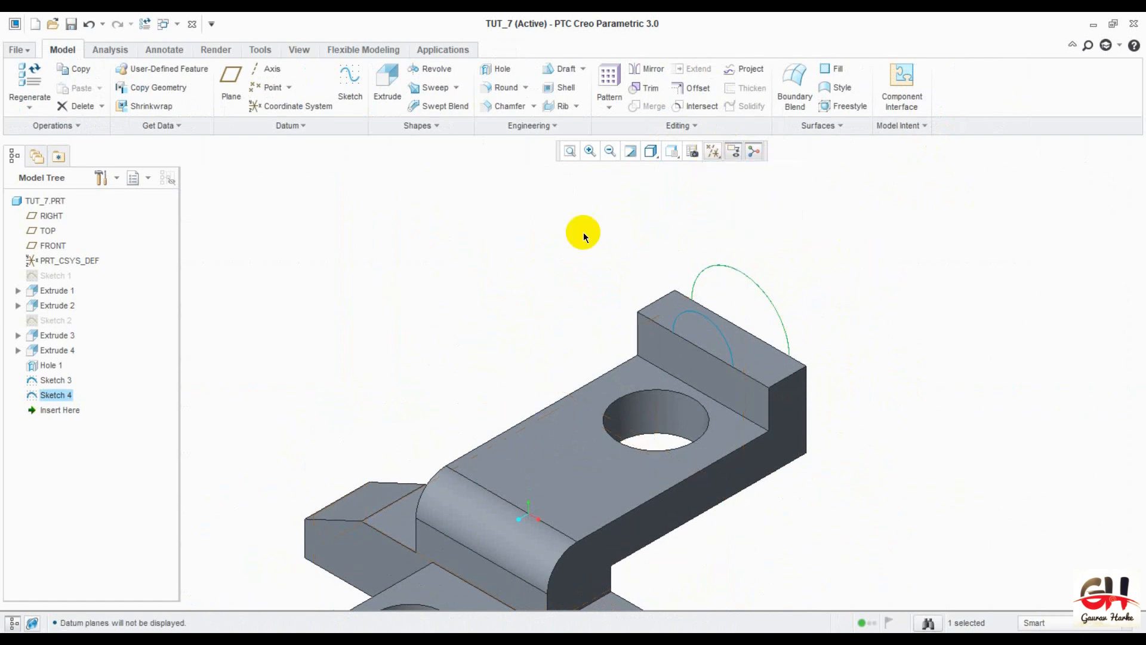
- Start a solid Blend feature that uses selected sections instead of sketched ones
middle_drag(561, 266, 539, 288)
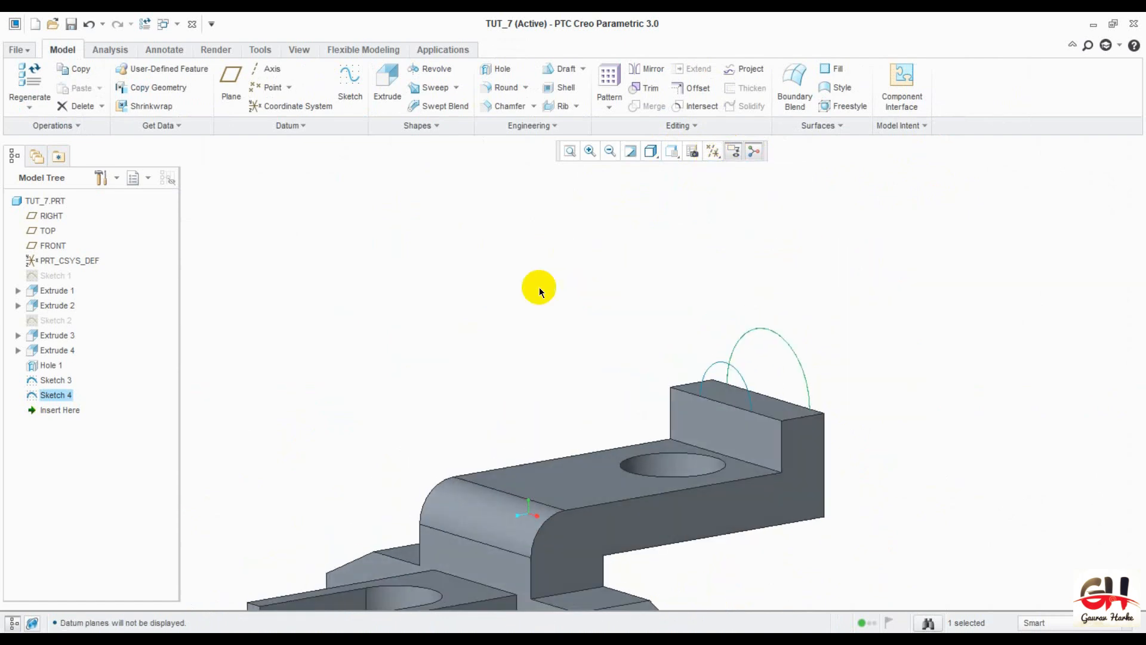
click(539, 287)
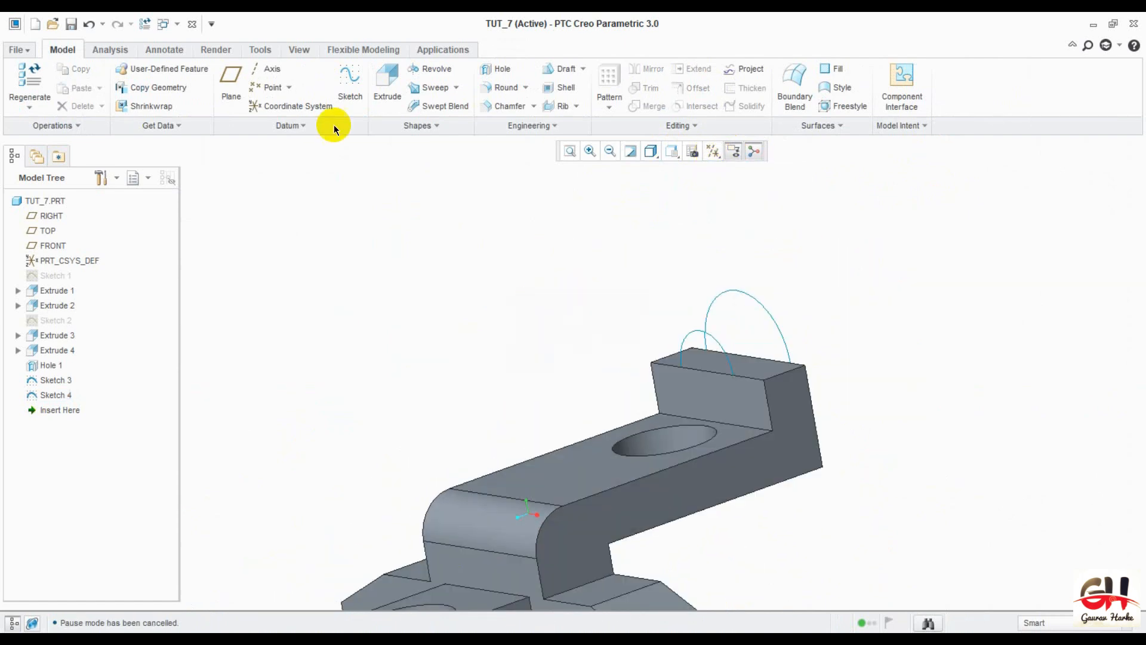
click(420, 129)
click(421, 130)
click(416, 125)
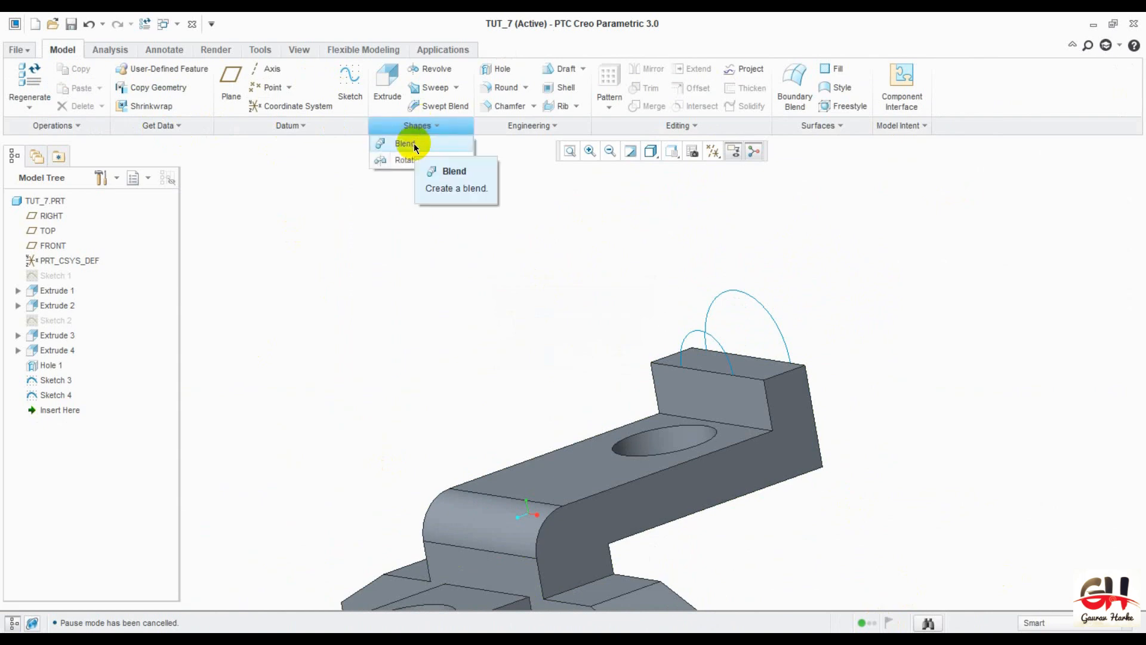
click(414, 145)
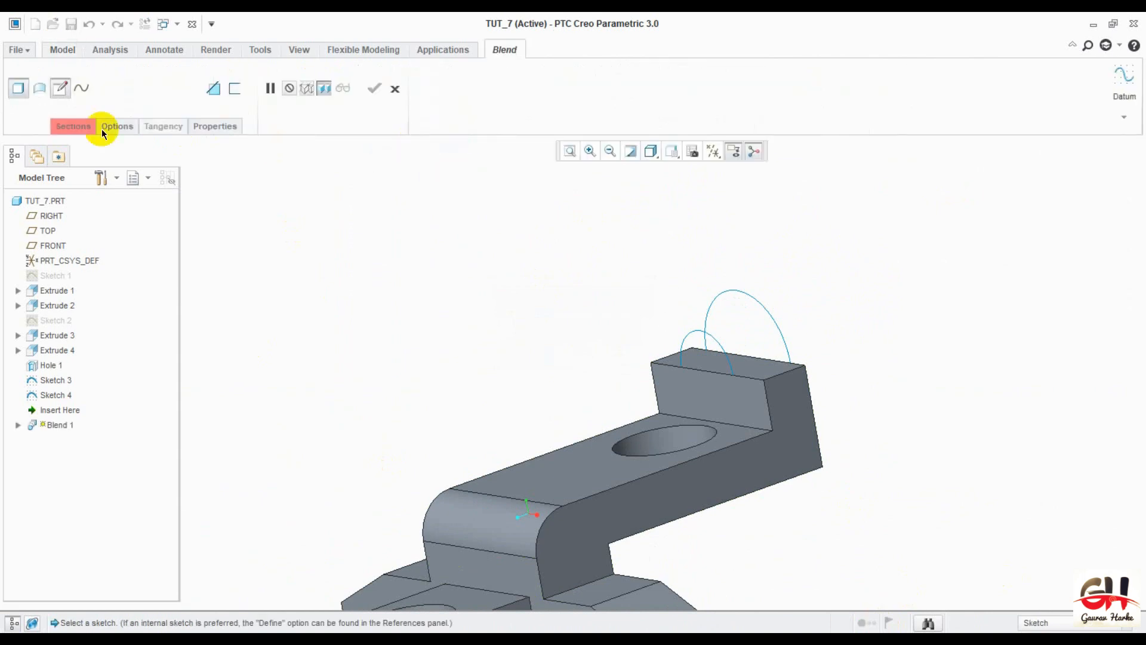
click(73, 126)
click(86, 172)
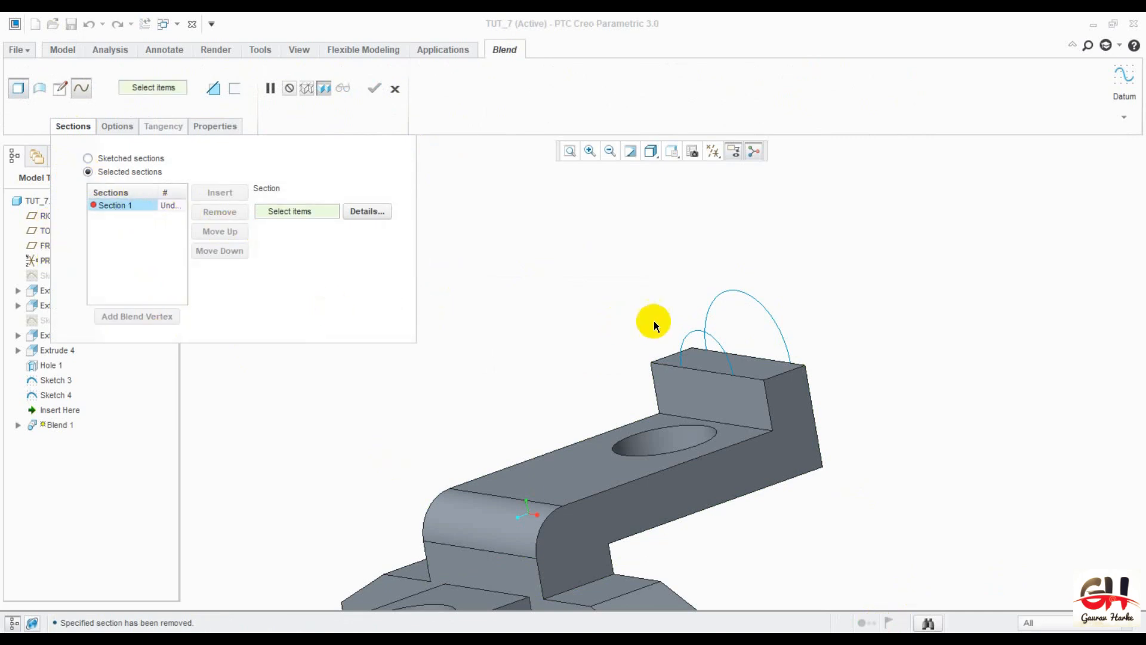
- Assign the front R8 semicircle as the first blend section and make its chain rule-based
click(694, 335)
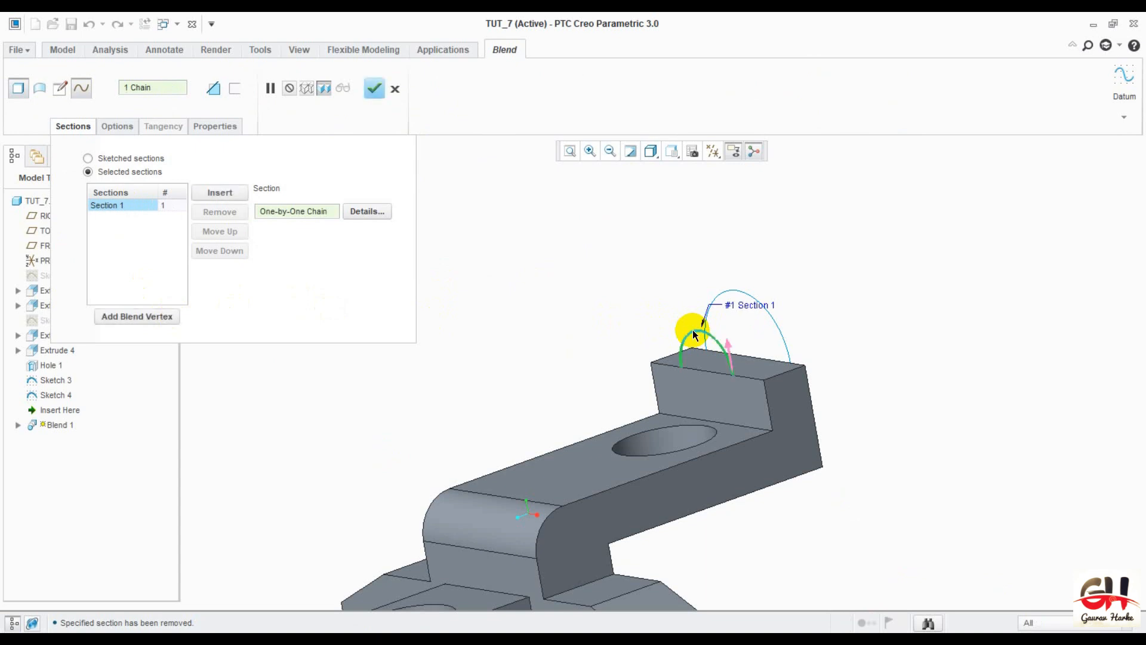
click(367, 211)
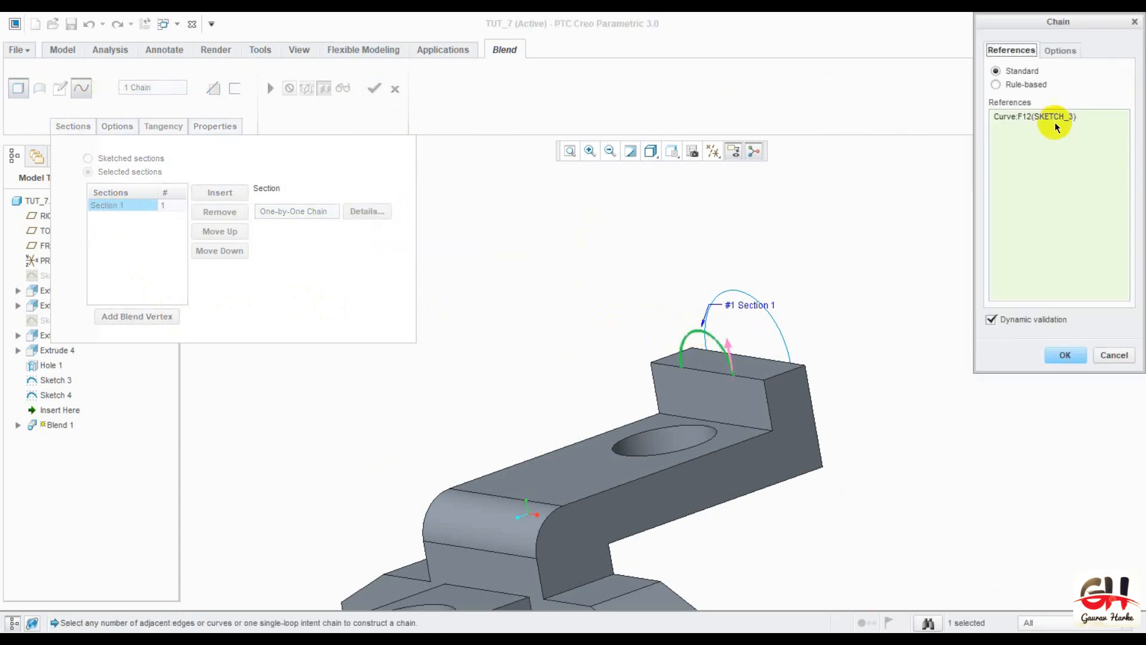
click(1021, 86)
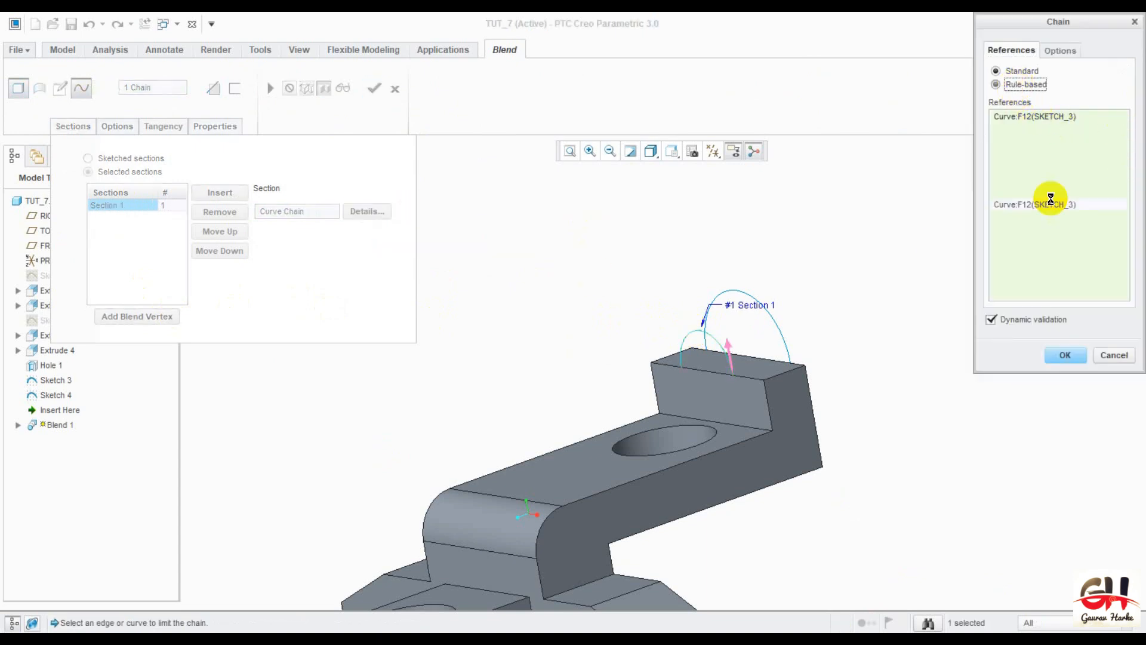
click(1063, 354)
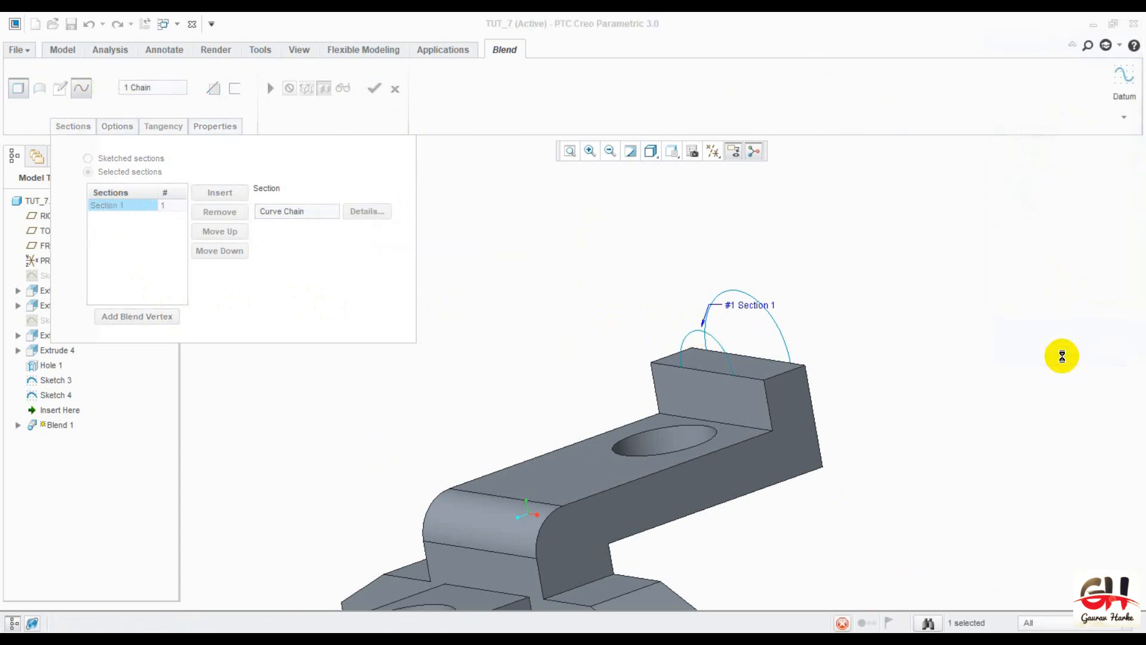
- Insert a second blend section using the rear R13 semicircle and complete the blend
click(220, 193)
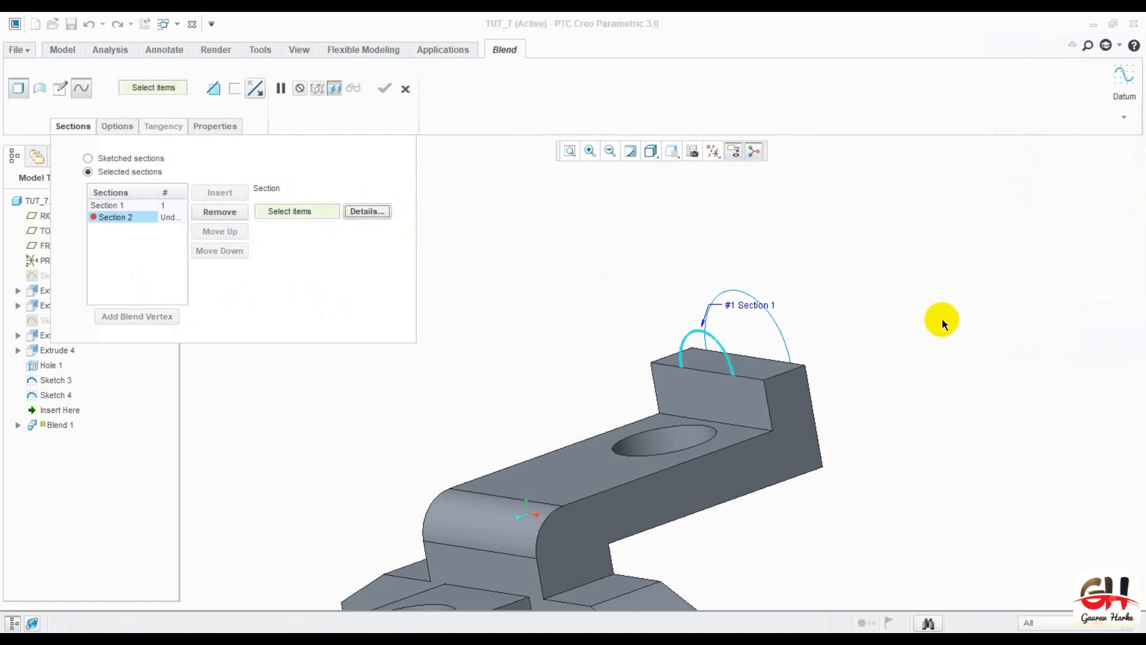
click(773, 326)
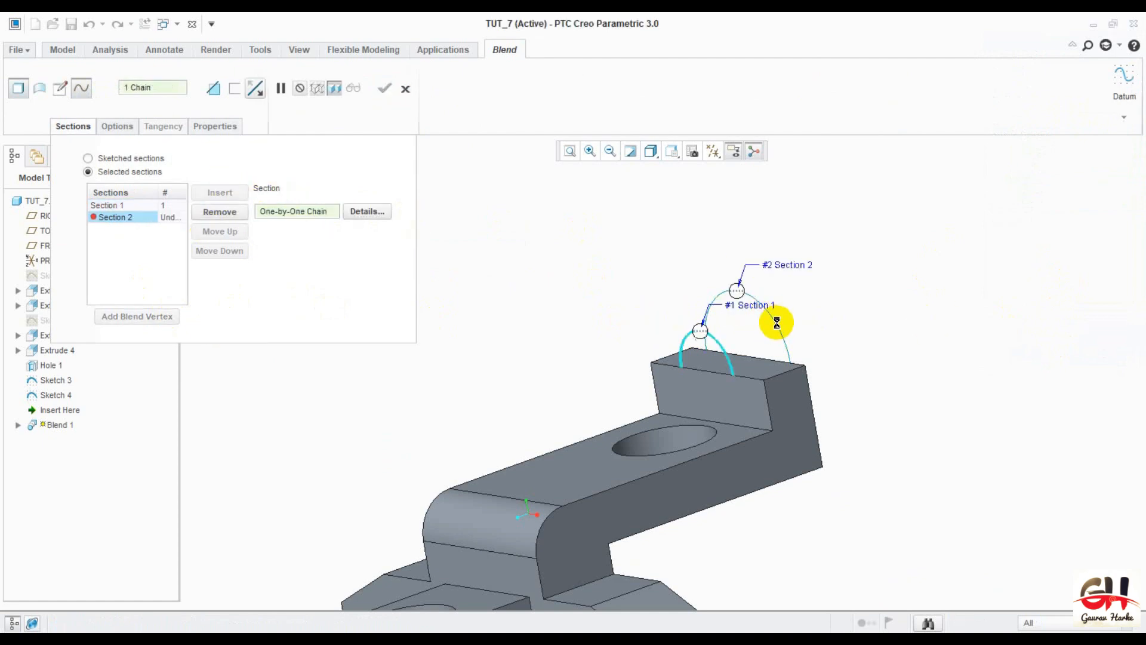
click(704, 317)
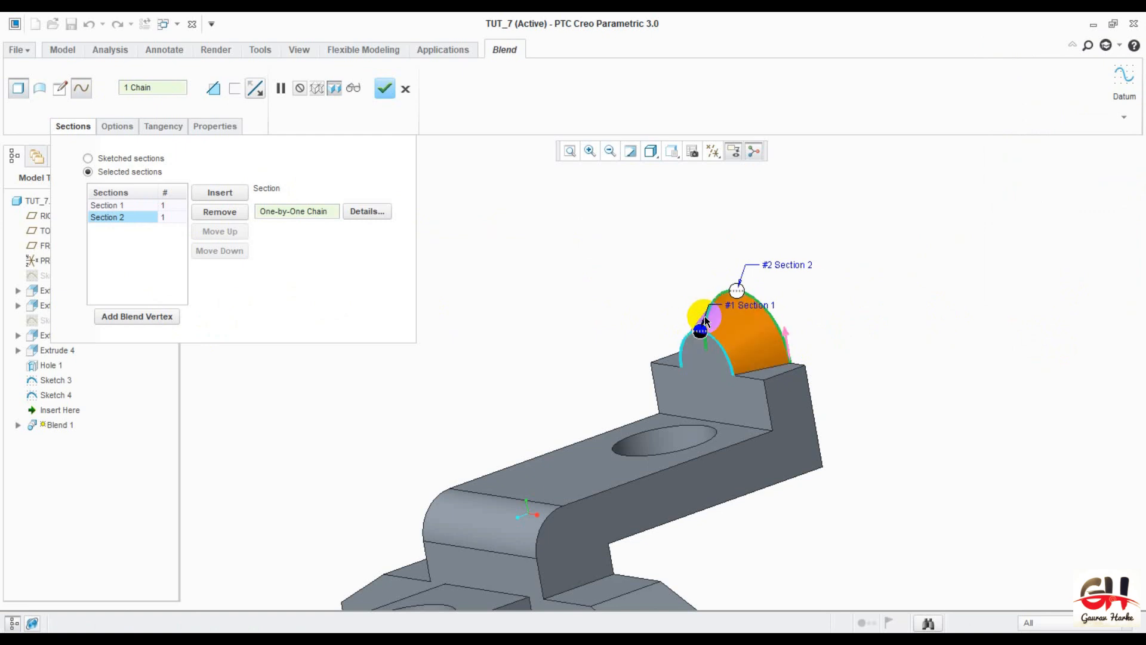
mouse_move(1033, 296)
middle_down()
mouse_move(1003, 312)
mouse_move(1012, 335)
mouse_move(982, 310)
mouse_move(1036, 288)
middle_up()
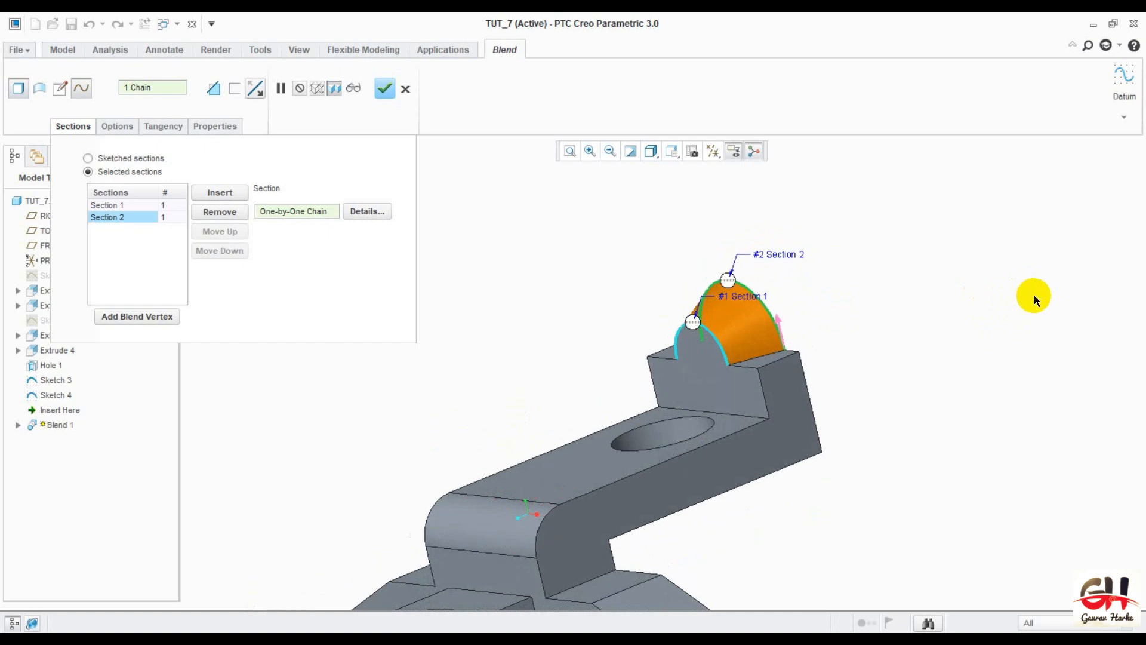
click(385, 89)
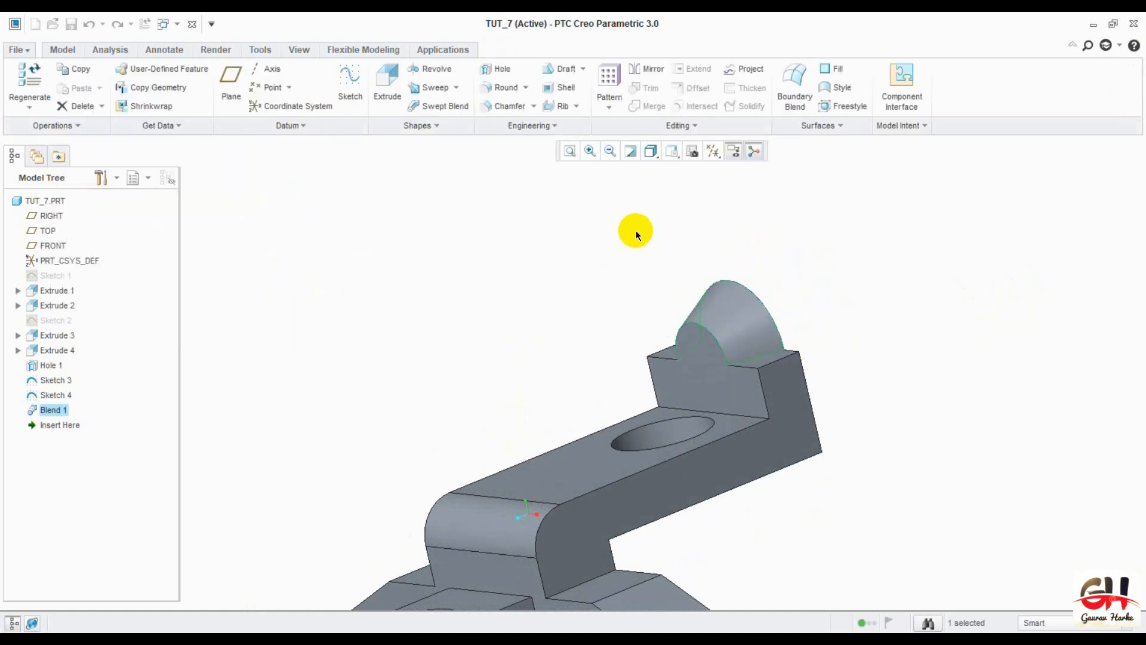
- Return the model to the default view and clear the selection to inspect the finished bracket
click(672, 151)
click(681, 182)
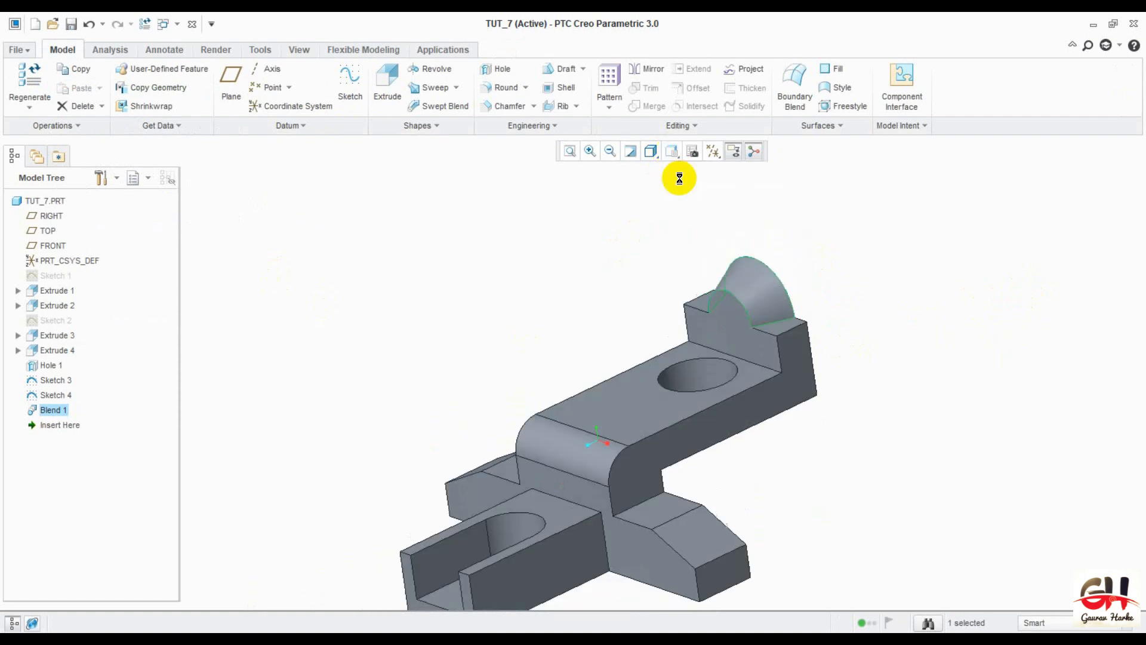
click(885, 366)
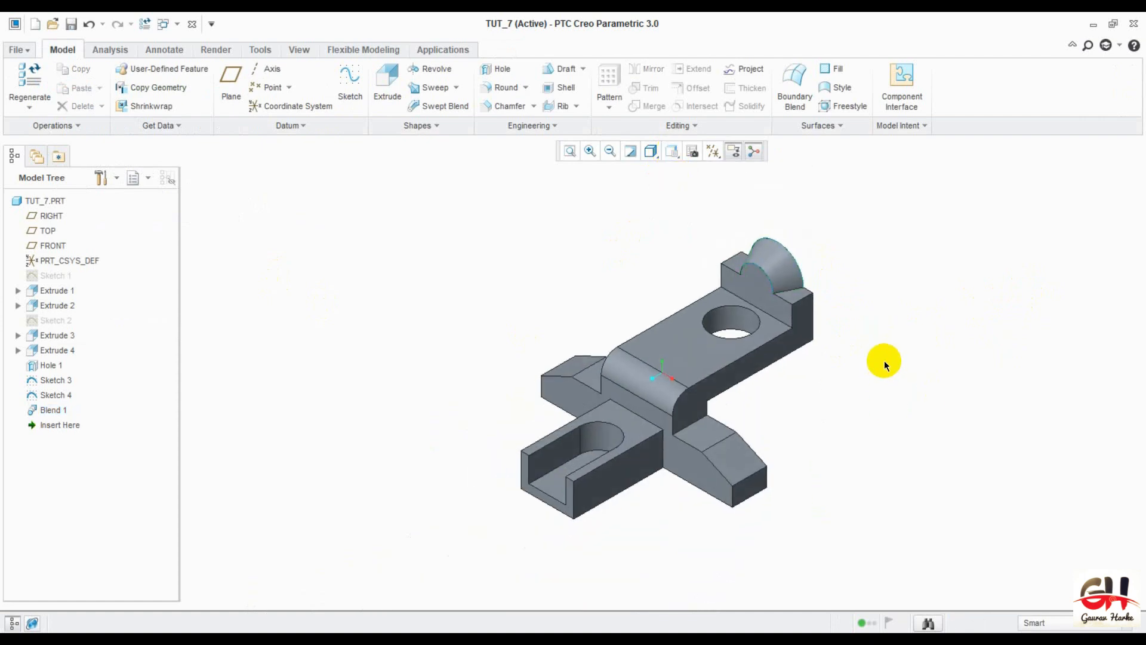
scroll(884, 360, up, 1)
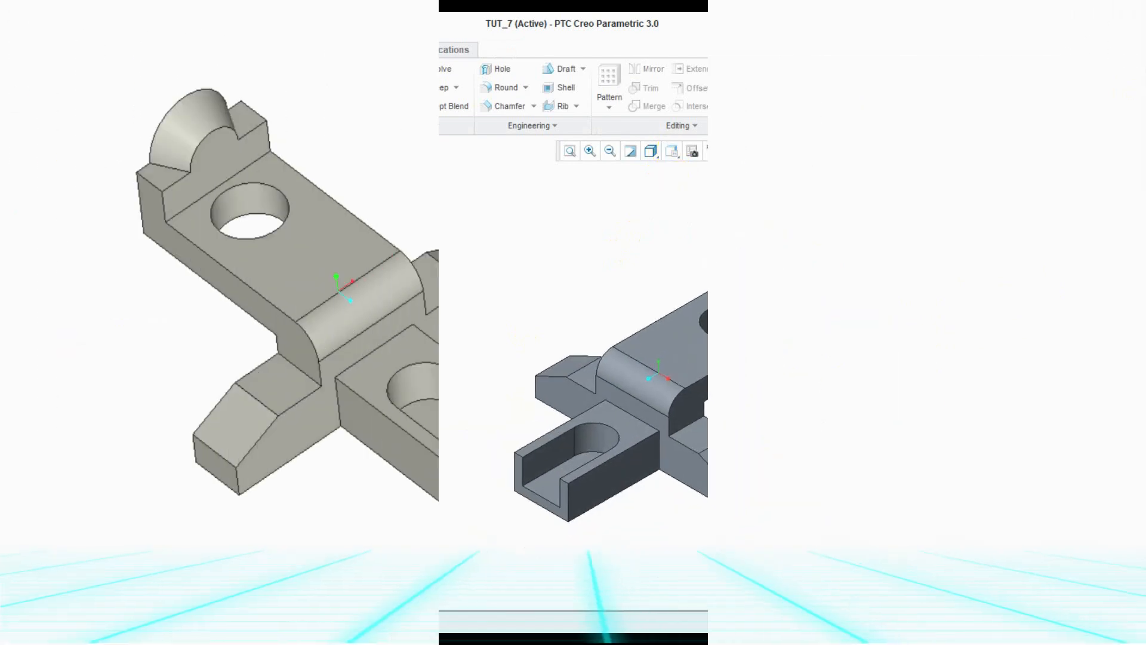